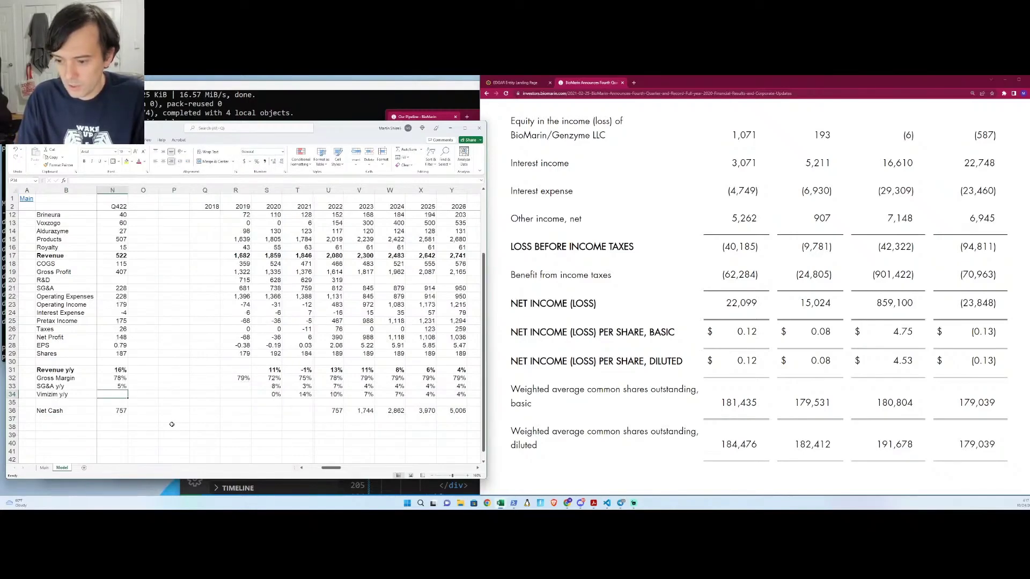
- Review the list of key questions on the Main sheet
{"action": "left_click", "coordinate": [129, 388]}
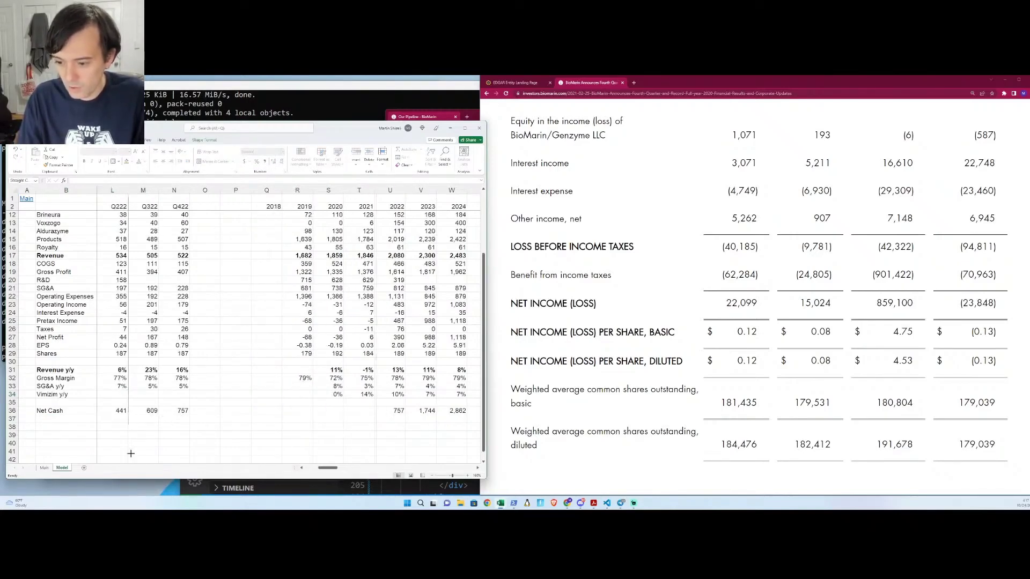
{"action": "left_click", "coordinate": [45, 468]}
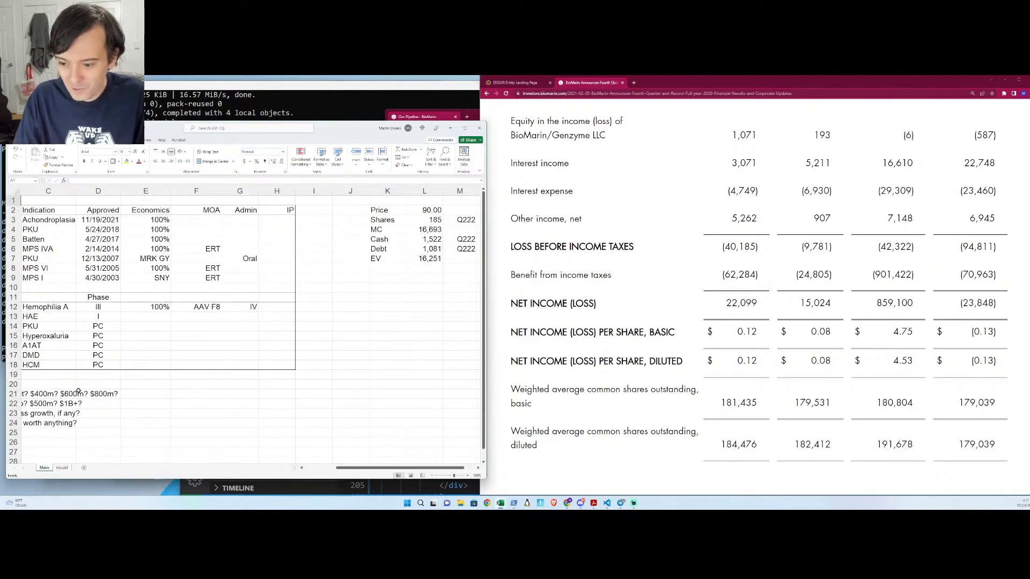
{"action": "left_click_drag", "start_coordinate": [80, 402], "coordinate": [24, 384]}
{"action": "left_click_drag", "start_coordinate": [160, 403], "coordinate": [19, 389]}
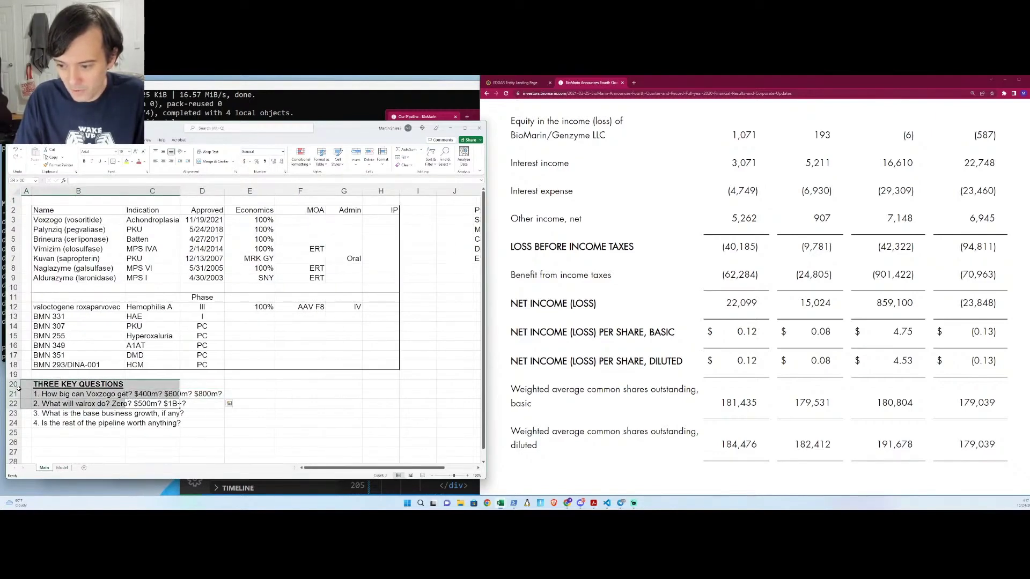
{"action": "left_click", "coordinate": [250, 395]}
{"action": "type", "text": "+"}
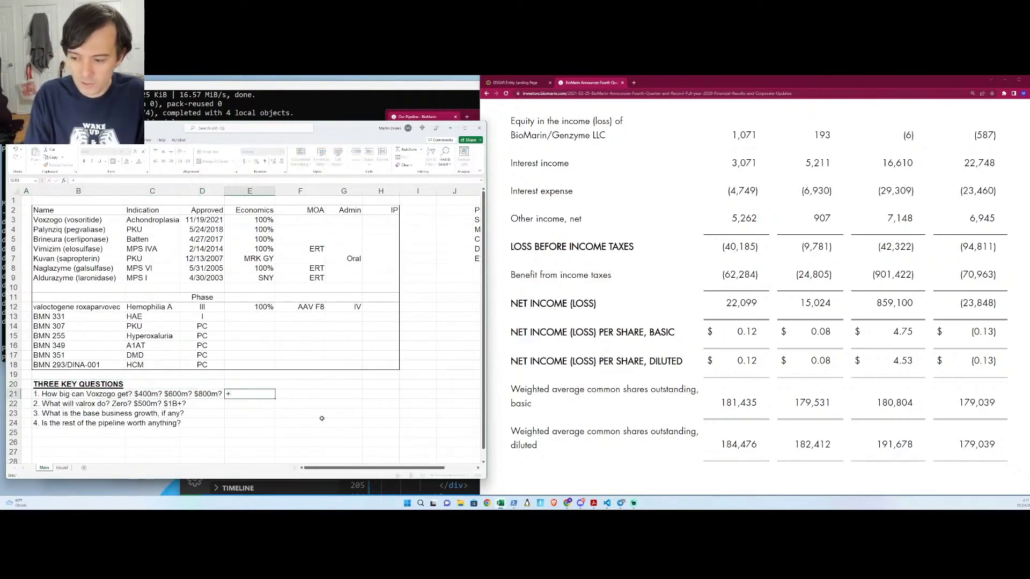
{"action": "type", "text": "2"}
{"action": "key", "text": "BackSpace"}
{"action": "type", "text": "3"}
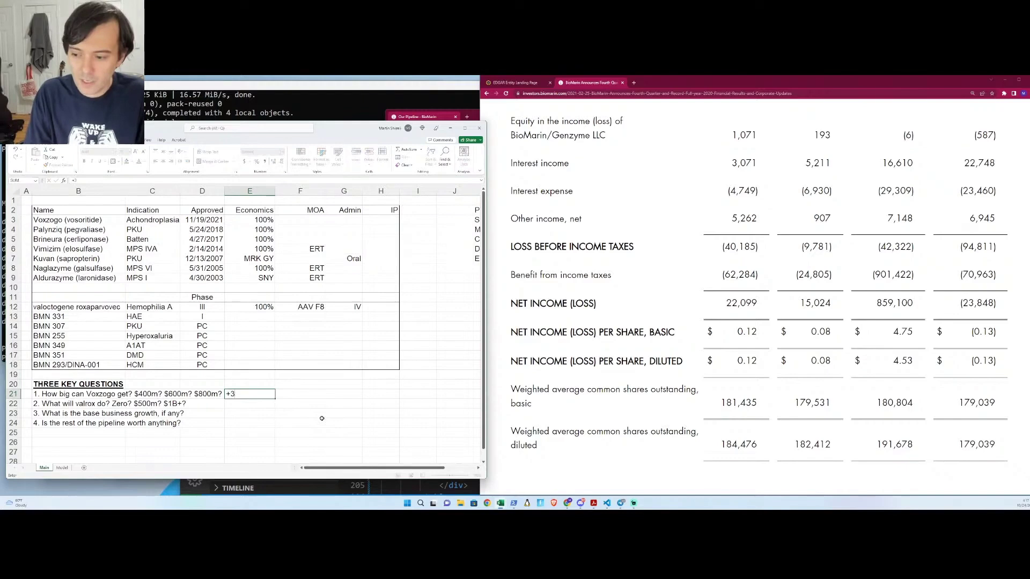
{"action": "key", "text": "Escape"}
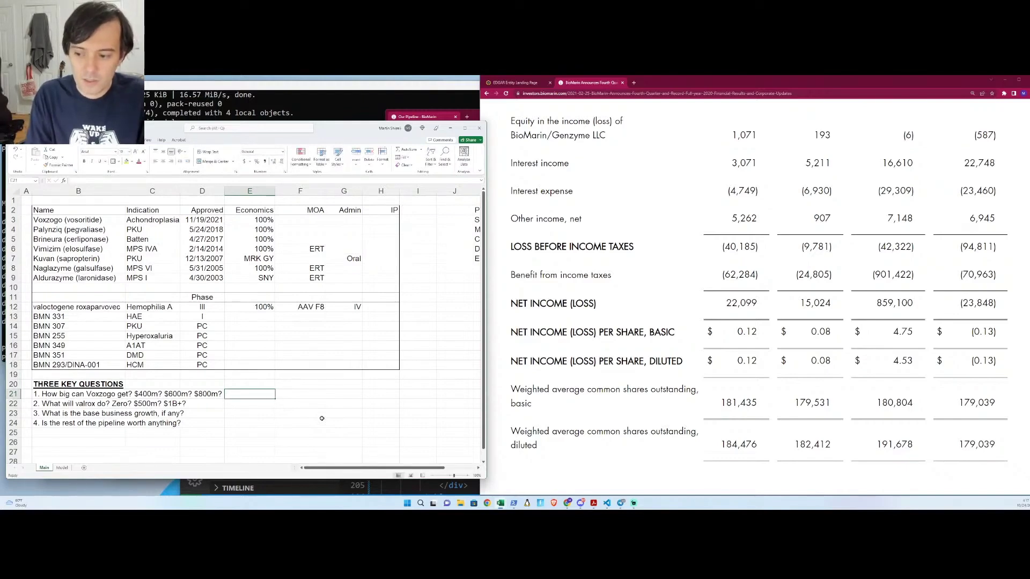
- Add a new worksheet between Main and Model and name it Matrix
{"action": "left_click", "coordinate": [84, 468]}
{"action": "double_click", "coordinate": [63, 468]}
{"action": "type", "text": "Matri"}
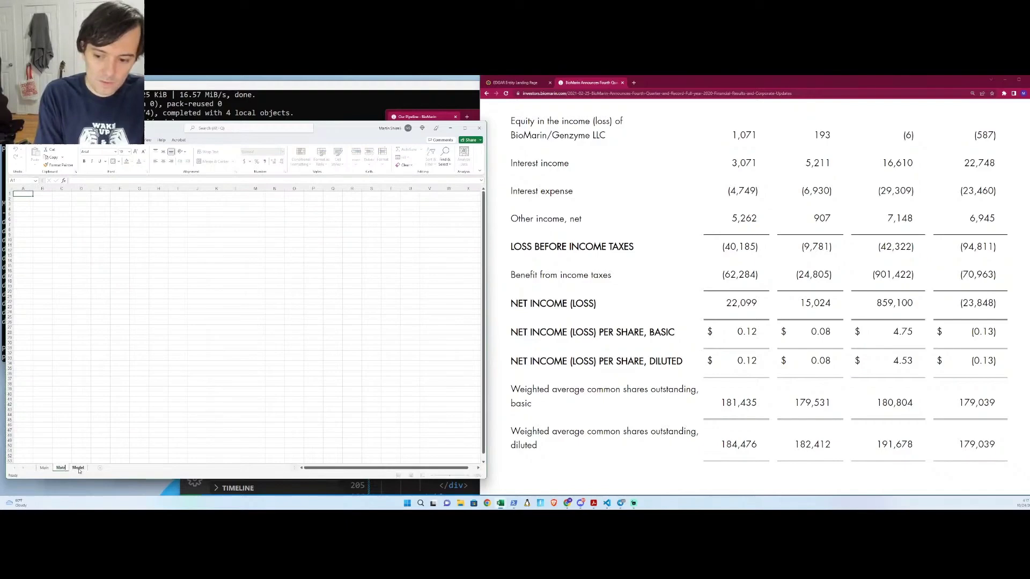
{"action": "key", "text": "Return"}
{"action": "double_click", "coordinate": [61, 468]}
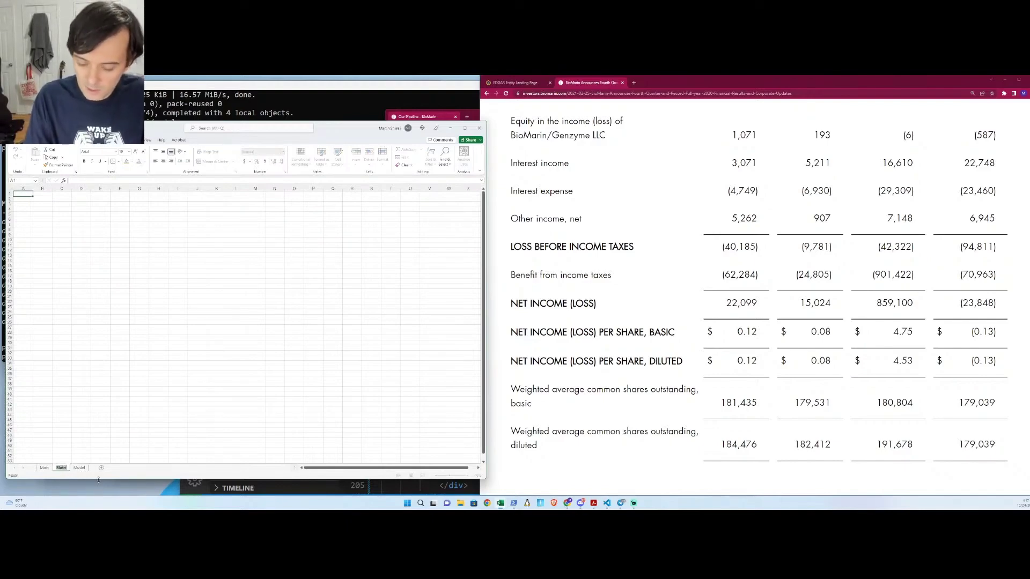
{"action": "key", "text": "Return"}
- Enter the label Main in cell A1 of the Matrix sheet
{"action": "scroll", "coordinate": [89, 215], "scroll_direction": "up", "scroll_amount": 5}
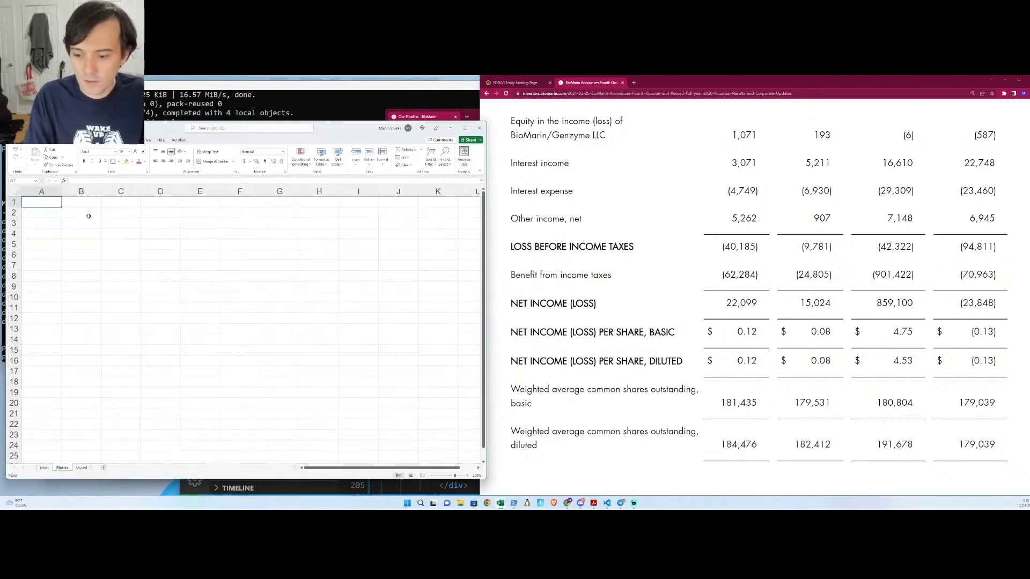
{"action": "type", "text": "Main"}
{"action": "key", "text": "Return"}
- Enter a scenario header row starting in B3 with the label Val and the values 0, 500 and 1000
{"action": "left_click", "coordinate": [89, 216]}
{"action": "left_click", "coordinate": [112, 222]}
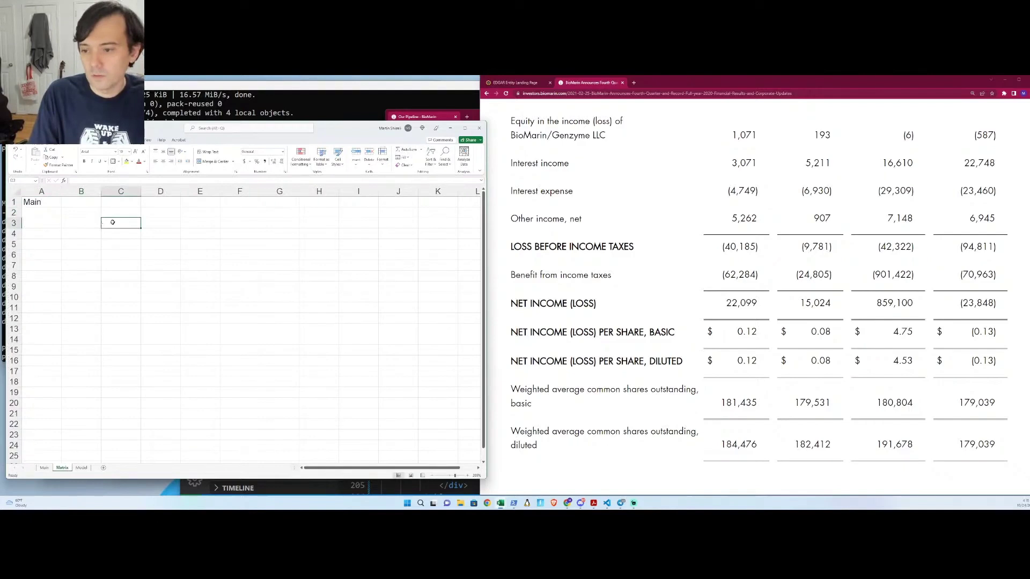
{"action": "key", "text": "Left"}
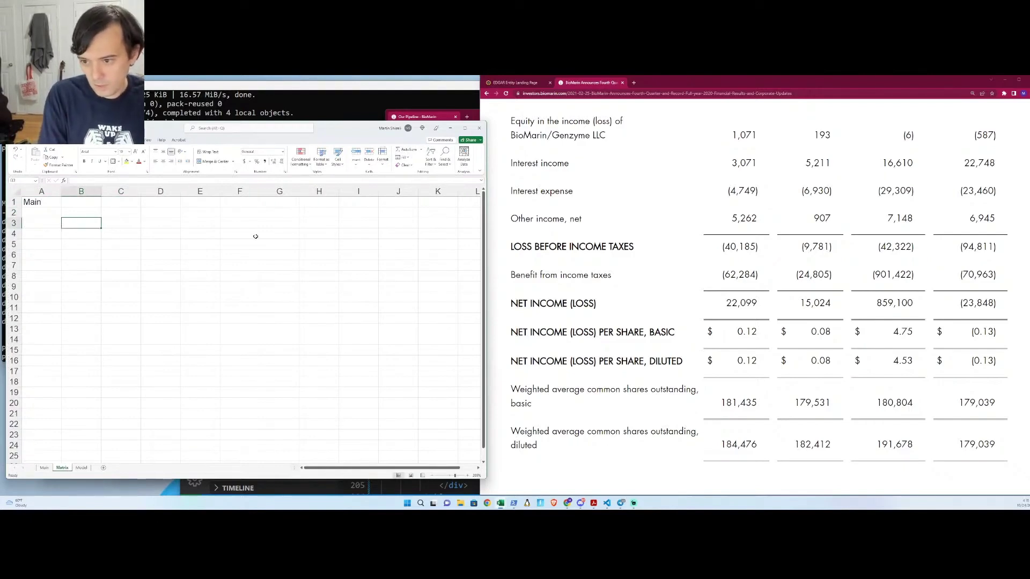
{"action": "type", "text": "V"}
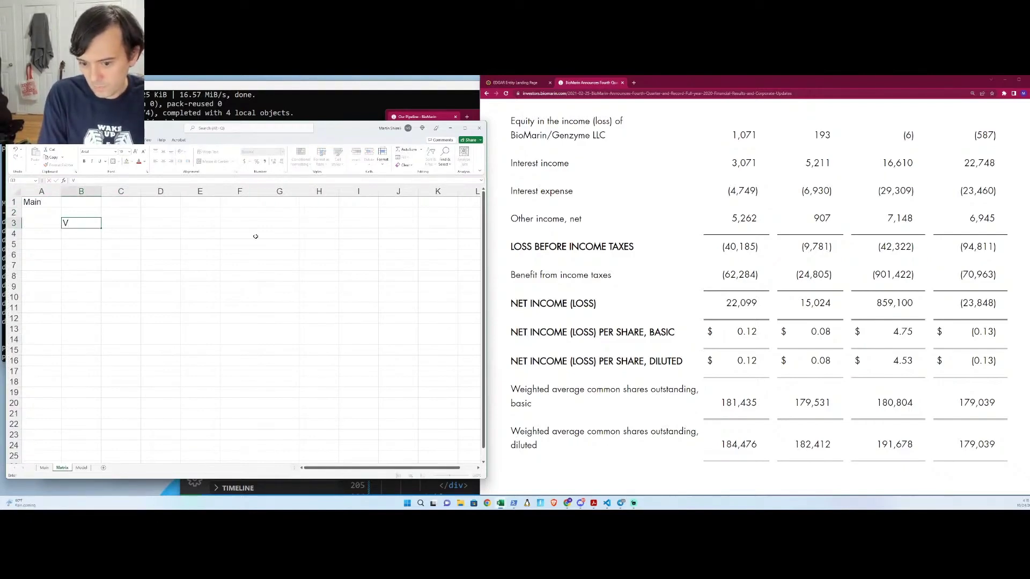
{"action": "type", "text": "al"}
{"action": "key", "text": "Tab"}
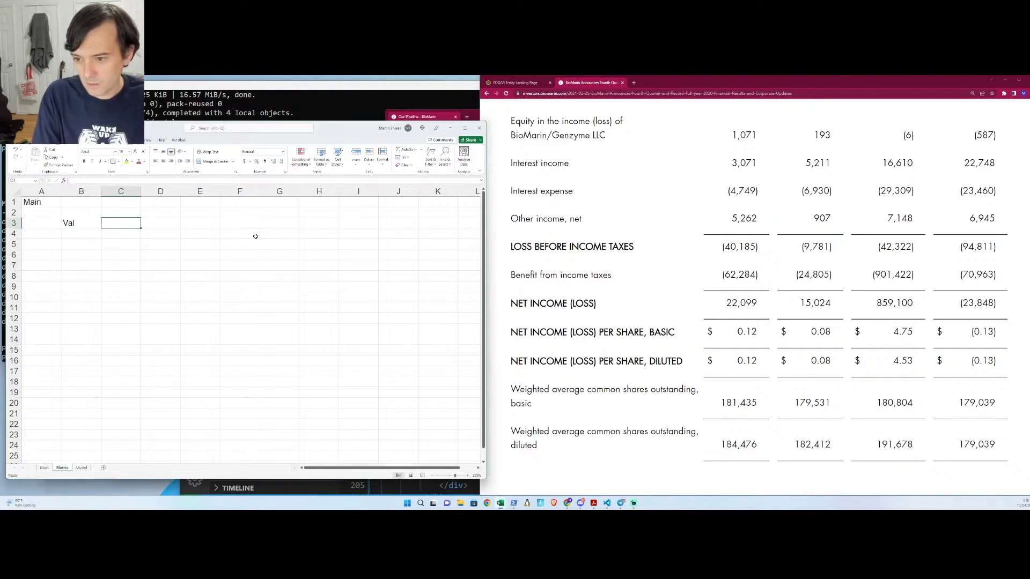
{"action": "type", "text": "0"}
{"action": "key", "text": "Tab"}
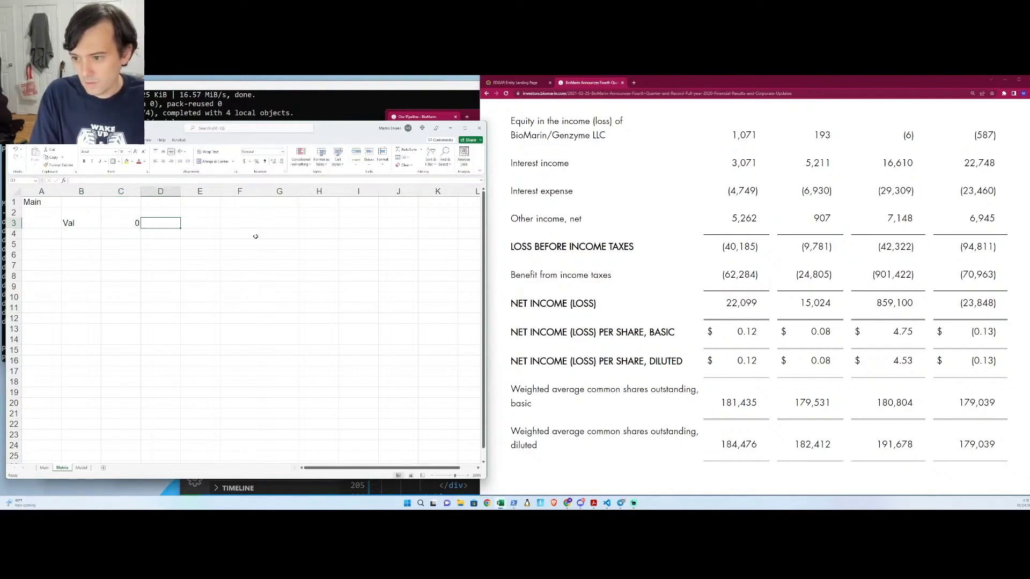
{"action": "type", "text": "500"}
{"action": "key", "text": "Tab"}
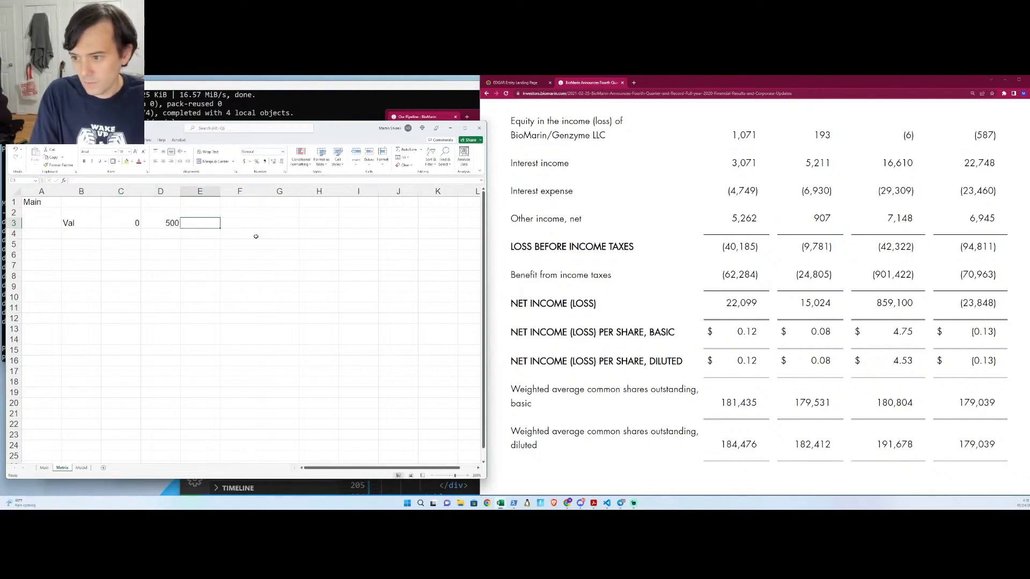
{"action": "type", "text": "100"}
{"action": "key", "text": "Return"}
{"action": "key", "text": "Up"}
{"action": "key", "text": "Right"}
{"action": "key", "text": "Right"}
{"action": "key", "text": "Right"}
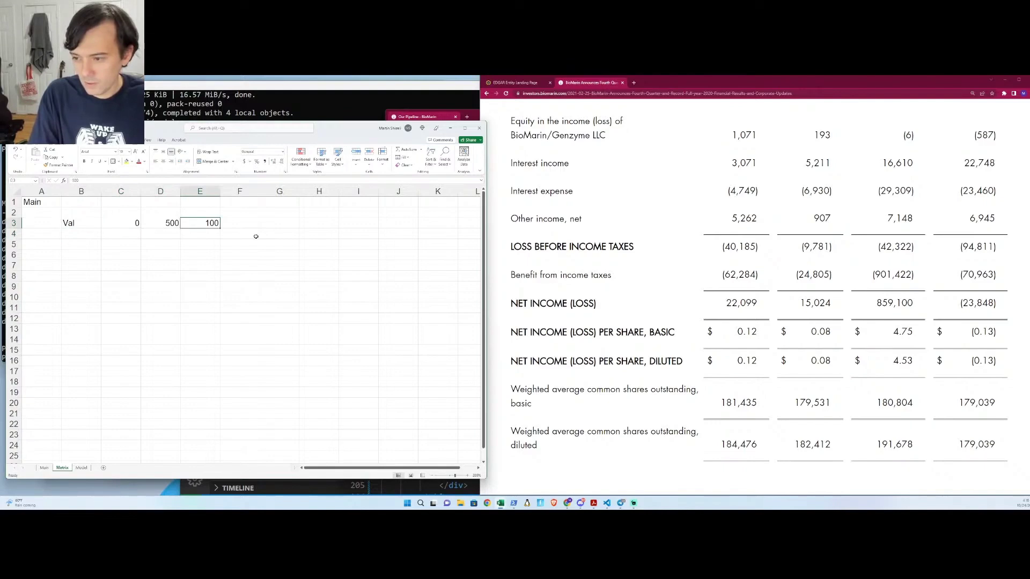
{"action": "type", "text": "0"}
{"action": "key", "text": "Return"}
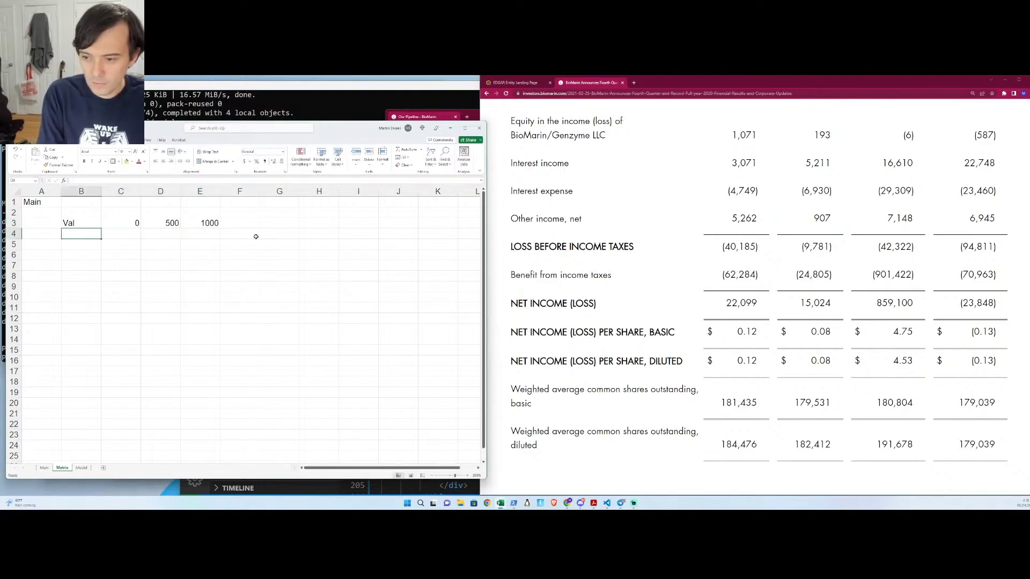
- Extend the B3 label to Val/Vox and list 400, 600 and 800 beneath it
{"action": "key", "text": "Up"}
{"action": "key", "text": "F2"}
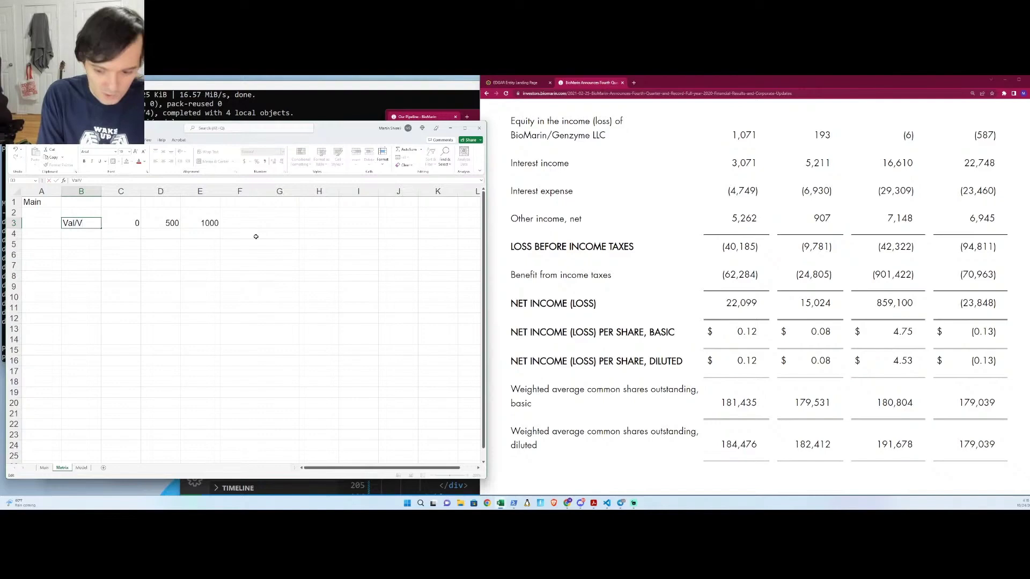
{"action": "key", "text": "Return"}
{"action": "type", "text": "400"}
{"action": "key", "text": "Return"}
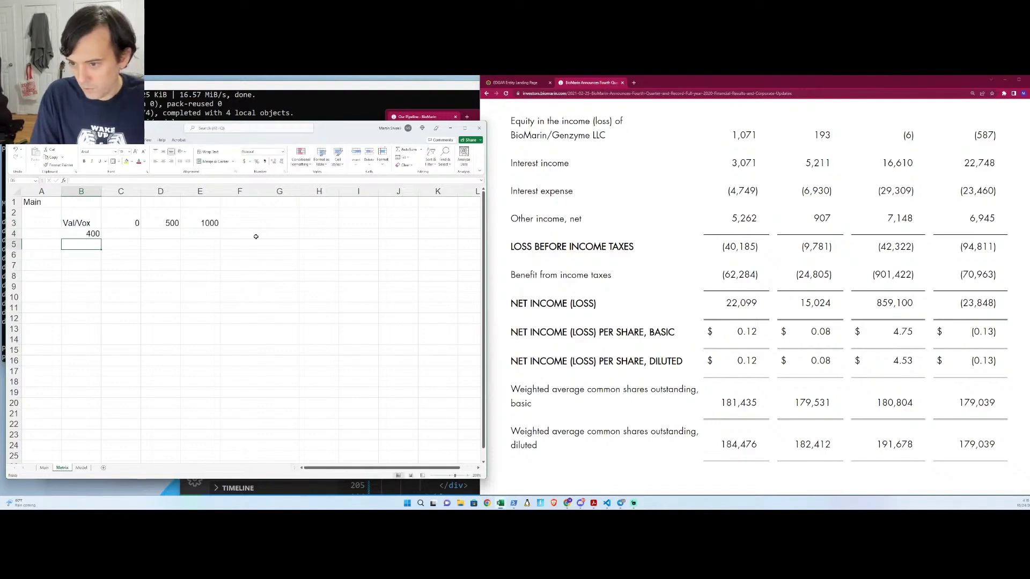
{"action": "type", "text": "600"}
{"action": "key", "text": "Return"}
{"action": "type", "text": "800"}
{"action": "key", "text": "Return"}
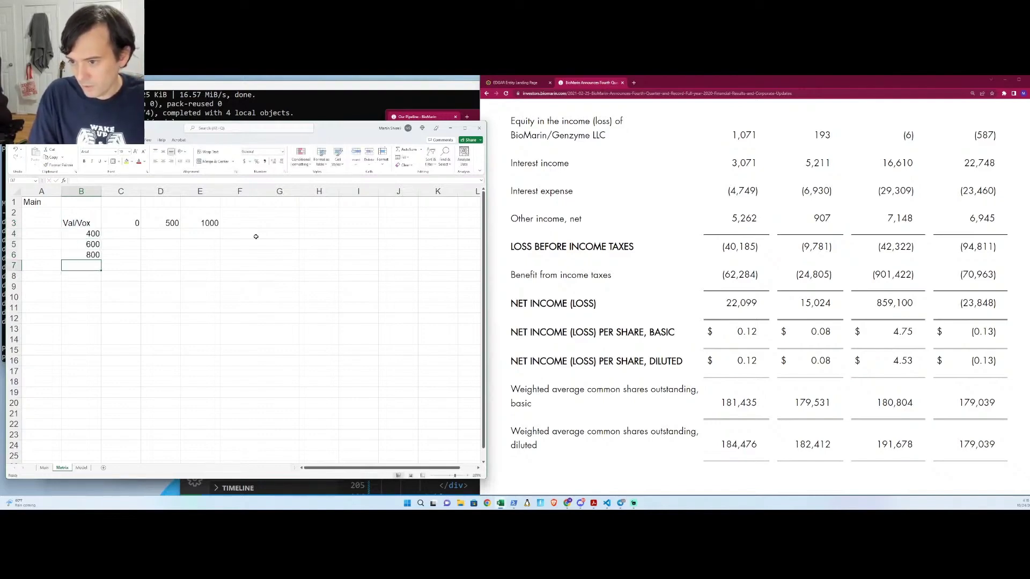
- Put an outside border around the blank grid C4:E6 and right-align the Val/Vox label
{"action": "key", "text": "Up"}
{"action": "key", "text": "Up"}
{"action": "key", "text": "Right"}
{"action": "key", "text": "Up"}
{"action": "key", "text": "shift+Right"}
{"action": "key", "text": "shift+Right"}
{"action": "key", "text": "shift+Down"}
{"action": "key", "text": "shift+Down"}
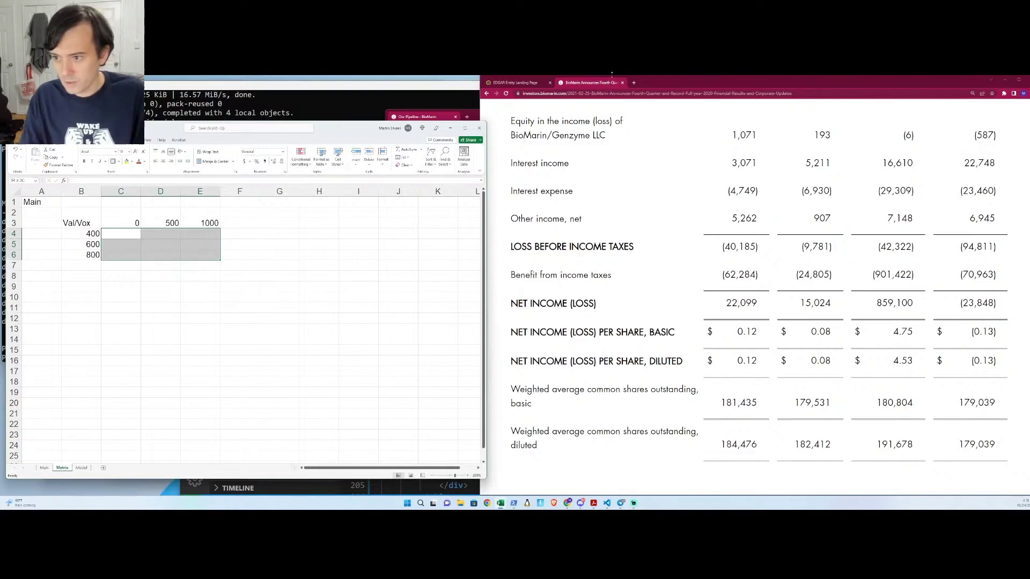
{"action": "left_click", "coordinate": [112, 163]}
{"action": "left_click", "coordinate": [176, 274]}
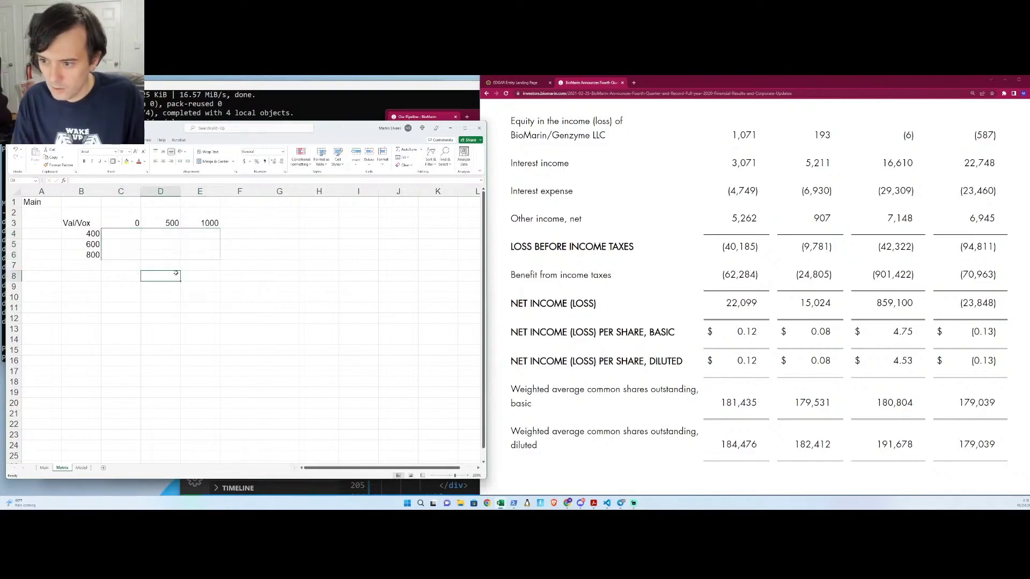
{"action": "left_click", "coordinate": [72, 224]}
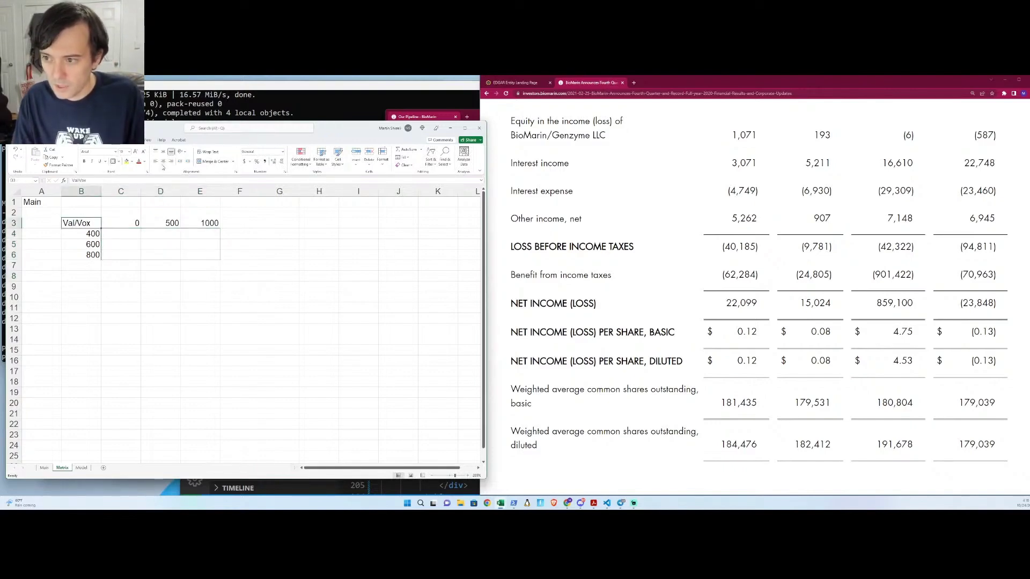
- Autofit column A and hyperlink the Main label in A1 to the workbook's Main sheet
{"action": "left_click", "coordinate": [43, 201]}
{"action": "double_click", "coordinate": [61, 191]}
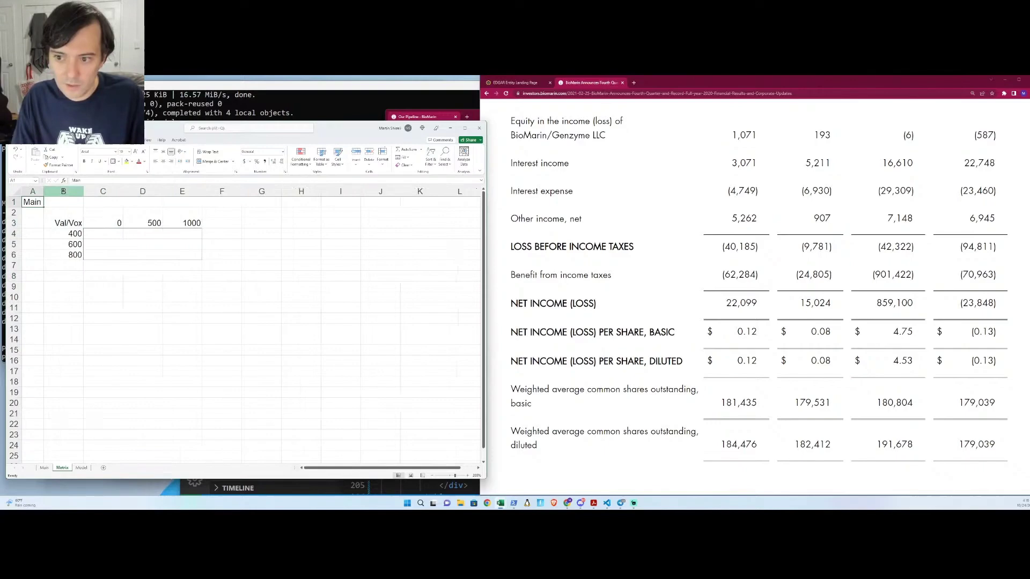
{"action": "key", "text": "ctrl+k"}
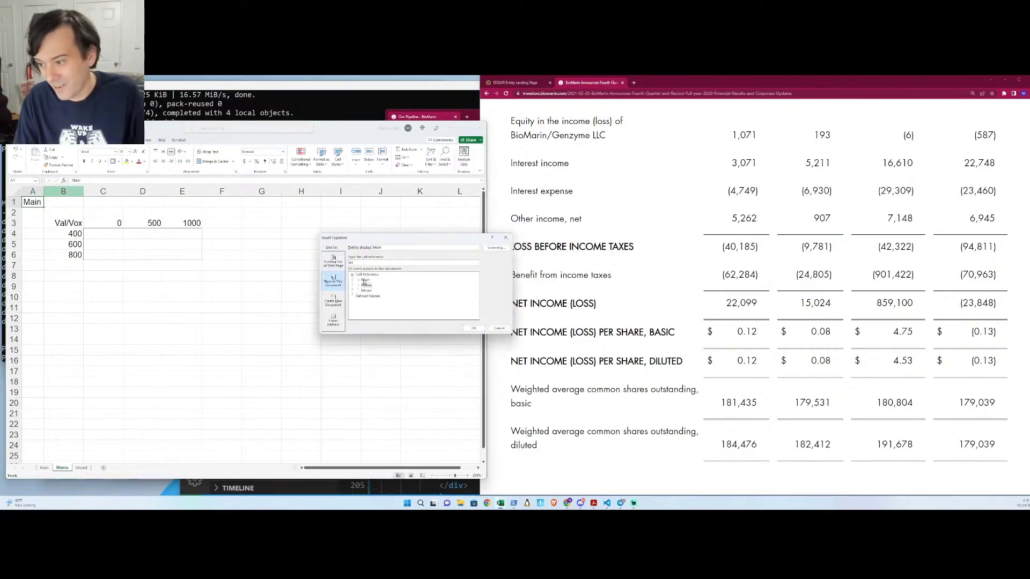
{"action": "double_click", "coordinate": [364, 281]}
{"action": "left_click", "coordinate": [72, 213]}
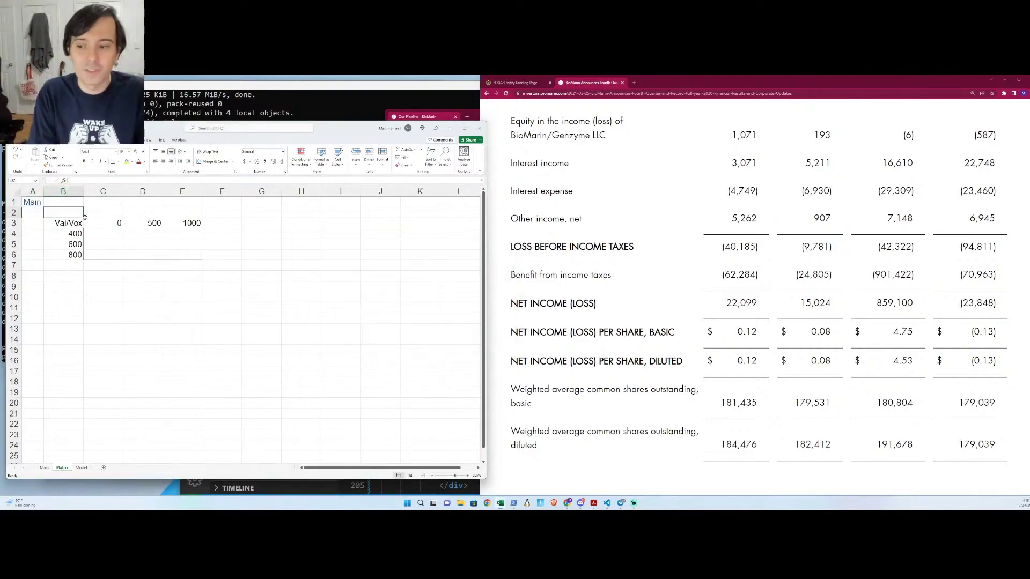
- Insert a row above Naglazyme on the Model sheet and label it ValRox
{"action": "key", "text": "ctrl+Page_Down"}
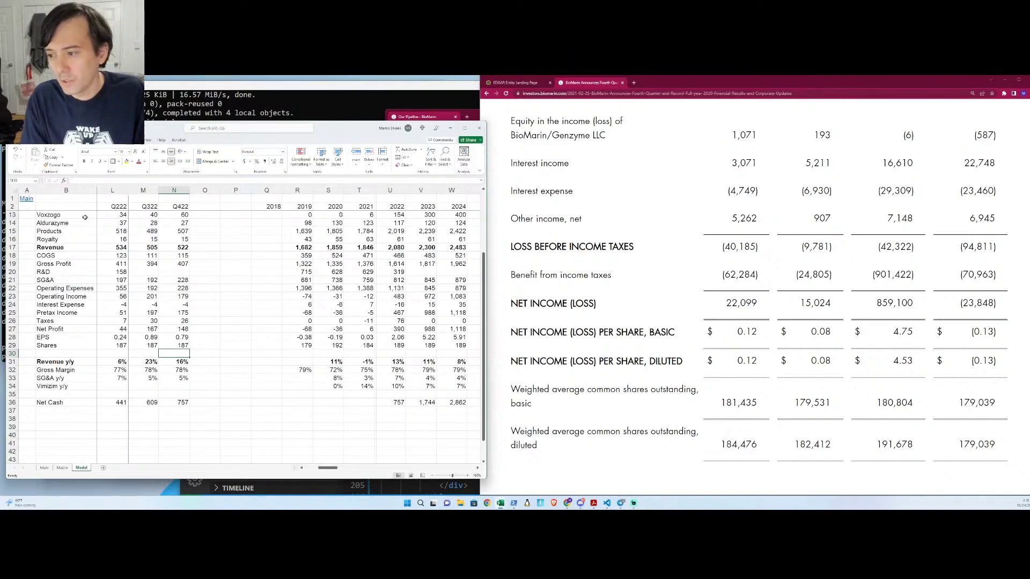
{"action": "key", "text": "Up"}
{"action": "key", "text": "Up"}
{"action": "key", "text": "Up"}
{"action": "key", "text": "Up"}
{"action": "key", "text": "Up"}
{"action": "key", "text": "Up"}
{"action": "key", "text": "Up"}
{"action": "key", "text": "Up"}
{"action": "key", "text": "Up"}
{"action": "key", "text": "Up"}
{"action": "key", "text": "Up"}
{"action": "key", "text": "Up"}
{"action": "key", "text": "Up"}
{"action": "key", "text": "Up"}
{"action": "key", "text": "Up"}
{"action": "key", "text": "Up"}
{"action": "key", "text": "Up"}
{"action": "key", "text": "Up"}
{"action": "key", "text": "Up"}
{"action": "key", "text": "Up"}
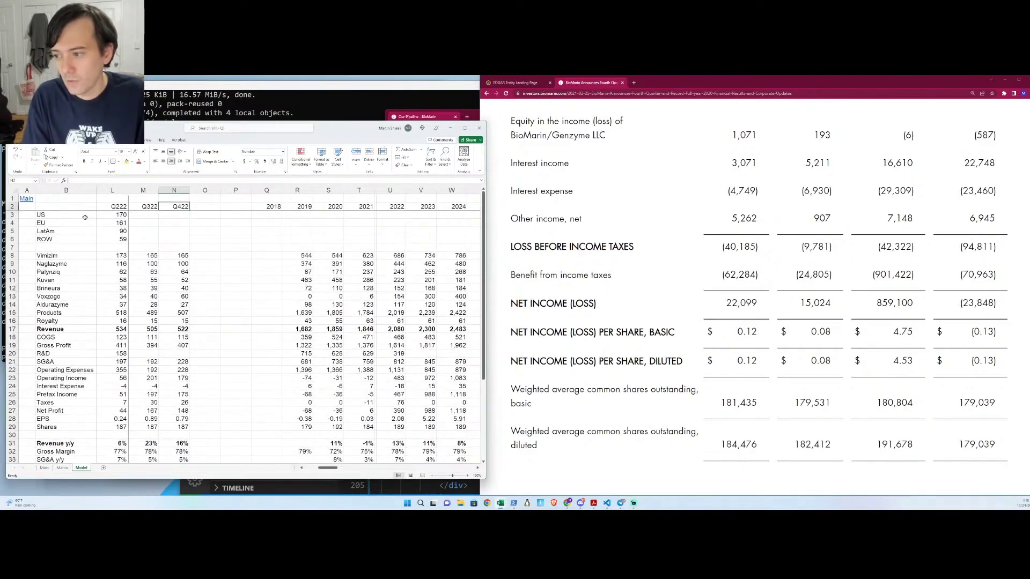
{"action": "key", "text": "Down"}
{"action": "key", "text": "Down"}
{"action": "key", "text": "Down"}
{"action": "key", "text": "Down"}
{"action": "key", "text": "Down"}
{"action": "key", "text": "Down"}
{"action": "key", "text": "shift+space"}
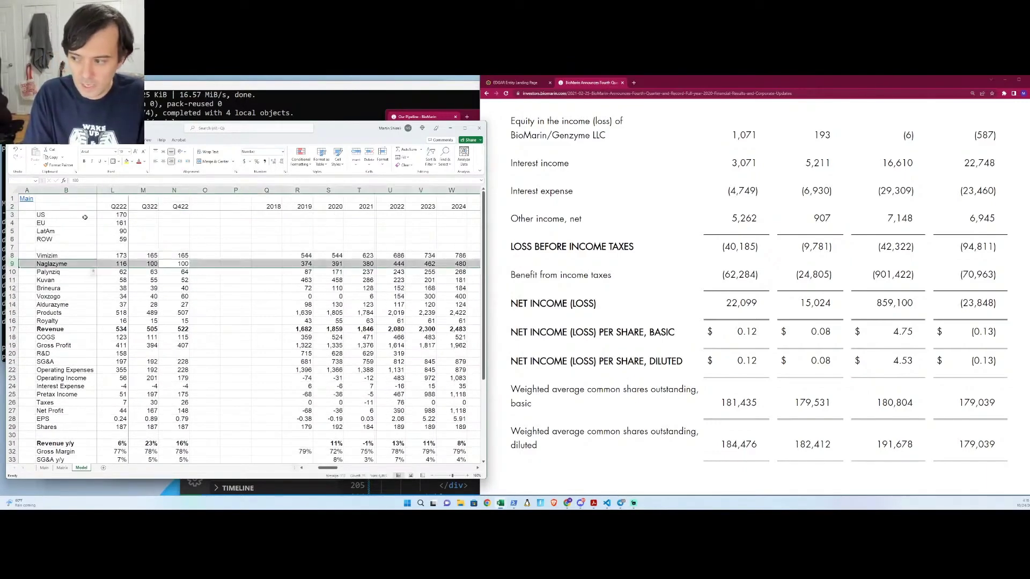
{"action": "key", "text": "ctrl+shift+plus"}
{"action": "key", "text": "Left"}
{"action": "key", "text": "Left"}
{"action": "key", "text": "Left"}
{"action": "type", "text": "ValRx"}
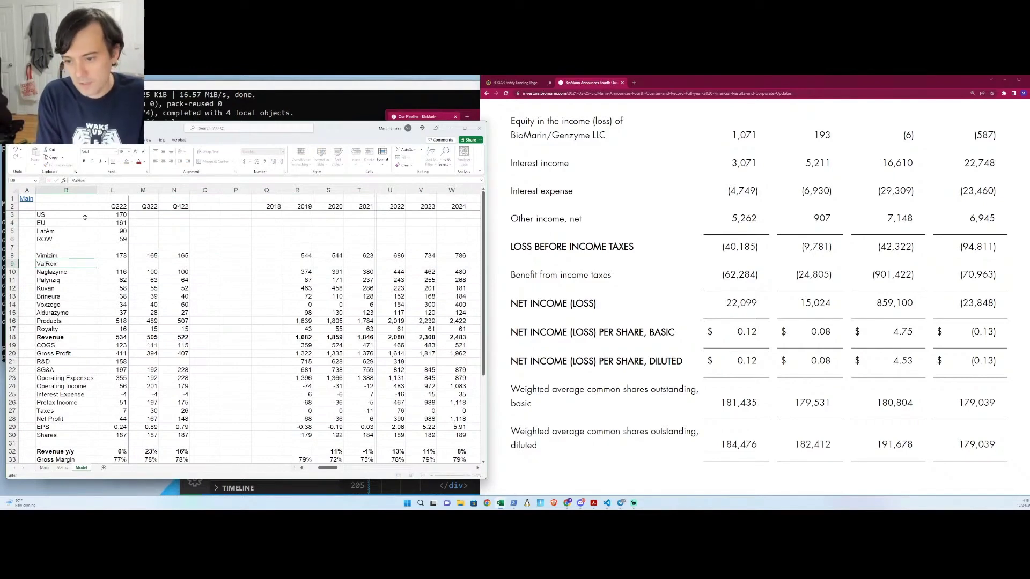
- Fill the ValRox row with 0 for each year from 2021 through 2030
{"action": "left_click", "coordinate": [351, 265]}
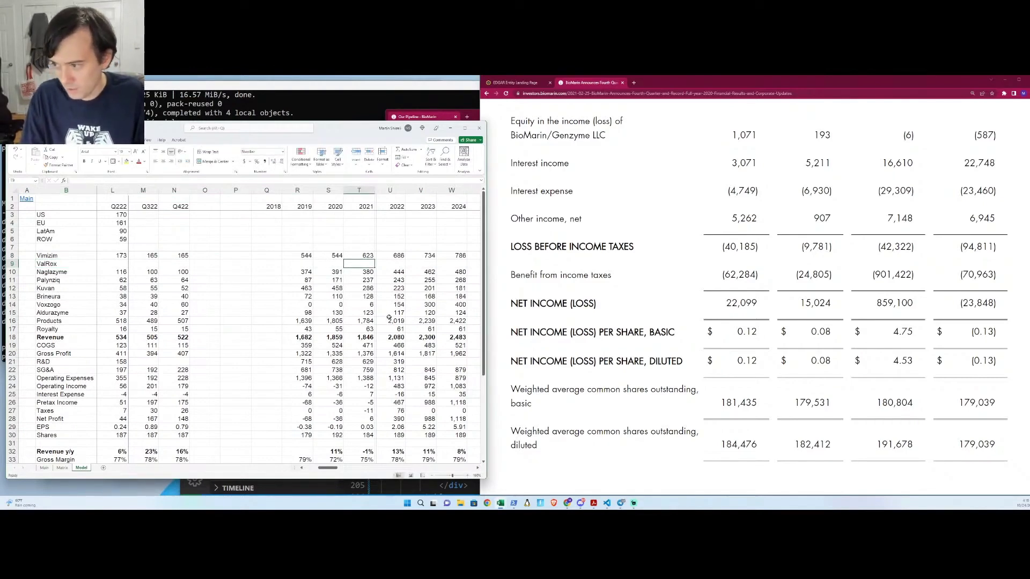
{"action": "key", "text": "Right"}
{"action": "type", "text": "0"}
{"action": "key", "text": "Right"}
{"action": "key", "text": "Right"}
{"action": "key", "text": "Right"}
{"action": "key", "text": "Right"}
{"action": "key", "text": "Right"}
{"action": "key", "text": "Right"}
{"action": "key", "text": "Right"}
{"action": "key", "text": "Right"}
{"action": "key", "text": "Right"}
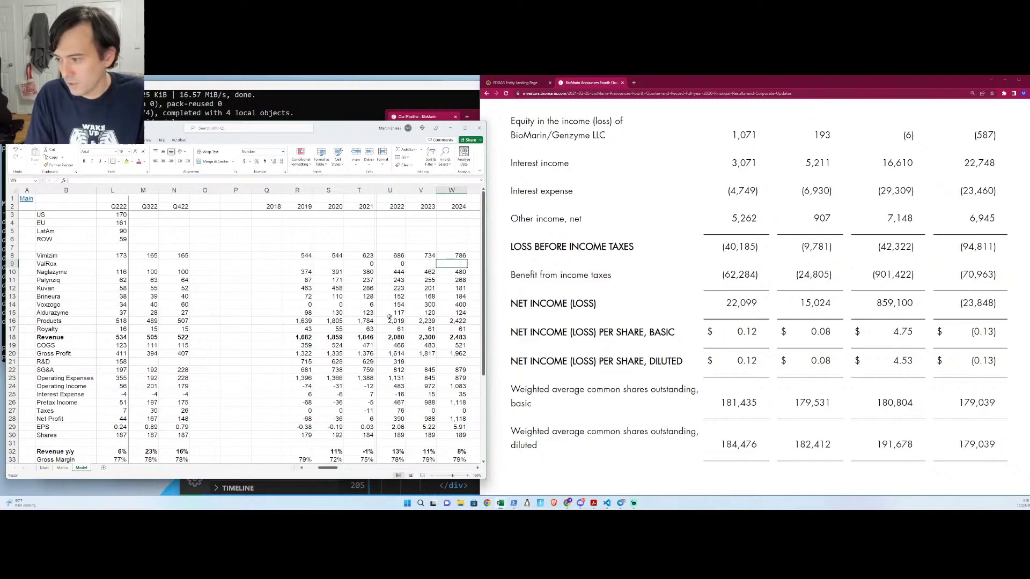
{"action": "key", "text": "ctrl+Left"}
{"action": "key", "text": "Right"}
{"action": "type", "text": "0"}
{"action": "key", "text": "Right"}
{"action": "key", "text": "Right"}
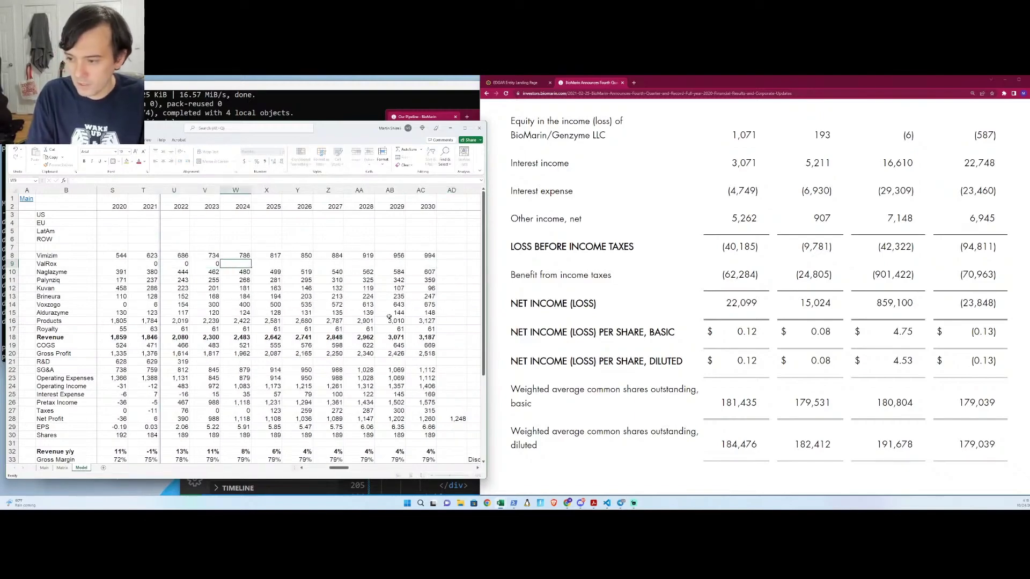
{"action": "type", "text": "0"}
{"action": "key", "text": "Right"}
{"action": "type", "text": "0"}
{"action": "key", "text": "Right"}
{"action": "key", "text": "0"}
{"action": "key", "text": "Right"}
{"action": "key", "text": "0"}
{"action": "key", "text": "Right"}
{"action": "type", "text": "0"}
{"action": "key", "text": "Right"}
{"action": "type", "text": "0"}
{"action": "key", "text": "Left"}
{"action": "key", "text": "Left"}
{"action": "key", "text": "Left"}
{"action": "key", "text": "Left"}
{"action": "key", "text": "Left"}
{"action": "key", "text": "Left"}
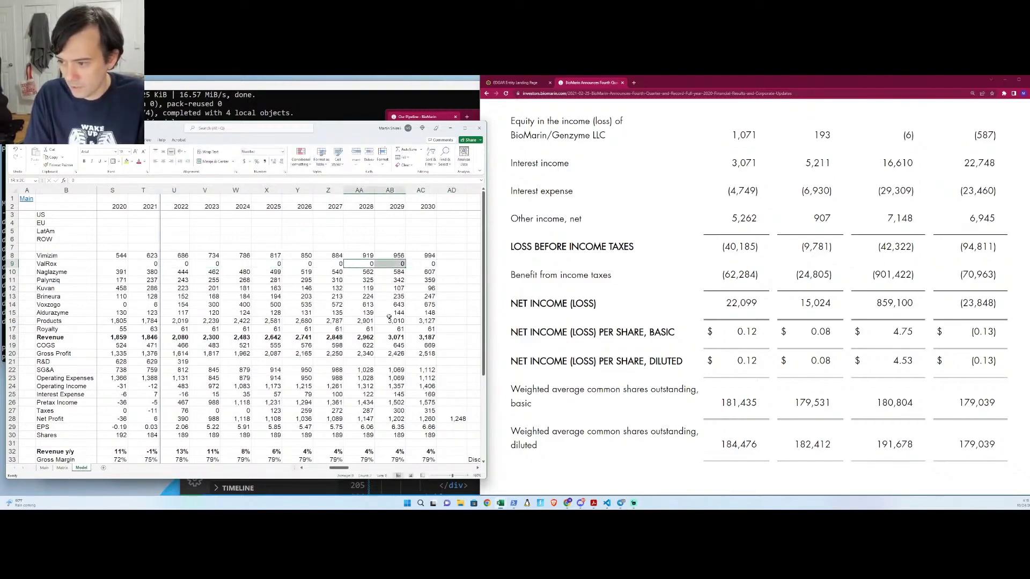
{"action": "type", "text": "0"}
{"action": "key", "text": "Right"}
{"action": "key", "text": "Down"}
{"action": "key", "text": "Right"}
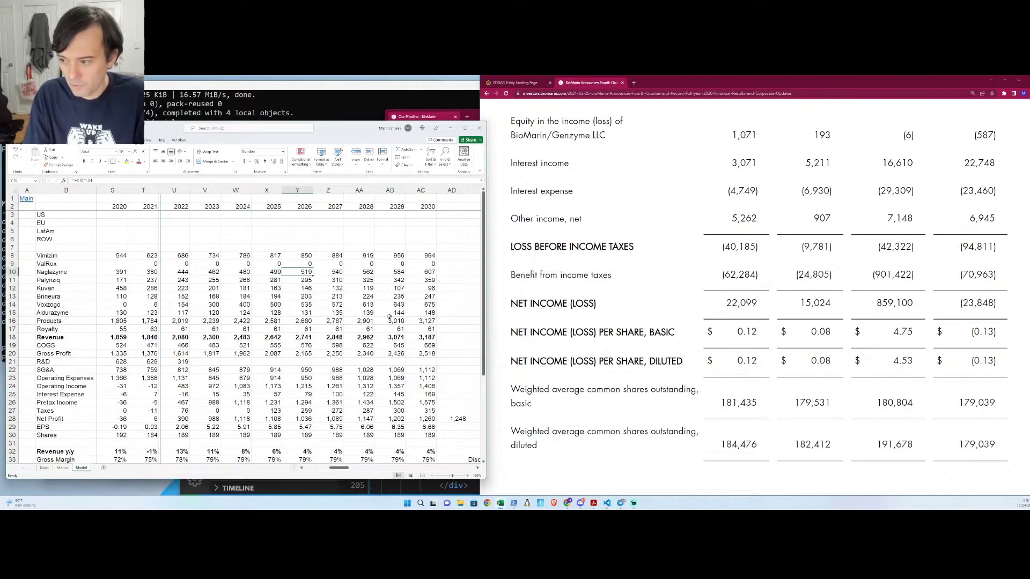
- Look along the Voxzogo row on the Model sheet from 2026 to the columns beyond 2030
{"action": "key", "text": "Down"}
{"action": "key", "text": "Down"}
{"action": "key", "text": "Down"}
{"action": "key", "text": "Down"}
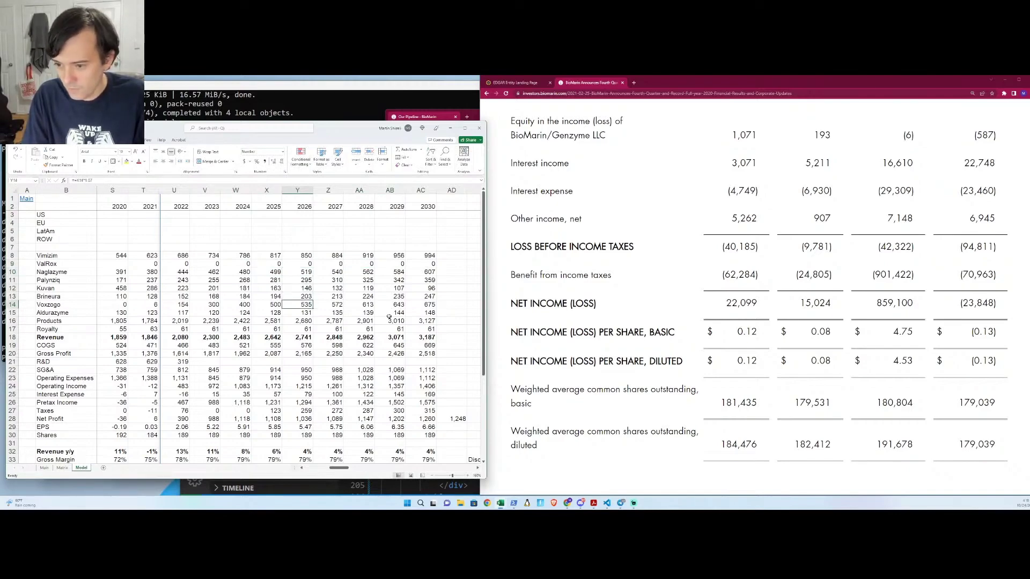
{"action": "key", "text": "Right"}
{"action": "key", "text": "Right"}
{"action": "key", "text": "Right"}
{"action": "key", "text": "Right"}
{"action": "key", "text": "Right"}
{"action": "key", "text": "Right"}
{"action": "key", "text": "Right"}
{"action": "key", "text": "Right"}
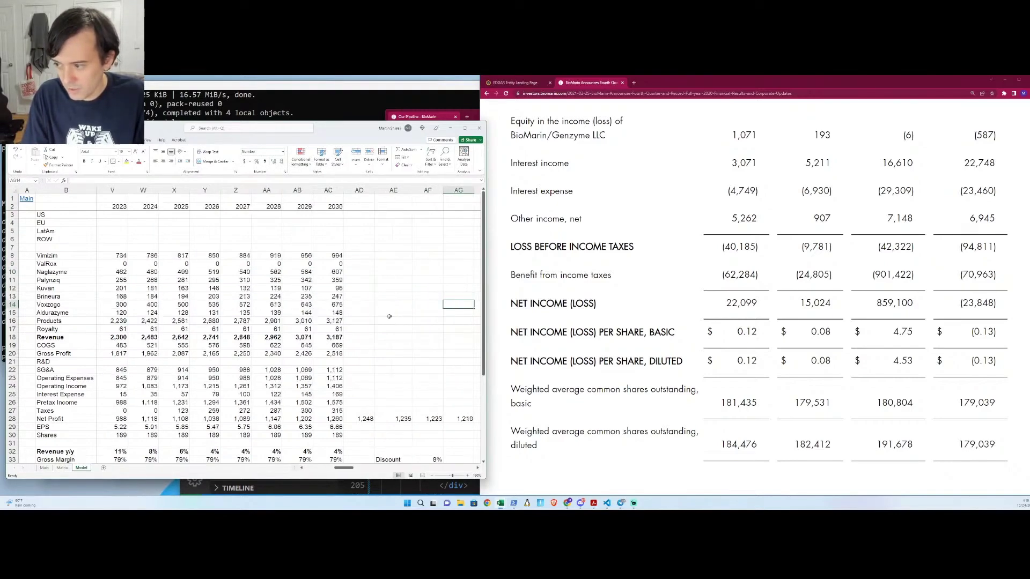
{"action": "key", "text": "Left"}
{"action": "key", "text": "Left"}
{"action": "key", "text": "Left"}
{"action": "key", "text": "Left"}
{"action": "key", "text": "Left"}
{"action": "key", "text": "Left"}
{"action": "key", "text": "Left"}
{"action": "key", "text": "Left"}
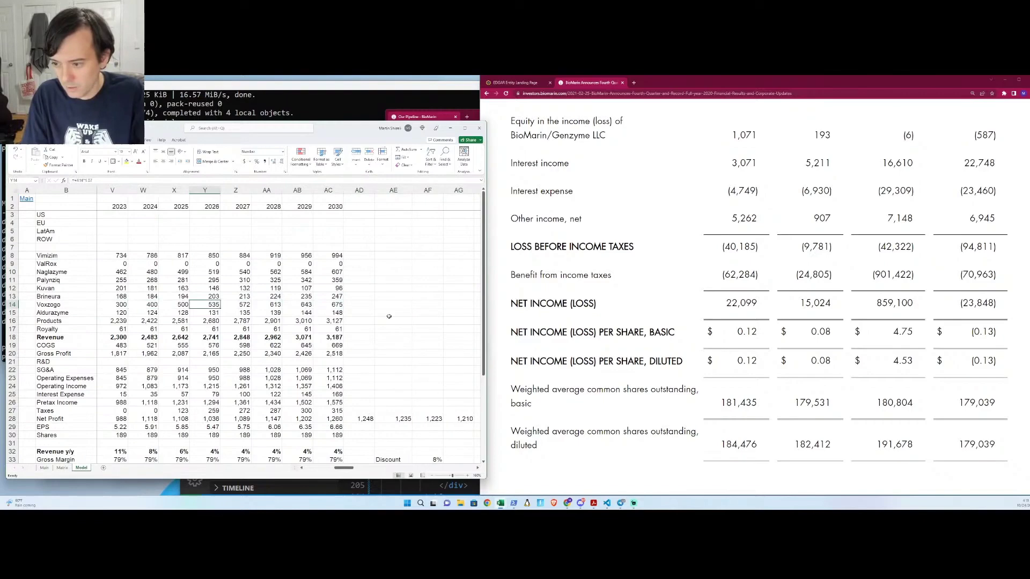
- Change Voxzogo's 2026 growth multiplier to 1.04 and copy the formula across 2027 through 2030
{"action": "key", "text": "F2"}
{"action": "key", "text": "BackSpace"}
{"action": "type", "text": "4"}
{"action": "key", "text": "Tab"}
{"action": "key", "text": "Left"}
{"action": "key", "text": "ctrl+c"}
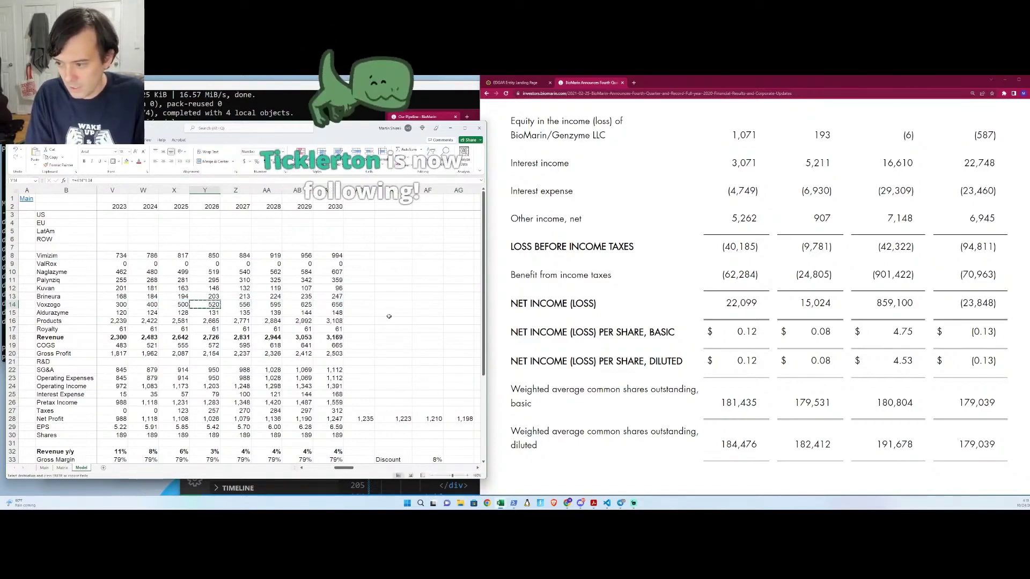
{"action": "key", "text": "Right"}
{"action": "key", "text": "ctrl+shift+Right"}
{"action": "key", "text": "ctrl+v"}
{"action": "key", "text": "Escape"}
{"action": "key", "text": "ctrl+Right"}
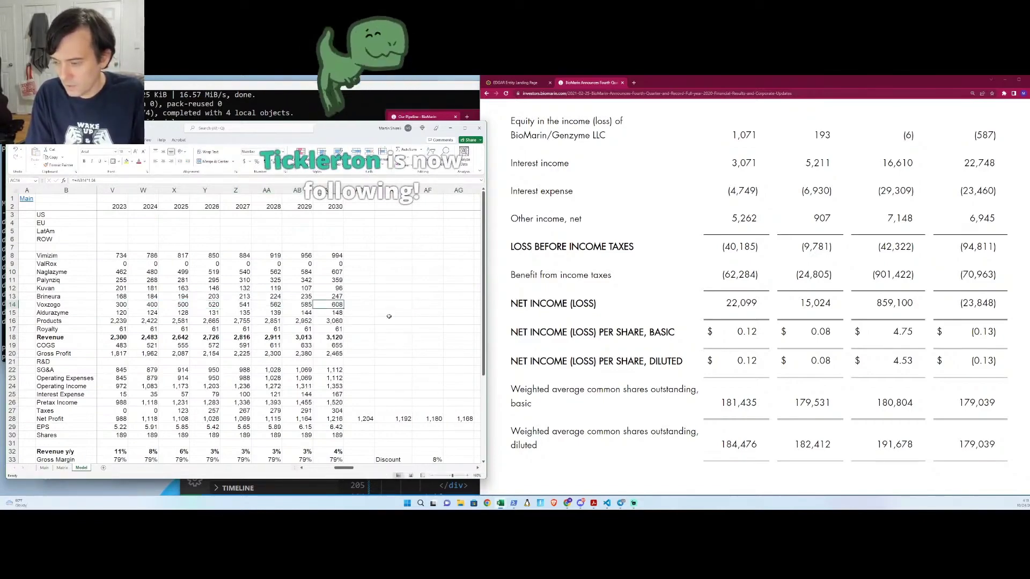
- Enter 75 in C5 of the Matrix sheet, for the 600 row under the 0 column
{"action": "key", "text": "Right"}
{"action": "scroll", "coordinate": [378, 333], "scroll_direction": "down", "scroll_amount": 2}
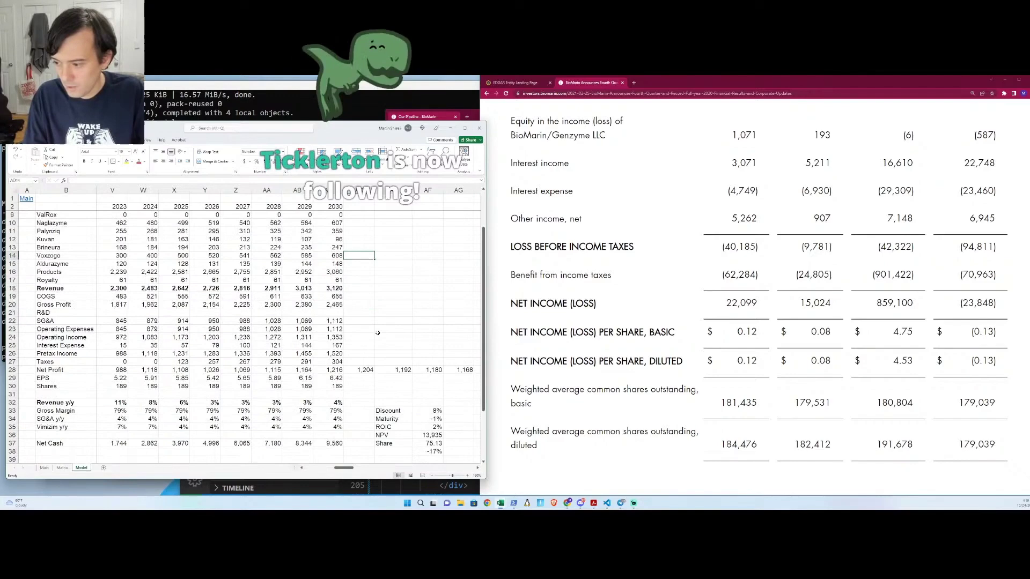
{"action": "key", "text": "ctrl+Page_Up"}
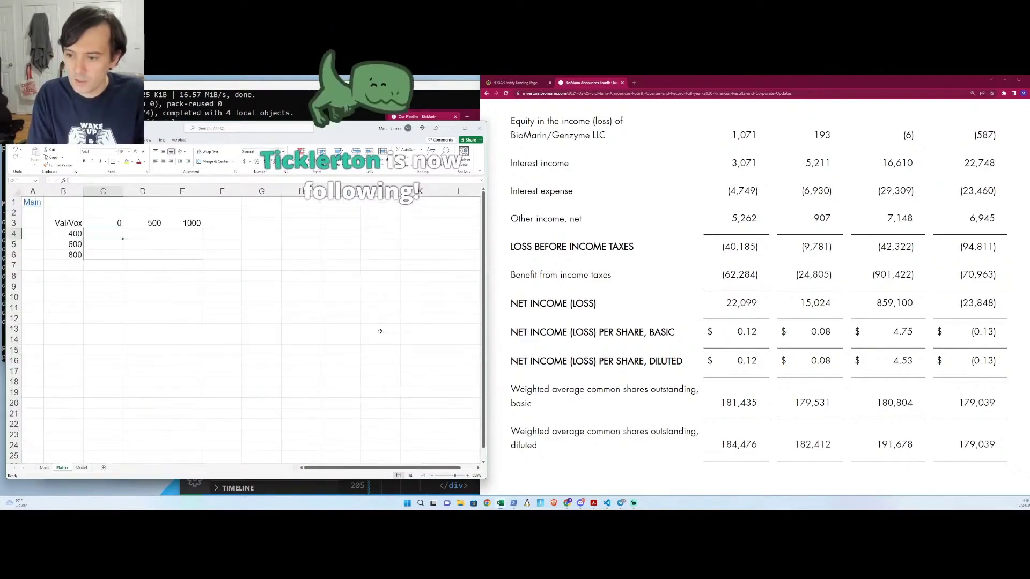
{"action": "key", "text": "Down"}
{"action": "type", "text": "75"}
{"action": "key", "text": "Up"}
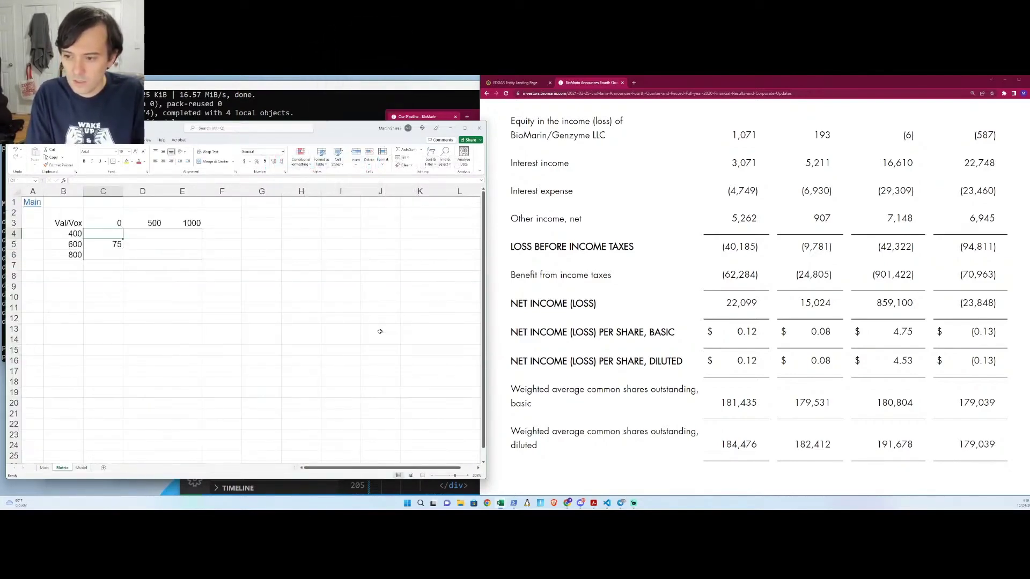
{"action": "key", "text": "alt+Tab"}
{"action": "key", "text": "alt+Tab"}
{"action": "key", "text": "Down"}
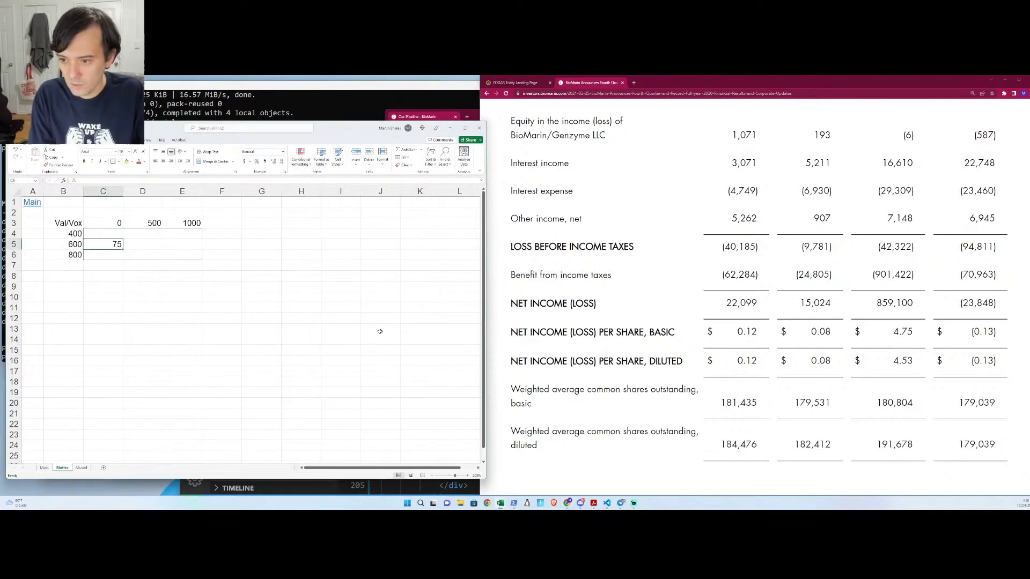
- Set Voxzogo revenue on the Model sheet to 280 for 2023 and 320 for 2024
{"action": "key", "text": "ctrl+Page_Down"}
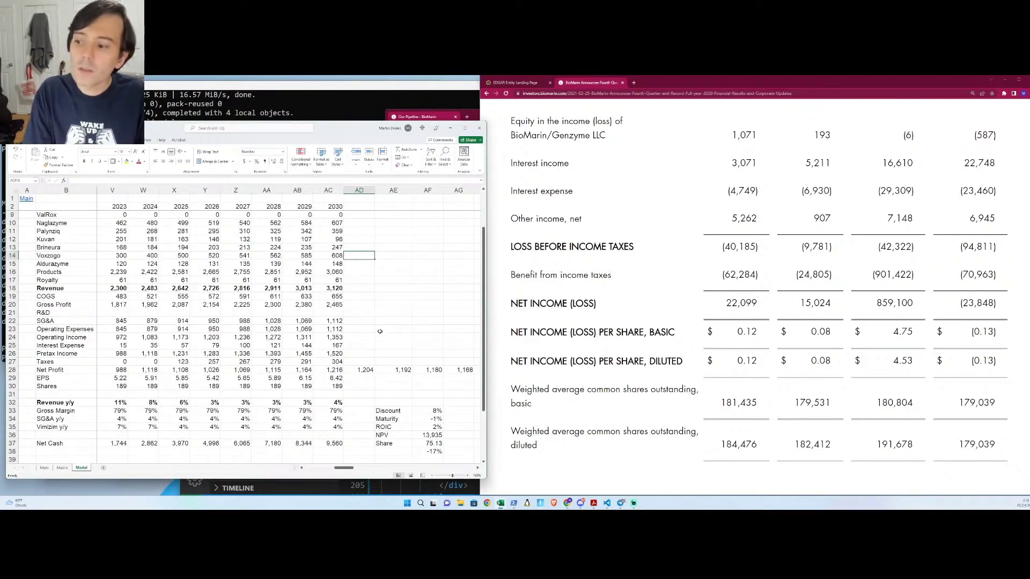
{"action": "key", "text": "Left"}
{"action": "key", "text": "Left"}
{"action": "key", "text": "Left"}
{"action": "key", "text": "Left"}
{"action": "key", "text": "Left"}
{"action": "key", "text": "Left"}
{"action": "key", "text": "Left"}
{"action": "key", "text": "Left"}
{"action": "key", "text": "Left"}
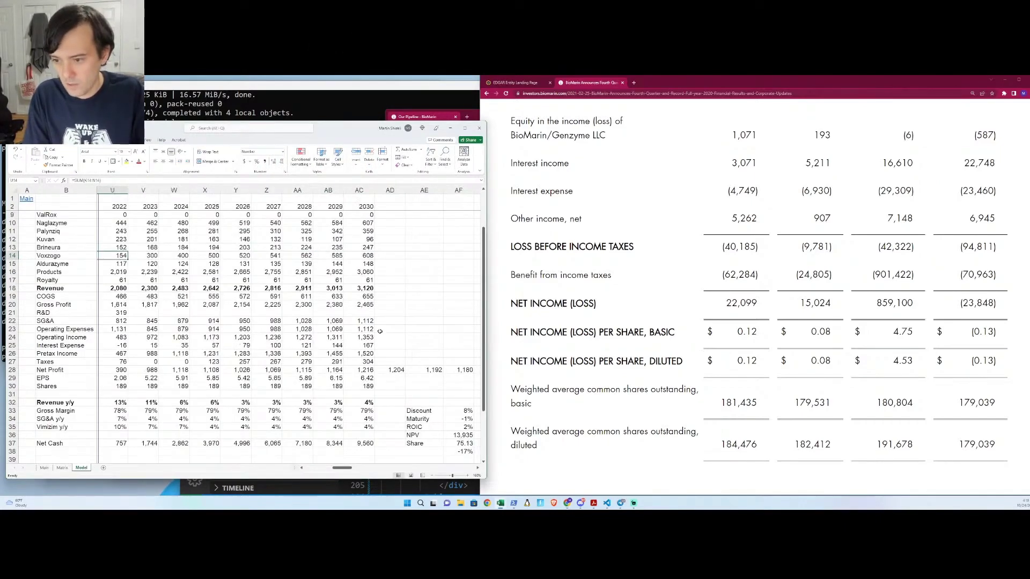
{"action": "key", "text": "Right"}
{"action": "type", "text": "280"}
{"action": "key", "text": "Tab"}
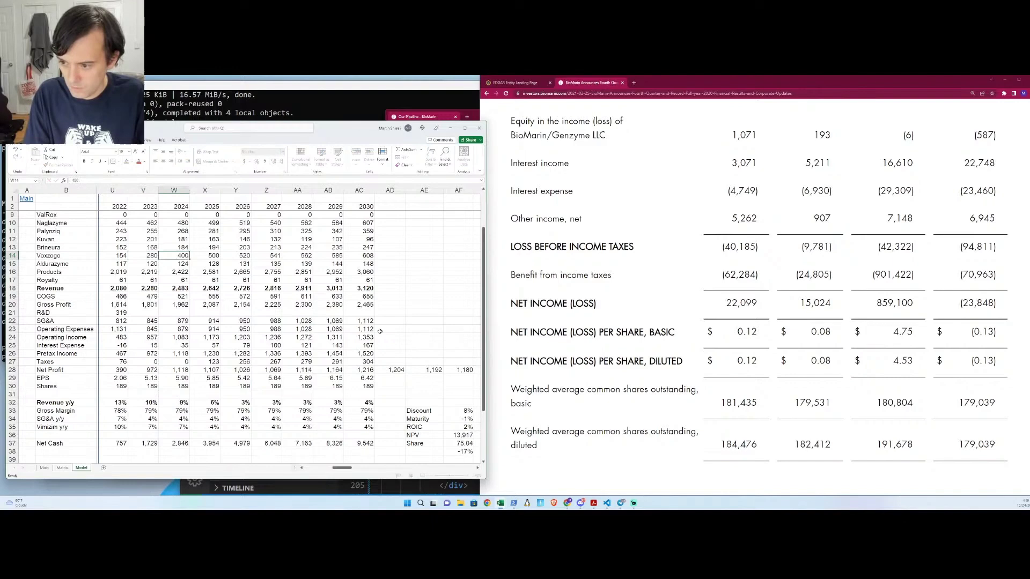
{"action": "type", "text": "320"}
{"action": "key", "text": "Tab"}
- Make Voxzogo's 2025 revenue the 2024 value times 1.05 and fill the formula through 2030
{"action": "type", "text": "=+"}
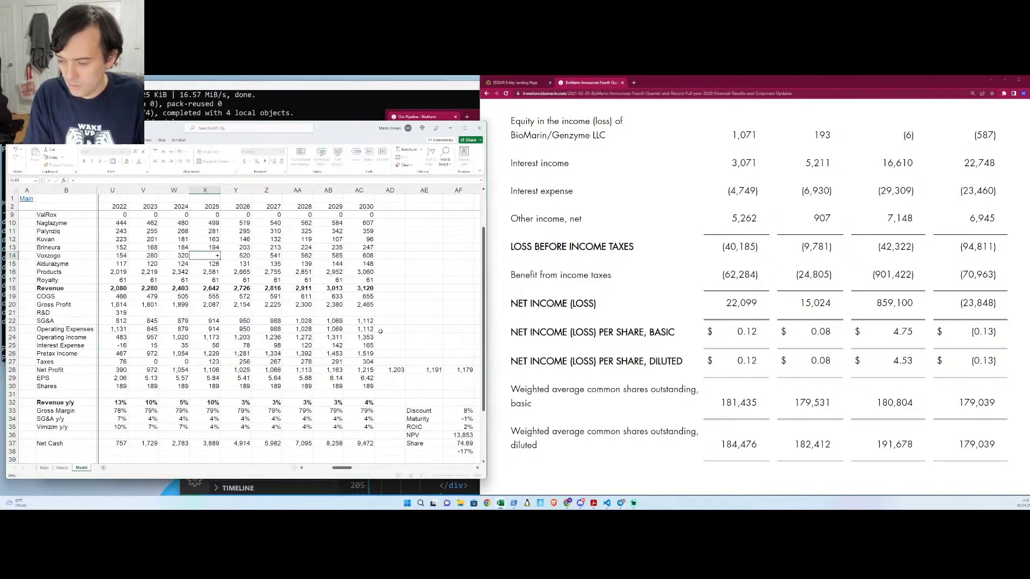
{"action": "key", "text": "Left"}
{"action": "type", "text": "*1.05"}
{"action": "key", "text": "ctrl+Return"}
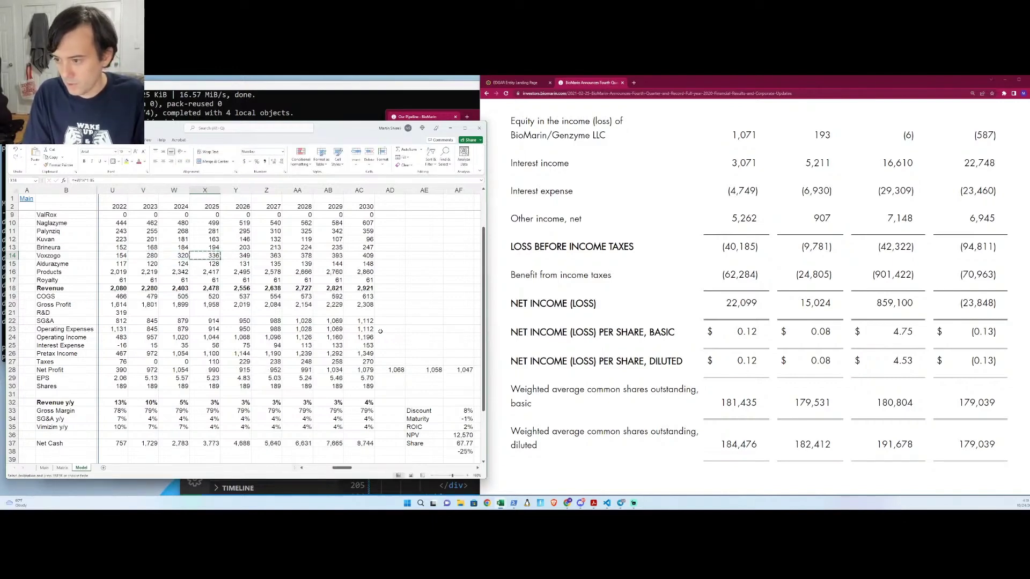
{"action": "key", "text": "ctrl+shift+Right"}
{"action": "key", "text": "ctrl+r"}
{"action": "key", "text": "ctrl+Right"}
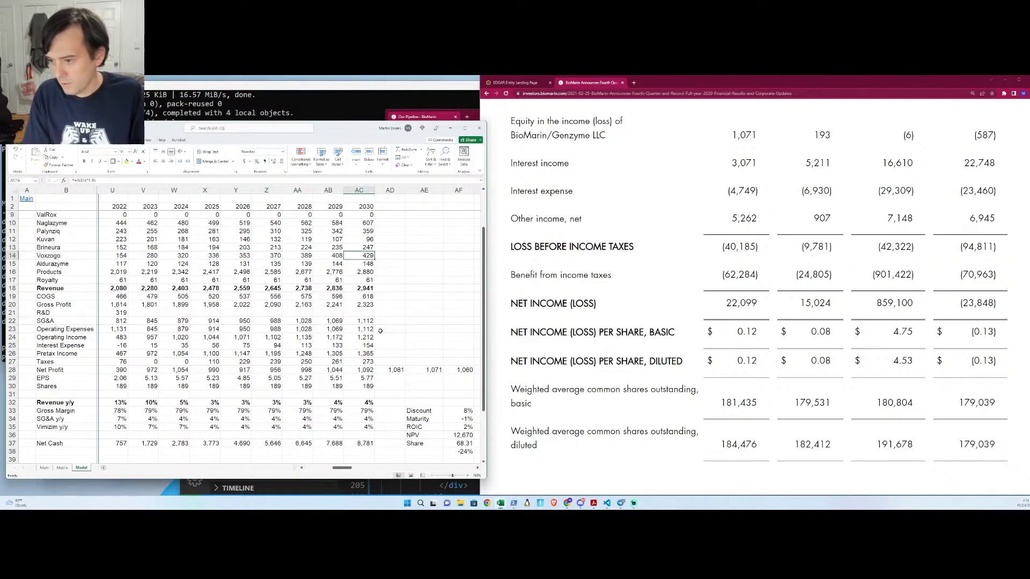
- Change Voxzogo's 2028 growth multiplier to 1.03 and fill the formula across 2029 and 2030
{"action": "key", "text": "Left"}
{"action": "key", "text": "Left"}
{"action": "key", "text": "F2"}
{"action": "key", "text": "BackSpace"}
{"action": "type", "text": "3"}
{"action": "key", "text": "Tab"}
{"action": "key", "text": "Left"}
{"action": "key", "text": "ctrl+shift+Right"}
{"action": "key", "text": "ctrl+r"}
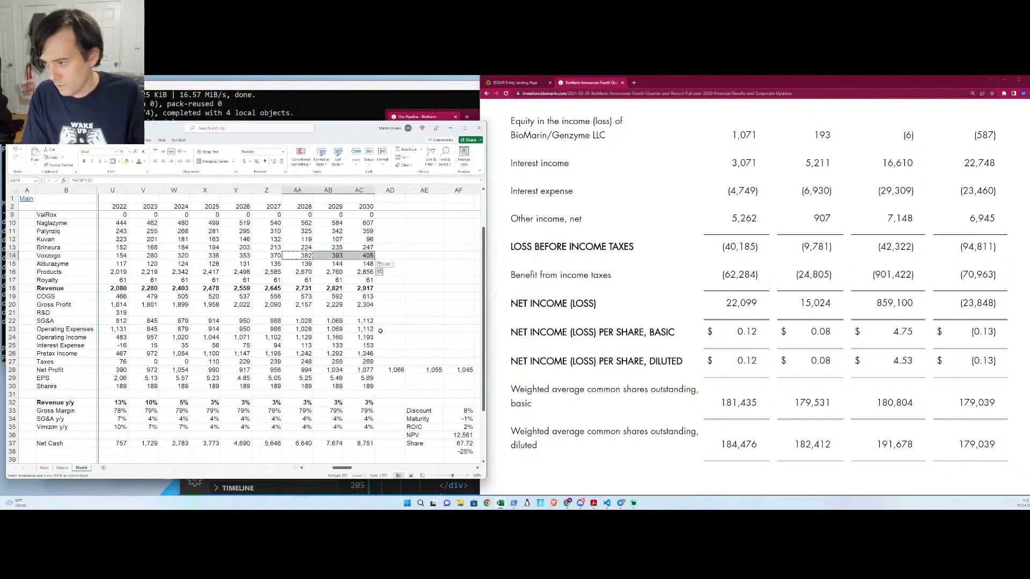
{"action": "key", "text": "Right"}
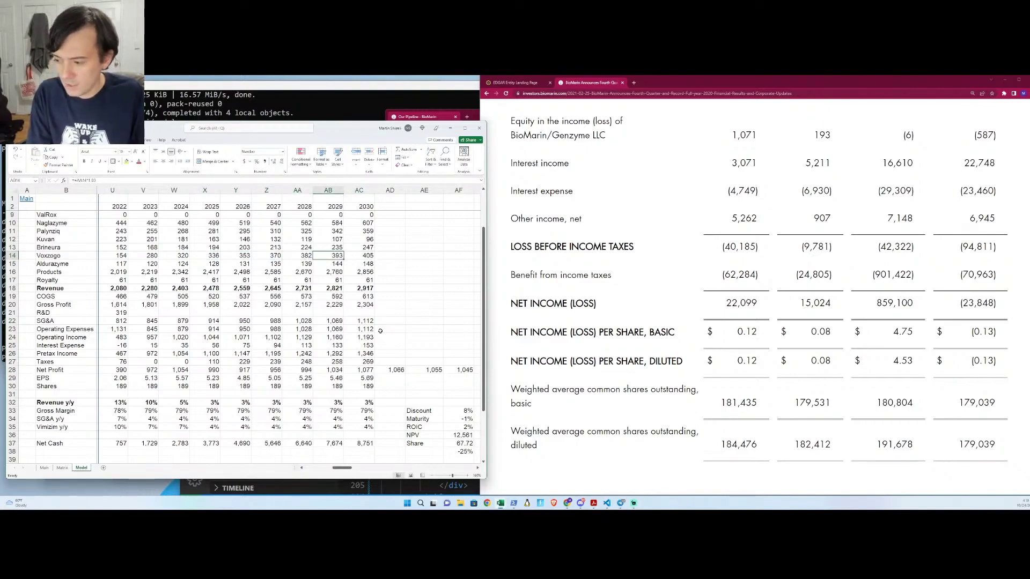
- Enter 68 in C4 of the Matrix sheet, for the 400 row under the 0 column
{"action": "key", "text": "ctrl+Page_Up"}
{"action": "key", "text": "Up"}
{"action": "type", "text": "68"}
{"action": "key", "text": "Return"}
{"action": "key", "text": "Up"}
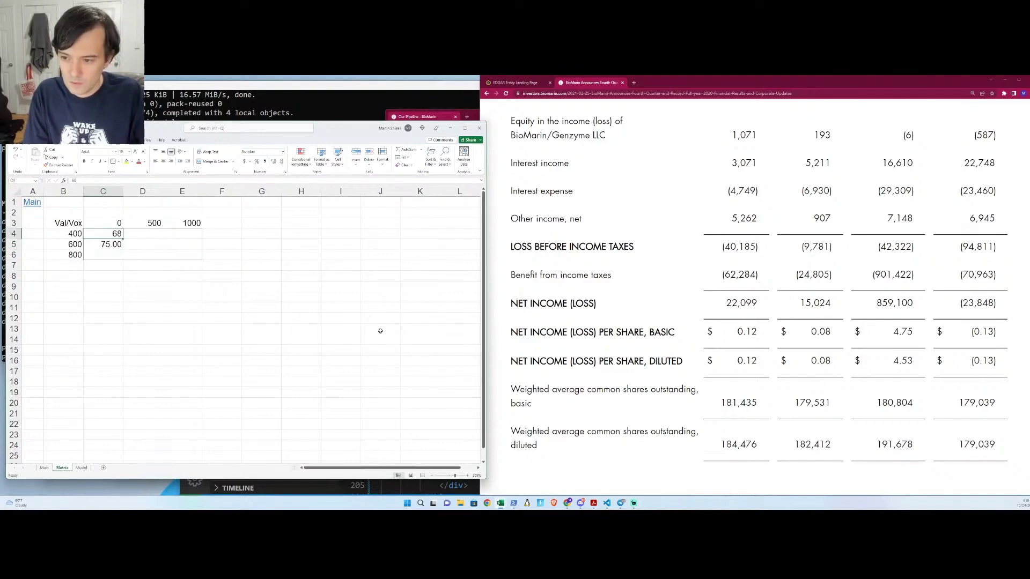
- Set Voxzogo revenue on the Model sheet to 320 for 2023 and 500 for 2024
{"action": "key", "text": "Down"}
{"action": "key", "text": "Down"}
{"action": "key", "text": "ctrl+Page_Down"}
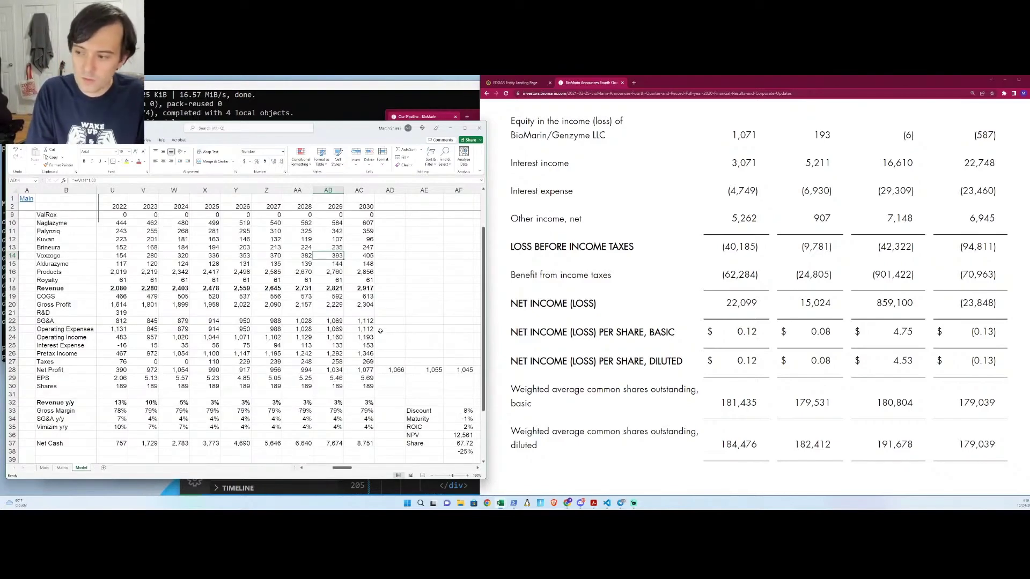
{"action": "key", "text": "Left"}
{"action": "key", "text": "Left"}
{"action": "key", "text": "Left"}
{"action": "key", "text": "Left"}
{"action": "key", "text": "Left"}
{"action": "key", "text": "Left"}
{"action": "key", "text": "Right"}
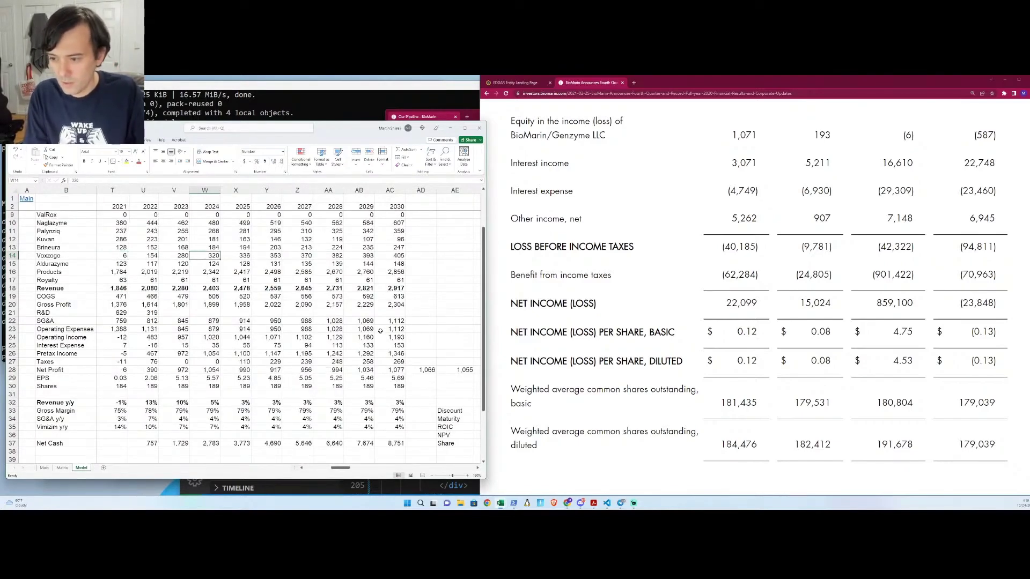
{"action": "key", "text": "ctrl+z"}
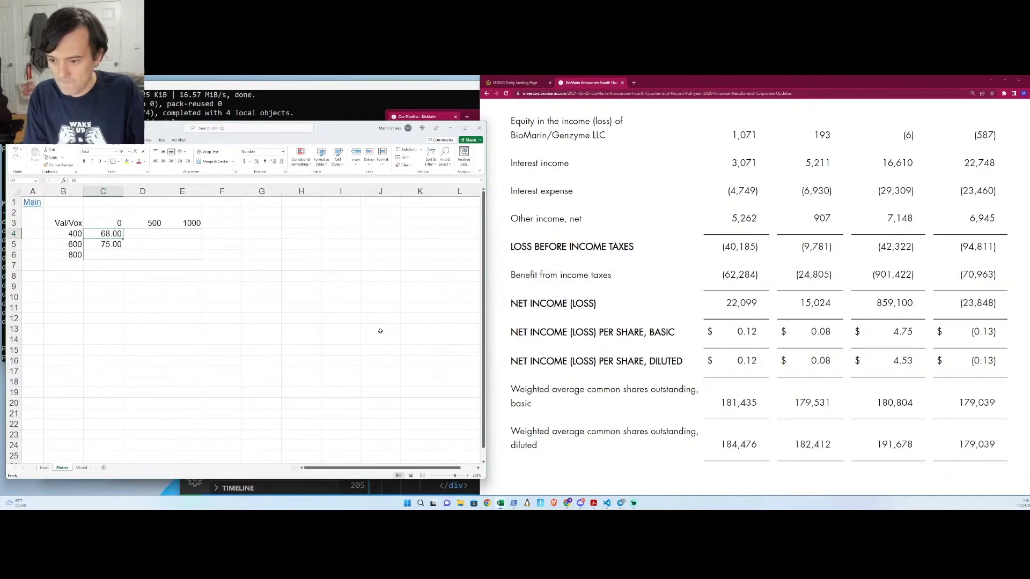
{"action": "key", "text": "ctrl+Page_Down"}
{"action": "key", "text": "Left"}
{"action": "type", "text": "32"}
{"action": "key", "text": "Right"}
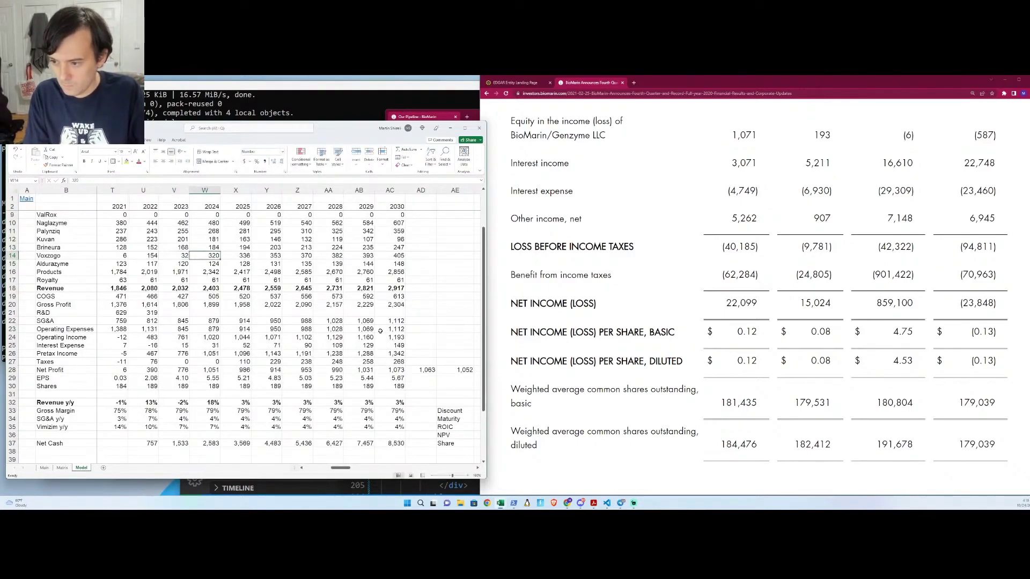
{"action": "key", "text": "Left"}
{"action": "type", "text": "320"}
{"action": "key", "text": "Tab"}
{"action": "type", "text": "500"}
{"action": "key", "text": "Tab"}
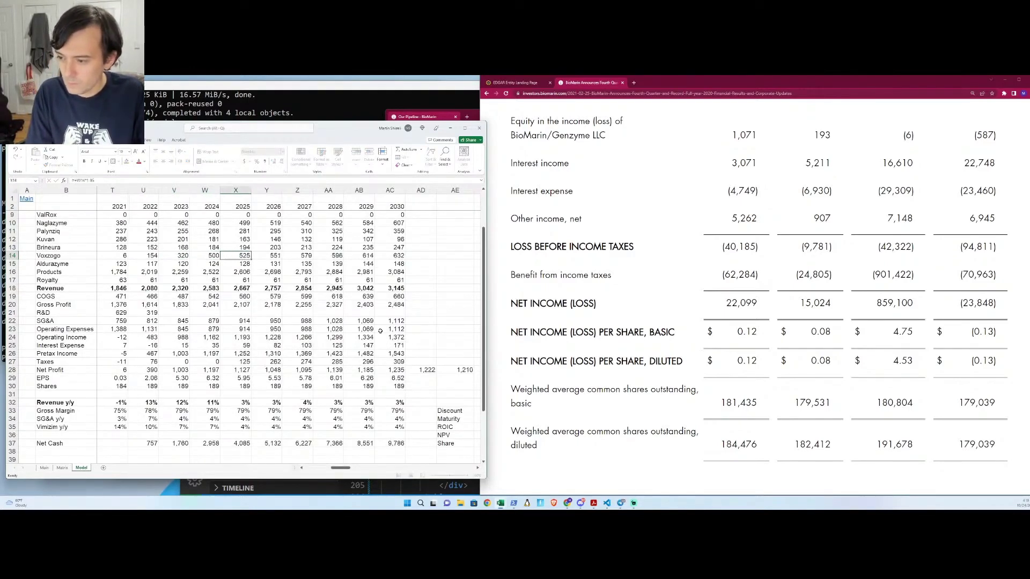
- Set Voxzogo's 2025 revenue to W14*1.08 and fill the formula through 2030
{"action": "type", "text": "+W14*1"}
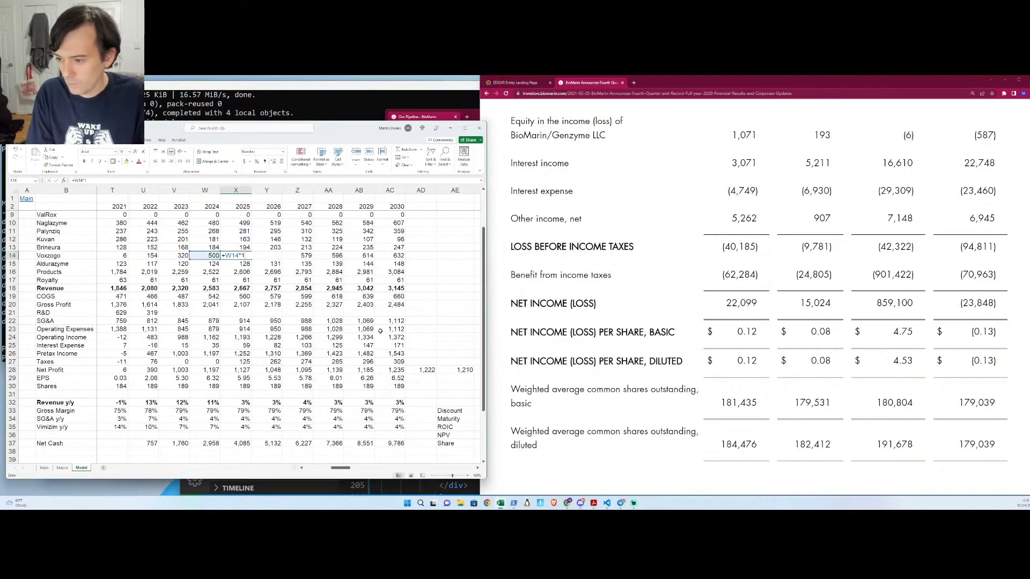
{"action": "type", "text": ".08"}
{"action": "key", "text": "ctrl+Return"}
{"action": "key", "text": "shift+Right"}
{"action": "key", "text": "shift+Right"}
{"action": "key", "text": "shift+Right"}
{"action": "key", "text": "shift+Right"}
{"action": "key", "text": "shift+Right"}
{"action": "key", "text": "ctrl+r"}
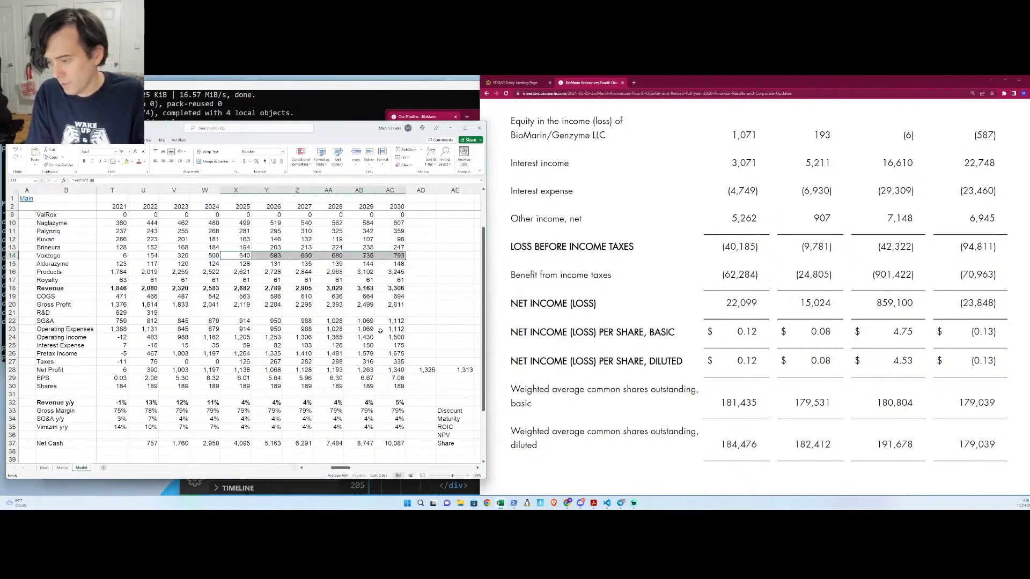
- Enter 81 in C6 of the Matrix sheet, for the 800 row under the 0 column
{"action": "key", "text": "Right"}
{"action": "key", "text": "Right"}
{"action": "key", "text": "Right"}
{"action": "key", "text": "Right"}
{"action": "key", "text": "Right"}
{"action": "key", "text": "Right"}
{"action": "key", "text": "Right"}
{"action": "key", "text": "Right"}
{"action": "key", "text": "Right"}
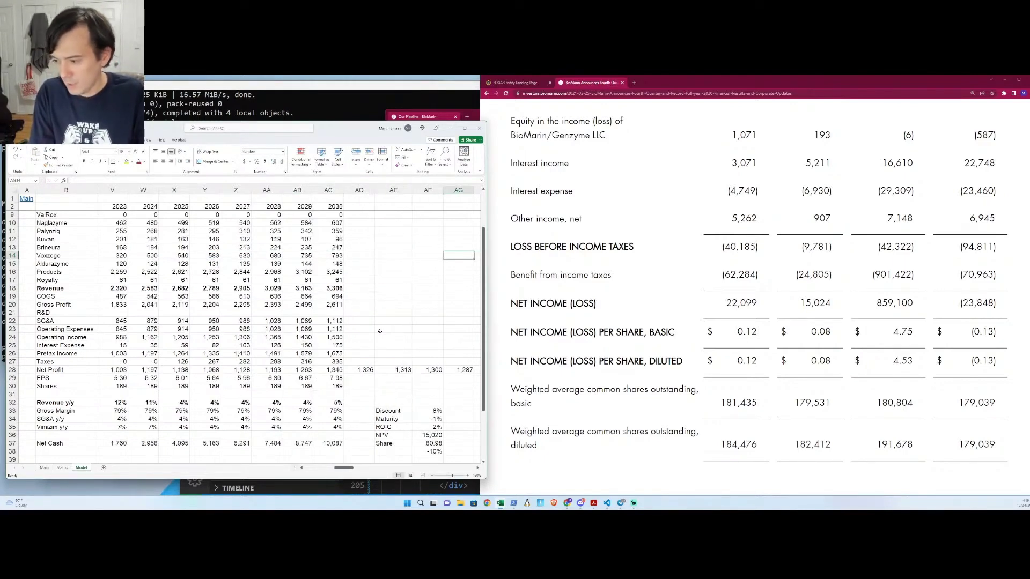
{"action": "key", "text": "ctrl+Page_Up"}
{"action": "key", "text": "Down"}
{"action": "key", "text": "Down"}
{"action": "type", "text": "81"}
{"action": "key", "text": "ctrl+Return"}
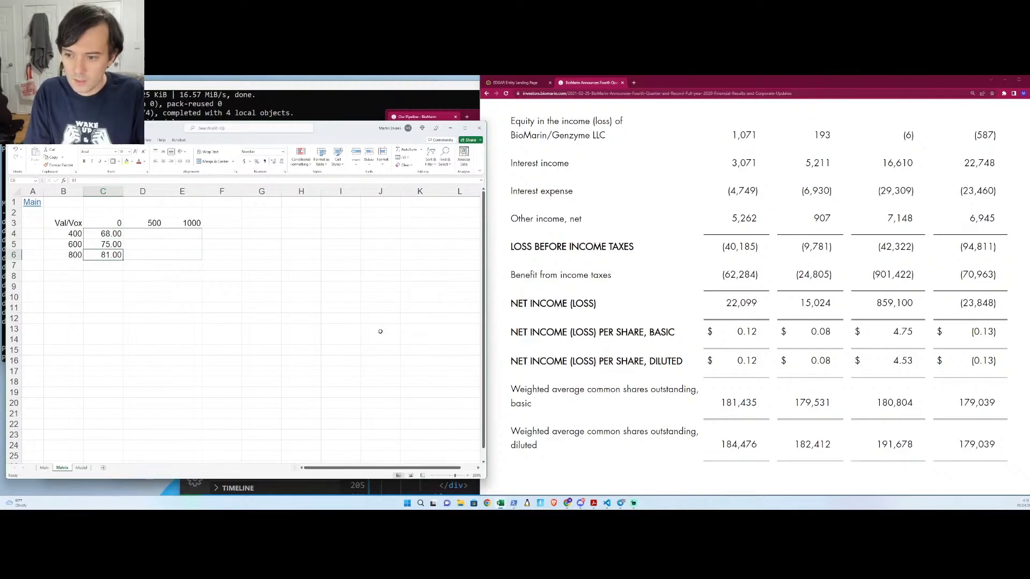
{"action": "key", "text": "Up"}
{"action": "key", "text": "Up"}
{"action": "key", "text": "shift+Down"}
{"action": "key", "text": "shift+Down"}
{"action": "key", "text": "Right"}
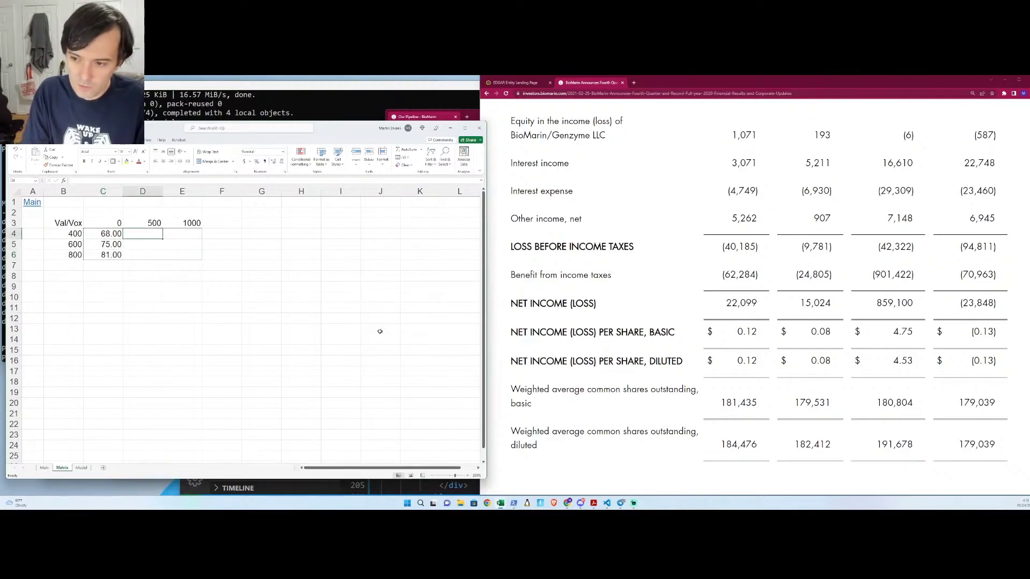
{"action": "key", "text": "Up"}
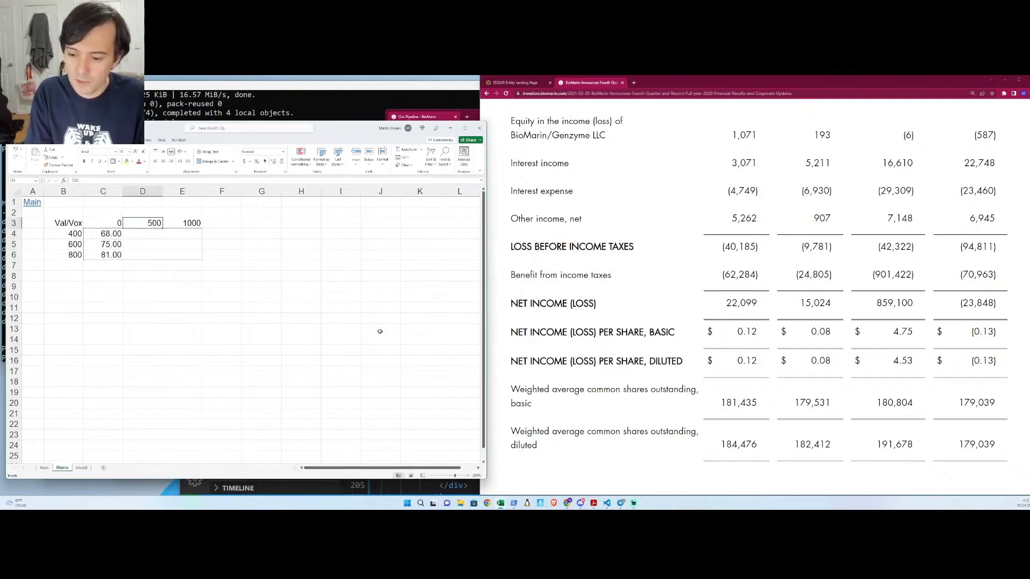
- Set ValRox revenue on the Model sheet to 100 for 2023, 200 for 2024, 300 for 2025 and 400 for 2026
{"action": "key", "text": "ctrl+Page_Down"}
{"action": "key", "text": "Left"}
{"action": "key", "text": "Left"}
{"action": "key", "text": "Left"}
{"action": "key", "text": "Left"}
{"action": "key", "text": "ctrl+Left"}
{"action": "key", "text": "Up"}
{"action": "key", "text": "Up"}
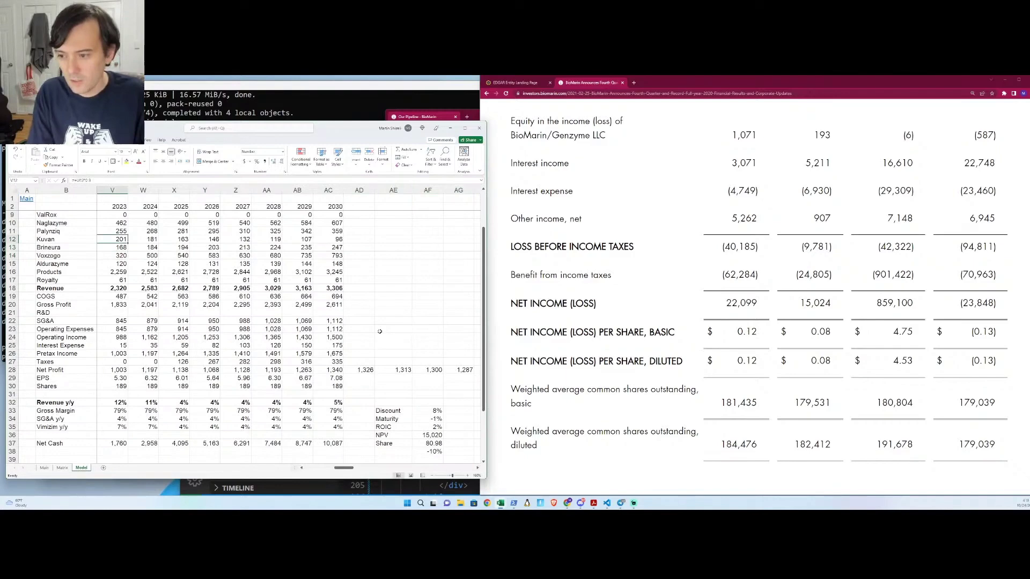
{"action": "key", "text": "Up"}
{"action": "key", "text": "Up"}
{"action": "key", "text": "Up"}
{"action": "key", "text": "Left"}
{"action": "key", "text": "Left"}
{"action": "key", "text": "Up"}
{"action": "key", "text": "Up"}
{"action": "key", "text": "Right"}
{"action": "key", "text": "Up"}
{"action": "key", "text": "Right"}
{"action": "key", "text": "Down"}
{"action": "key", "text": "Down"}
{"action": "key", "text": "Down"}
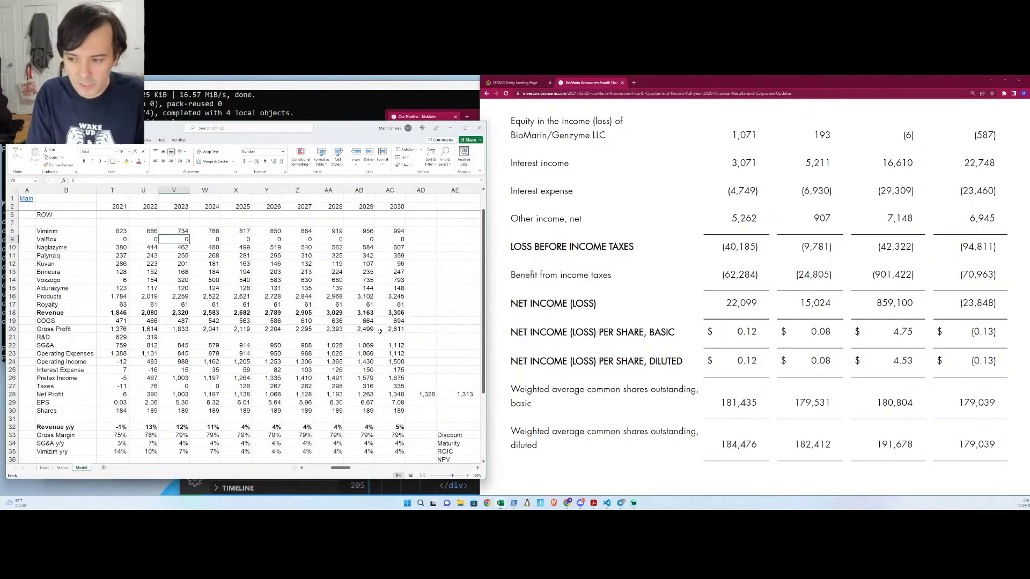
{"action": "type", "text": "100"}
{"action": "key", "text": "Tab"}
{"action": "type", "text": "200"}
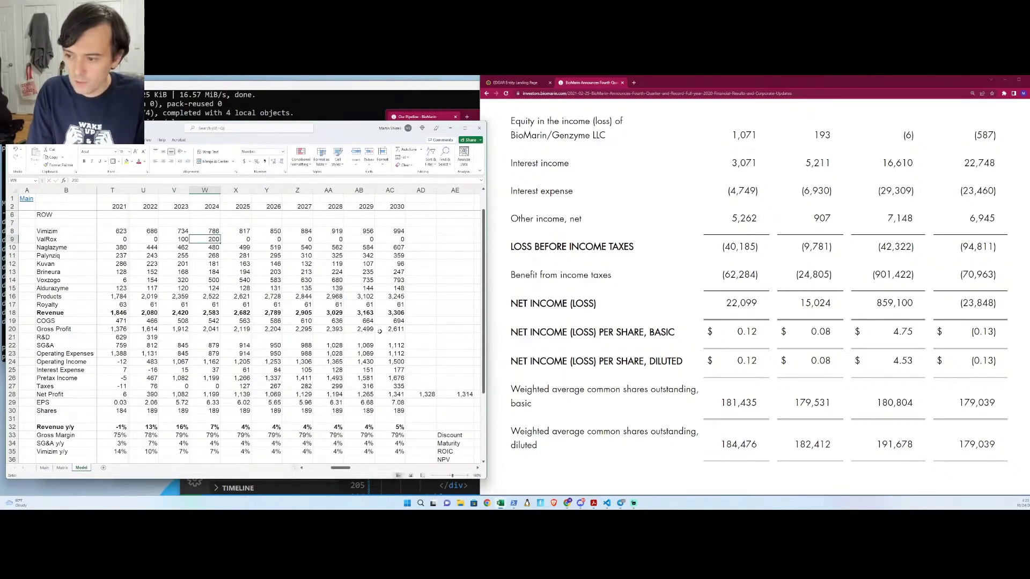
{"action": "key", "text": "Tab"}
{"action": "type", "text": "300"}
{"action": "key", "text": "Tab"}
{"action": "type", "text": "400"}
{"action": "key", "text": "Tab"}
- Set ValRox's 2027 revenue to Y9*1.05 and fill the formula through 2030
{"action": "type", "text": "+Y9*"}
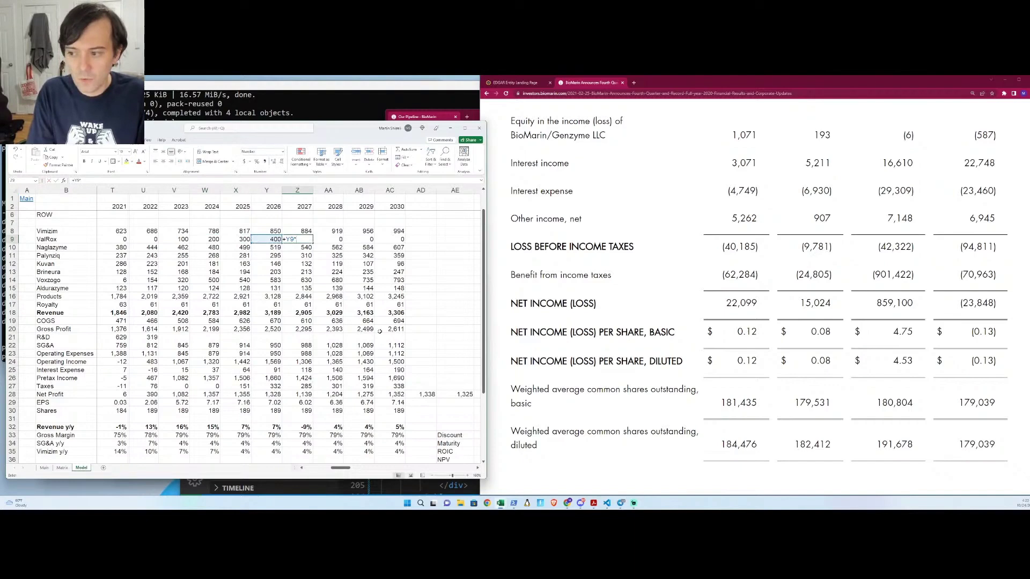
{"action": "type", "text": "1.05"}
{"action": "key", "text": "ctrl+Return"}
{"action": "key", "text": "shift+Right"}
{"action": "key", "text": "shift+Right"}
{"action": "key", "text": "shift+Right"}
{"action": "key", "text": "ctrl+r"}
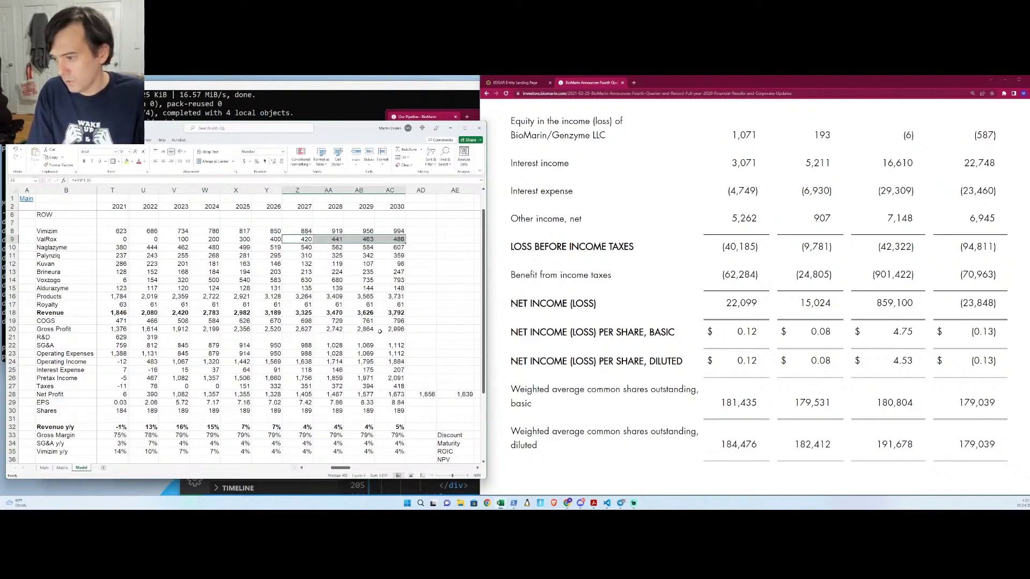
- Change the growth multiplier in ValRox's revenue formulas for 2027 through 2030 to 1.06
{"action": "key", "text": "Right"}
{"action": "key", "text": "Left"}
{"action": "key", "text": "Left"}
{"action": "key", "text": "Right"}
{"action": "key", "text": "F2"}
{"action": "key", "text": "BackSpace"}
{"action": "type", "text": "6"}
{"action": "key", "text": "Tab"}
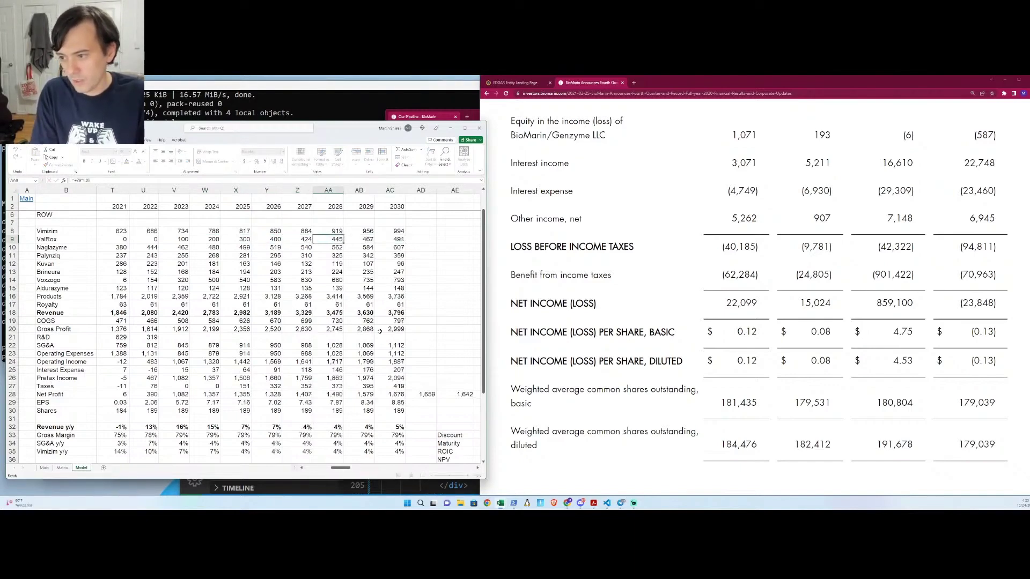
{"action": "key", "text": "BackSpace"}
{"action": "type", "text": "6"}
{"action": "key", "text": "ctrl+Return"}
{"action": "key", "text": "shift+Right"}
{"action": "key", "text": "shift+Right"}
{"action": "key", "text": "ctrl+r"}
- Check the per-share value in the valuation block of the Model sheet
{"action": "key", "text": "Right"}
{"action": "key", "text": "Right"}
{"action": "key", "text": "Right"}
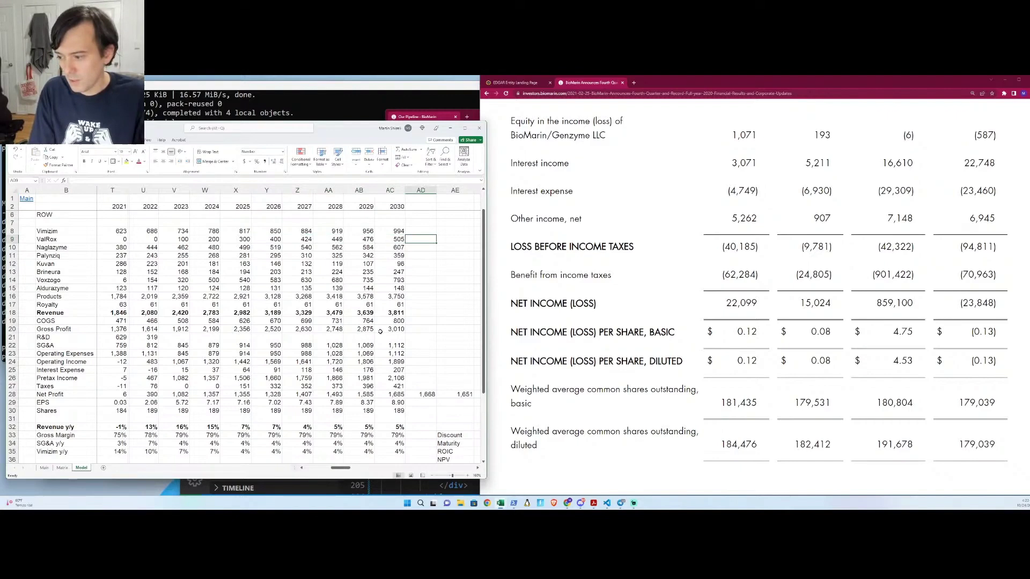
{"action": "key", "text": "Right"}
{"action": "key", "text": "Right"}
{"action": "key", "text": "Right"}
{"action": "key", "text": "Left"}
{"action": "key", "text": "Down"}
{"action": "key", "text": "Left"}
{"action": "key", "text": "Left"}
{"action": "key", "text": "Down"}
{"action": "key", "text": "Down"}
{"action": "key", "text": "Down"}
{"action": "key", "text": "Down"}
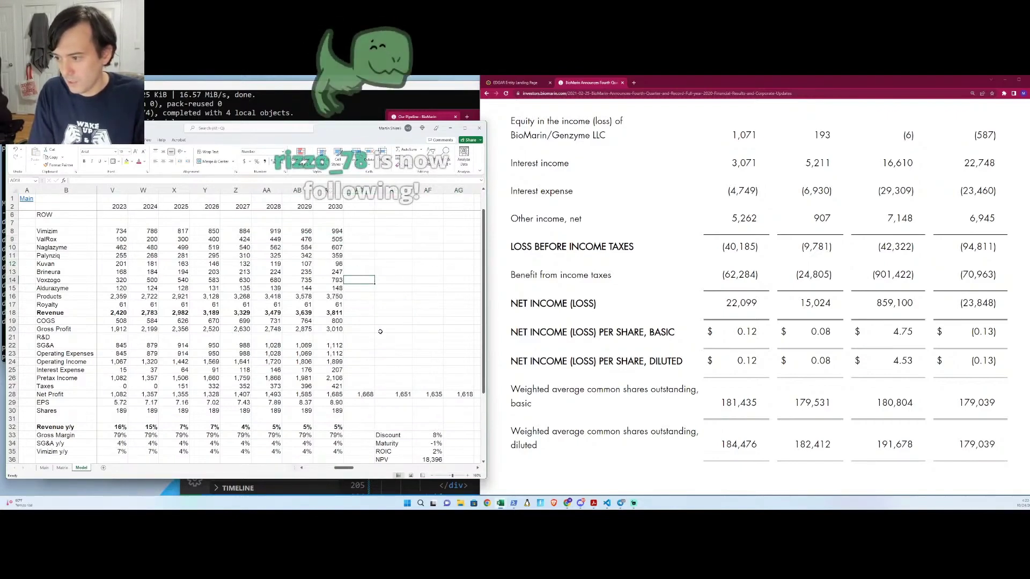
{"action": "key", "text": "Down"}
{"action": "key", "text": "Down"}
{"action": "key", "text": "Left"}
{"action": "key", "text": "F2"}
{"action": "key", "text": "Escape"}
{"action": "key", "text": "Right"}
{"action": "key", "text": "Down"}
{"action": "key", "text": "Right"}
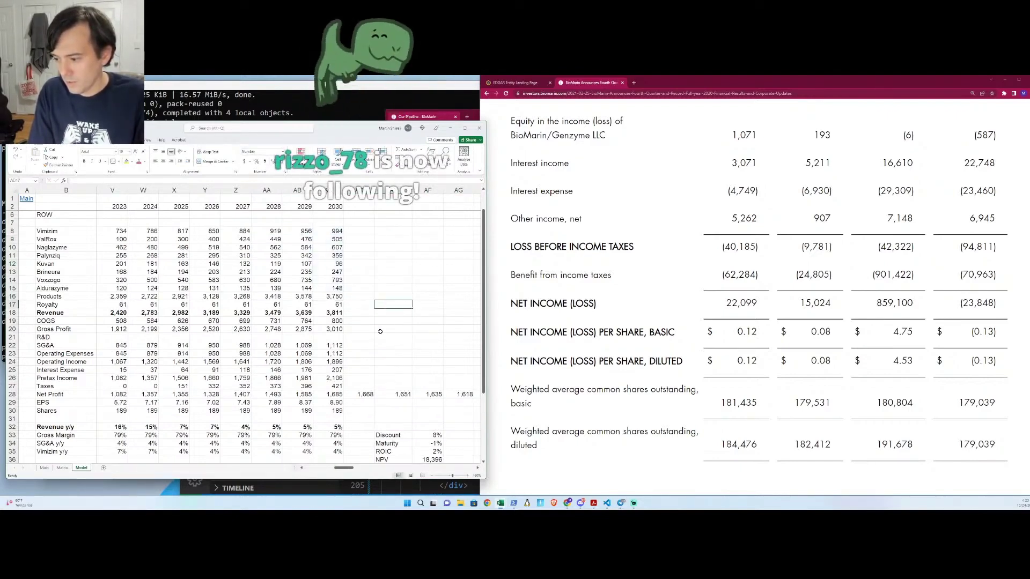
{"action": "key", "text": "Down"}
{"action": "key", "text": "Down"}
{"action": "key", "text": "Down"}
{"action": "key", "text": "Down"}
{"action": "key", "text": "Down"}
{"action": "key", "text": "Down"}
{"action": "key", "text": "Down"}
{"action": "key", "text": "Down"}
{"action": "key", "text": "Down"}
{"action": "key", "text": "Down"}
{"action": "key", "text": "Down"}
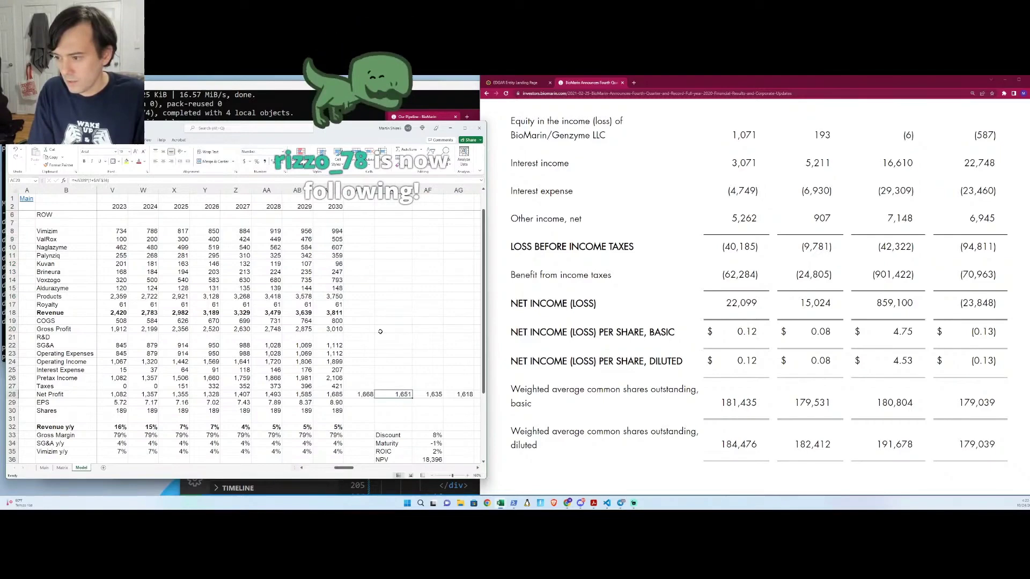
{"action": "key", "text": "Down"}
{"action": "key", "text": "Down"}
{"action": "key", "text": "Down"}
{"action": "key", "text": "Down"}
{"action": "key", "text": "Down"}
{"action": "key", "text": "Down"}
{"action": "key", "text": "Down"}
{"action": "key", "text": "Down"}
{"action": "key", "text": "Down"}
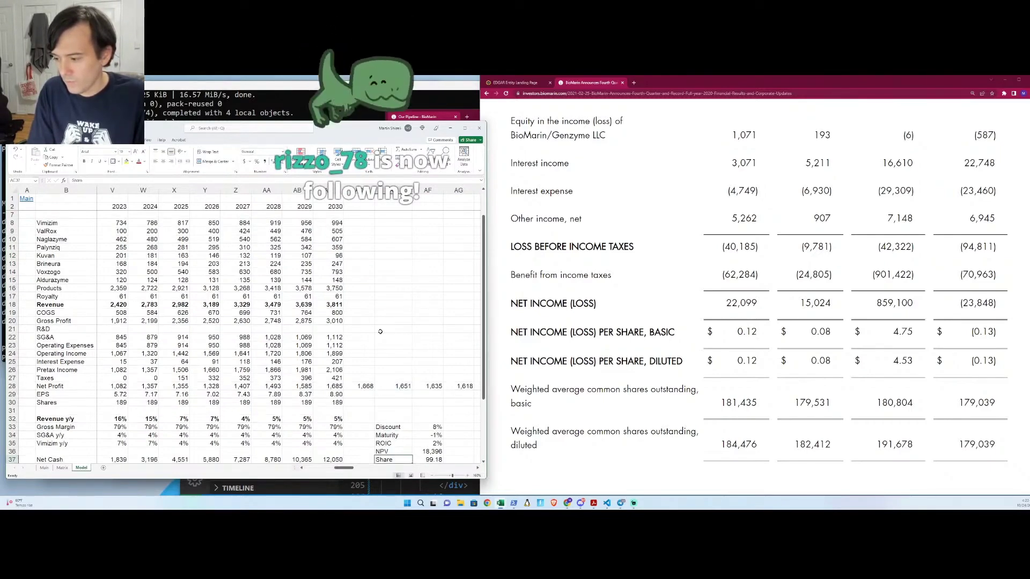
{"action": "key", "text": "Down"}
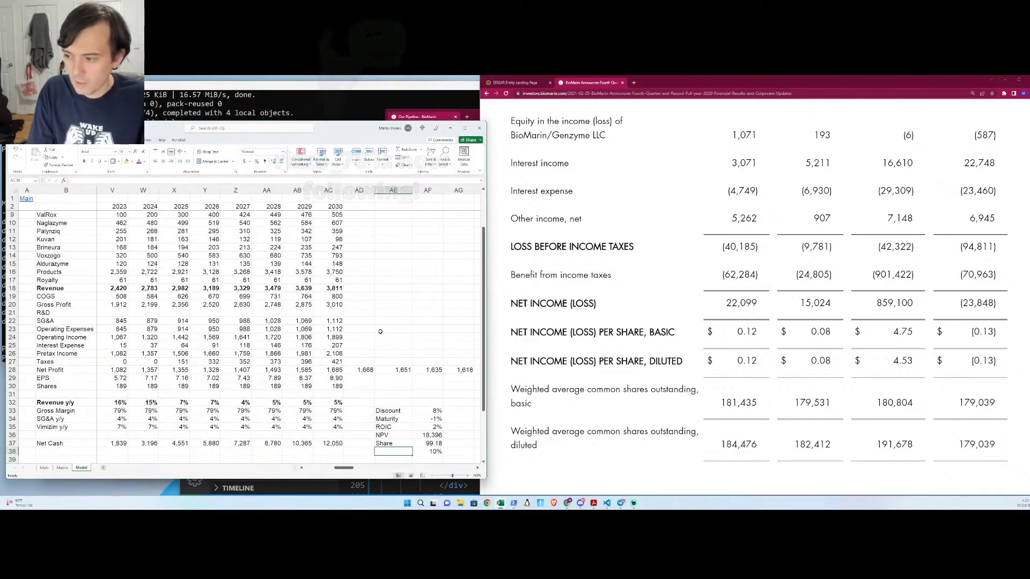
- Enter 99 in D6 of the Matrix sheet, for the 800 row under the 500 column
{"action": "key", "text": "ctrl+Tab"}
{"action": "key", "text": "ctrl+Tab"}
{"action": "key", "text": "ctrl+Tab"}
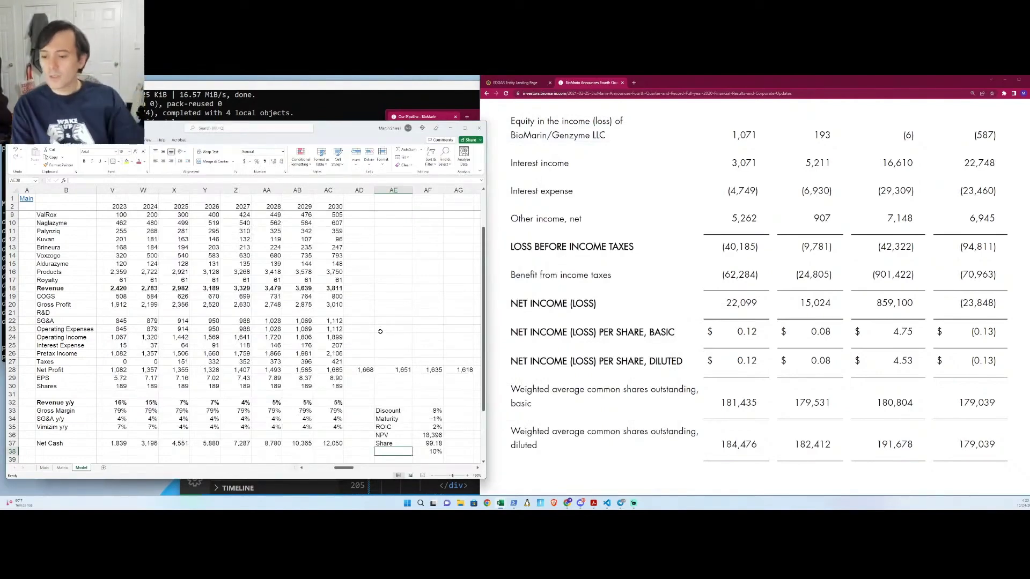
{"action": "key", "text": "ctrl+Page_Up"}
{"action": "key", "text": "Down"}
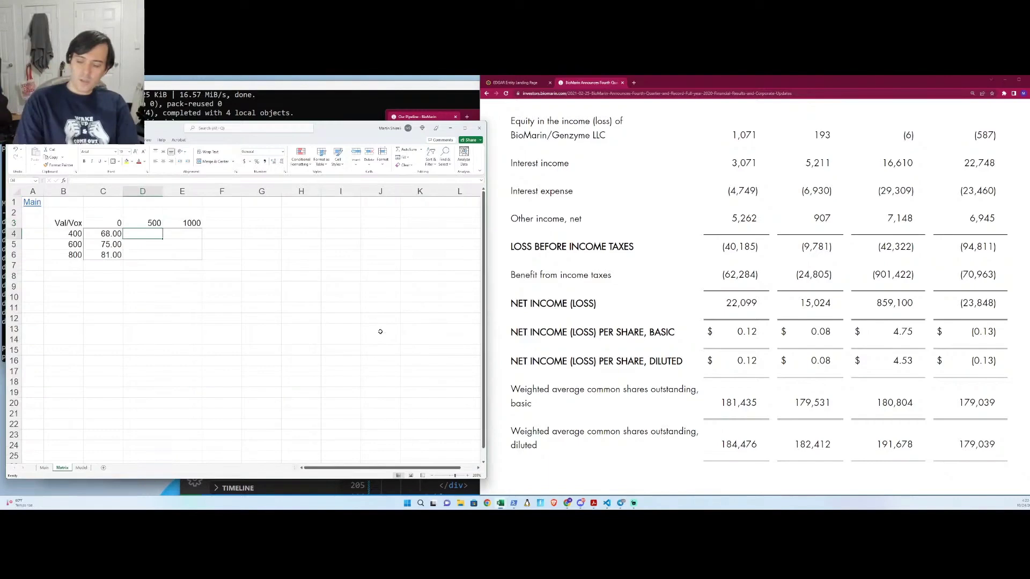
{"action": "key", "text": "Down"}
{"action": "key", "text": "Down"}
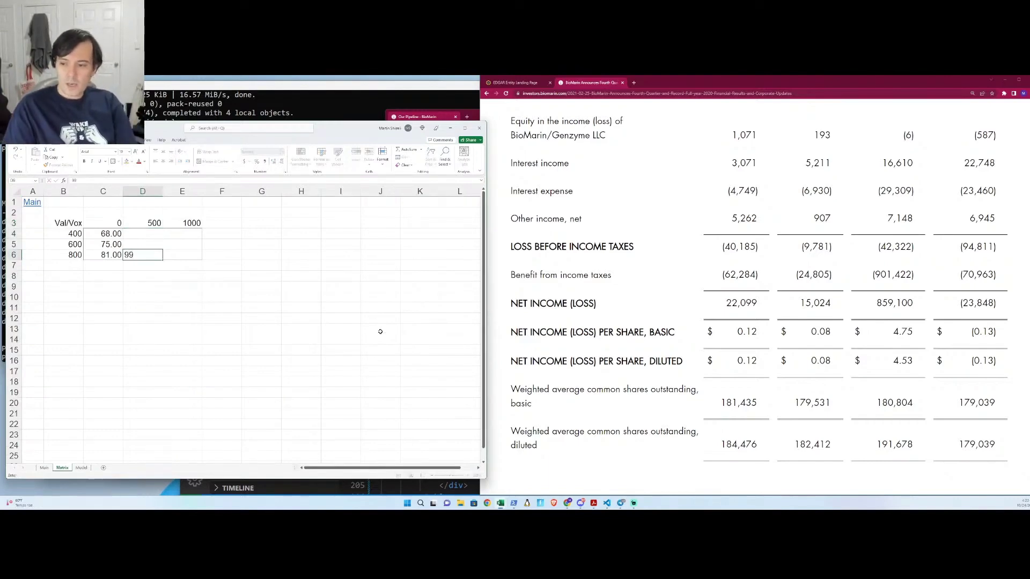
{"action": "key", "text": "Escape"}
{"action": "type", "text": "99"}
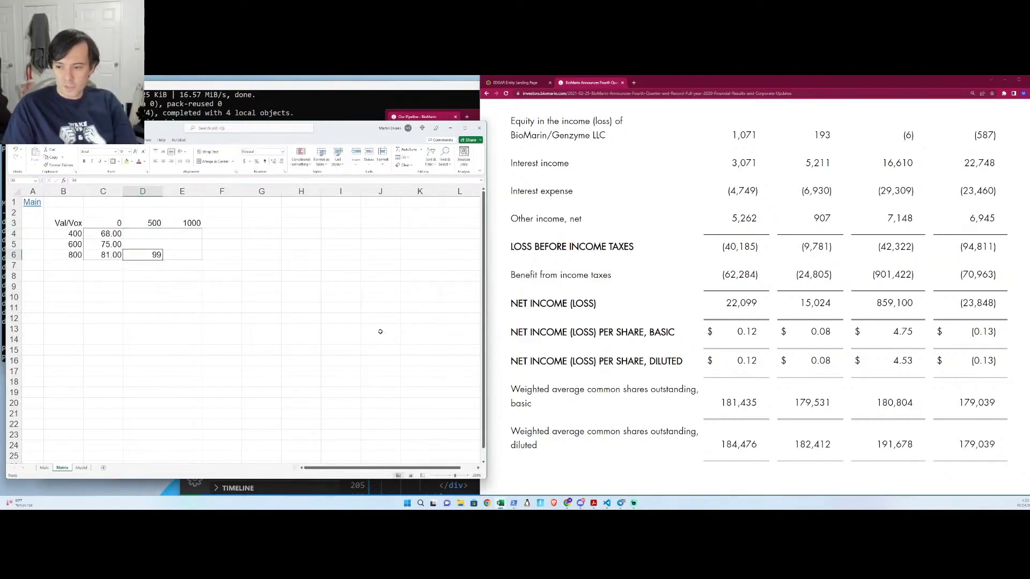
{"action": "key", "text": "Tab"}
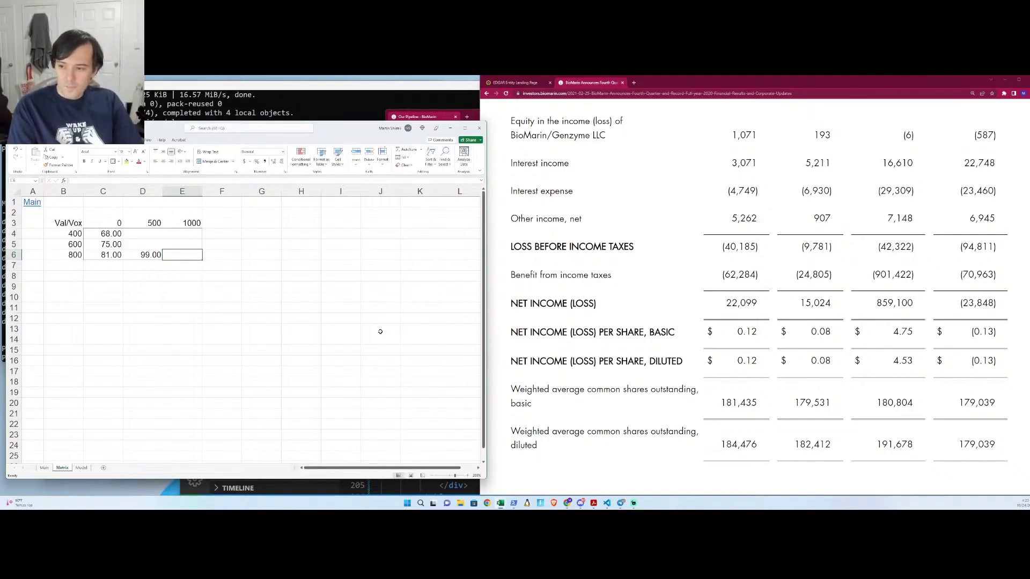
- Set ValRox revenue on the Model sheet to 200 for 2023, 400 for 2024, 600 for 2025 and 800 for 2026
{"action": "key", "text": "ctrl+Page_Down"}
{"action": "key", "text": "Left"}
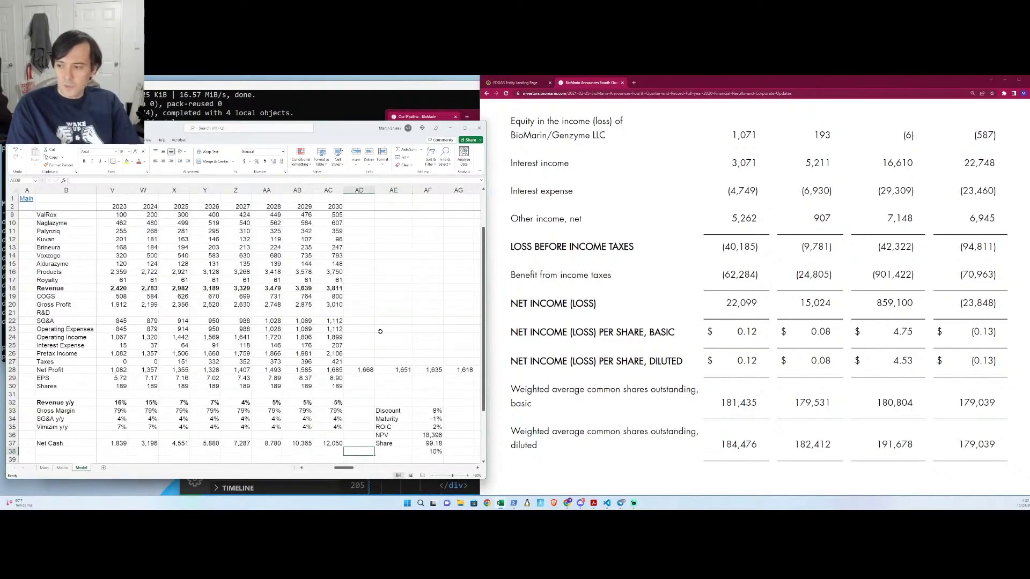
{"action": "key", "text": "Up"}
{"action": "key", "text": "Up"}
{"action": "key", "text": "Up"}
{"action": "key", "text": "Up"}
{"action": "key", "text": "Up"}
{"action": "key", "text": "Up"}
{"action": "key", "text": "Up"}
{"action": "key", "text": "Up"}
{"action": "key", "text": "Up"}
{"action": "key", "text": "Up"}
{"action": "key", "text": "Up"}
{"action": "key", "text": "Up"}
{"action": "key", "text": "Up"}
{"action": "key", "text": "Up"}
{"action": "key", "text": "Up"}
{"action": "key", "text": "Up"}
{"action": "key", "text": "Up"}
{"action": "key", "text": "Up"}
{"action": "key", "text": "Up"}
{"action": "key", "text": "Up"}
{"action": "key", "text": "Up"}
{"action": "key", "text": "Up"}
{"action": "key", "text": "Up"}
{"action": "key", "text": "Up"}
{"action": "key", "text": "Up"}
{"action": "key", "text": "Up"}
{"action": "key", "text": "Up"}
{"action": "key", "text": "Up"}
{"action": "key", "text": "Up"}
{"action": "key", "text": "Up"}
{"action": "key", "text": "Up"}
{"action": "key", "text": "Up"}
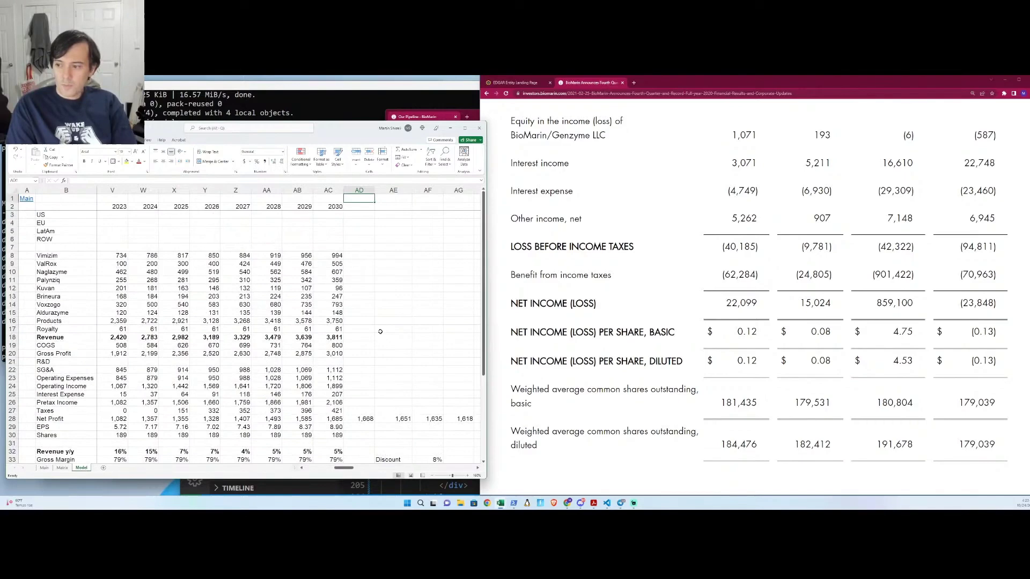
{"action": "key", "text": "Left"}
{"action": "key", "text": "Left"}
{"action": "key", "text": "Left"}
{"action": "key", "text": "Left"}
{"action": "key", "text": "Down"}
{"action": "key", "text": "Down"}
{"action": "key", "text": "Left"}
{"action": "key", "text": "Left"}
{"action": "key", "text": "Left"}
{"action": "key", "text": "Left"}
{"action": "key", "text": "Left"}
{"action": "key", "text": "Left"}
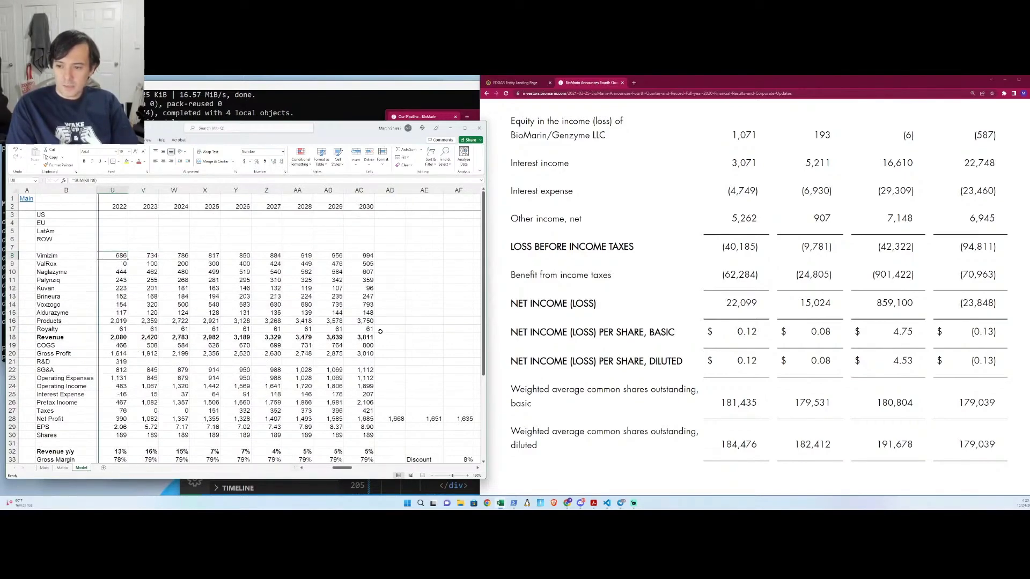
{"action": "key", "text": "Down"}
{"action": "key", "text": "Right"}
{"action": "key", "text": "Right"}
{"action": "type", "text": "200"}
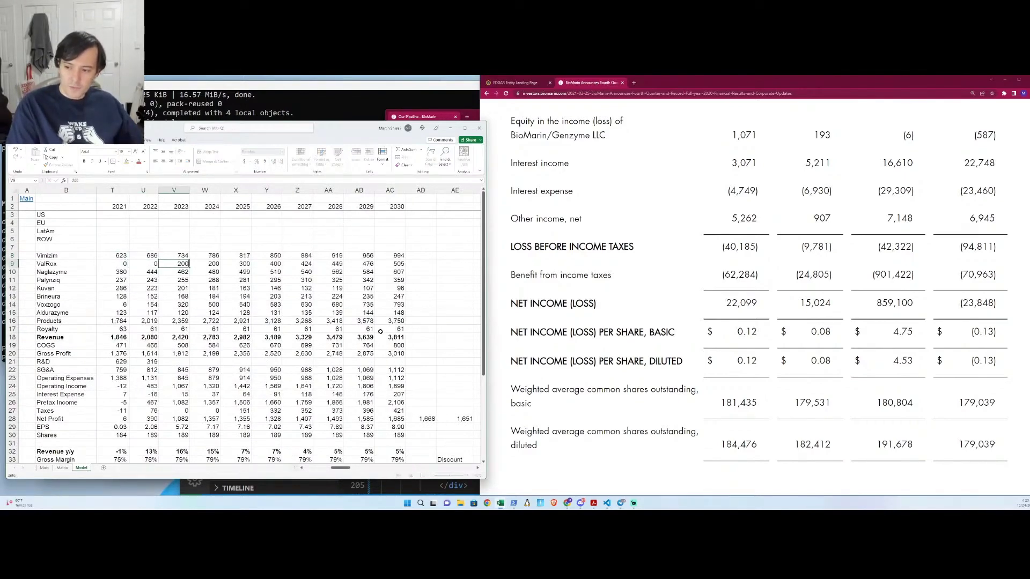
{"action": "key", "text": "Right"}
{"action": "type", "text": "400"}
{"action": "key", "text": "Right"}
{"action": "type", "text": "600"}
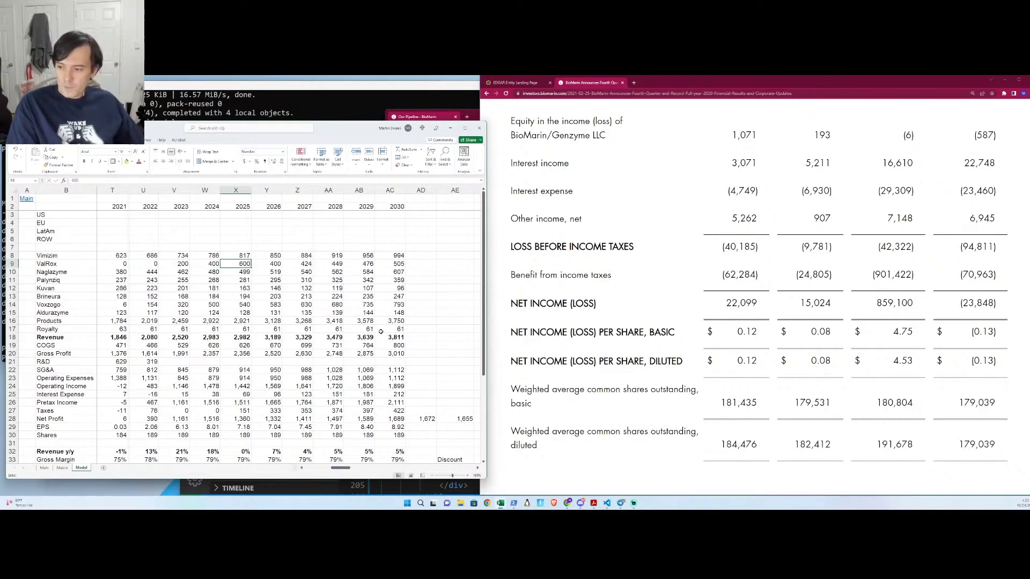
{"action": "key", "text": "Right"}
{"action": "type", "text": "800"}
{"action": "key", "text": "Right"}
- Look up the Share value beneath the NPV on the Model sheet for the higher ValRox revenue scenario
{"action": "key", "text": "Right"}
{"action": "key", "text": "Right"}
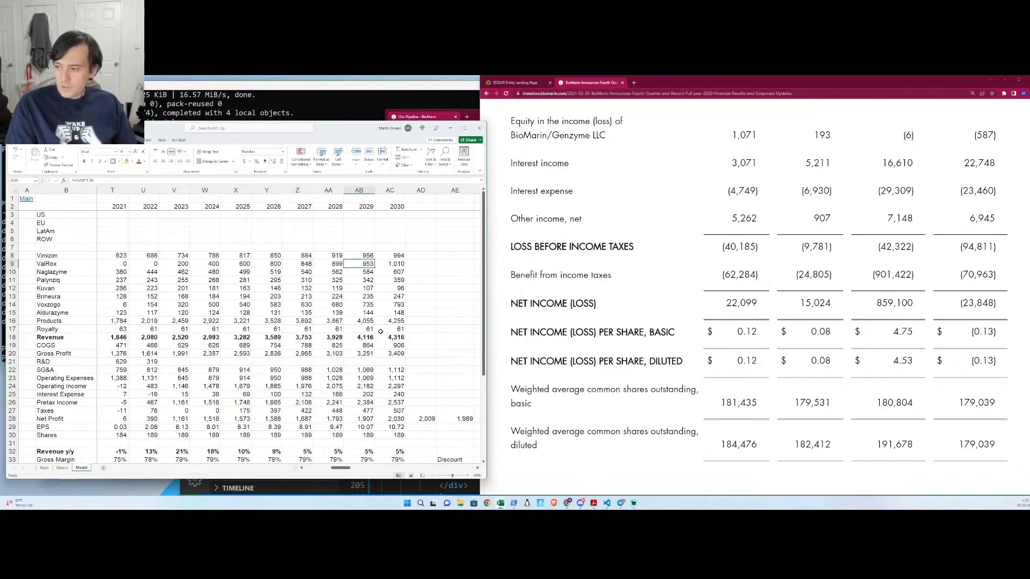
{"action": "key", "text": "Right"}
{"action": "key", "text": "Right"}
{"action": "key", "text": "Right"}
{"action": "key", "text": "Right"}
{"action": "key", "text": "Down"}
{"action": "key", "text": "Page_Down"}
{"action": "key", "text": "Right"}
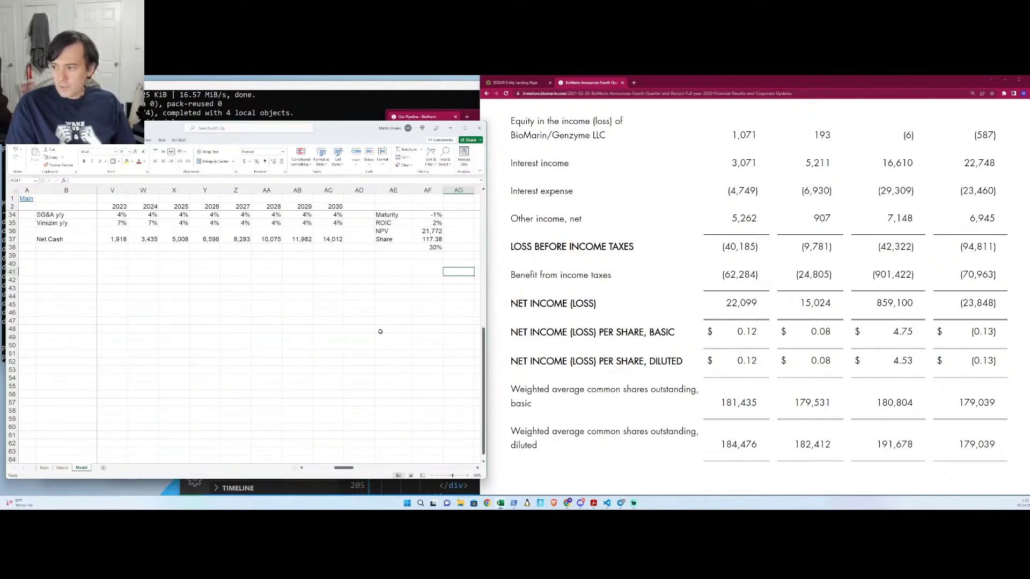
{"action": "key", "text": "Left"}
{"action": "key", "text": "Up"}
{"action": "key", "text": "Up"}
{"action": "key", "text": "Up"}
- Enter 117 in E6 of the Matrix sheet, for the 800 row under the 1000 column
{"action": "key", "text": "alt+Tab"}
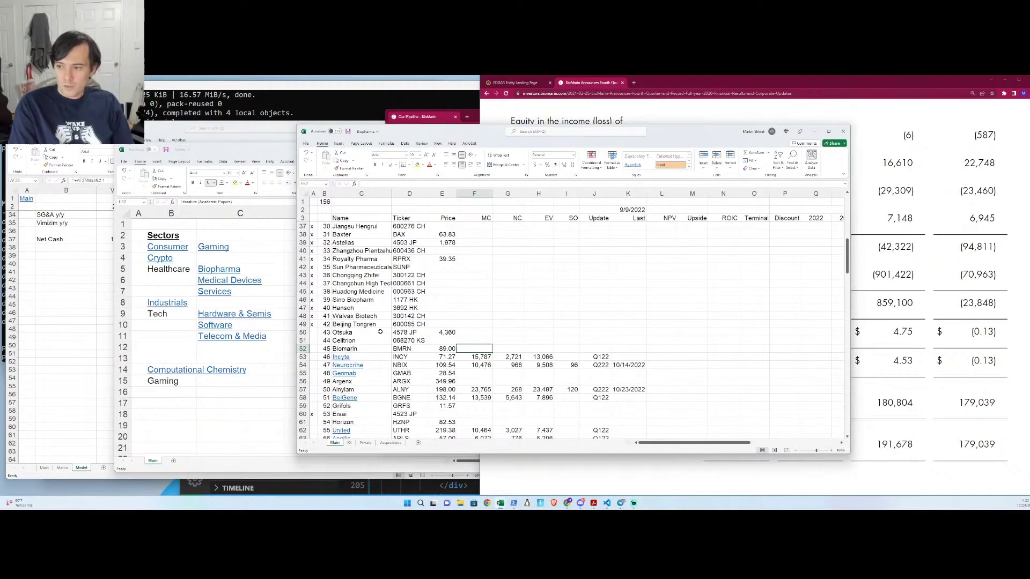
{"action": "key", "text": "alt+Tab"}
{"action": "key", "text": "ctrl+Page_Up"}
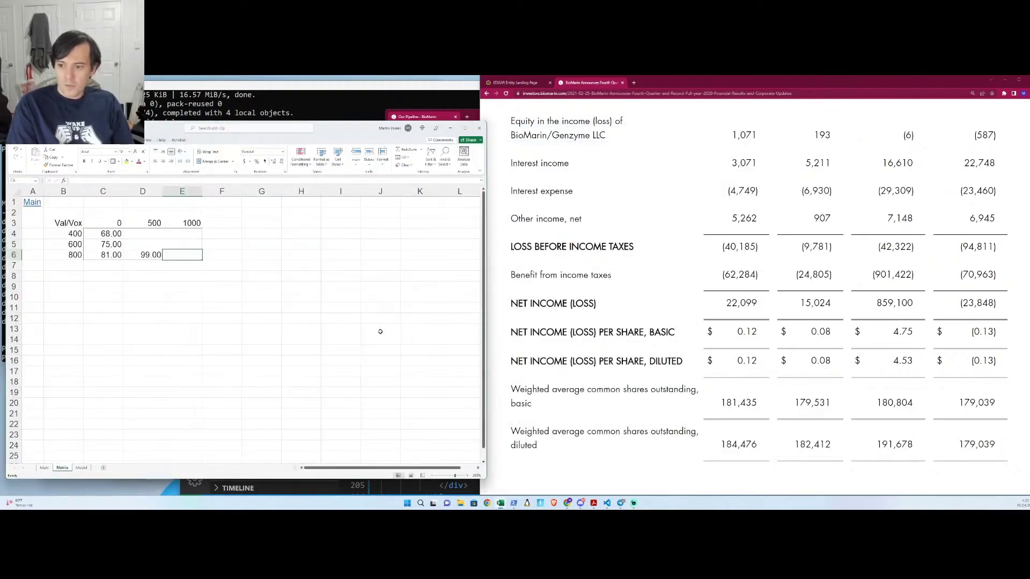
{"action": "type", "text": "117"}
{"action": "key", "text": "Return"}
- Apply the two-decimal number format to E6 on the Matrix sheet
{"action": "key", "text": "Up"}
{"action": "key", "text": "ctrl+1"}
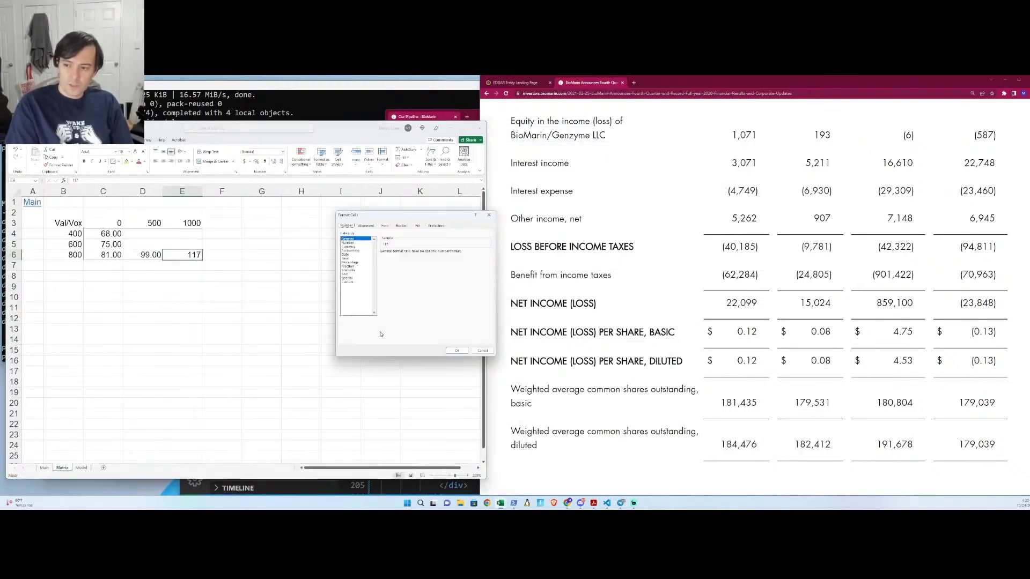
{"action": "key", "text": "Escape"}
{"action": "key", "text": "ctrl+shift+1"}
- Add a column header of 2000 in F3 of the Matrix sheet
{"action": "key", "text": "Right"}
{"action": "key", "text": "Up"}
{"action": "key", "text": "Up"}
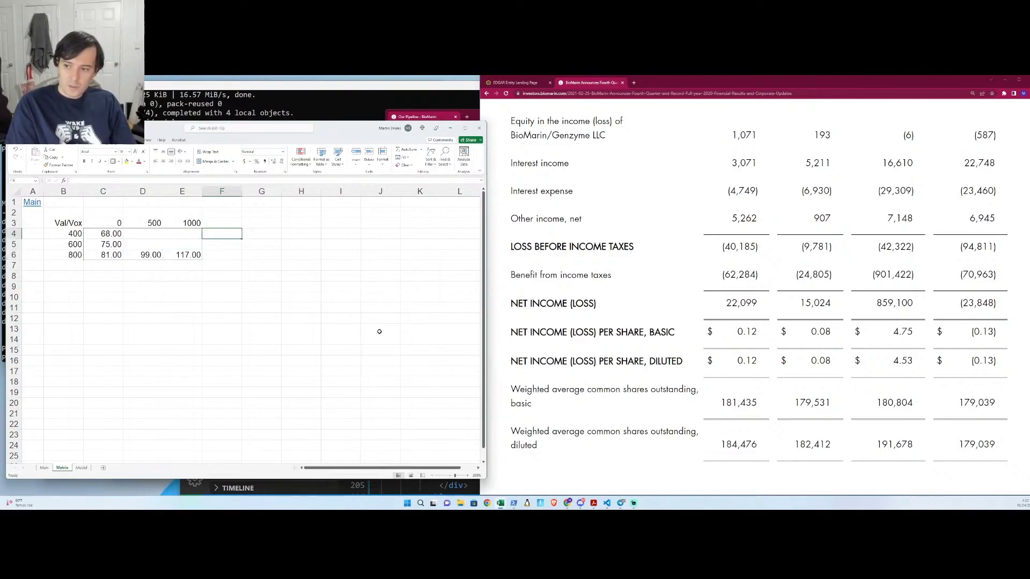
{"action": "key", "text": "Up"}
{"action": "type", "text": "2000"}
{"action": "key", "text": "Return"}
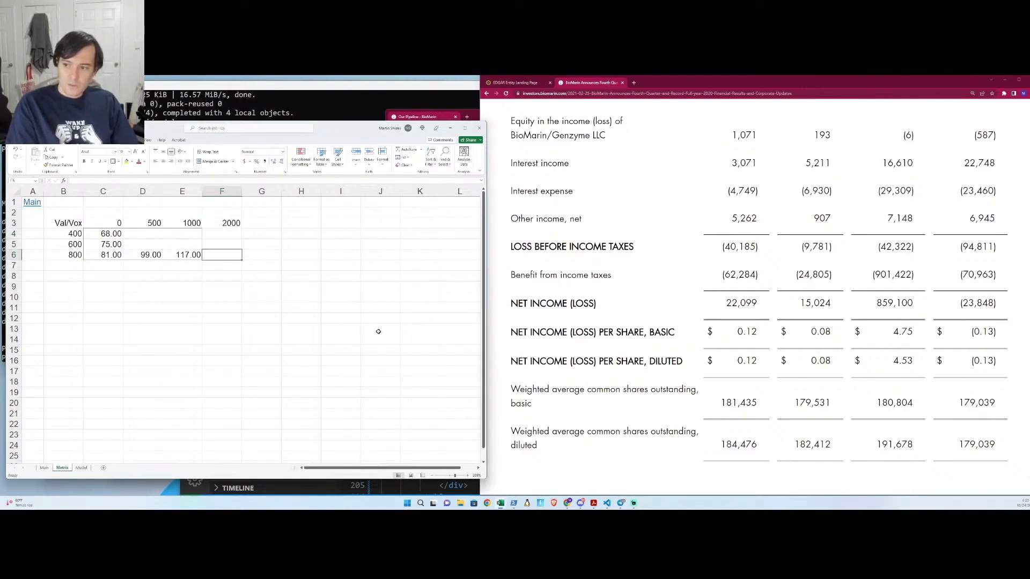
- Set ValRox revenue on the Model sheet to 400 for 2023, 800 for 2024, 1200 for 2025 and 1600 for 2026
{"action": "key", "text": "ctrl+Page_Down"}
{"action": "key", "text": "Up"}
{"action": "key", "text": "Up"}
{"action": "key", "text": "Up"}
{"action": "key", "text": "Up"}
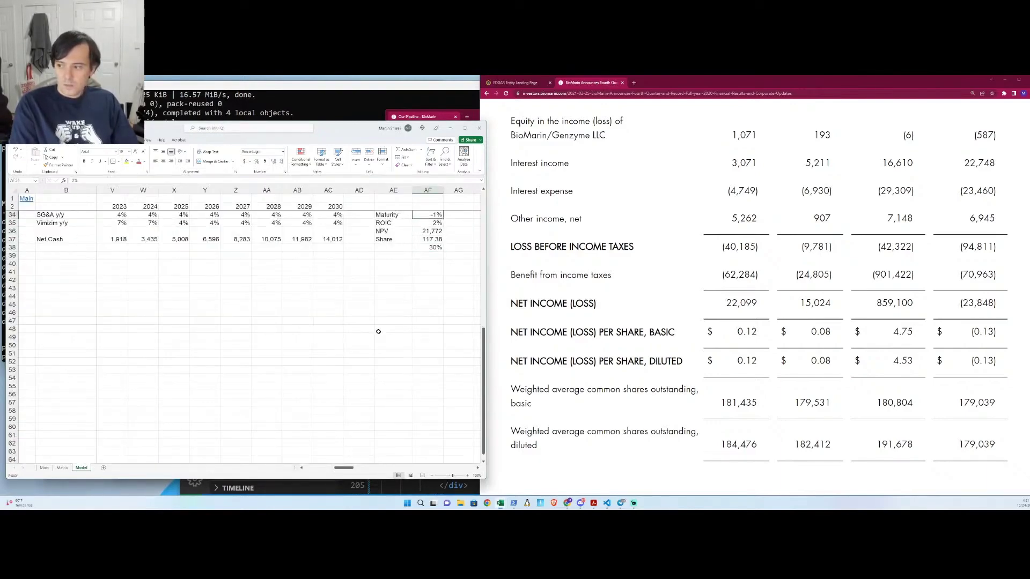
{"action": "key", "text": "Up"}
{"action": "key", "text": "Up"}
{"action": "key", "text": "Up"}
{"action": "key", "text": "Up"}
{"action": "key", "text": "Up"}
{"action": "key", "text": "Up"}
{"action": "key", "text": "Up"}
{"action": "key", "text": "Up"}
{"action": "key", "text": "Up"}
{"action": "key", "text": "Left"}
{"action": "key", "text": "Left"}
{"action": "key", "text": "Left"}
{"action": "key", "text": "Left"}
{"action": "key", "text": "Left"}
{"action": "key", "text": "Left"}
{"action": "key", "text": "Up"}
{"action": "key", "text": "Left"}
{"action": "key", "text": "Left"}
{"action": "key", "text": "Left"}
{"action": "key", "text": "Up"}
{"action": "key", "text": "Up"}
{"action": "key", "text": "Up"}
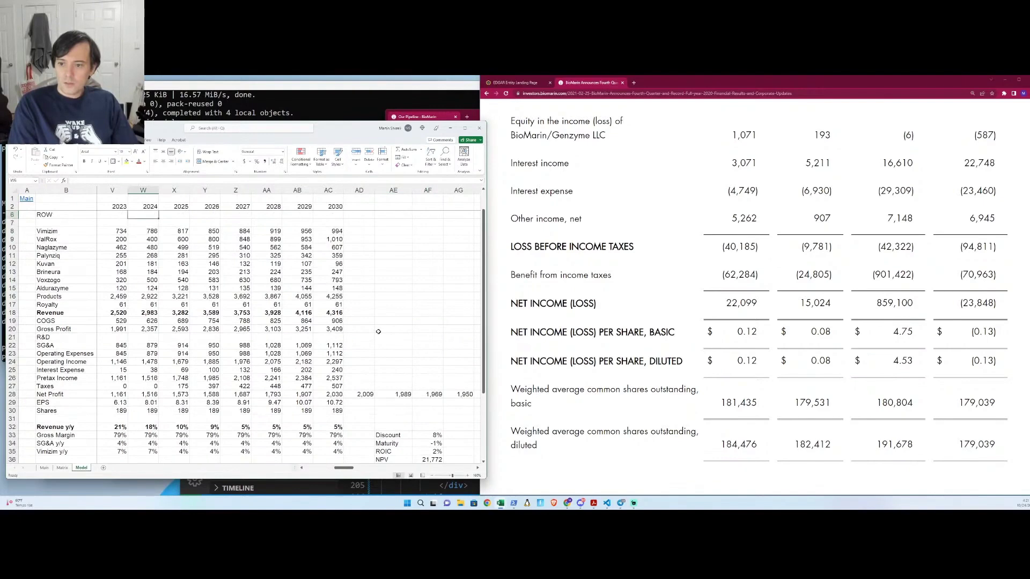
{"action": "key", "text": "Down"}
{"action": "key", "text": "Down"}
{"action": "key", "text": "Down"}
{"action": "key", "text": "Left"}
{"action": "key", "text": "Left"}
{"action": "key", "text": "Right"}
{"action": "type", "text": "400"}
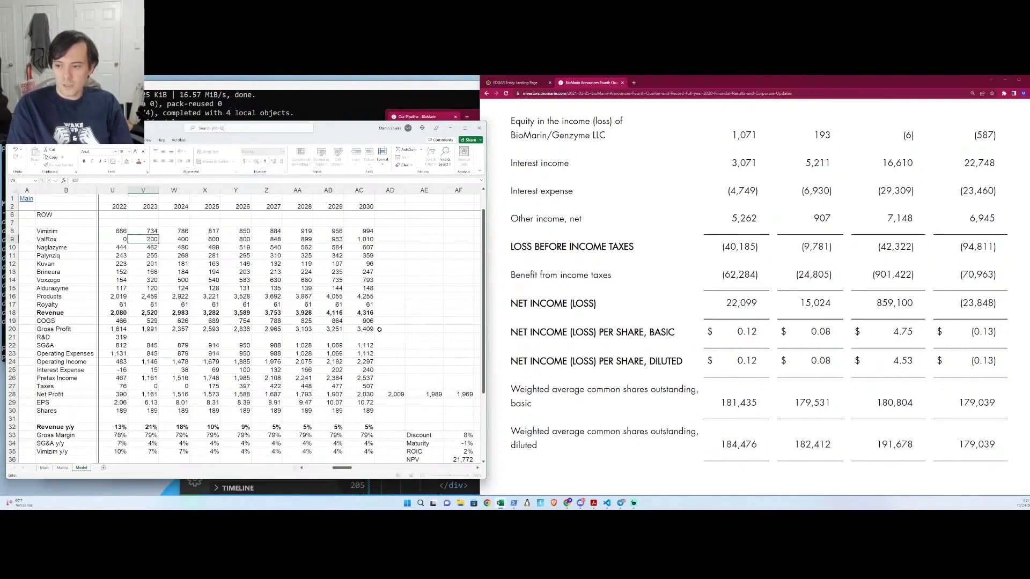
{"action": "key", "text": "Right"}
{"action": "type", "text": "800"}
{"action": "key", "text": "Tab"}
{"action": "type", "text": "10"}
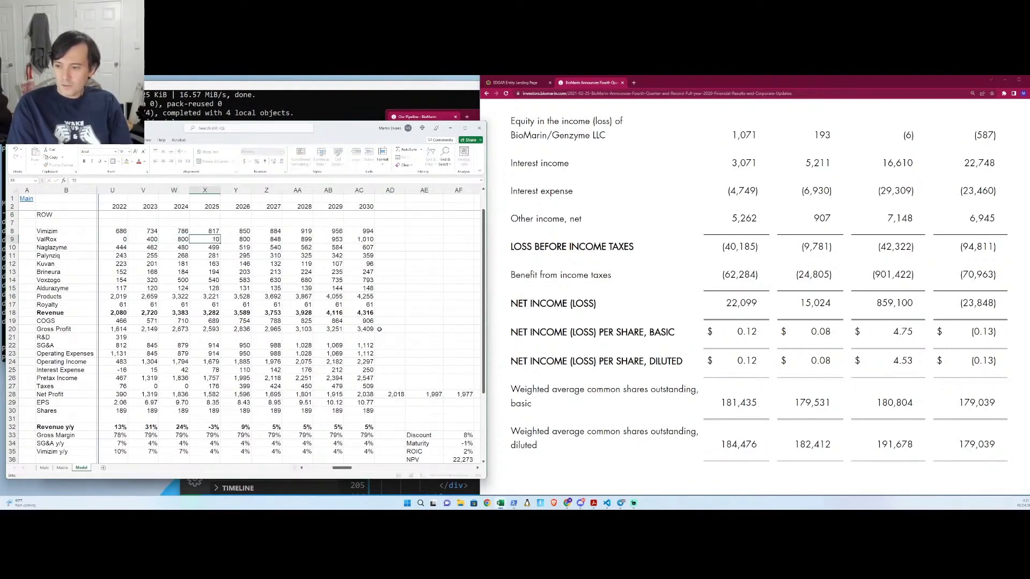
{"action": "type", "text": "0"}
{"action": "key", "text": "Tab"}
{"action": "type", "text": "1600"}
{"action": "key", "text": "Tab"}
- Look up the Share value and its formula beneath the NPV on the Model sheet for the doubled ValRox revenue scenario
{"action": "key", "text": "ctrl+Right"}
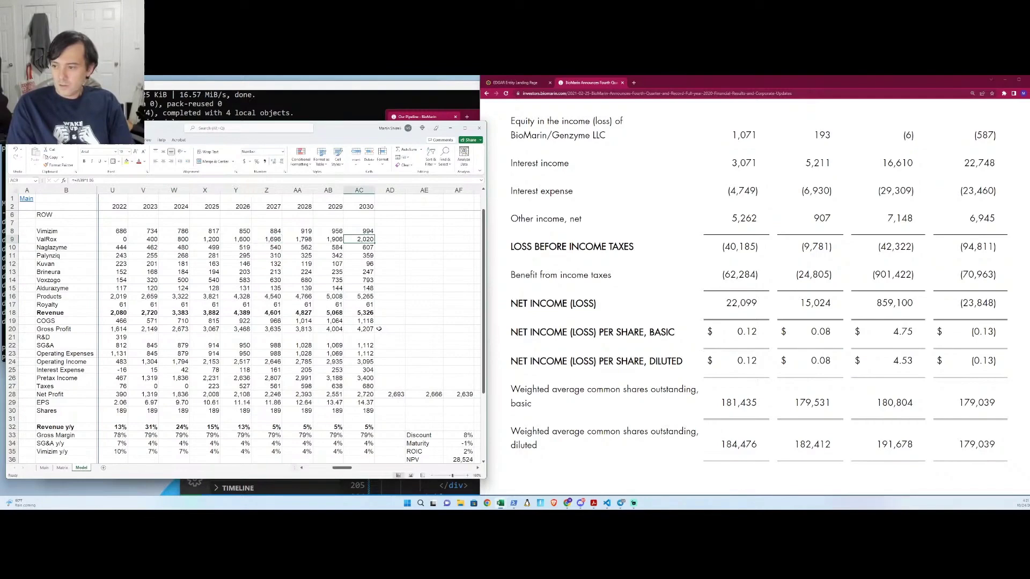
{"action": "key", "text": "Right"}
{"action": "key", "text": "Right"}
{"action": "key", "text": "Right"}
{"action": "key", "text": "Down"}
{"action": "key", "text": "ctrl+Down"}
{"action": "key", "text": "ctrl+Down"}
{"action": "key", "text": "ctrl+Down"}
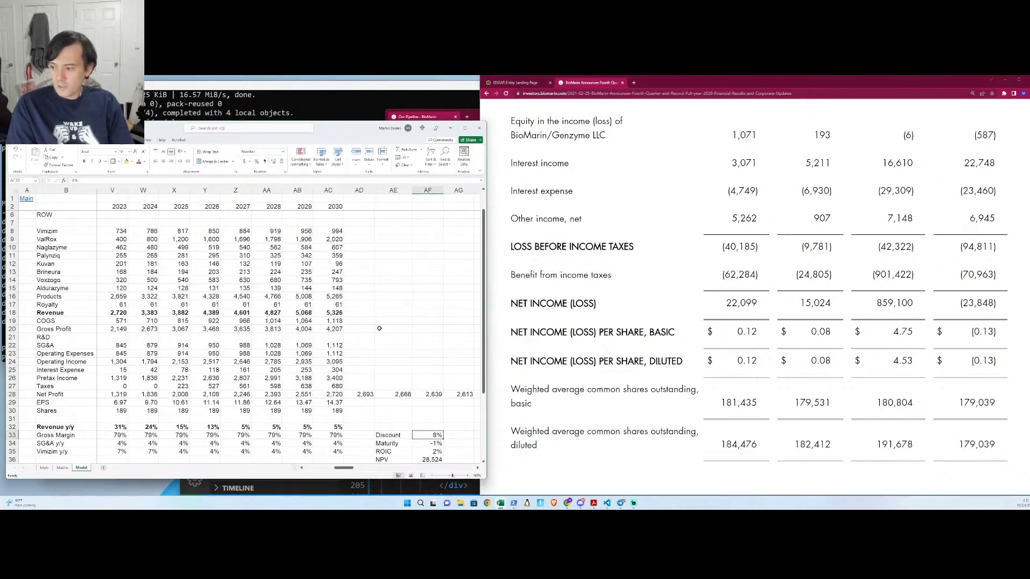
{"action": "key", "text": "Down"}
{"action": "key", "text": "Up"}
{"action": "key", "text": "Up"}
{"action": "key", "text": "F2"}
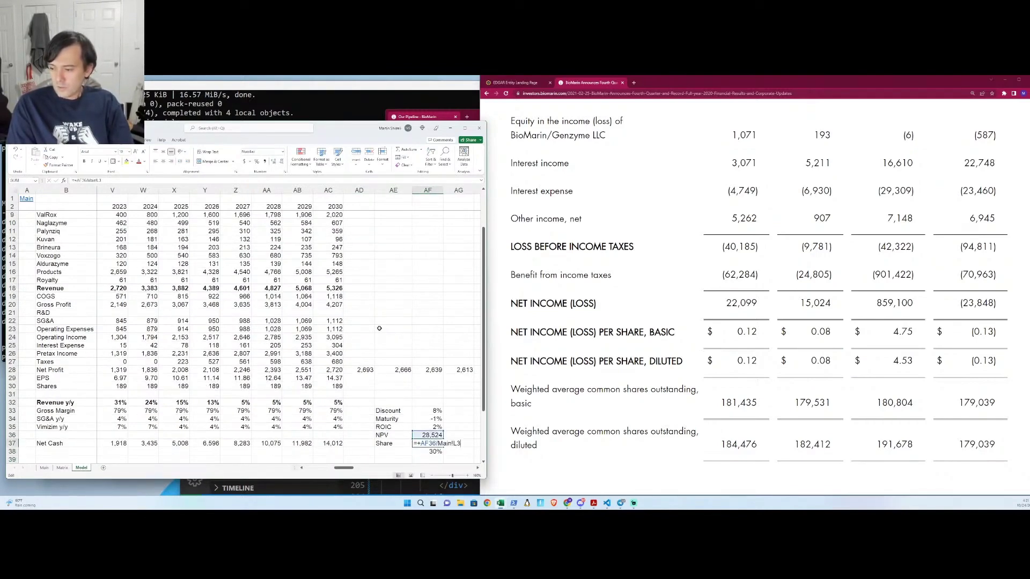
{"action": "key", "text": "Tab"}
{"action": "key", "text": "Left"}
- Enter 154 in F6 of the Matrix sheet, for the 800 row under the 2000 column
{"action": "key", "text": "ctrl+shift+Tab"}
{"action": "key", "text": "ctrl+shift+Tab"}
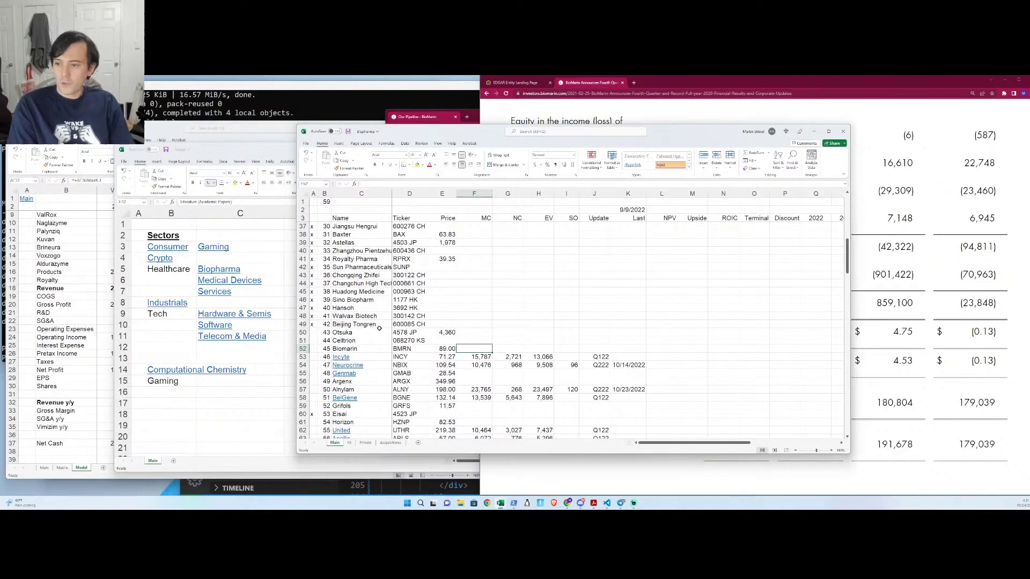
{"action": "key", "text": "ctrl+Tab"}
{"action": "key", "text": "ctrl+Tab"}
{"action": "key", "text": "ctrl+Page_Up"}
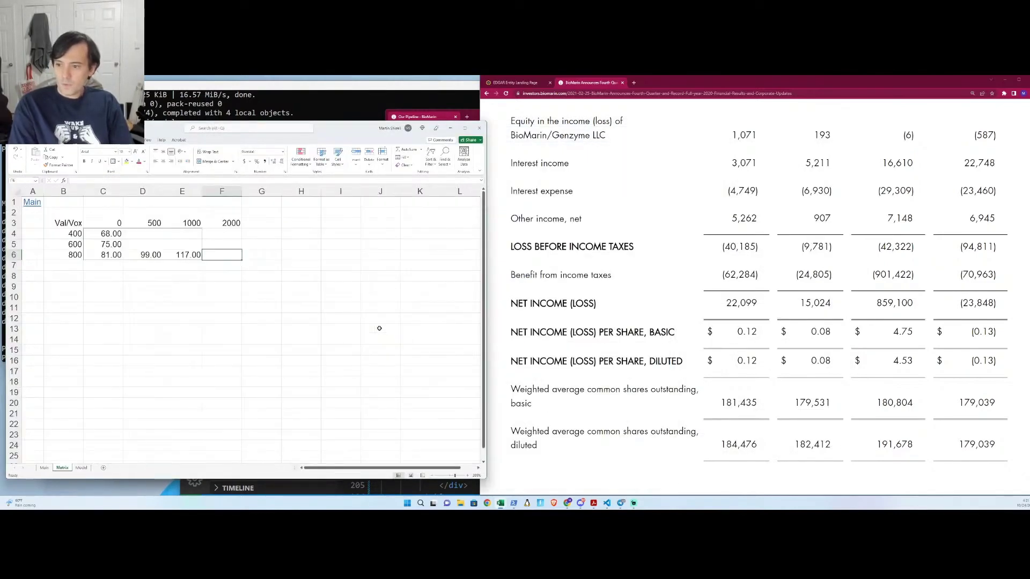
{"action": "type", "text": "154"}
{"action": "key", "text": "ctrl+Return"}
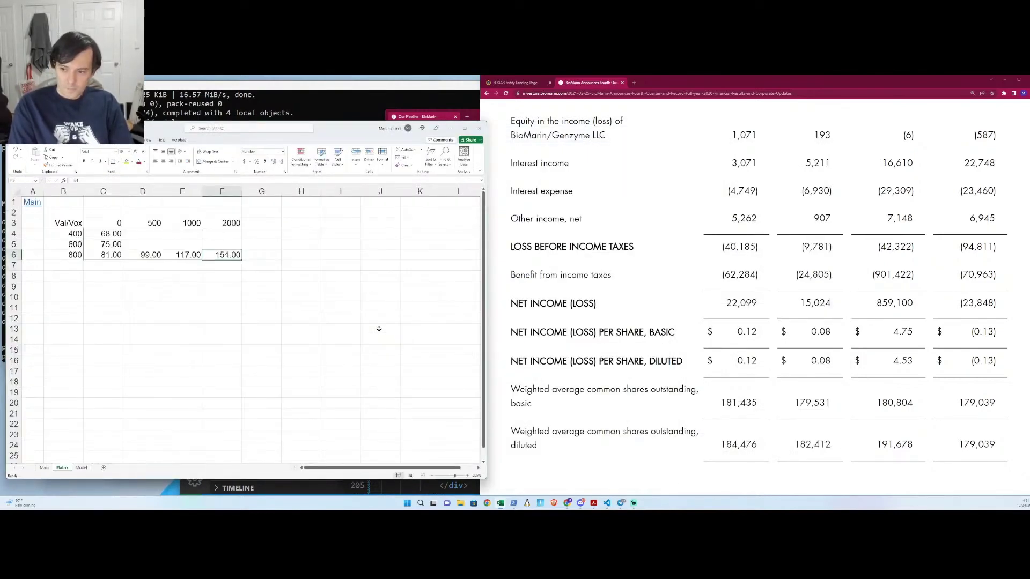
{"action": "key", "text": "Left"}
{"action": "key", "text": "Left"}
{"action": "key", "text": "Up"}
{"action": "key", "text": "Left"}
{"action": "key", "text": "Up"}
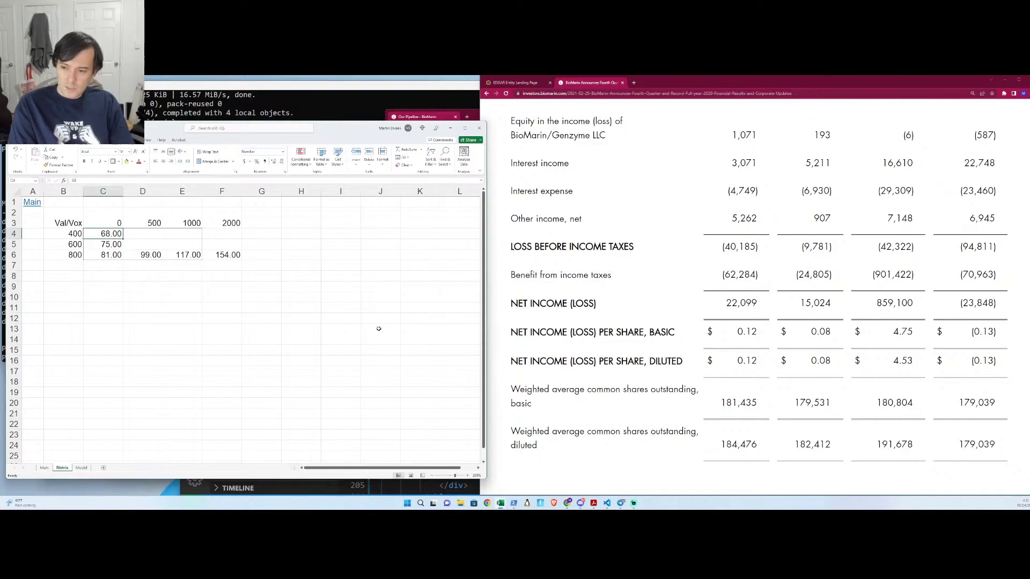
{"action": "key", "text": "Down"}
{"action": "key", "text": "Right"}
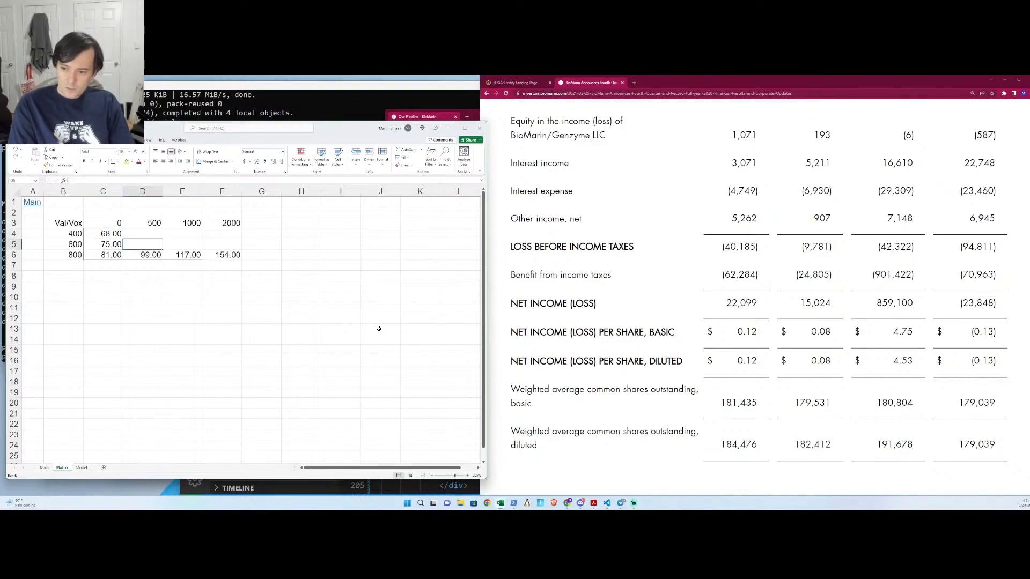
{"action": "key", "text": "Left"}
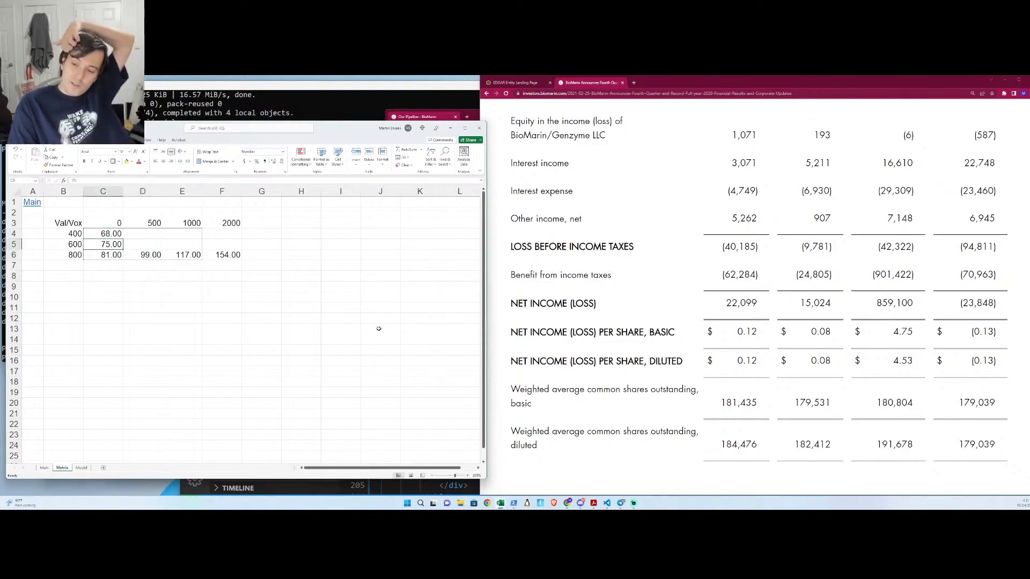
- Try a formula in D5 of the Matrix sheet that subtracts C5 from C6
{"action": "key", "text": "Right"}
{"action": "type", "text": "+"}
{"action": "key", "text": "Left"}
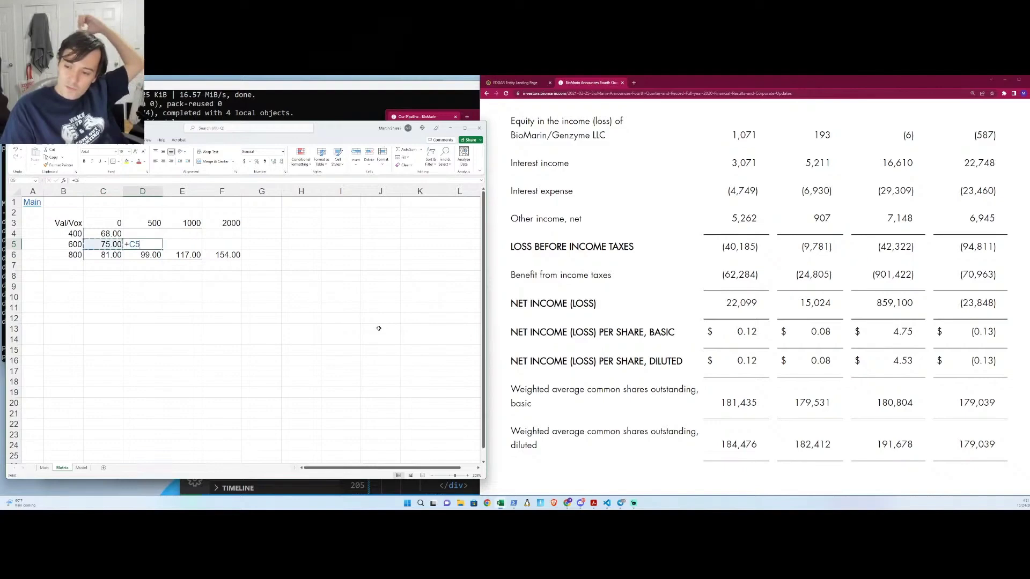
{"action": "key", "text": "Right"}
{"action": "key", "text": "Left"}
{"action": "key", "text": "Down"}
{"action": "type", "text": "-"}
{"action": "key", "text": "Left"}
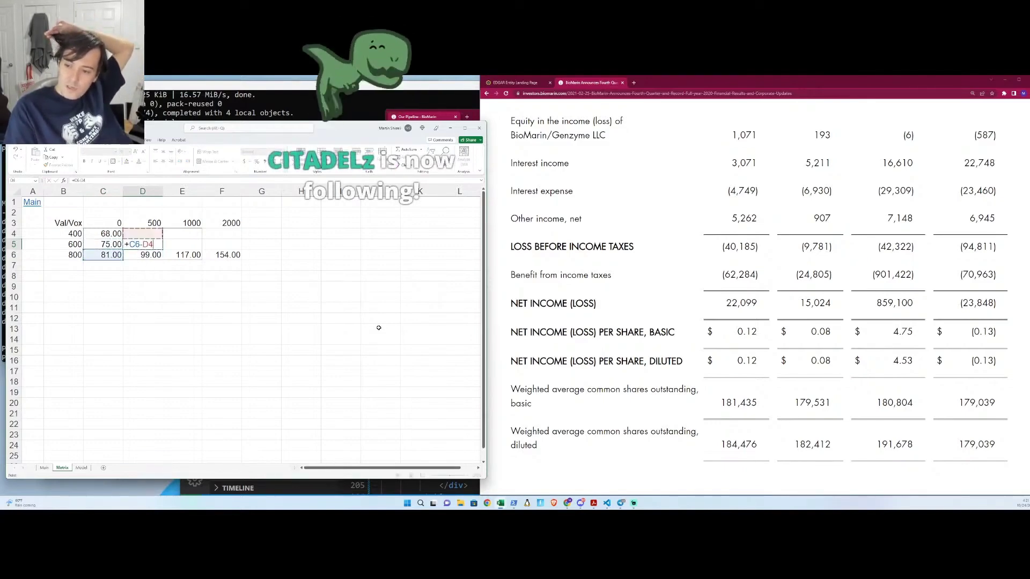
{"action": "key", "text": "Up"}
{"action": "key", "text": "Down"}
{"action": "key", "text": "Return"}
{"action": "key", "text": "Up"}
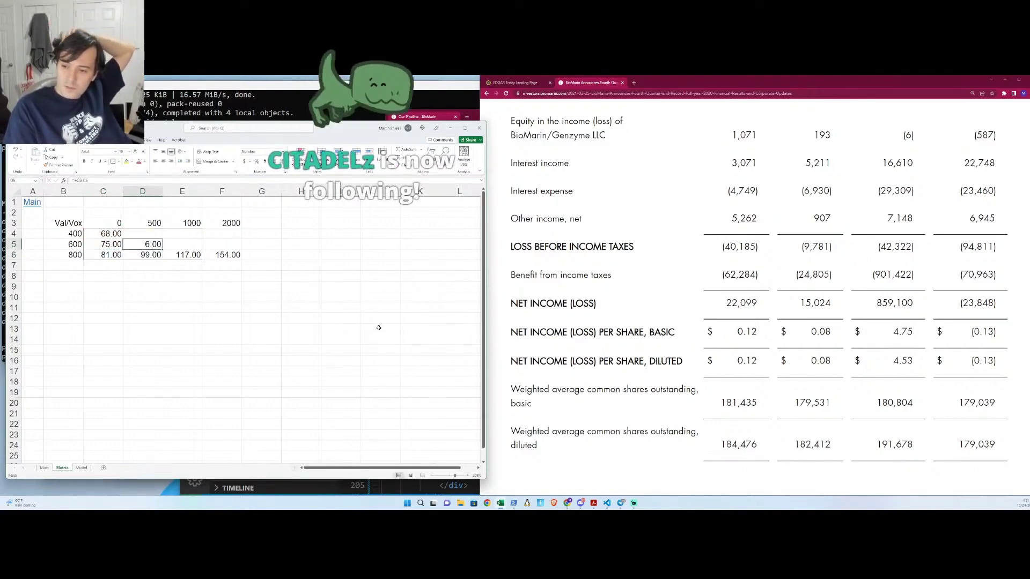
- Replace the D5 formula with a trial subtraction of C4 from C5, and clear the cell again
{"action": "key", "text": "Delete"}
{"action": "type", "text": "+"}
{"action": "key", "text": "Left"}
{"action": "type", "text": "-"}
{"action": "key", "text": "Left"}
{"action": "key", "text": "Up"}
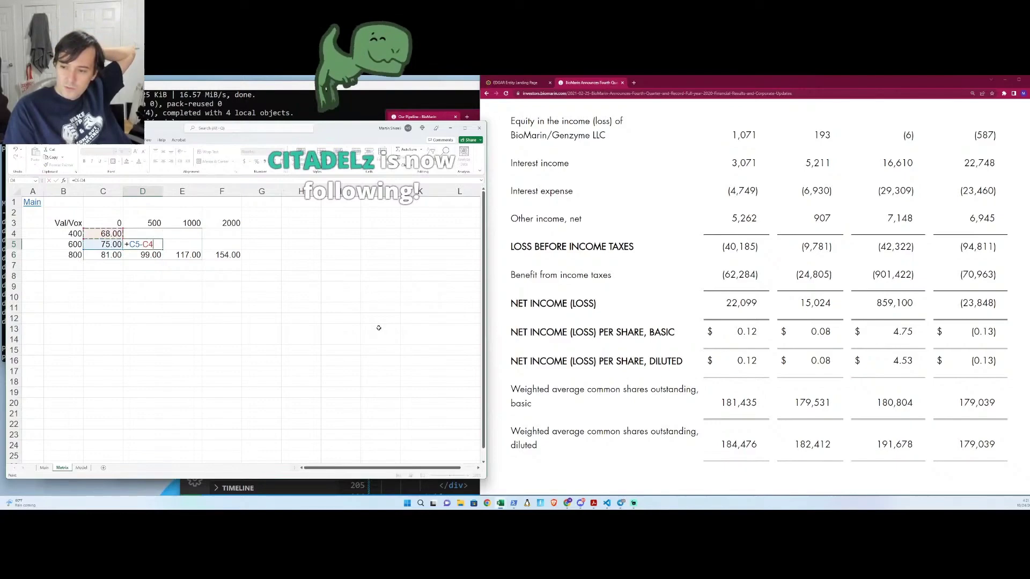
{"action": "key", "text": "Return"}
{"action": "key", "text": "Up"}
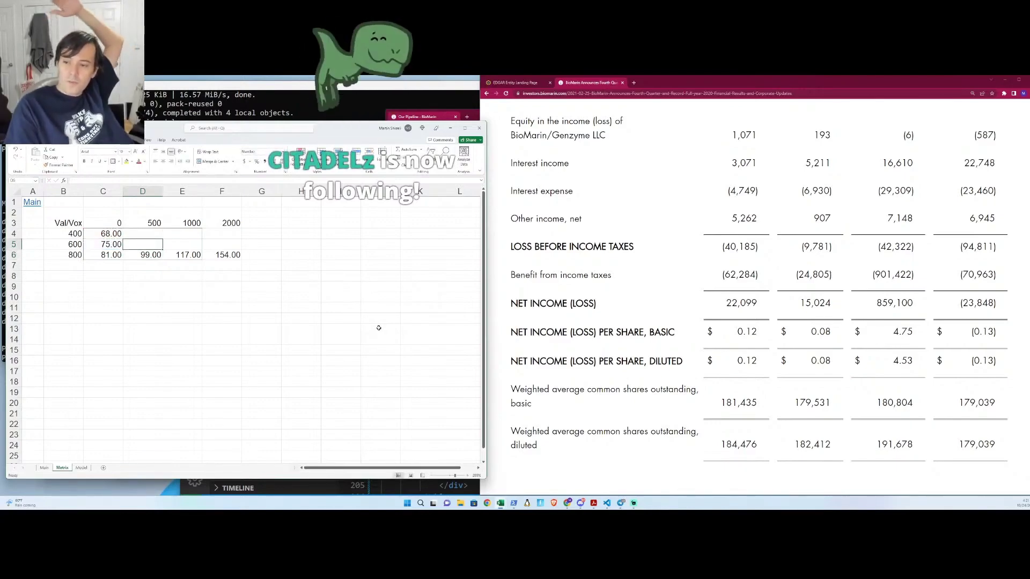
- Enter a formula in D5 that subtracts 6 from D6, and copy it across the 600 row to F5
{"action": "type", "text": "+"}
{"action": "key", "text": "Down"}
{"action": "type", "text": "-6"}
{"action": "key", "text": "Return"}
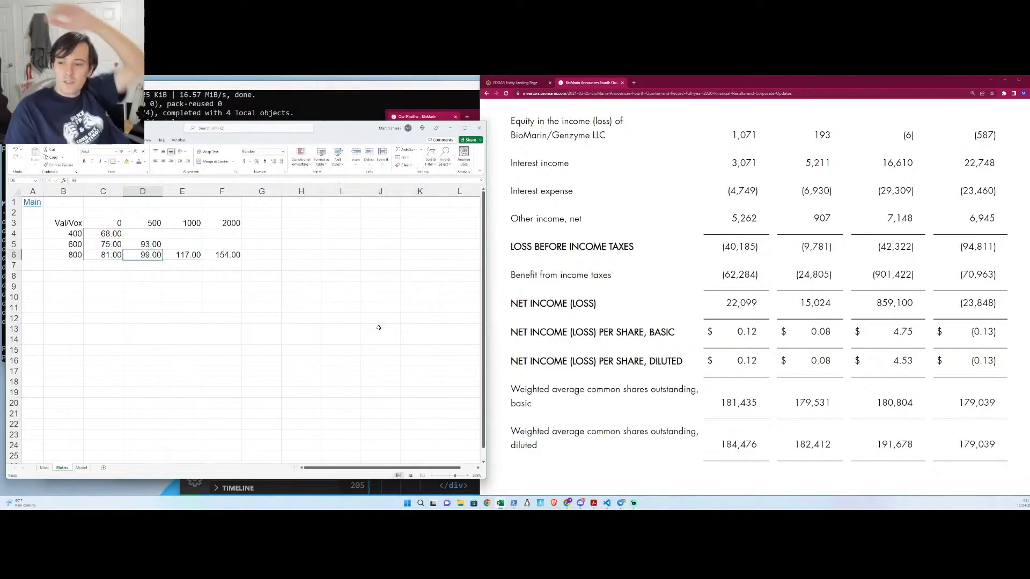
{"action": "key", "text": "Up"}
{"action": "key", "text": "ctrl+c"}
{"action": "key", "text": "shift+Right"}
{"action": "key", "text": "shift+Right"}
{"action": "key", "text": "ctrl+v"}
- Enter a formula in D4 that subtracts 7 from D5, and copy it across the 400 row to F4
{"action": "key", "text": "Up"}
{"action": "type", "text": "+"}
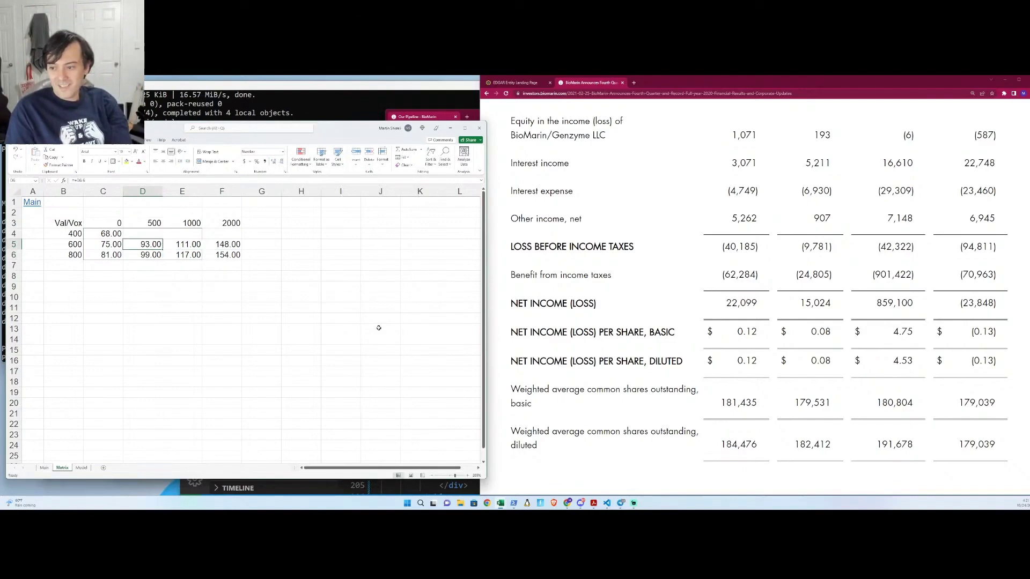
{"action": "key", "text": "Down"}
{"action": "type", "text": "-6"}
{"action": "key", "text": "Return"}
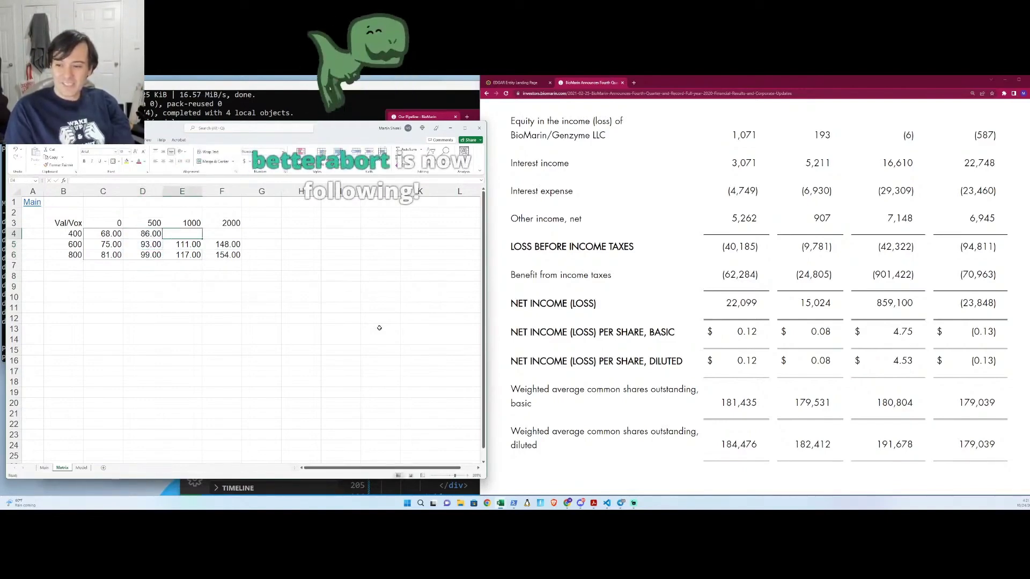
{"action": "key", "text": "Up"}
{"action": "key", "text": "ctrl+c"}
{"action": "key", "text": "shift+Right"}
{"action": "key", "text": "shift+Right"}
{"action": "key", "text": "ctrl+v"}
- Highlight C4 of the matrix, the 400 row under the 0 column, with a red fill
{"action": "key", "text": "Down"}
{"action": "key", "text": "Left"}
{"action": "key", "text": "Down"}
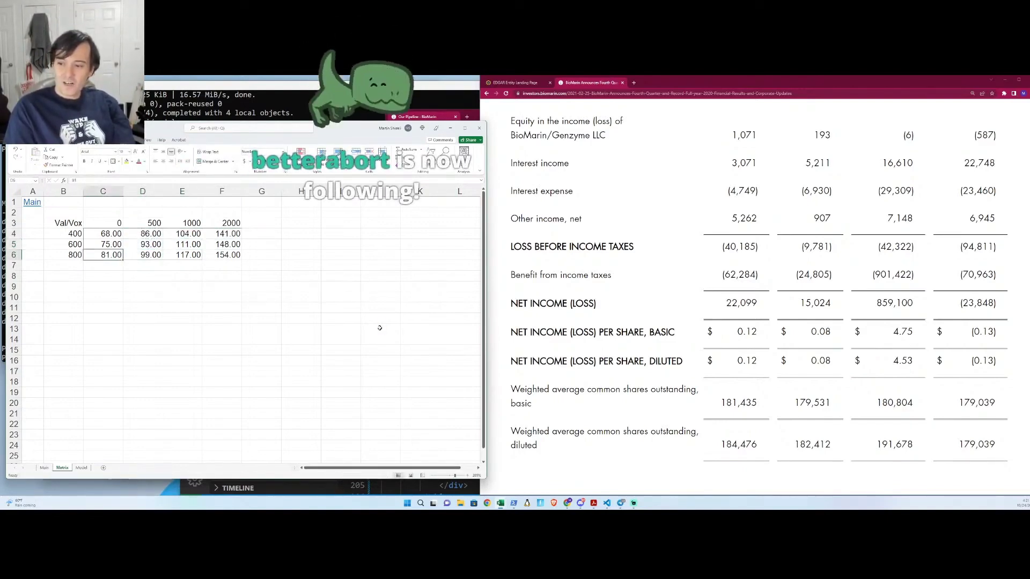
{"action": "key", "text": "Up"}
{"action": "key", "text": "Up"}
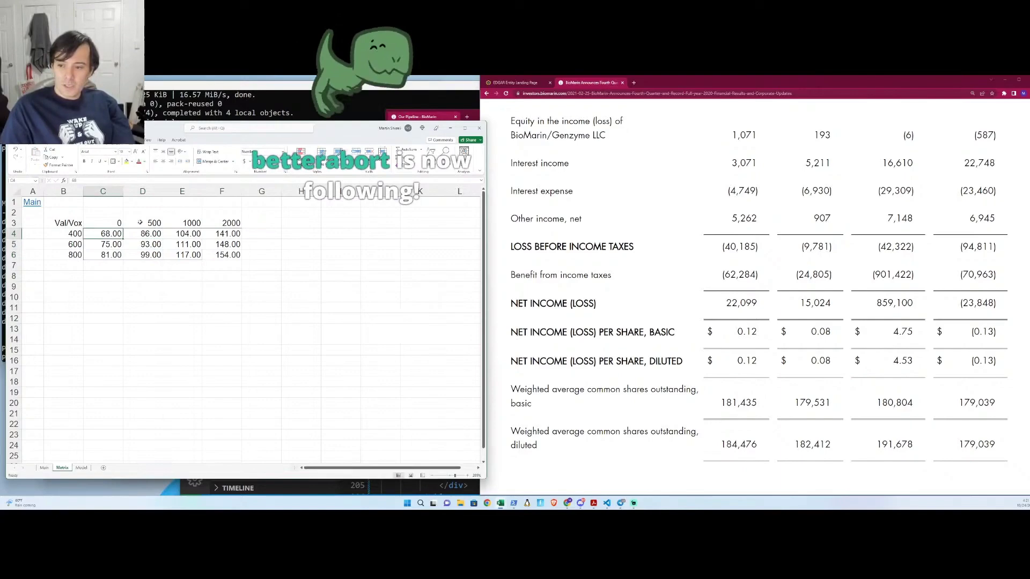
{"action": "scroll", "coordinate": [396, 332], "scroll_direction": "up", "scroll_amount": 2}
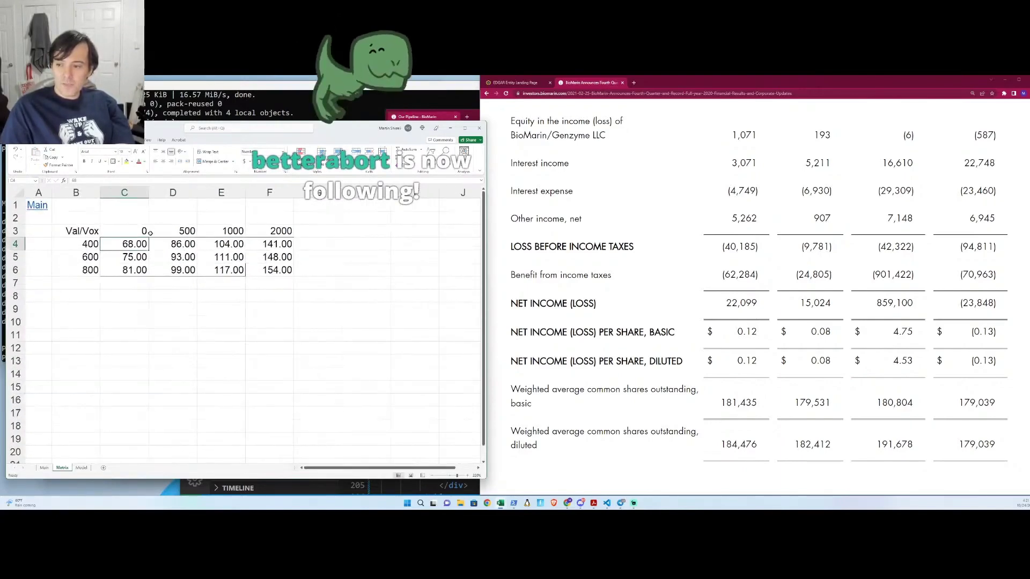
{"action": "left_click", "coordinate": [126, 161]}
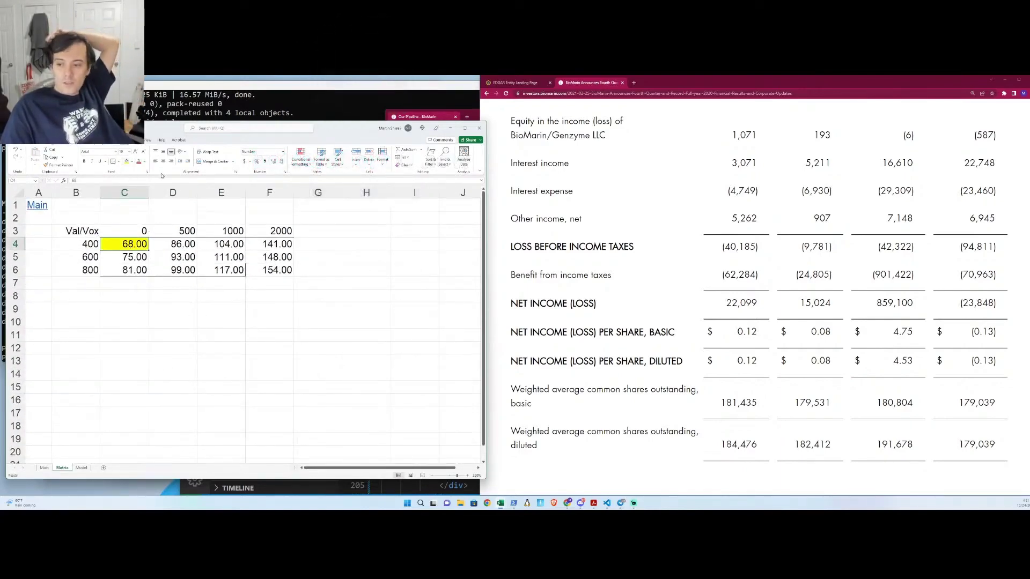
{"action": "left_click", "coordinate": [132, 162]}
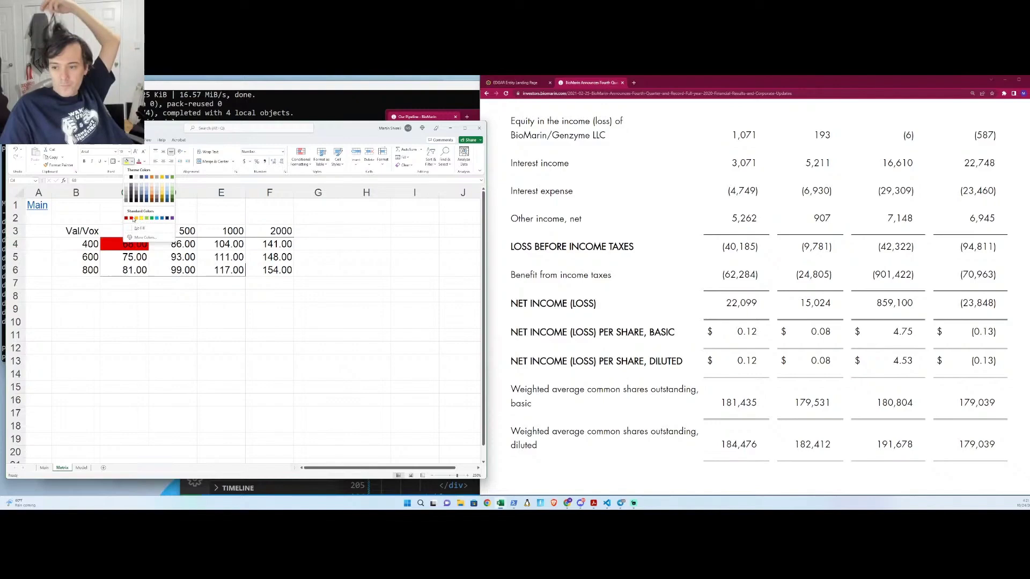
{"action": "left_click", "coordinate": [135, 220]}
{"action": "left_click", "coordinate": [221, 296]}
{"action": "left_click_drag", "start_coordinate": [126, 249], "coordinate": [91, 230]}
{"action": "left_click", "coordinate": [127, 230]}
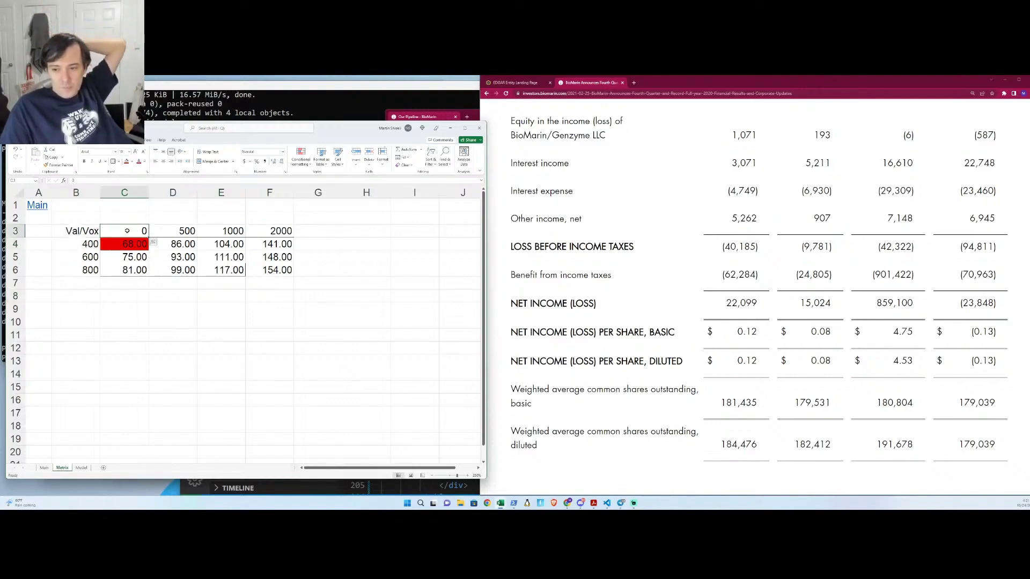
{"action": "left_click", "coordinate": [84, 245]}
{"action": "left_click", "coordinate": [145, 244]}
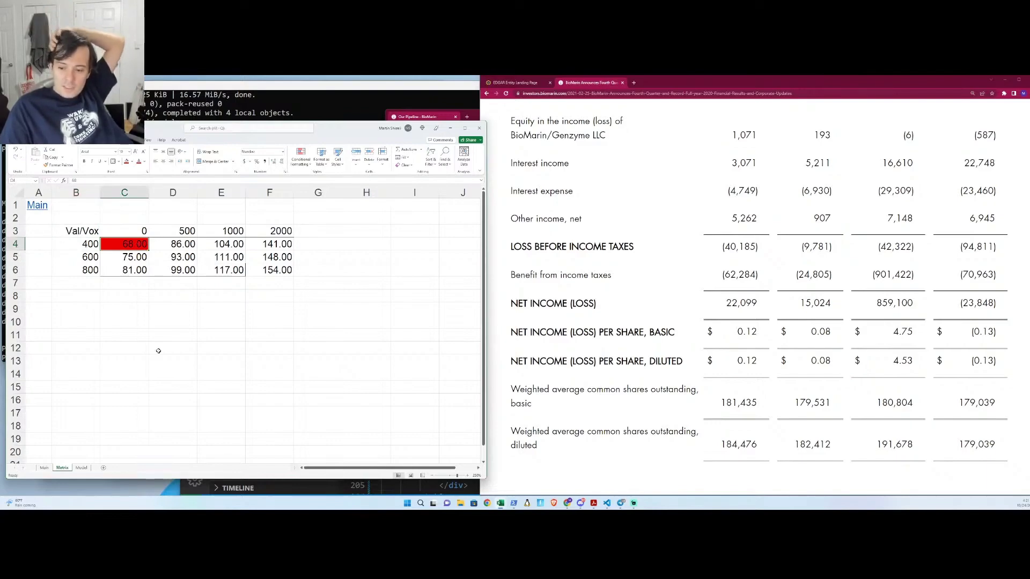
- Check the share price on the Main sheet and the Share value on the Model sheet against the Matrix sheet
{"action": "left_click", "coordinate": [45, 467]}
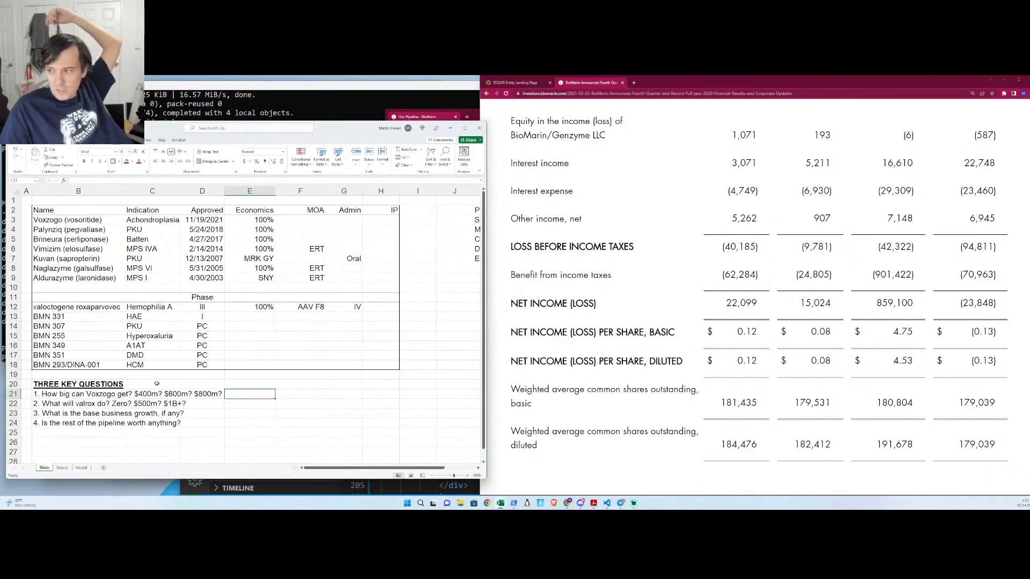
{"action": "left_click", "coordinate": [449, 240]}
{"action": "scroll", "coordinate": [449, 240], "scroll_direction": "right", "scroll_amount": 2}
{"action": "left_click", "coordinate": [425, 210]}
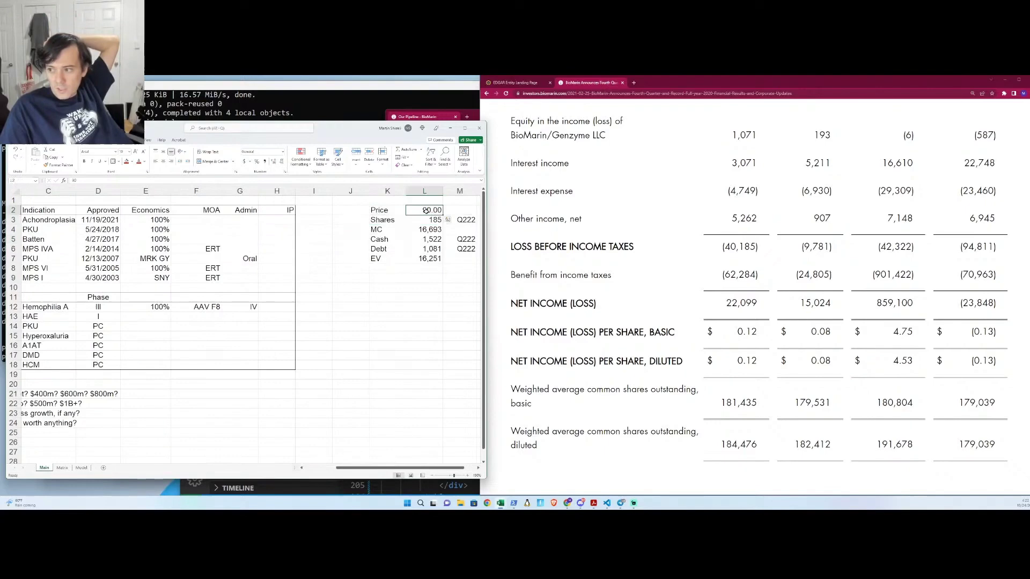
{"action": "left_click", "coordinate": [81, 468]}
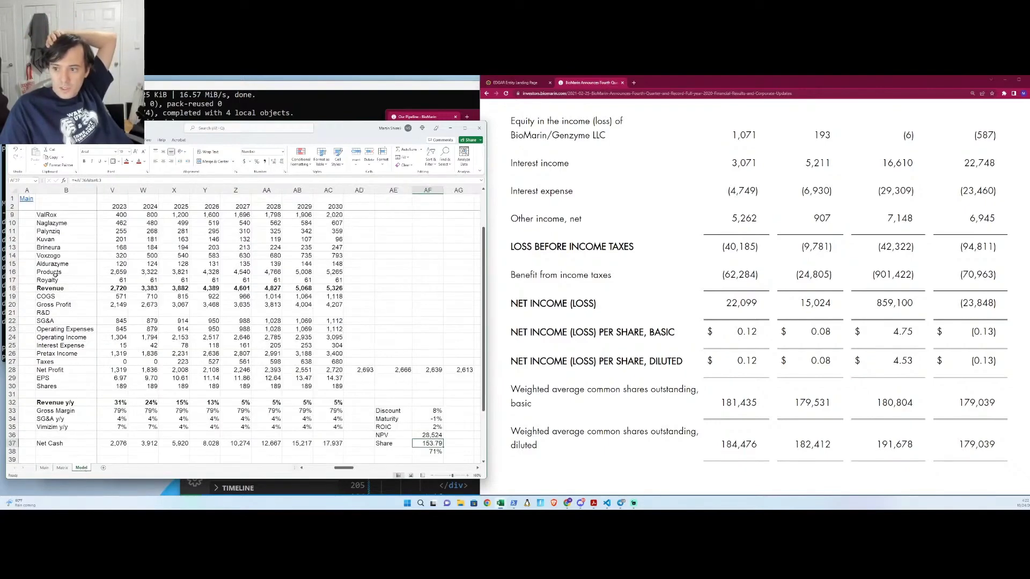
{"action": "left_click", "coordinate": [63, 468]}
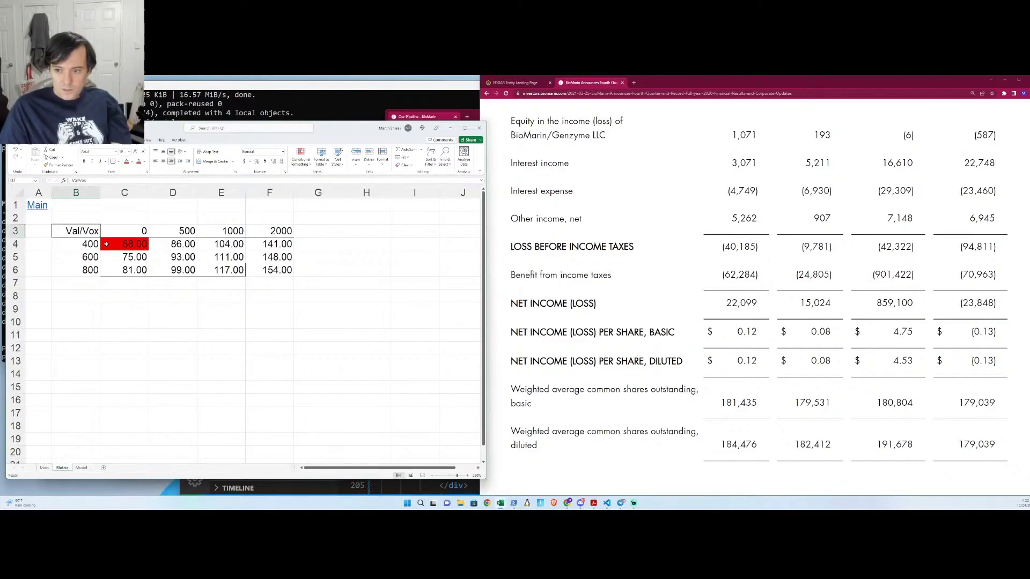
- Enter a formula in C8 that divides C4 by 90 and subtracts 1, and format the cell as a percentage
{"action": "left_click", "coordinate": [124, 296]}
{"action": "type", "text": "+"}
{"action": "key", "text": "Up"}
{"action": "key", "text": "Up"}
{"action": "key", "text": "Up"}
{"action": "key", "text": "Up"}
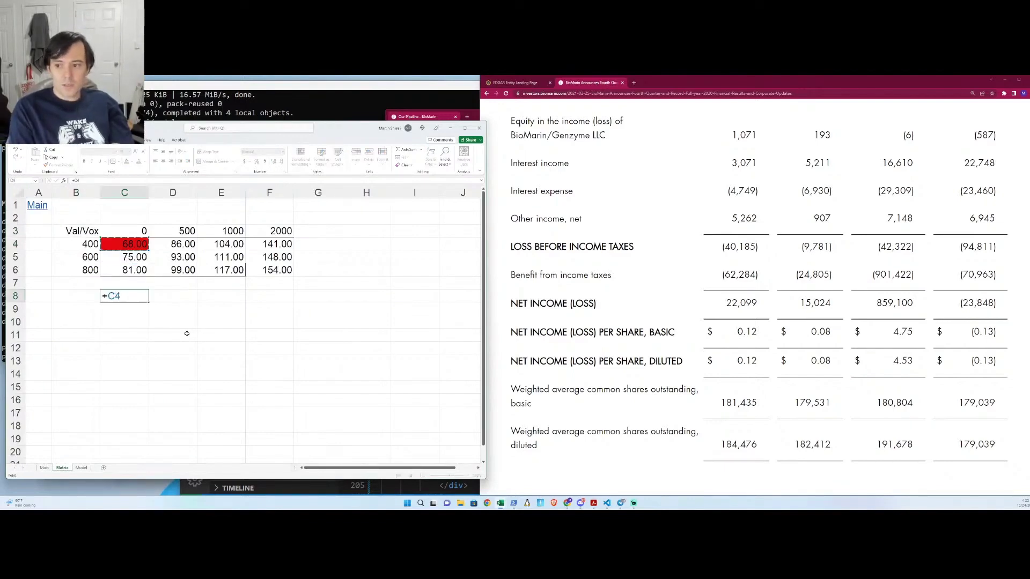
{"action": "type", "text": "/90-1"}
{"action": "key", "text": "Return"}
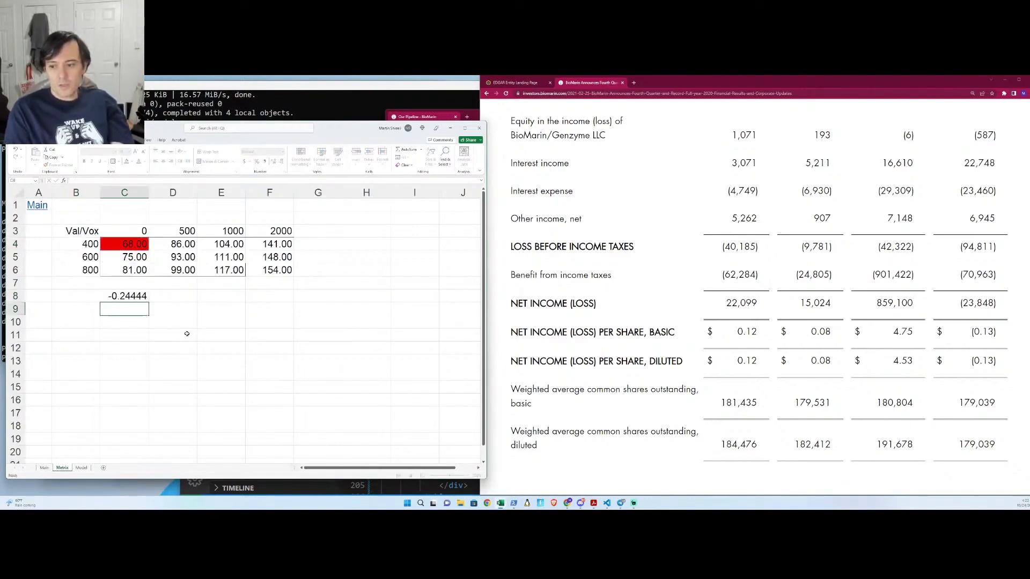
{"action": "key", "text": "Up"}
{"action": "key", "text": "ctrl+shift+5"}
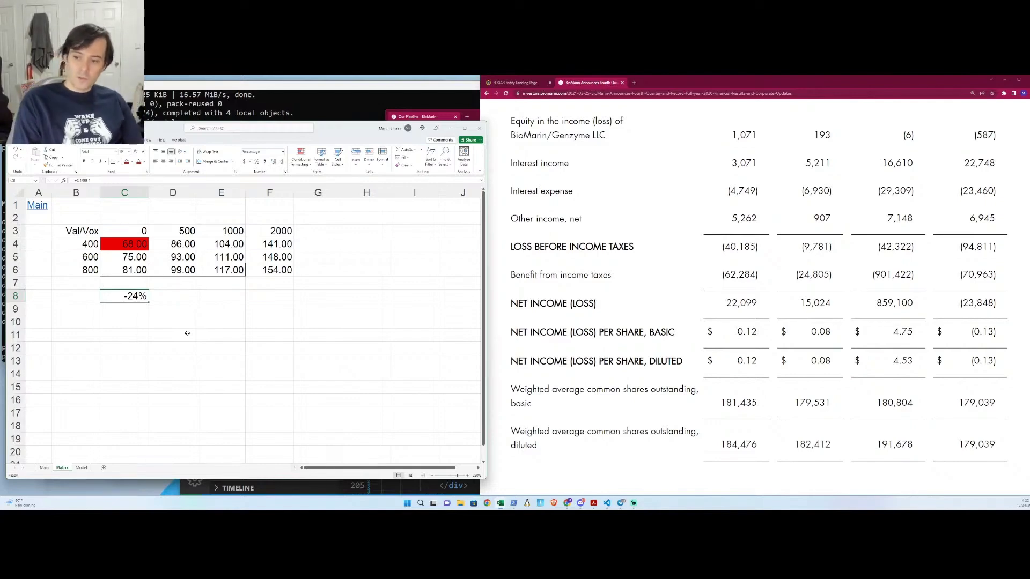
- Label the percentage row by entering Delta in B8
{"action": "key", "text": "Left"}
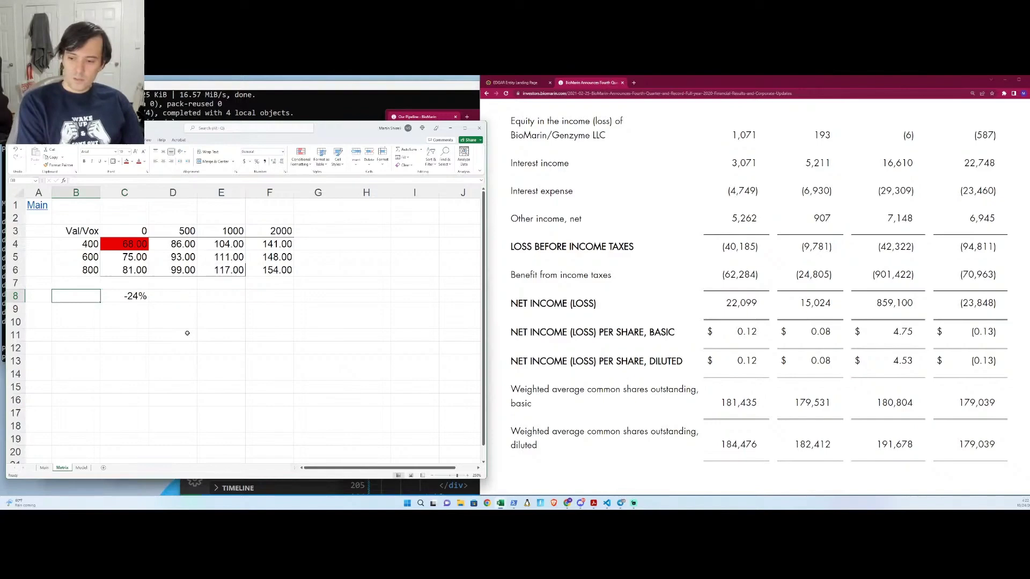
{"action": "type", "text": "dELTA"}
{"action": "key", "text": "BackSpace"}
{"action": "key", "text": "BackSpace"}
{"action": "key", "text": "BackSpace"}
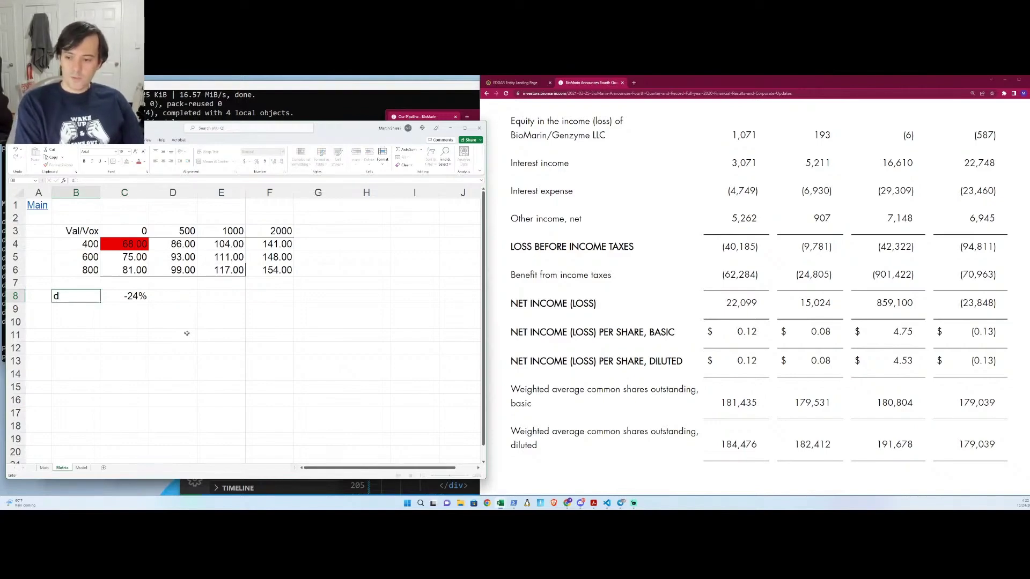
{"action": "type", "text": "Delta"}
{"action": "key", "text": "Return"}
- Copy the C8 percentage formula down and across to fill C8:F10
{"action": "key", "text": "Up"}
{"action": "key", "text": "Right"}
{"action": "key", "text": "F2"}
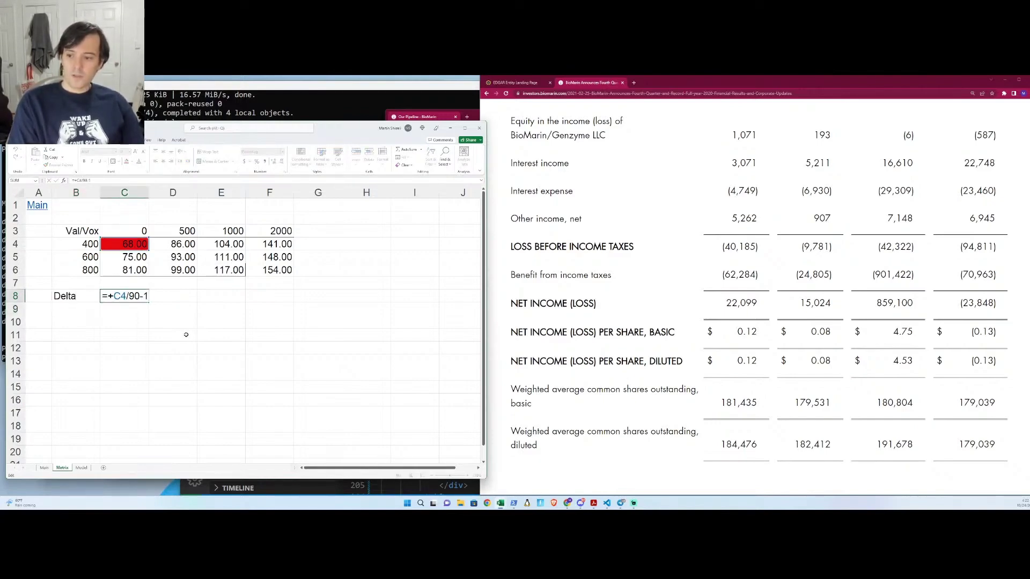
{"action": "key", "text": "Return"}
{"action": "key", "text": "Up"}
{"action": "key", "text": "shift+Down"}
{"action": "key", "text": "shift+Down"}
{"action": "key", "text": "shift+Right"}
{"action": "key", "text": "shift+Right"}
{"action": "key", "text": "shift+Right"}
{"action": "key", "text": "ctrl+d"}
{"action": "key", "text": "ctrl+r"}
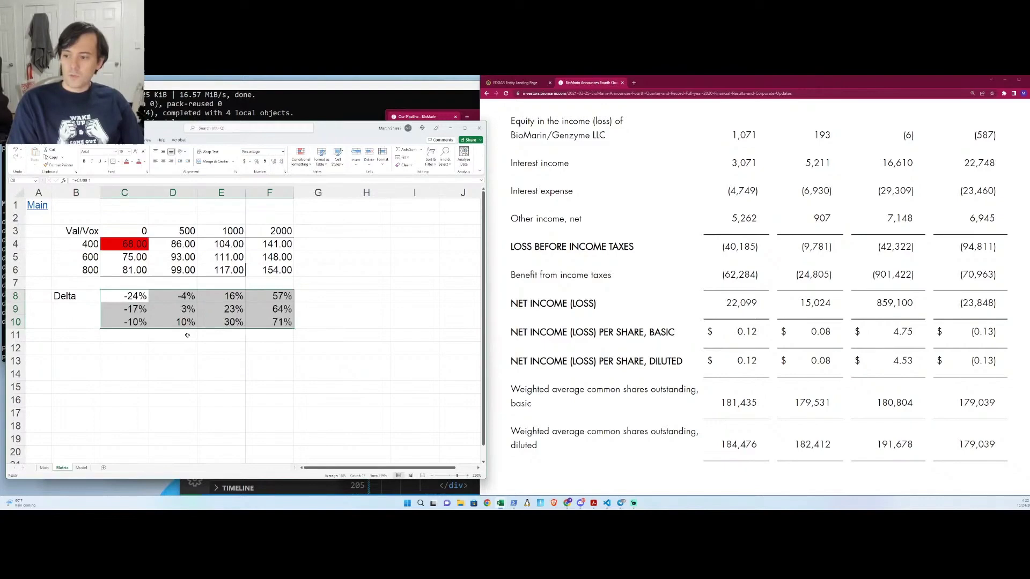
- Make C8 in the Delta block bold and give it a red fill
{"action": "key", "text": "Down"}
{"action": "key", "text": "Up"}
{"action": "key", "text": "ctrl+b"}
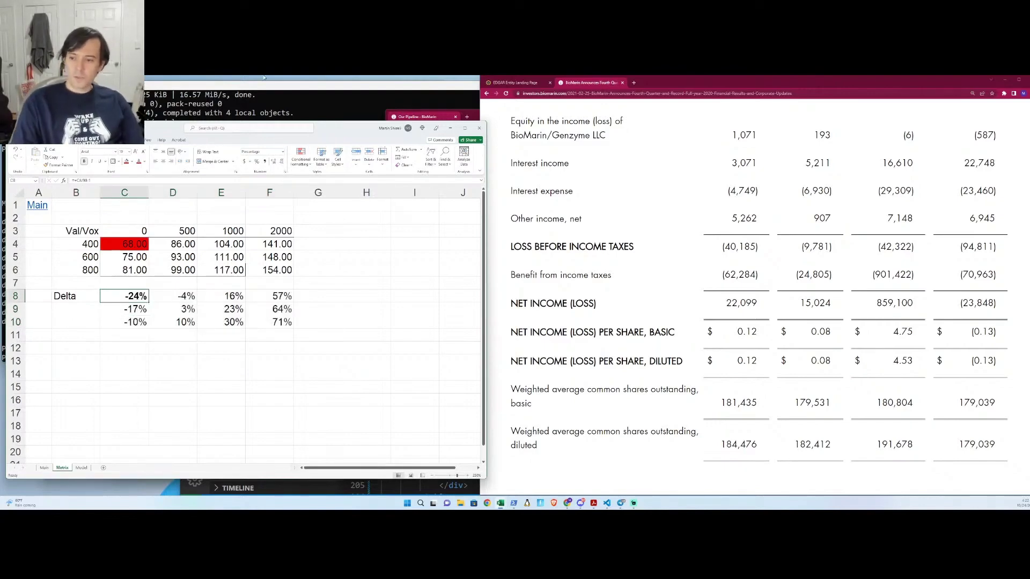
{"action": "left_click", "coordinate": [126, 161]}
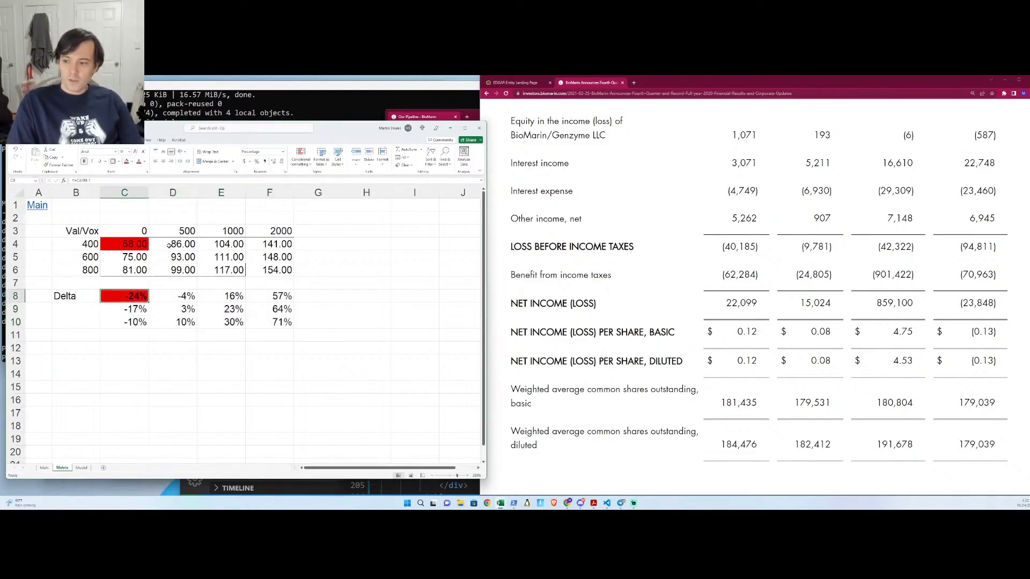
- Give the other negative Delta cells, D8, C9 and C10, a light orange fill
{"action": "left_click", "coordinate": [190, 294]}
{"action": "left_click", "coordinate": [132, 162]}
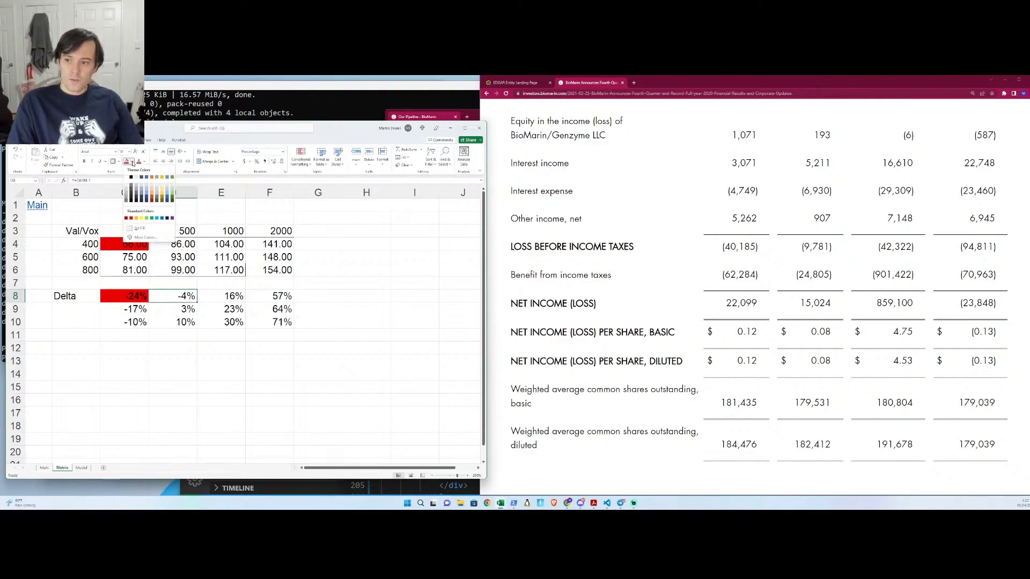
{"action": "left_click", "coordinate": [153, 186]}
{"action": "key", "text": "Down"}
{"action": "key", "text": "Left"}
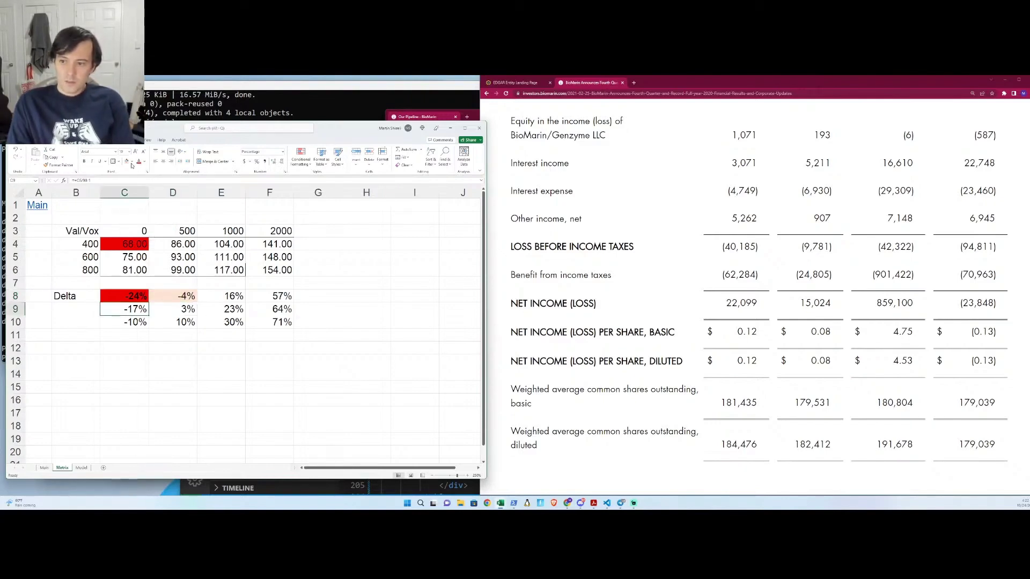
{"action": "left_click", "coordinate": [127, 162]}
{"action": "key", "text": "Down"}
{"action": "left_click", "coordinate": [127, 162]}
- Highlight F8:F10 and E10 of the Delta block with a green fill
{"action": "key", "text": "Right"}
{"action": "key", "text": "Right"}
{"action": "key", "text": "Right"}
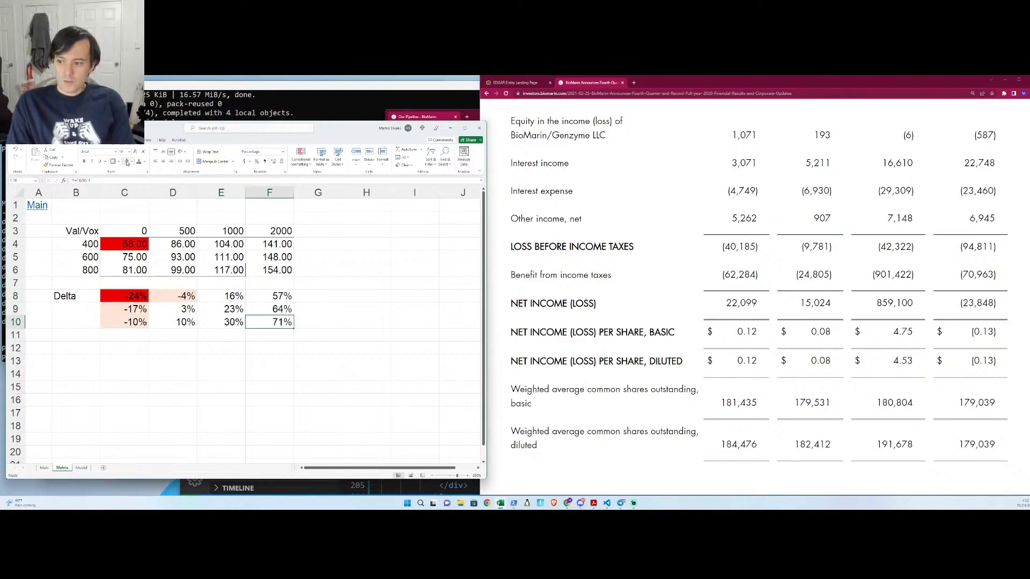
{"action": "key", "text": "shift+Up"}
{"action": "key", "text": "shift+Up"}
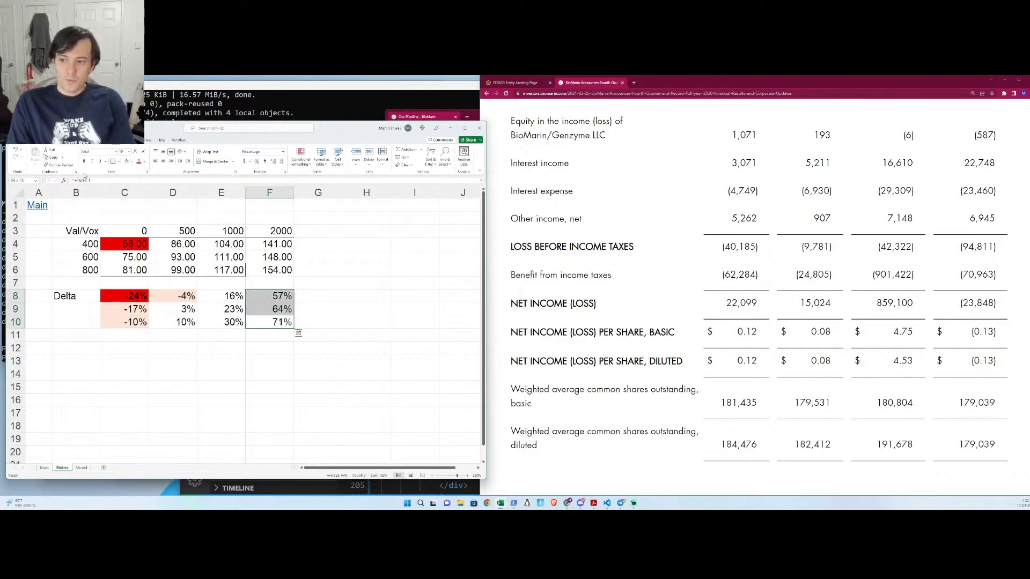
{"action": "left_click", "coordinate": [131, 162]}
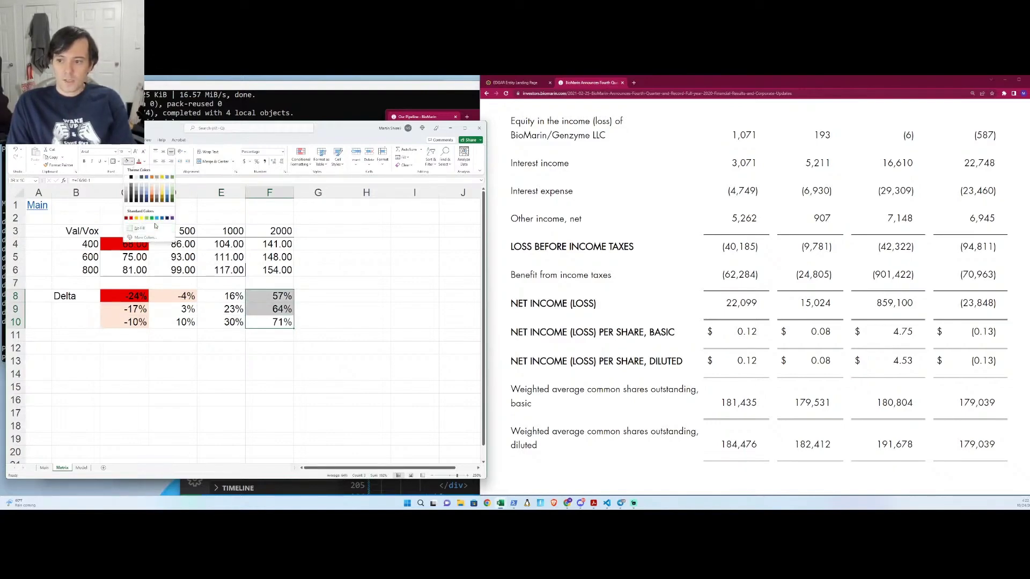
{"action": "left_click", "coordinate": [152, 221]}
{"action": "left_click", "coordinate": [221, 271]}
{"action": "left_click", "coordinate": [236, 323]}
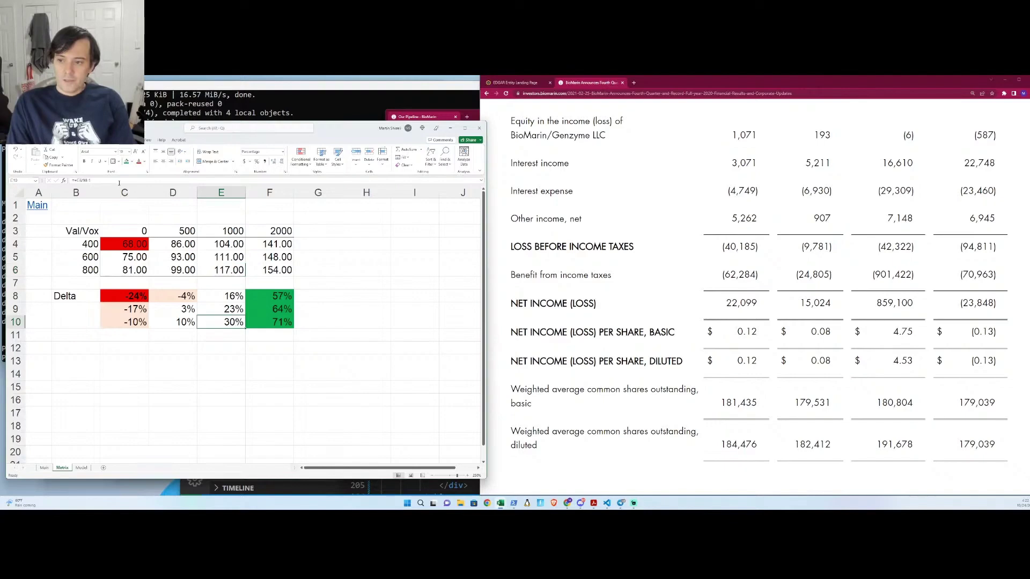
{"action": "left_click", "coordinate": [127, 162]}
{"action": "left_click", "coordinate": [270, 309]}
{"action": "left_click_drag", "start_coordinate": [270, 324], "coordinate": [33, 203]}
- Right-align the Delta label in B8
{"action": "left_click", "coordinate": [83, 303]}
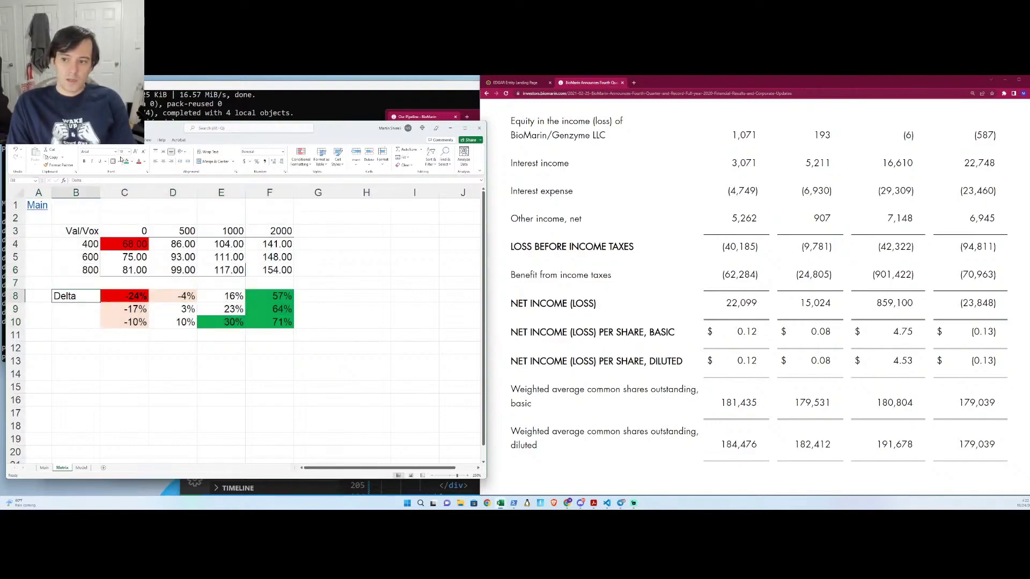
{"action": "left_click", "coordinate": [171, 162]}
{"action": "left_click", "coordinate": [214, 271]}
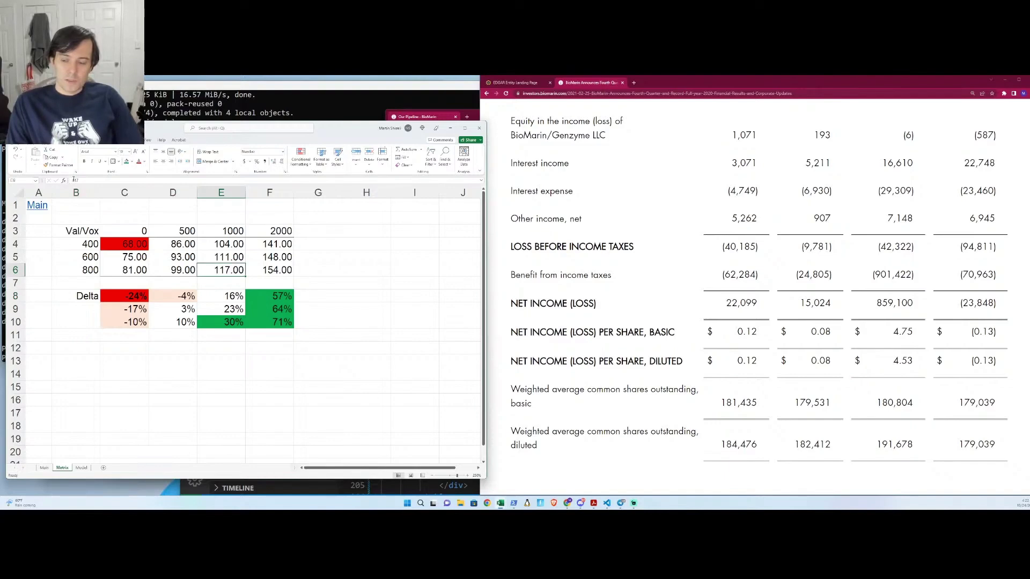
- Insert a new worksheet after the Main sheet and name it valrox
{"action": "left_click", "coordinate": [45, 206]}
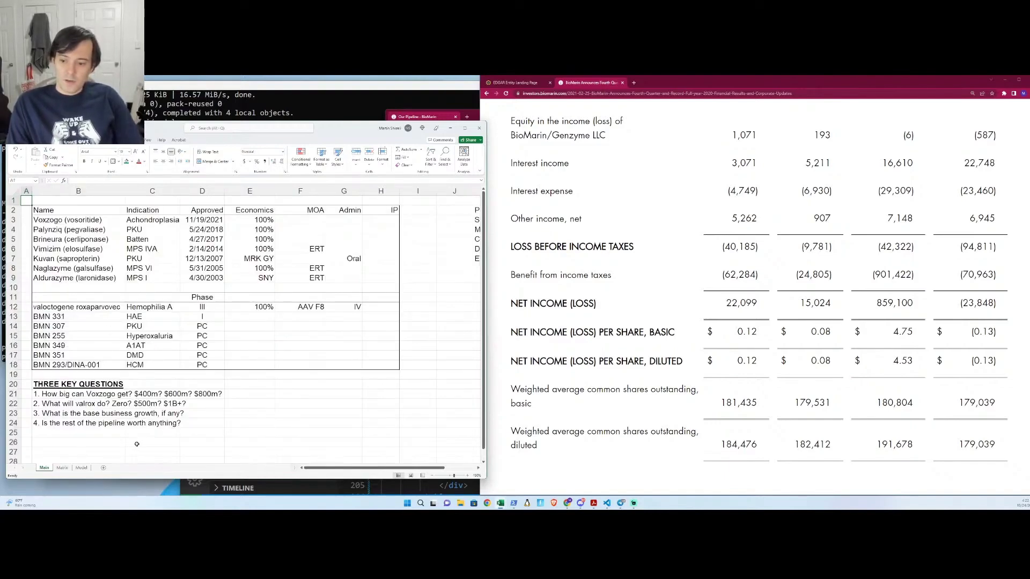
{"action": "left_click", "coordinate": [103, 467]}
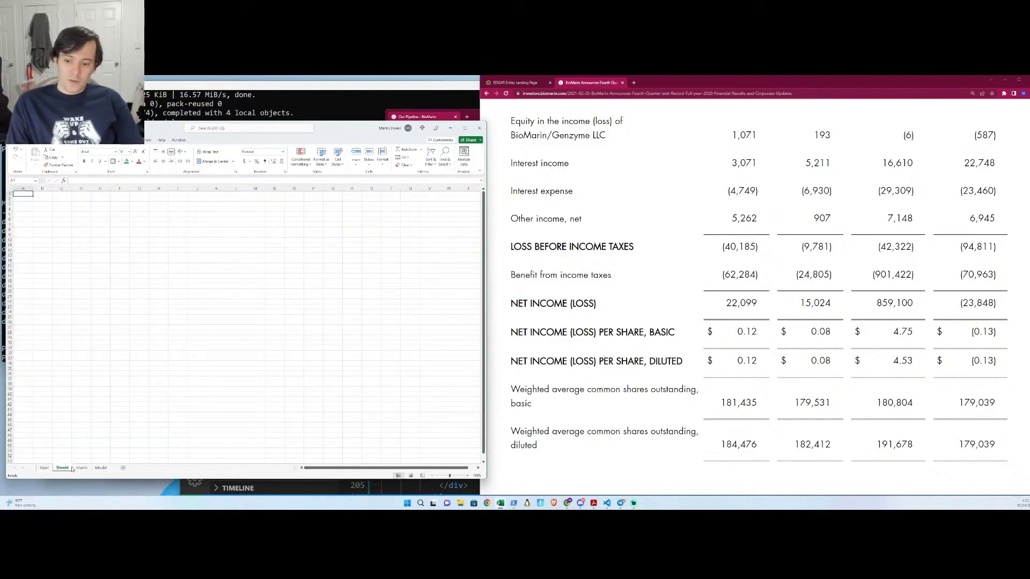
{"action": "double_click", "coordinate": [62, 467]}
{"action": "type", "text": "valrox"}
{"action": "key", "text": "Return"}
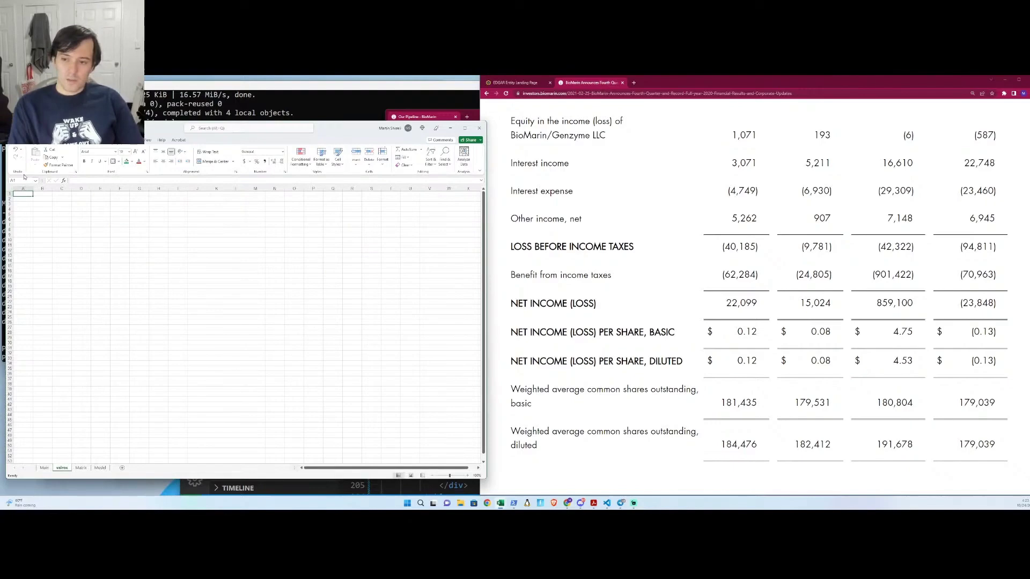
- Enter Main in A1 of the valrox sheet and fit the width of column A to its content
{"action": "type", "text": "Main"}
{"action": "key", "text": "Return"}
{"action": "scroll", "coordinate": [56, 187], "scroll_direction": "up", "scroll_amount": 5, "text": "ctrl"}
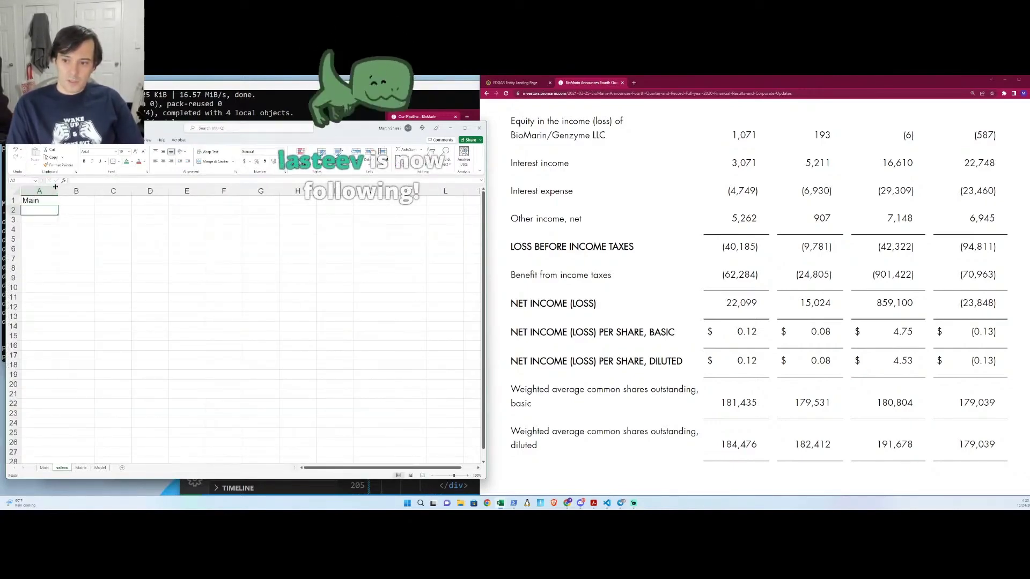
{"action": "double_click", "coordinate": [55, 187]}
- Enter the labels Brand in B2 and Generic in B3
{"action": "key", "text": "Right"}
{"action": "type", "text": "B"}
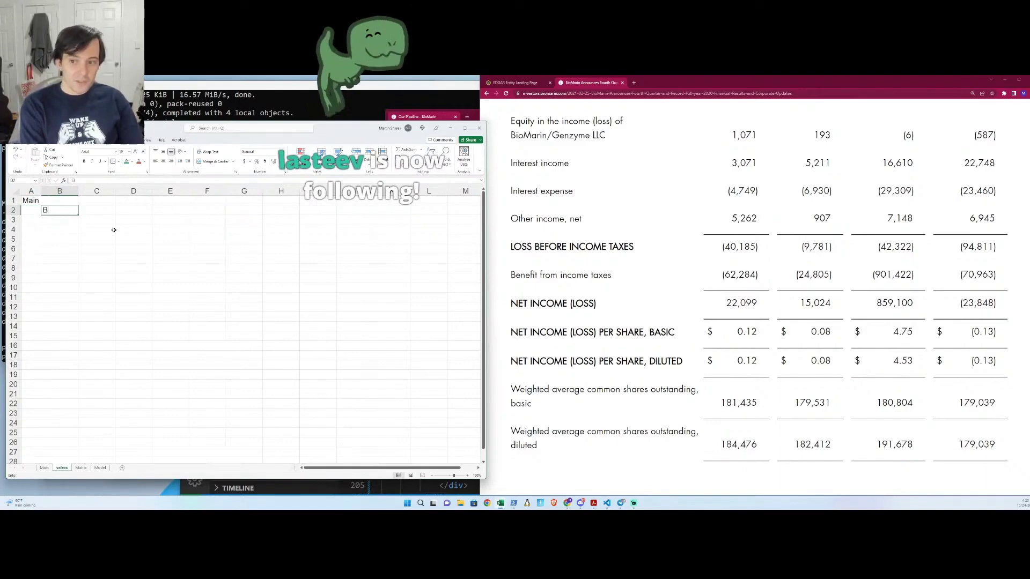
{"action": "type", "text": "rand"}
{"action": "key", "text": "Return"}
{"action": "type", "text": "Generic"}
{"action": "key", "text": "Tab"}
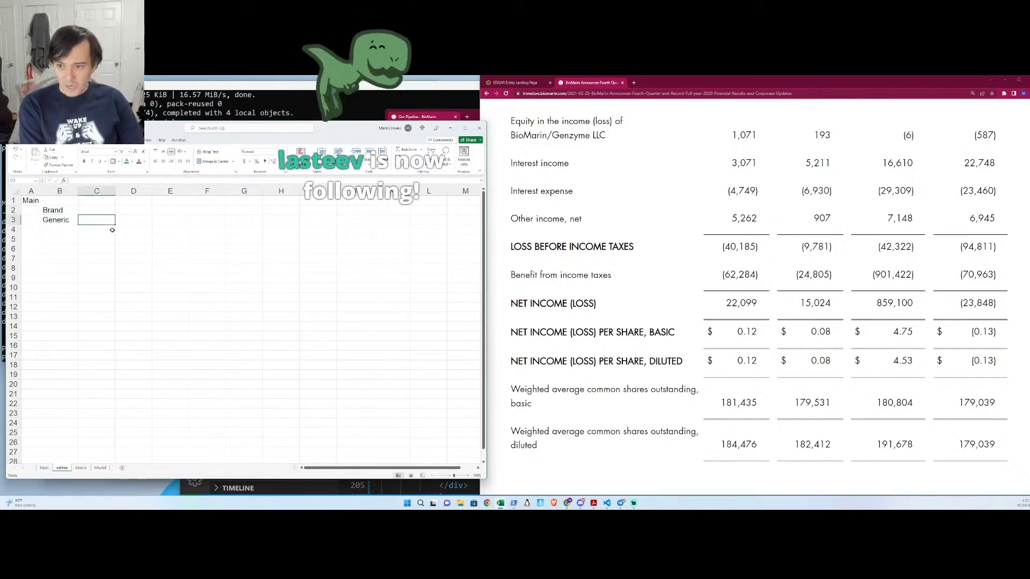
- Copy the name valoctogene roxaparvovec from B12 of the Main sheet into C3 of the valrox sheet
{"action": "key", "text": "ctrl+Page_Up"}
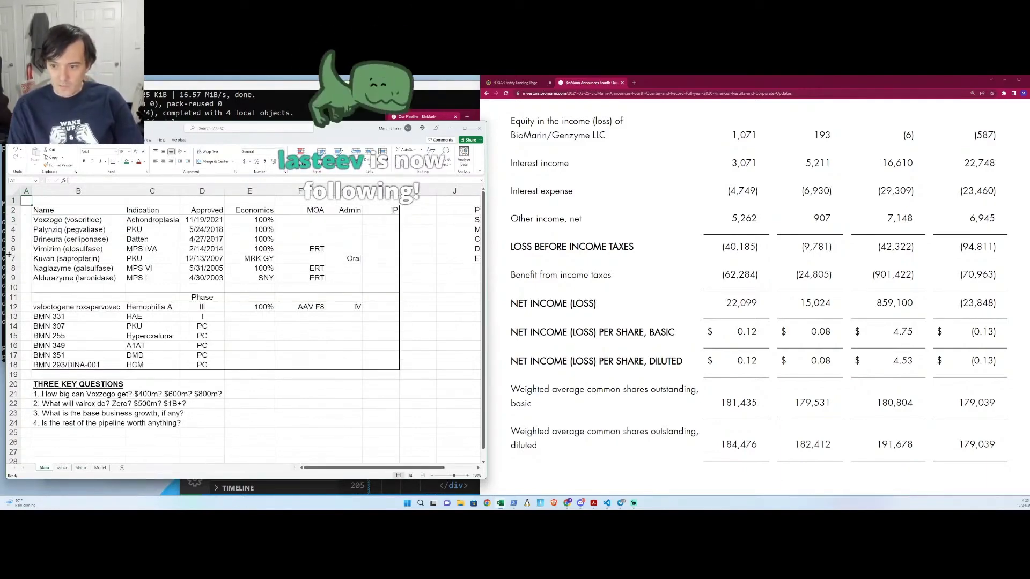
{"action": "left_click", "coordinate": [61, 307]}
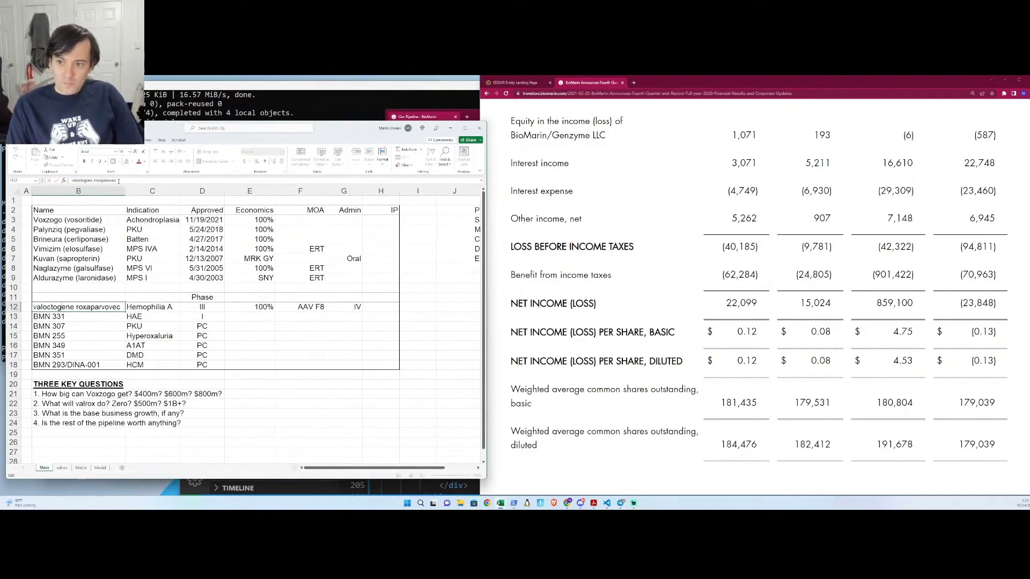
{"action": "left_click_drag", "start_coordinate": [117, 180], "coordinate": [14, 178]}
{"action": "key", "text": "ctrl+c"}
{"action": "key", "text": "Tab"}
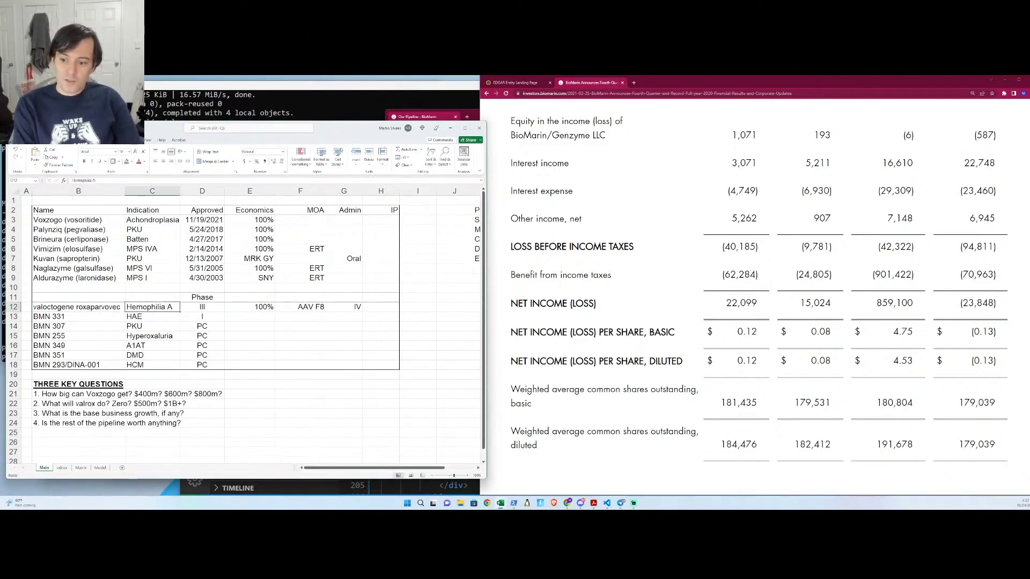
{"action": "key", "text": "ctrl+Page_Down"}
{"action": "key", "text": "ctrl+v"}
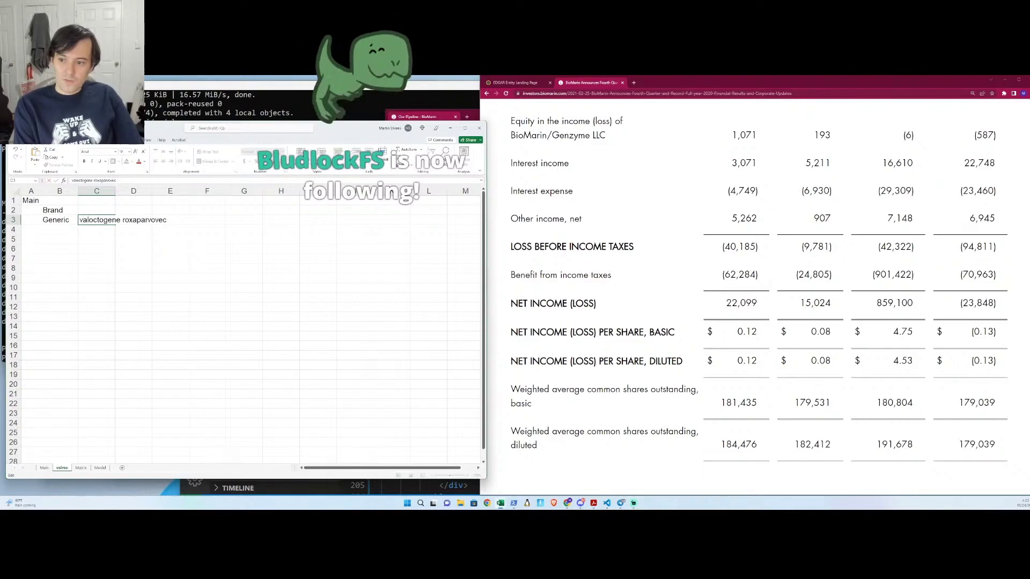
- Examine the individual word parts of the generic drug name in C3
{"action": "mouse_move", "coordinate": [103, 220]}
{"action": "left_mouse_down"}
{"action": "mouse_move", "coordinate": [80, 220]}
{"action": "mouse_move", "coordinate": [122, 220]}
{"action": "left_mouse_up"}
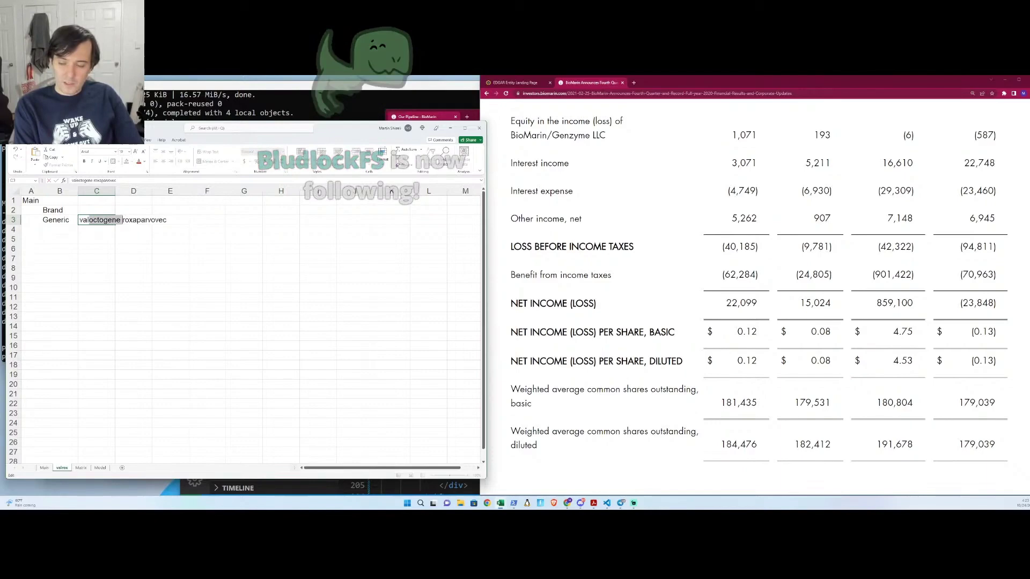
{"action": "mouse_move", "coordinate": [79, 220]}
{"action": "left_mouse_down"}
{"action": "mouse_move", "coordinate": [122, 220]}
{"action": "mouse_move", "coordinate": [89, 220]}
{"action": "left_mouse_up"}
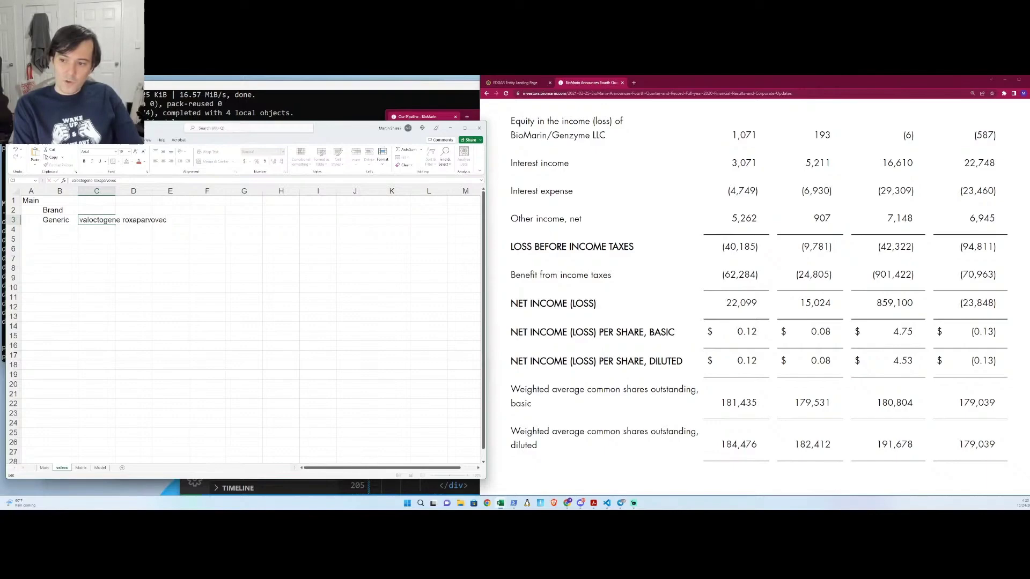
{"action": "left_click_drag", "start_coordinate": [159, 220], "coordinate": [141, 220]}
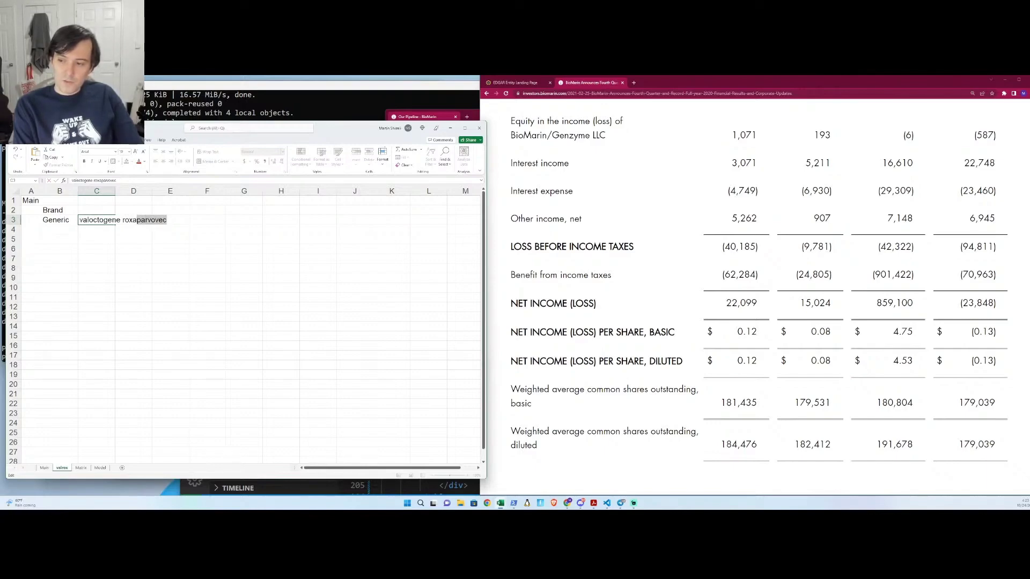
{"action": "key", "text": "shift+Left"}
{"action": "key", "text": "shift+Left"}
{"action": "key", "text": "shift+Left"}
{"action": "key", "text": "shift+Left"}
{"action": "key", "text": "shift+Left"}
{"action": "key", "text": "shift+Left"}
{"action": "key", "text": "shift+Left"}
{"action": "key", "text": "shift+Left"}
{"action": "key", "text": "shift+Left"}
{"action": "key", "text": "shift+Left"}
{"action": "key", "text": "shift+Left"}
{"action": "key", "text": "shift+Left"}
{"action": "key", "text": "shift+Left"}
{"action": "key", "text": "shift+Left"}
{"action": "key", "text": "shift+Left"}
{"action": "key", "text": "shift+Left"}
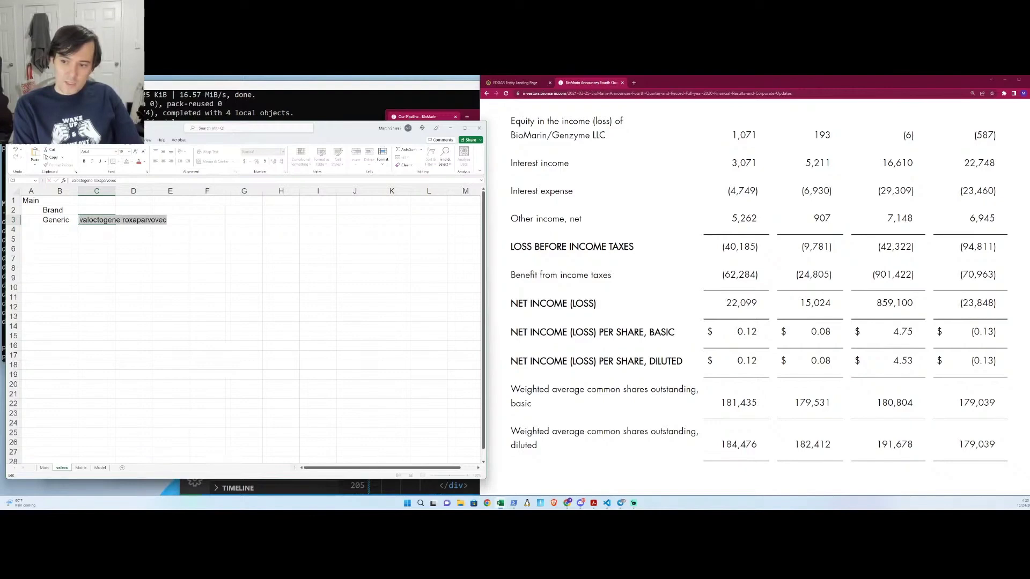
- Enter the label Indication in B4 and Hemophilia A in C4 of the valrox sheet
{"action": "key", "text": "Return"}
{"action": "key", "text": "Left"}
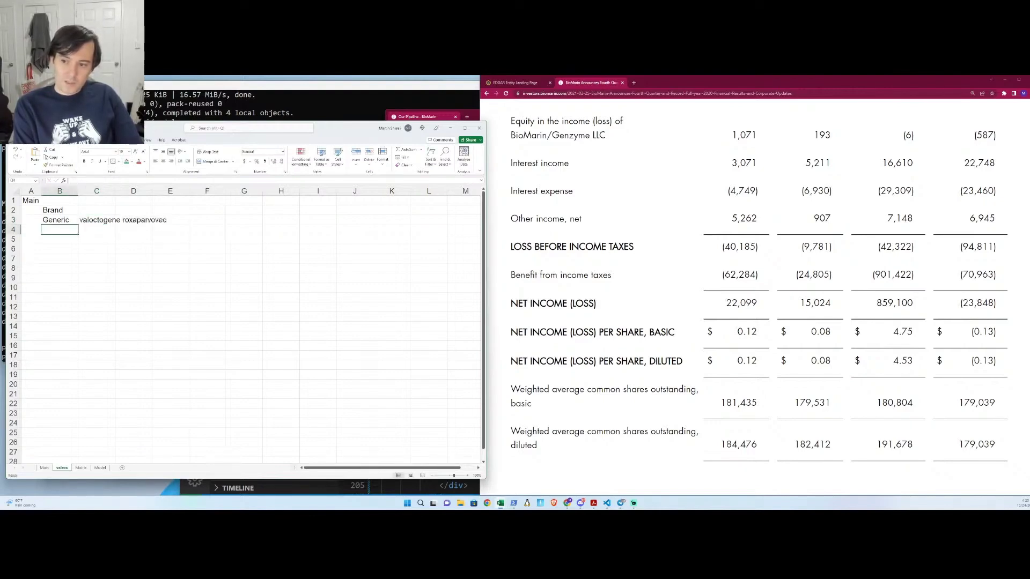
{"action": "type", "text": "Indi"}
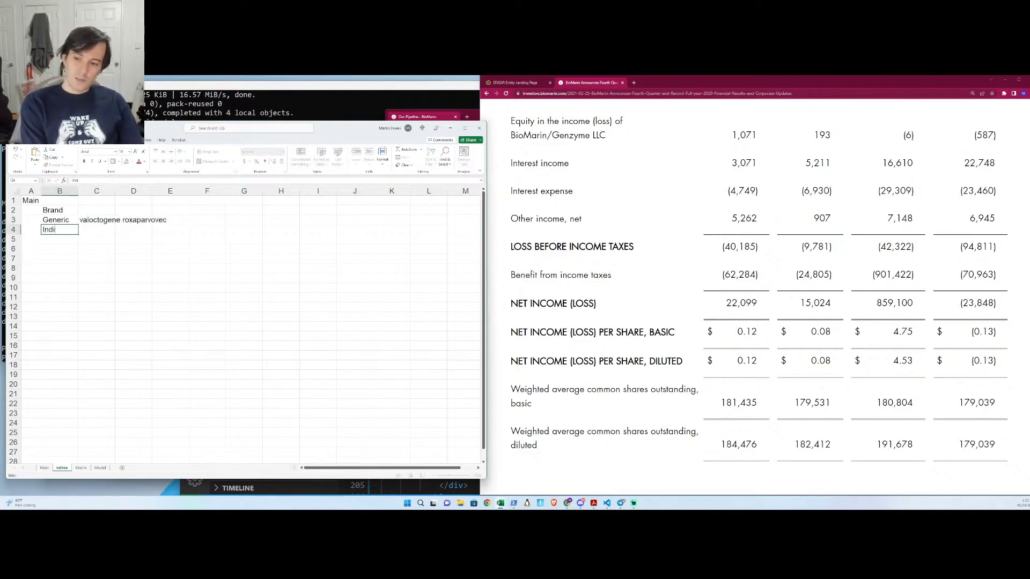
{"action": "type", "text": "cation"}
{"action": "key", "text": "Tab"}
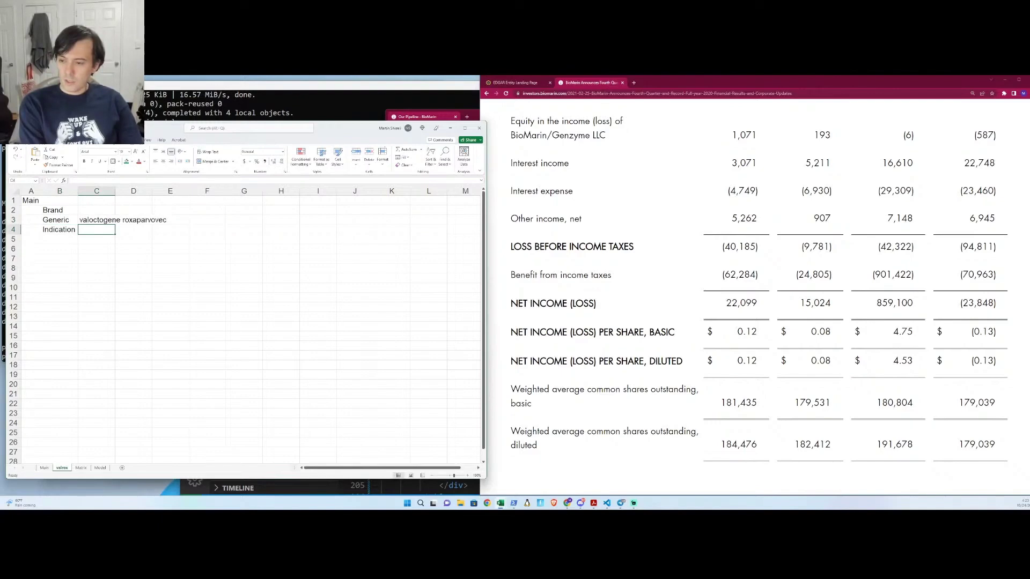
{"action": "type", "text": "Hemophilia "}
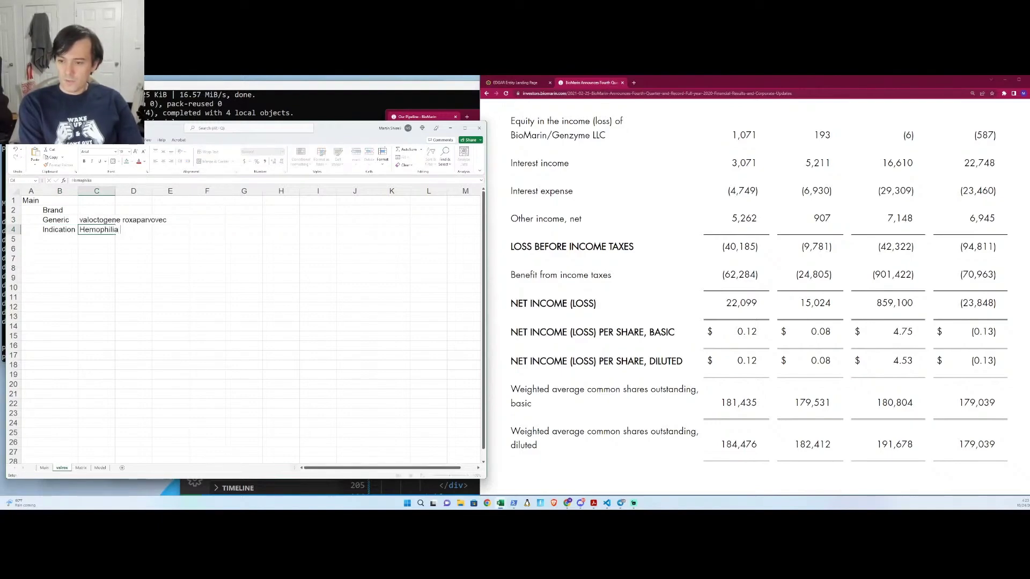
{"action": "type", "text": "A"}
{"action": "key", "text": "Return"}
- Enter the label MOA in B5 and AAV5 gene therapy in C5
{"action": "type", "text": "MOA"}
{"action": "key", "text": "Tab"}
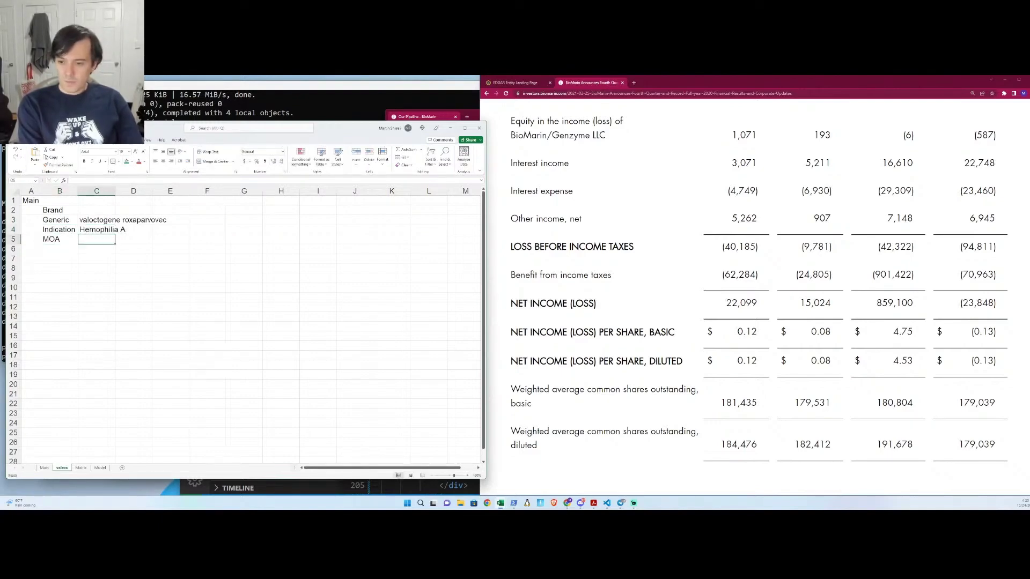
{"action": "type", "text": "AAV5 gene"}
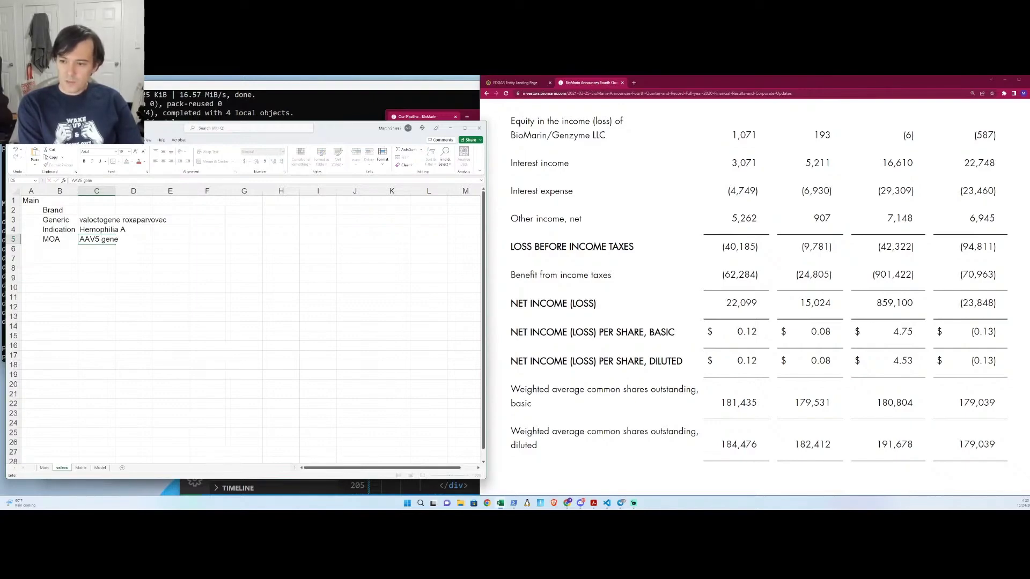
{"action": "type", "text": " therapy"}
{"action": "key", "text": "Return"}
- Enter the label Clinical Trials in B6 and widen column B so the label fits
{"action": "type", "text": "Clinical Trials"}
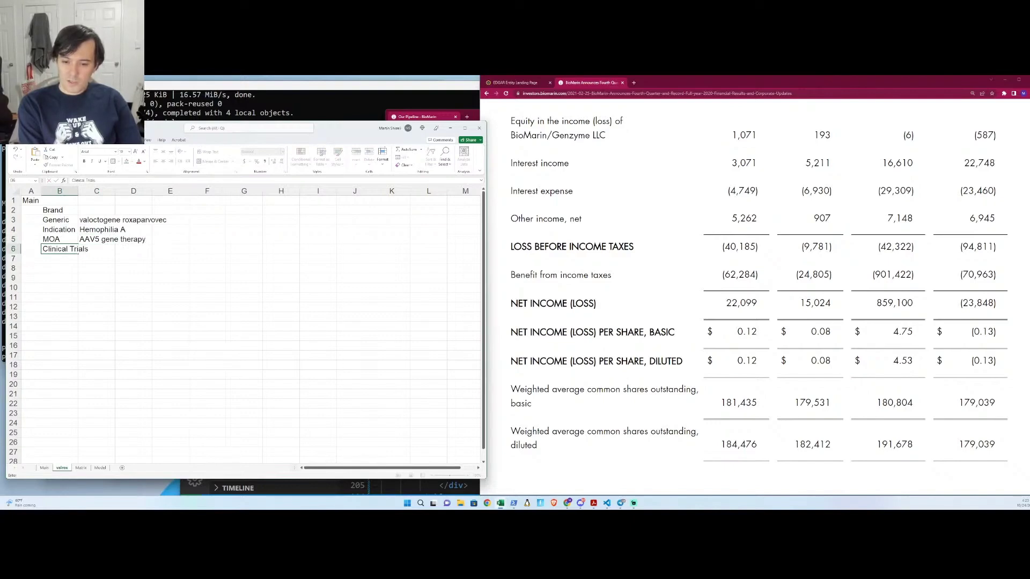
{"action": "key", "text": "Return"}
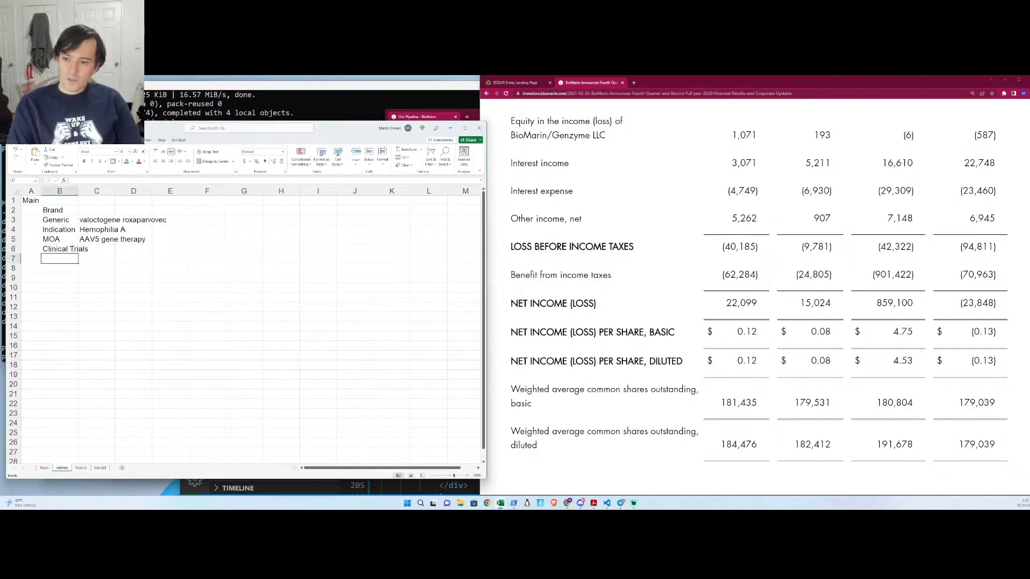
{"action": "left_click_drag", "start_coordinate": [80, 191], "coordinate": [91, 191]}
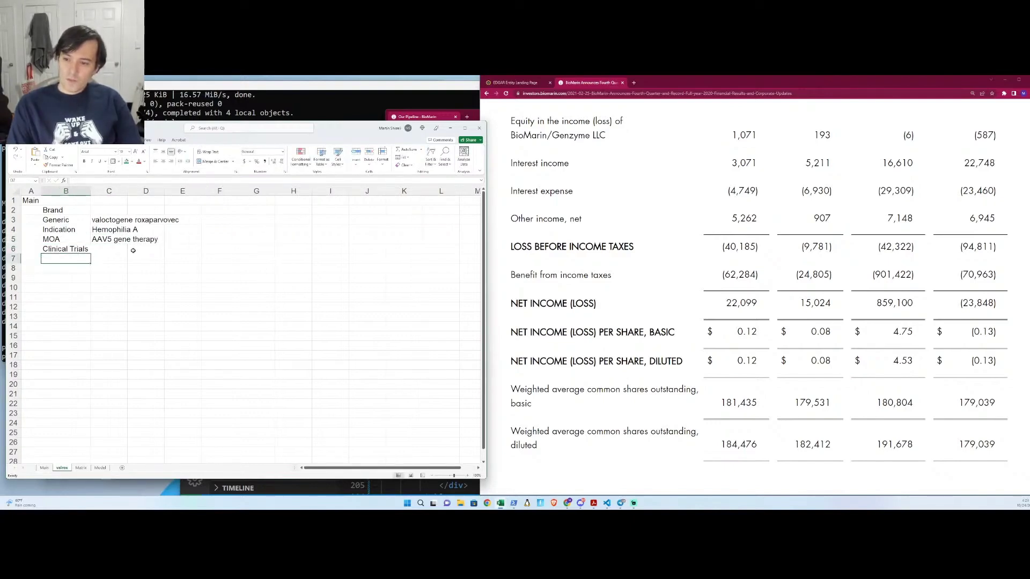
- From the first page of BioMarin's press releases, open the Oct 12, 2022 release on the FDA's BLA acceptance in a separate window
{"action": "left_click", "coordinate": [109, 231]}
{"action": "left_click", "coordinate": [685, 171]}
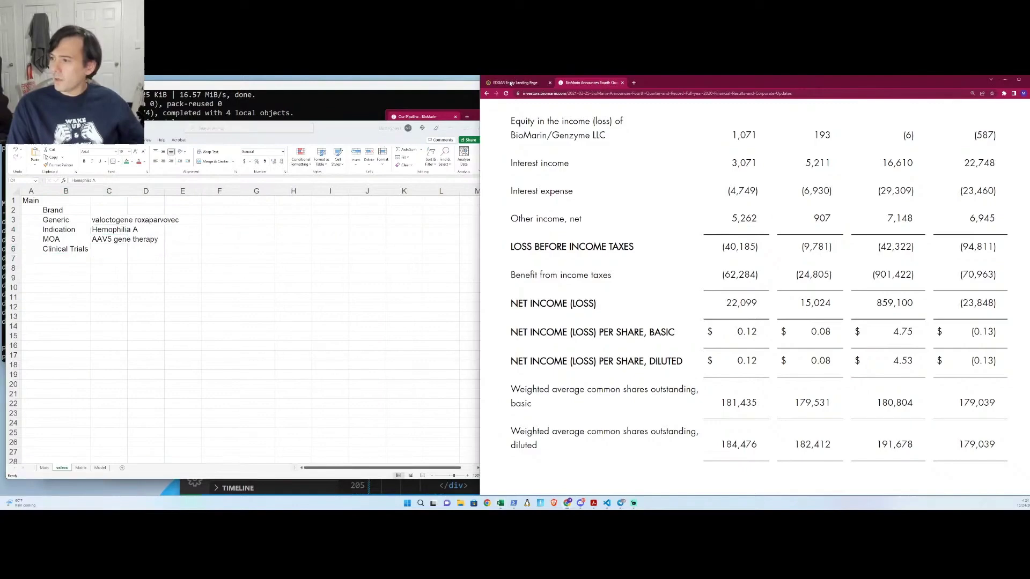
{"action": "left_click", "coordinate": [485, 94]}
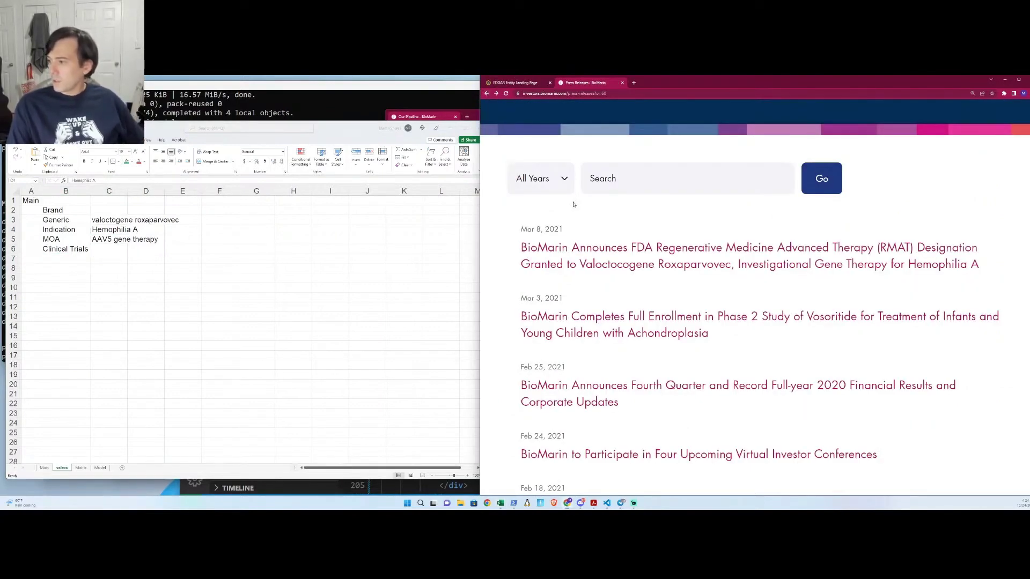
{"action": "scroll", "coordinate": [575, 212], "scroll_direction": "down", "scroll_amount": 3}
{"action": "scroll", "coordinate": [575, 212], "scroll_direction": "down", "scroll_amount": 3}
{"action": "left_click", "coordinate": [798, 212]}
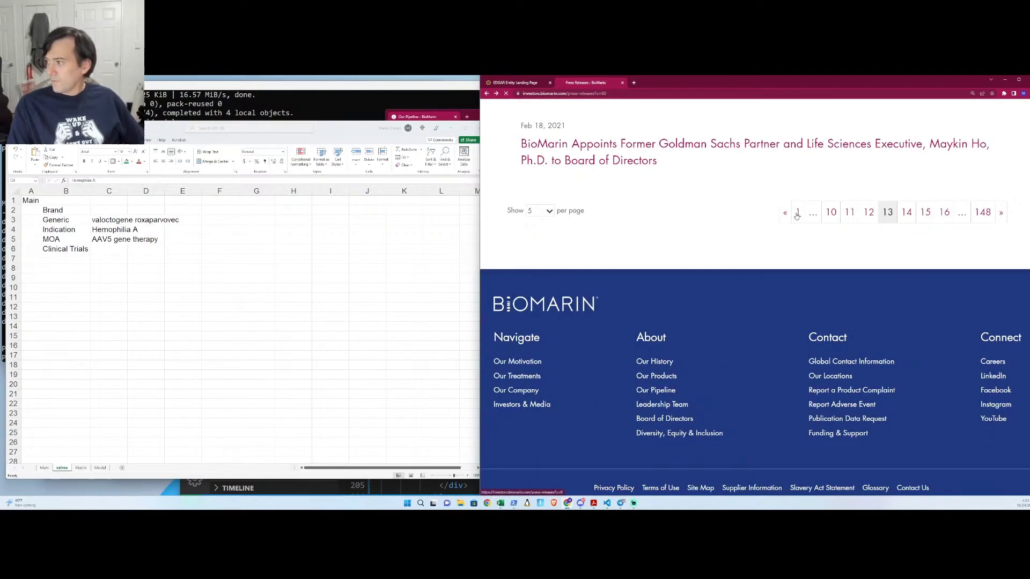
{"action": "scroll", "coordinate": [594, 204], "scroll_direction": "down", "scroll_amount": 3}
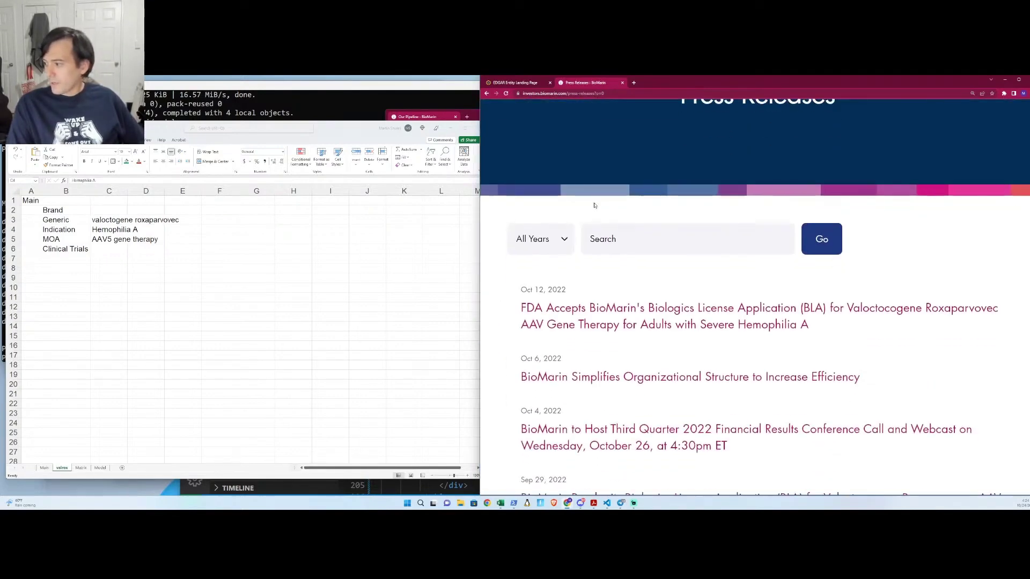
{"action": "right_click", "coordinate": [639, 316]}
{"action": "left_click", "coordinate": [666, 336]}
- Turn the word Main in A1 of the valrox sheet into a hyperlink to the Main sheet
{"action": "left_click", "coordinate": [30, 200]}
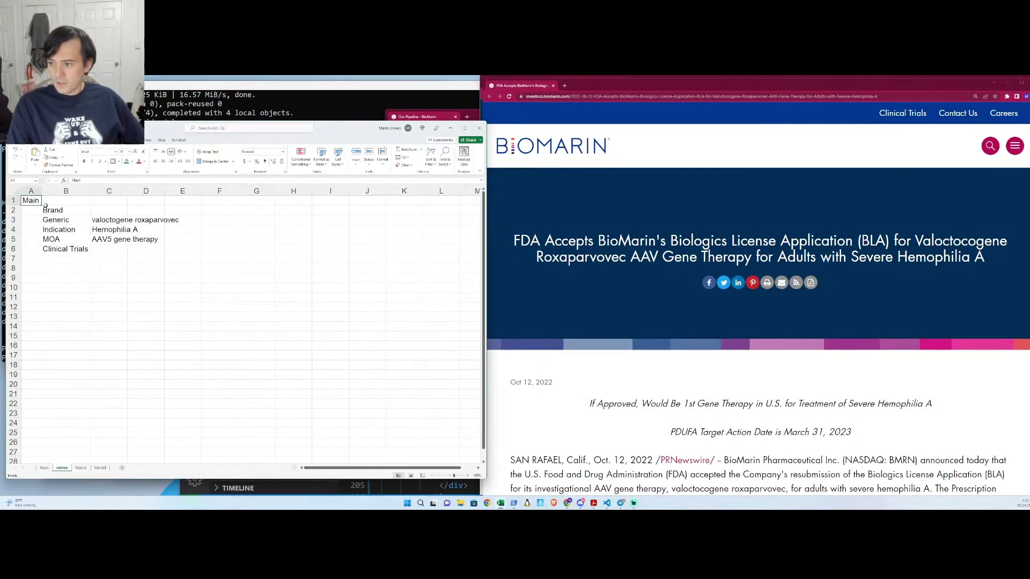
{"action": "key", "text": "ctrl+k"}
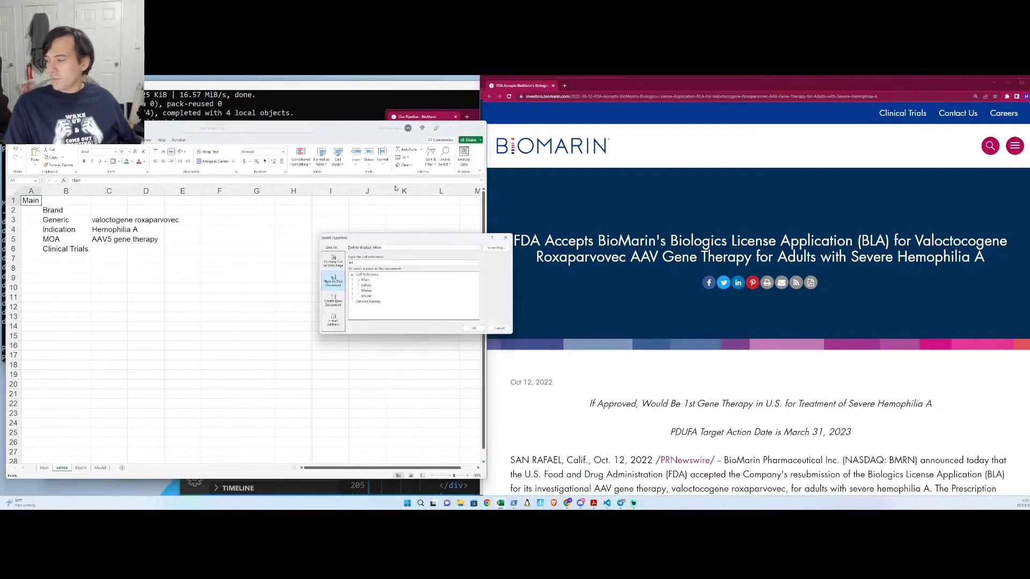
{"action": "left_click", "coordinate": [367, 280]}
{"action": "key", "text": "Return"}
- Insert a row above Clinical Trials and label it Regulatory in column B
{"action": "left_click", "coordinate": [60, 259]}
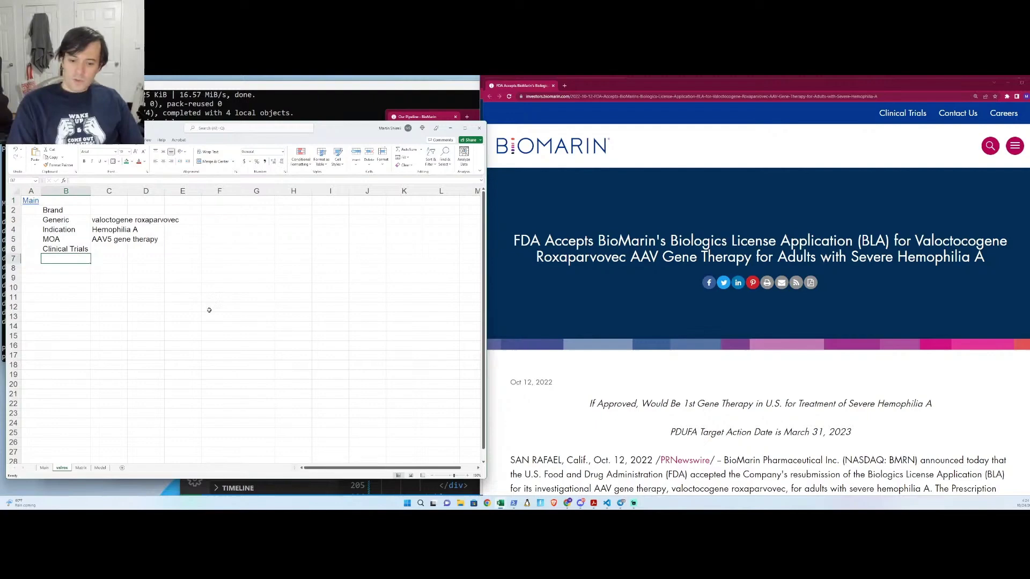
{"action": "key", "text": "Up"}
{"action": "key", "text": "shift+space"}
{"action": "key", "text": "ctrl+shift+plus"}
{"action": "type", "text": "Re"}
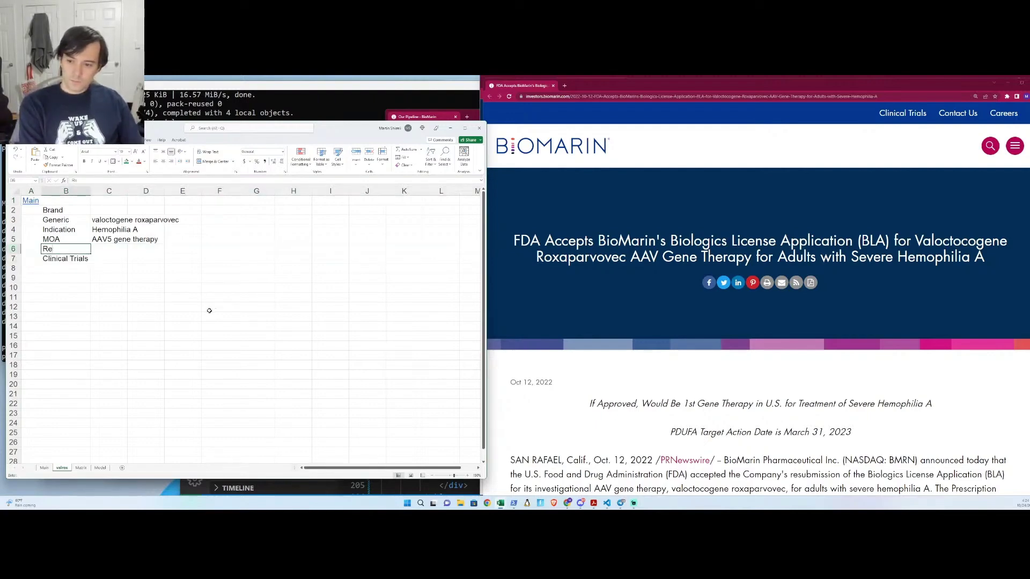
{"action": "type", "text": "gulatory"}
{"action": "key", "text": "Tab"}
- Enter BLA accepted 10/12/2022, PDUFA 3/31/2023 in C6 beside the Regulatory label
{"action": "type", "text": "Sub"}
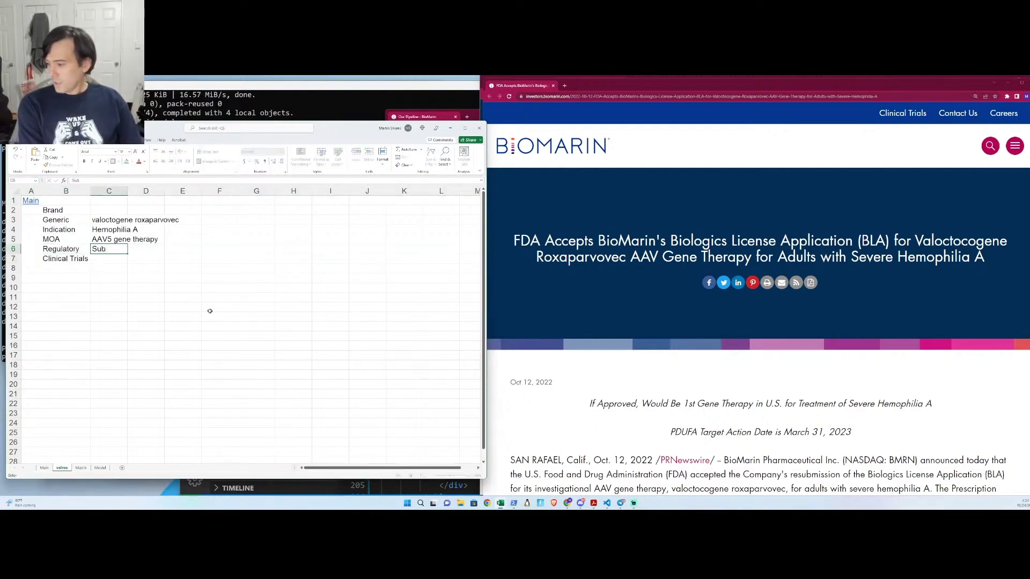
{"action": "key", "text": "Escape"}
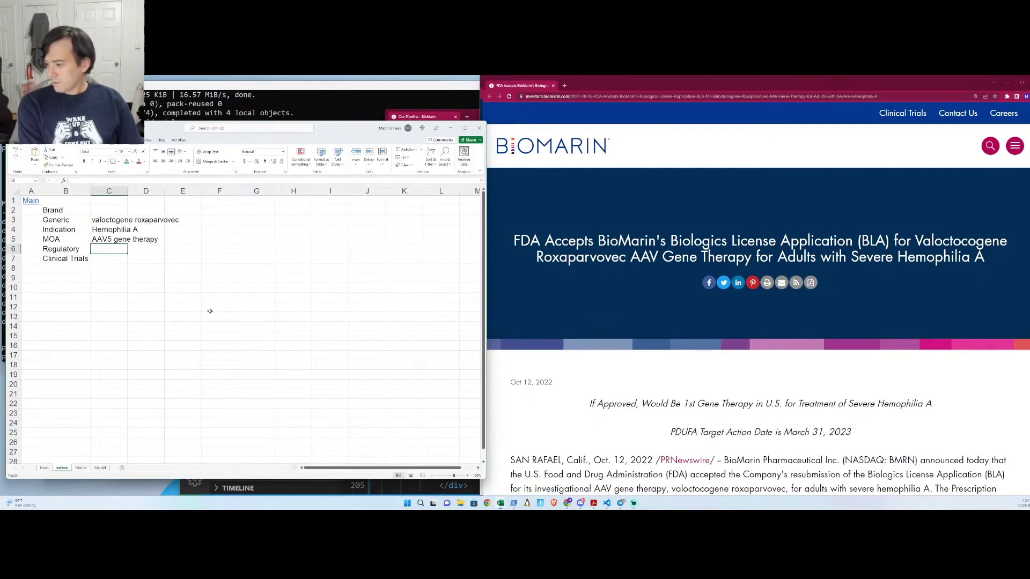
{"action": "type", "text": "BLA accepted 10/12/2022"}
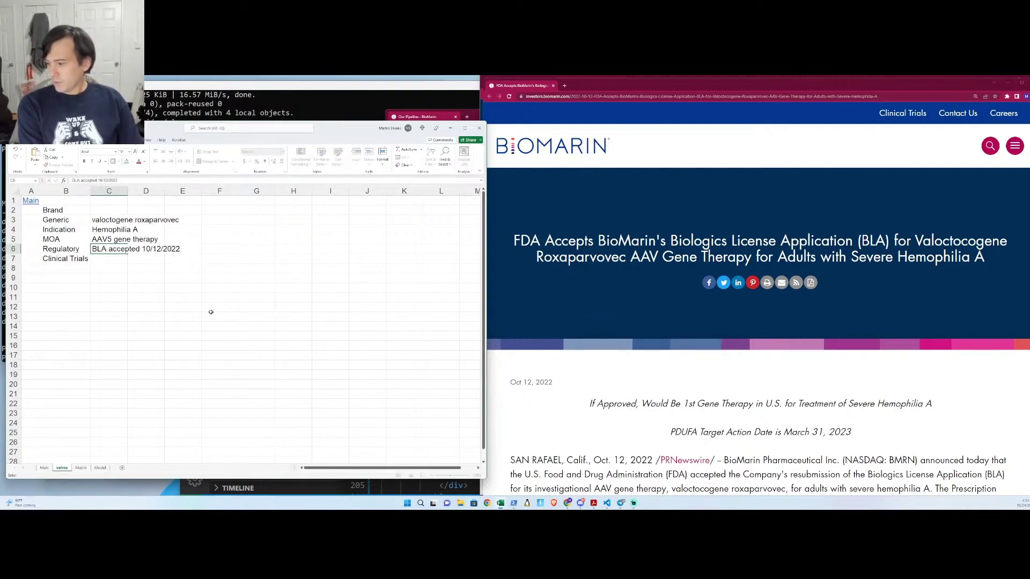
{"action": "type", "text": ", PDUFA 3/31/2023"}
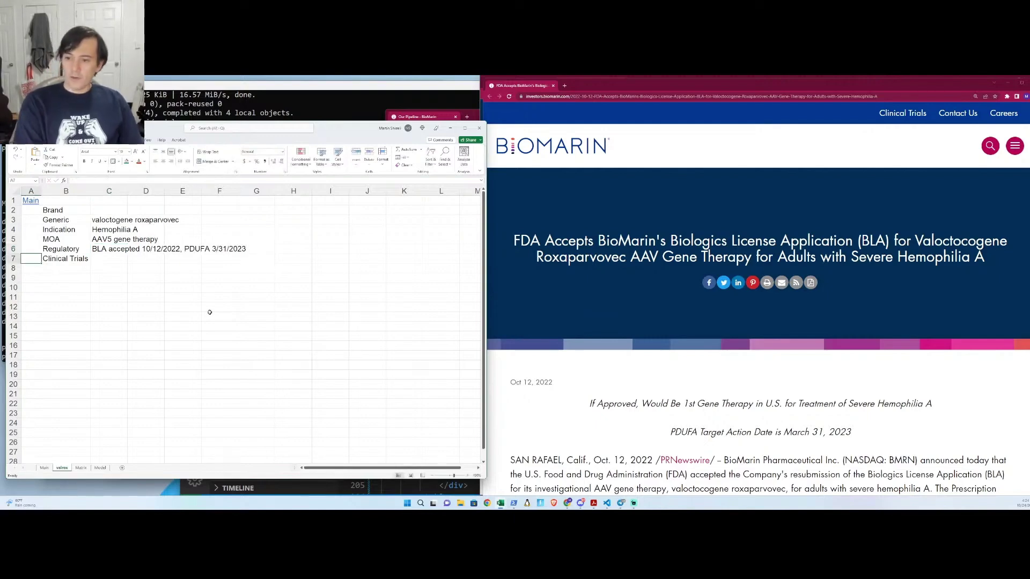
{"action": "key", "text": "ctrl+Return"}
{"action": "key", "text": "ctrl+b"}
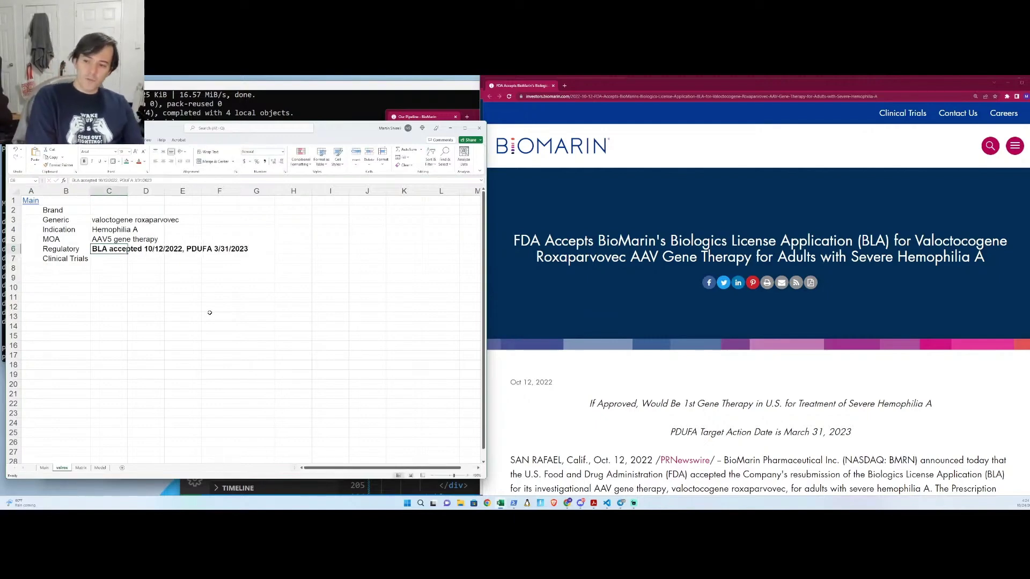
{"action": "key", "text": "ctrl+b"}
{"action": "key", "text": "ctrl+b"}
{"action": "key", "text": "ctrl+b"}
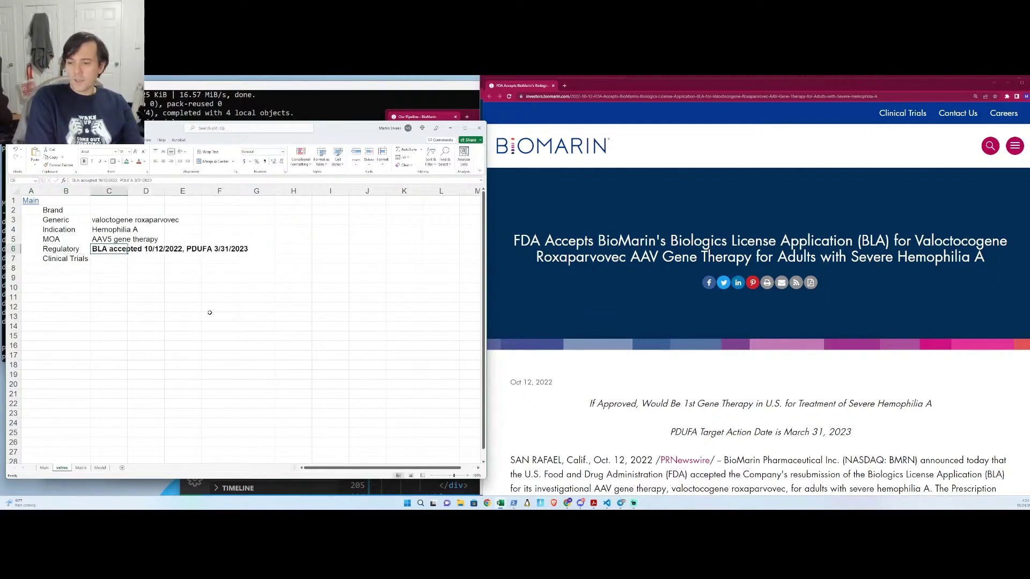
{"action": "key", "text": "ctrl+b"}
{"action": "key", "text": "ctrl+b"}
{"action": "key", "text": "Left"}
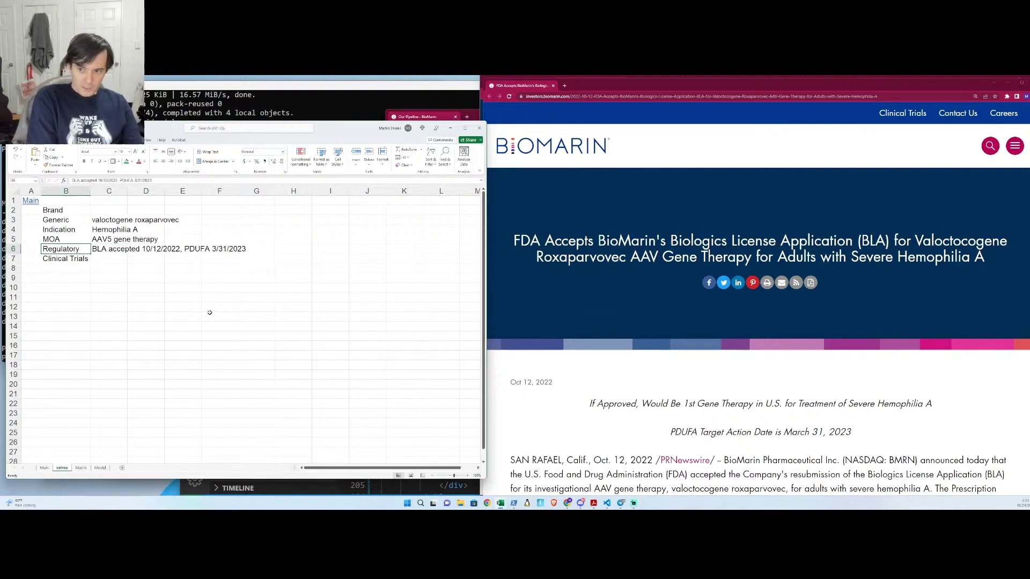
{"action": "key", "text": "Down"}
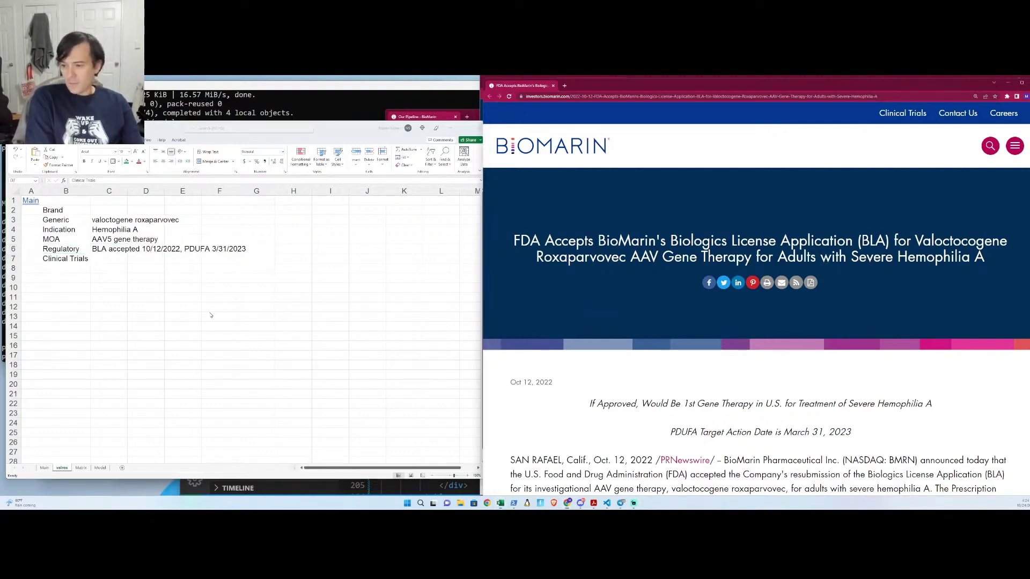
- On the Matrix sheet, make the share value in F6, for Val 800 and Vox 2000, bold with a green fill
{"action": "key", "text": "ctrl+Page_Down"}
{"action": "key", "text": "Down"}
{"action": "key", "text": "Down"}
{"action": "key", "text": "Down"}
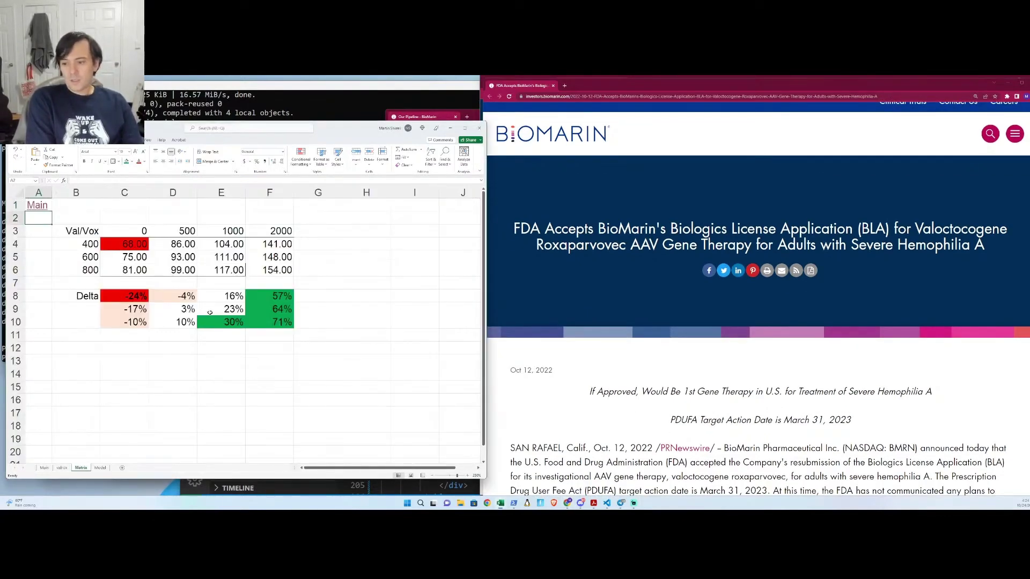
{"action": "key", "text": "Right"}
{"action": "key", "text": "Right"}
{"action": "key", "text": "Down"}
{"action": "key", "text": "Down"}
{"action": "key", "text": "Right"}
{"action": "key", "text": "Right"}
{"action": "key", "text": "Right"}
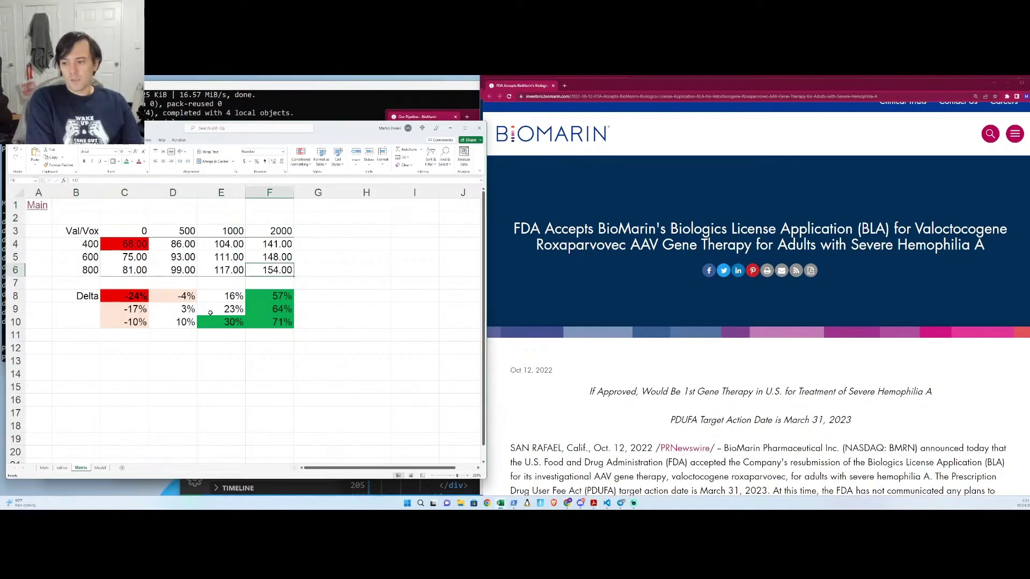
{"action": "key", "text": "ctrl+b"}
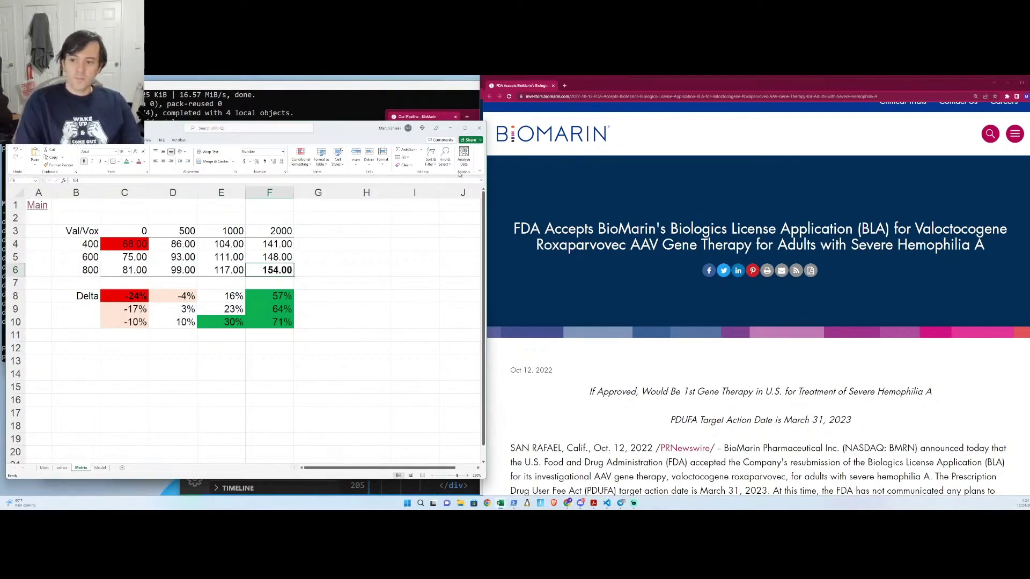
{"action": "left_click", "coordinate": [126, 162]}
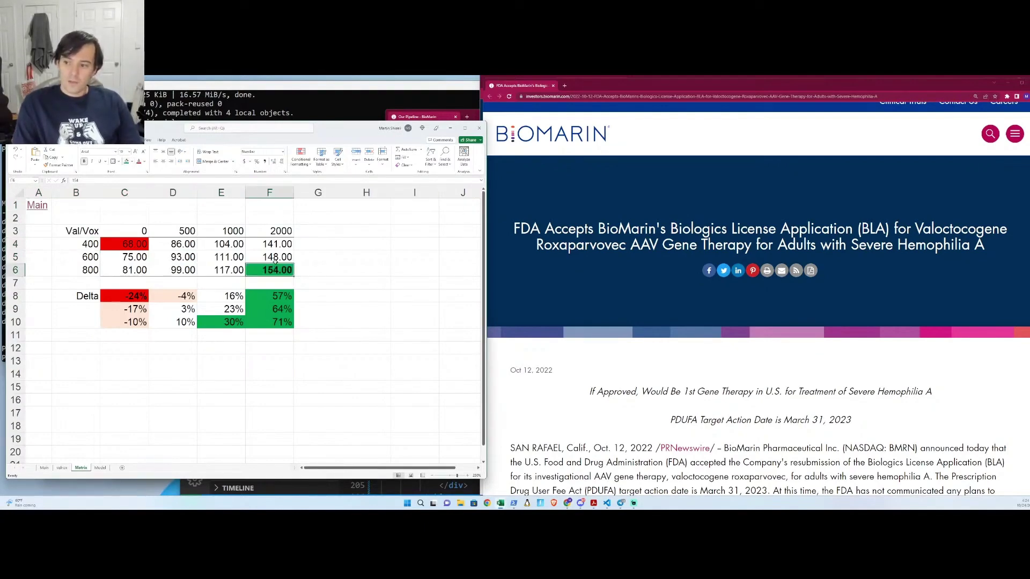
- Apply the same green fill to the share values in F4:F5 and E6 of the Val/Vox matrix
{"action": "mouse_move", "coordinate": [275, 259]}
{"action": "left_mouse_down"}
{"action": "mouse_move", "coordinate": [274, 245]}
{"action": "mouse_move", "coordinate": [201, 217]}
{"action": "mouse_move", "coordinate": [170, 232]}
{"action": "left_mouse_up"}
{"action": "left_click", "coordinate": [126, 161]}
{"action": "left_click", "coordinate": [227, 271]}
{"action": "left_click", "coordinate": [169, 232]}
{"action": "left_click", "coordinate": [215, 267]}
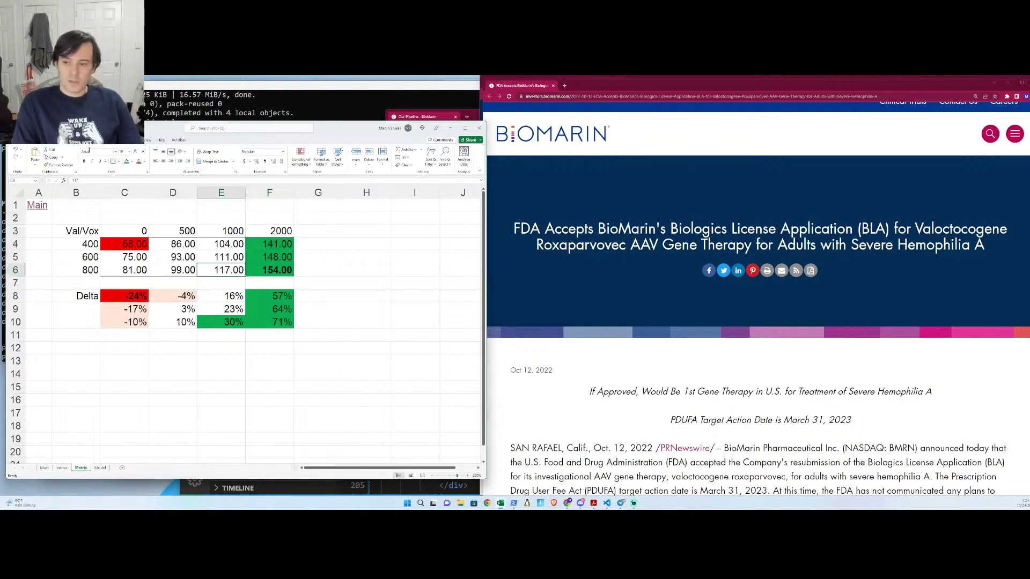
{"action": "left_click", "coordinate": [126, 162]}
- Review the Val/Vox scenarios against their deltas, especially the Vox 2000 column, and open the Model sheet
{"action": "left_click_drag", "start_coordinate": [274, 268], "coordinate": [150, 343]}
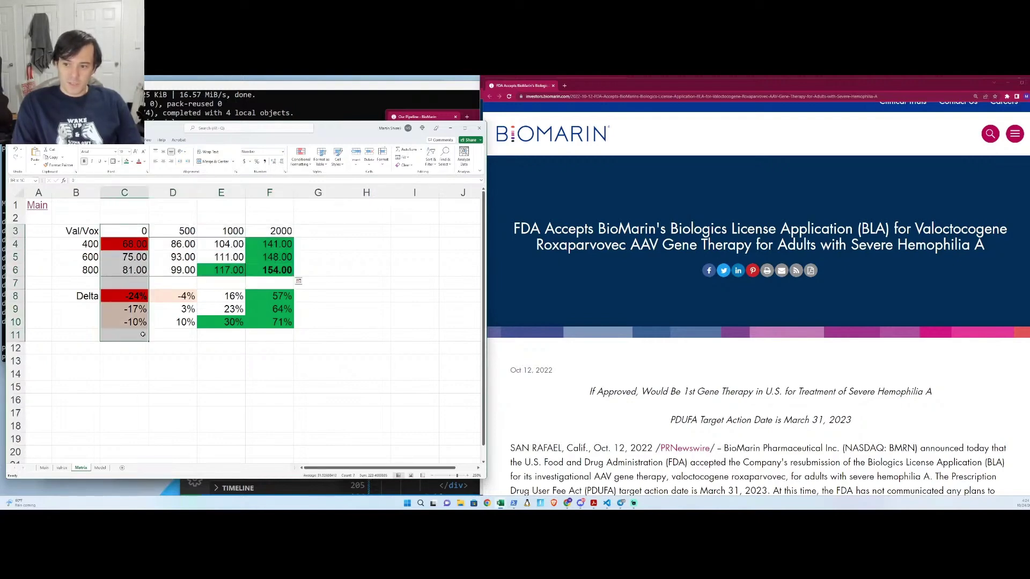
{"action": "left_click_drag", "start_coordinate": [174, 231], "coordinate": [325, 321]}
{"action": "left_click", "coordinate": [324, 321]}
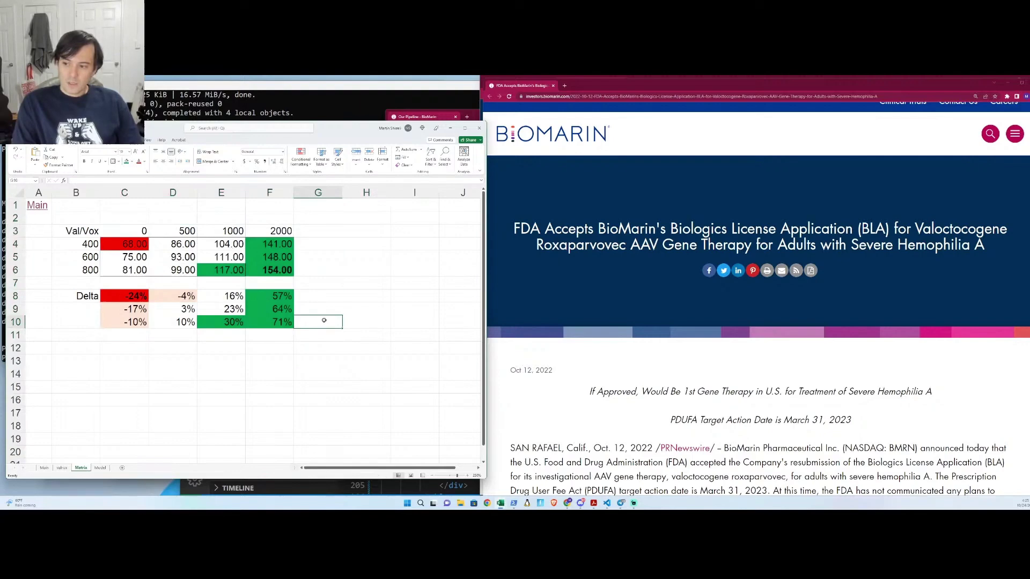
{"action": "left_click", "coordinate": [189, 229]}
{"action": "left_click", "coordinate": [225, 229]}
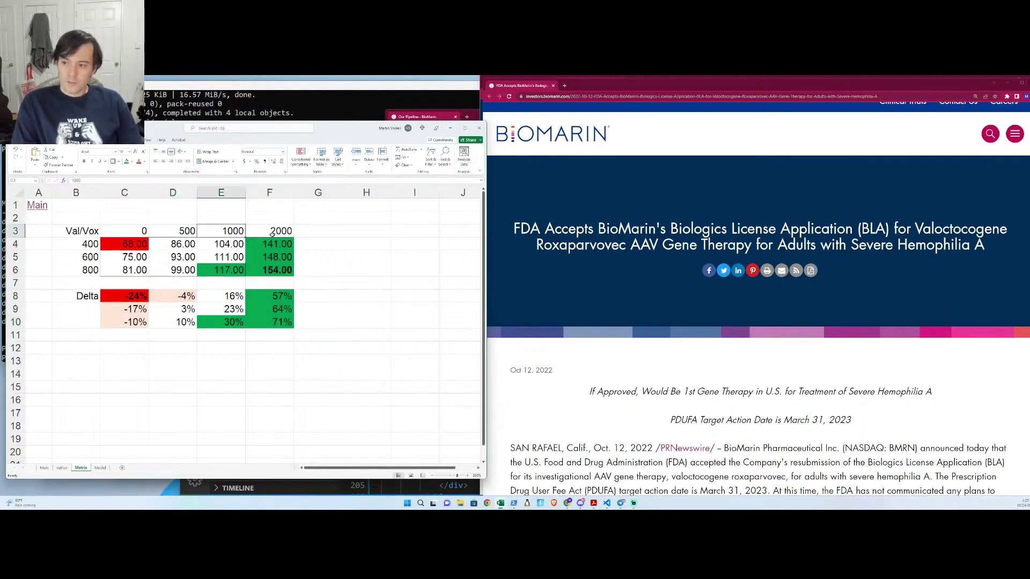
{"action": "left_click", "coordinate": [274, 235]}
{"action": "left_click_drag", "start_coordinate": [276, 296], "coordinate": [279, 316]}
{"action": "left_click", "coordinate": [280, 322]}
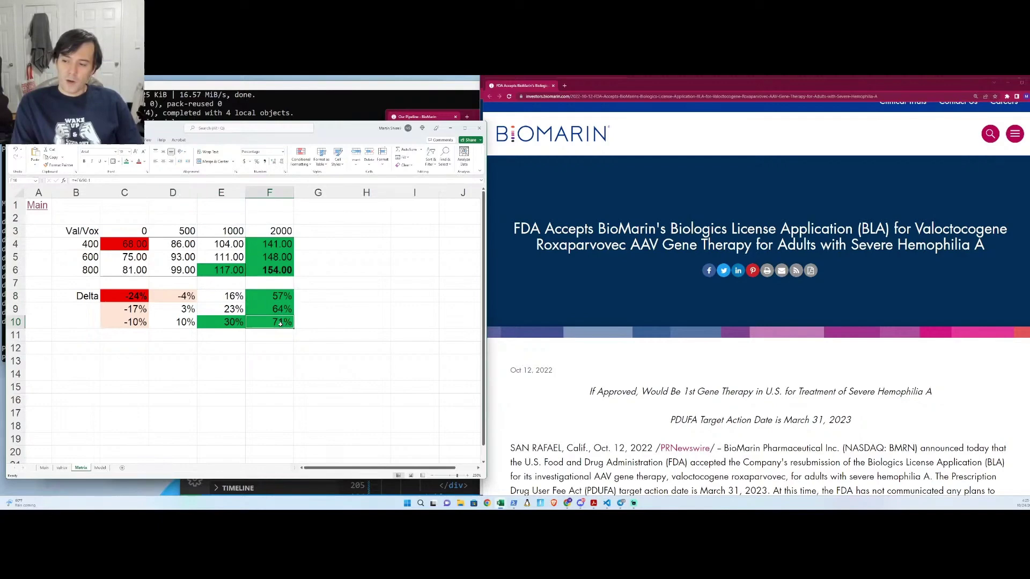
{"action": "left_click_drag", "start_coordinate": [280, 323], "coordinate": [256, 319]}
{"action": "left_click", "coordinate": [74, 231]}
{"action": "left_click", "coordinate": [100, 467]}
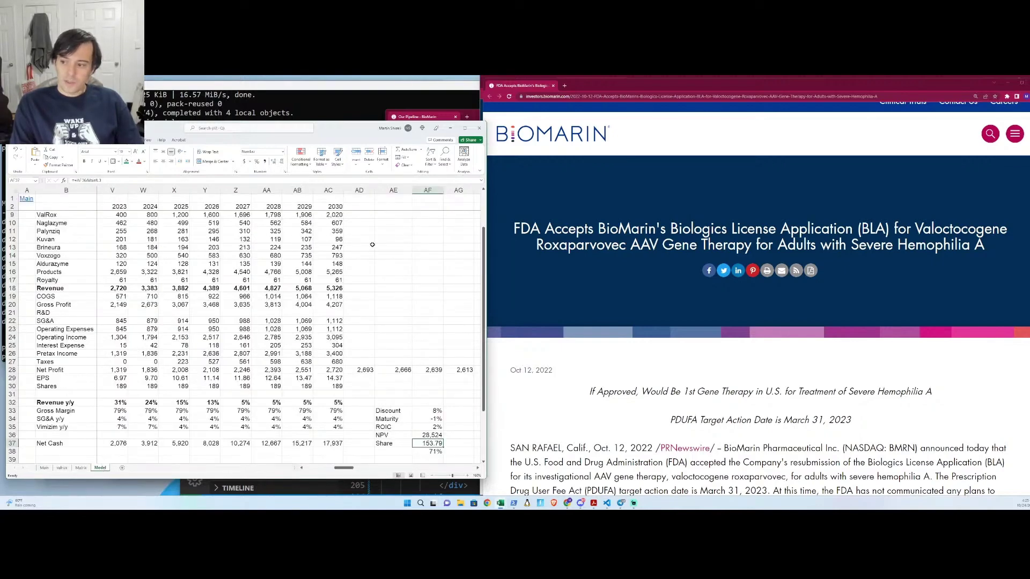
- Read the press release on the BLA resubmission, including the GENEr8-1 Phase 3 study and the supporting clinical data
{"action": "scroll", "coordinate": [697, 383], "scroll_direction": "down", "scroll_amount": 3}
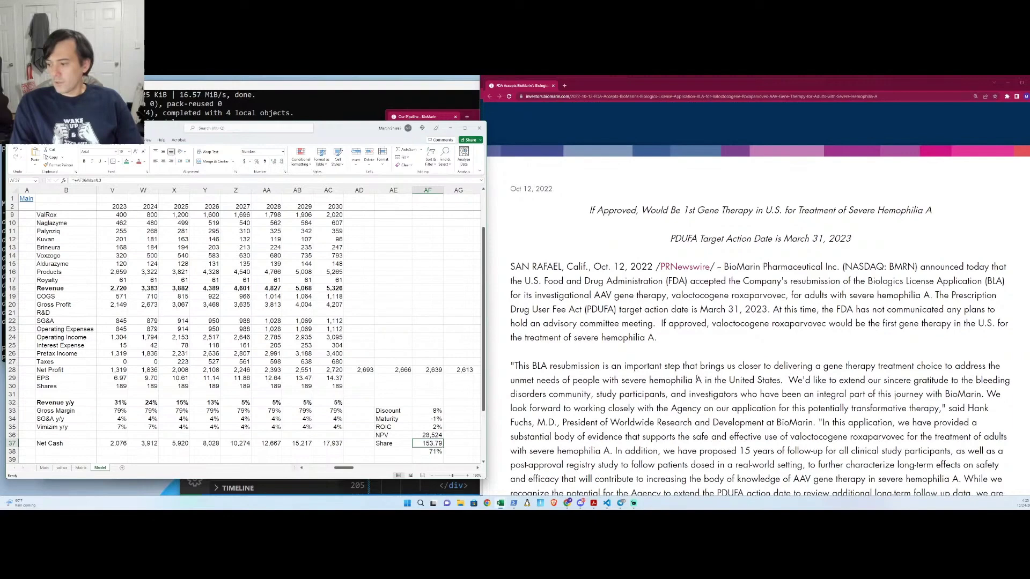
{"action": "left_click_drag", "start_coordinate": [971, 408], "coordinate": [659, 436]}
{"action": "left_click", "coordinate": [659, 435]}
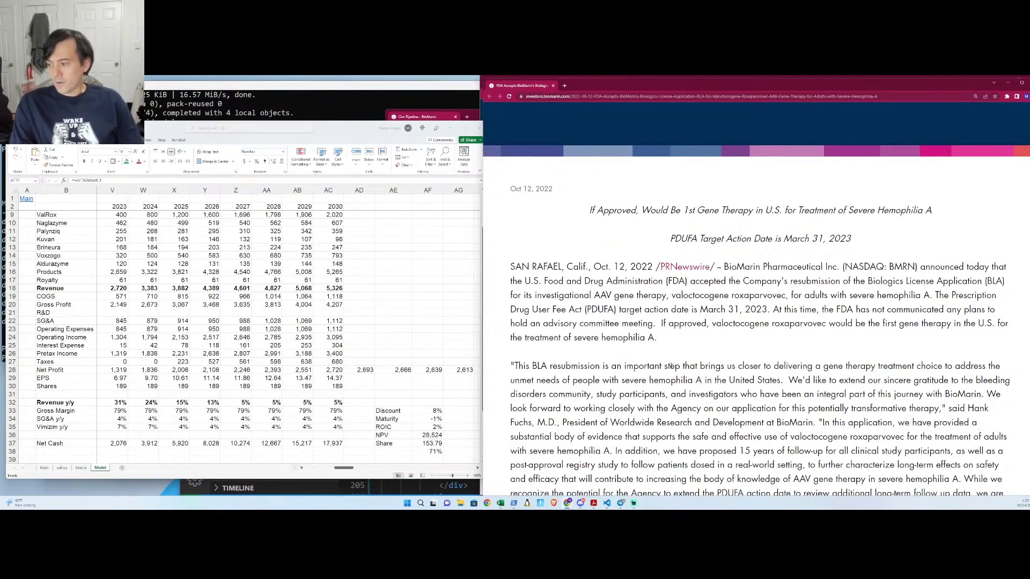
{"action": "scroll", "coordinate": [671, 356], "scroll_direction": "down", "scroll_amount": 3}
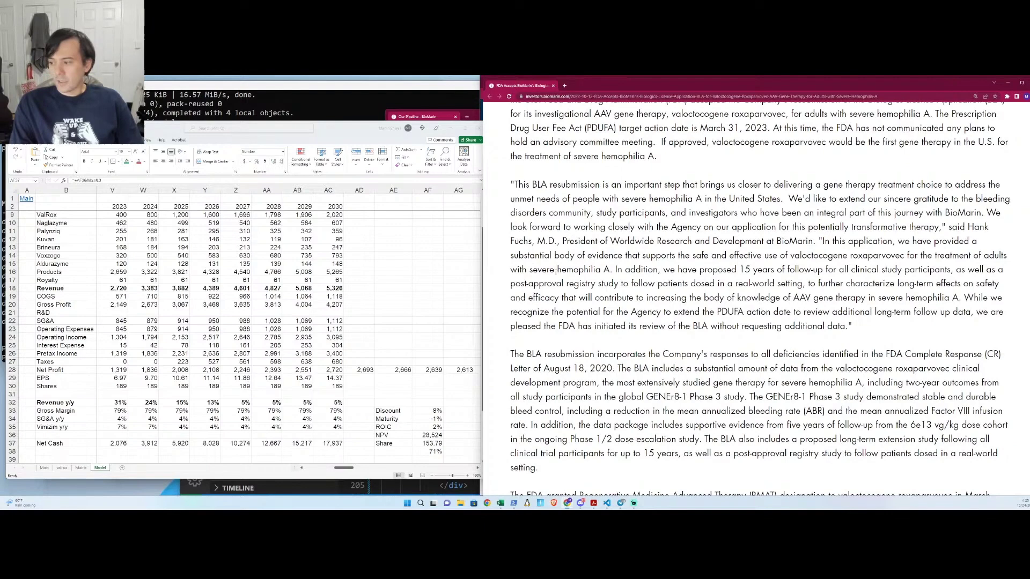
{"action": "scroll", "coordinate": [629, 287], "scroll_direction": "down", "scroll_amount": 1}
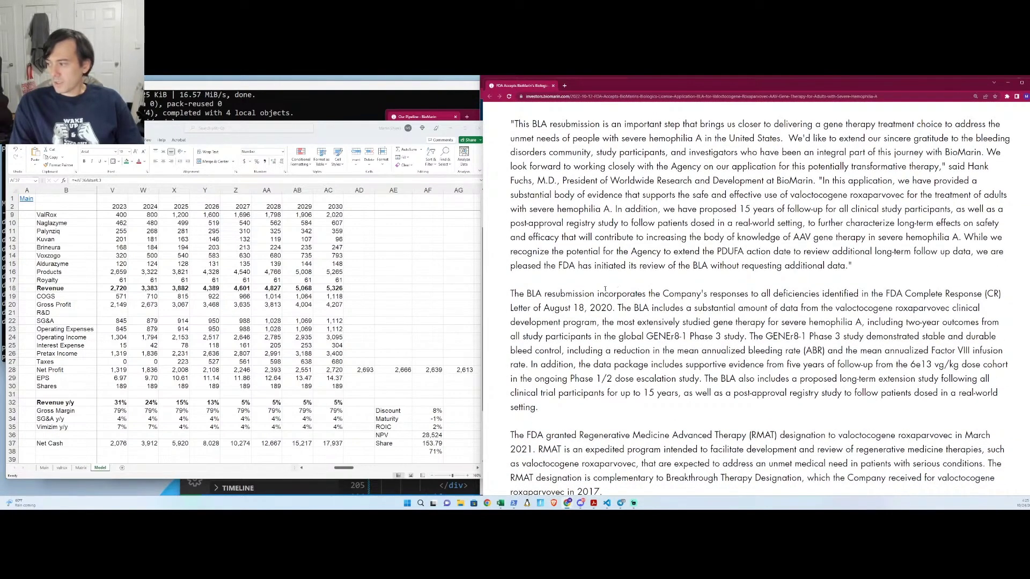
{"action": "left_click_drag", "start_coordinate": [598, 293], "coordinate": [600, 365]}
{"action": "left_click", "coordinate": [599, 365]}
{"action": "left_click", "coordinate": [471, 376]}
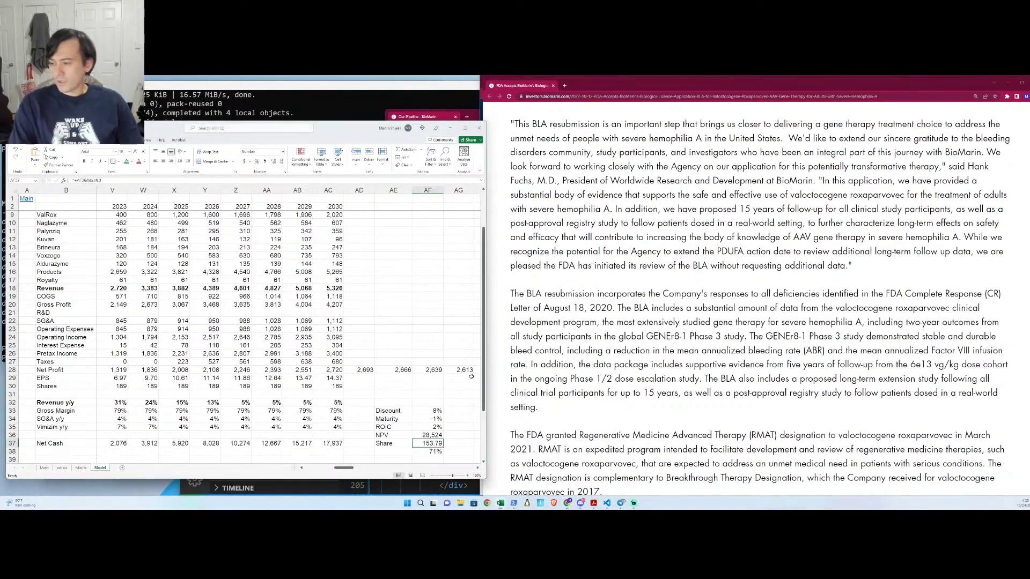
- On the valrox sheet, enter the heading Phase III "GENEr8-1" in C8 under Clinical Trials, bold and underlined
{"action": "key", "text": "ctrl+Page_Up"}
{"action": "key", "text": "ctrl+Page_Up"}
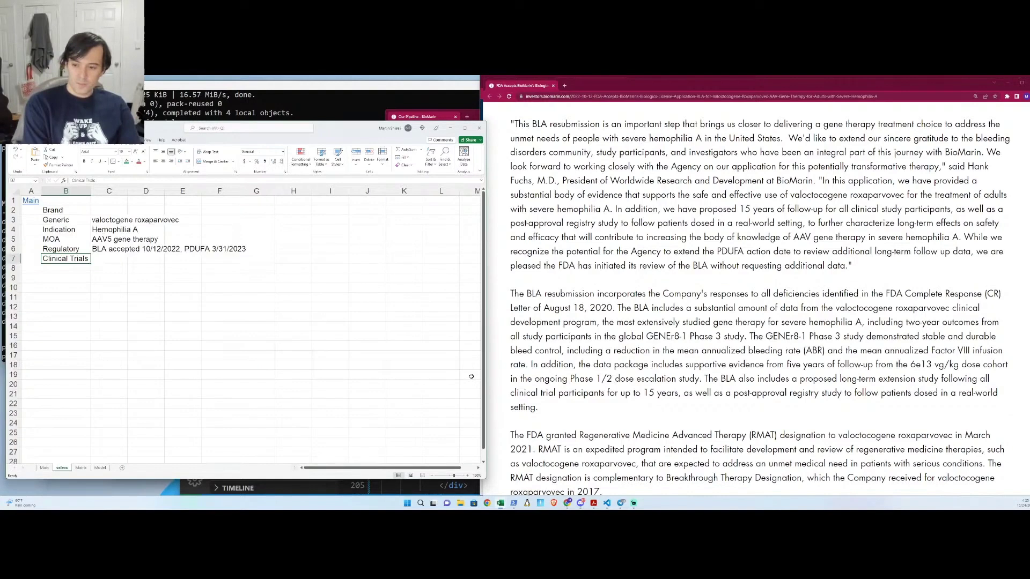
{"action": "key", "text": "Right"}
{"action": "type", "text": "Phase II"}
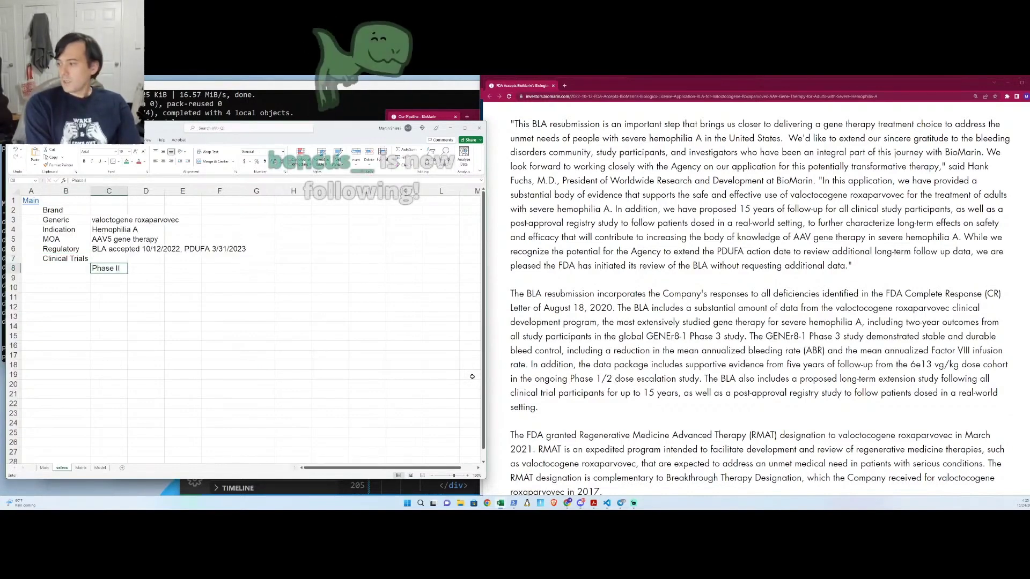
{"action": "type", "text": "I \"GENEr8"}
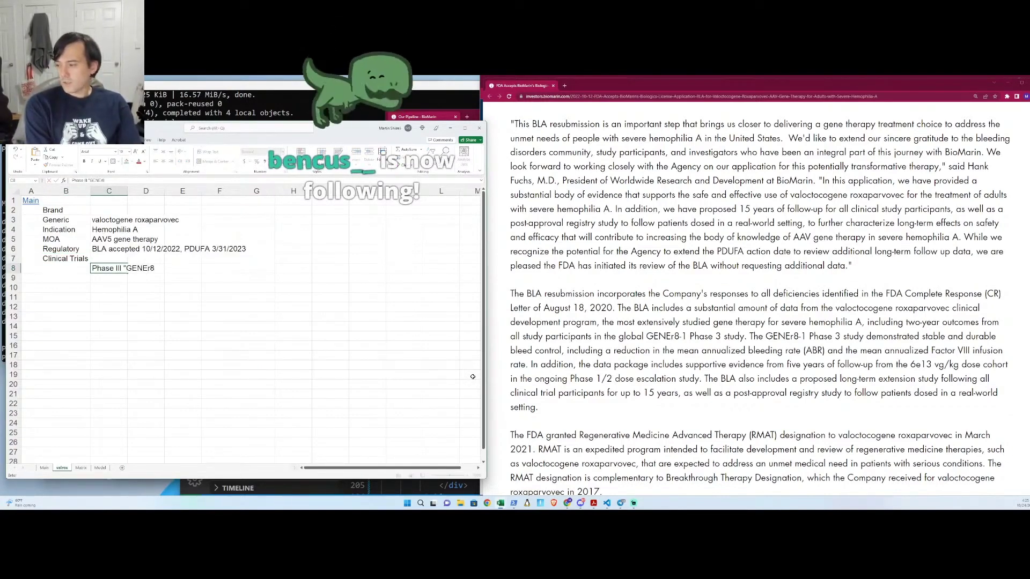
{"action": "type", "text": "-1\""}
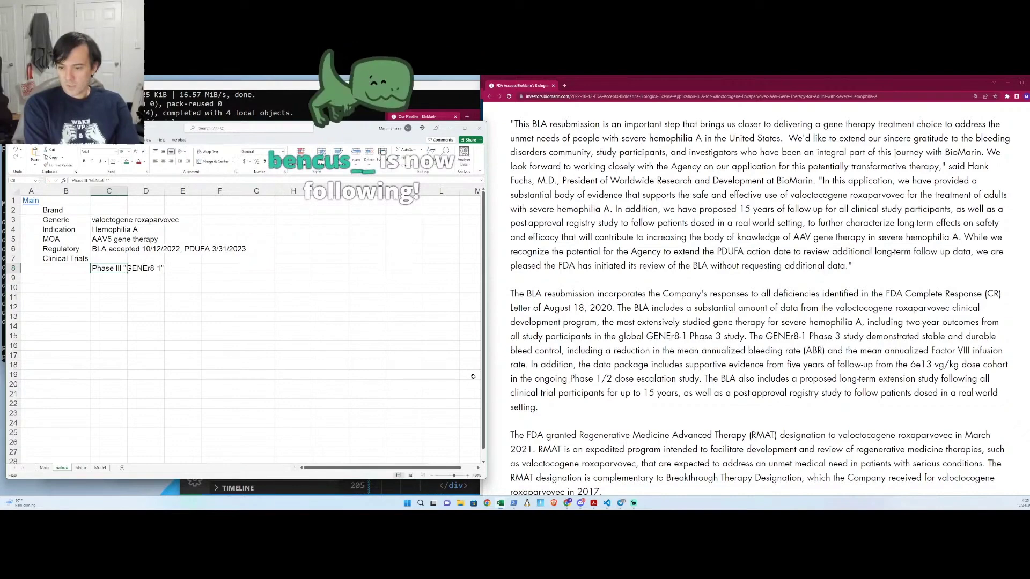
{"action": "key", "text": "ctrl+Return"}
{"action": "key", "text": "ctrl+b"}
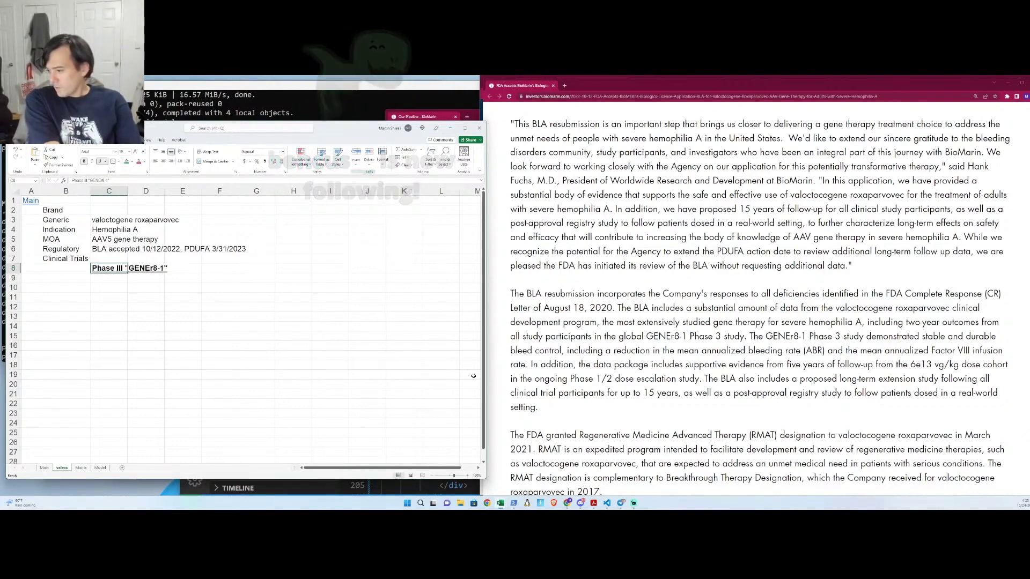
- Examine the press release's Robust Clinical Program and Safety Summary sections for trial findings worth recording
{"action": "key", "text": "alt+Tab"}
{"action": "scroll", "coordinate": [756, 297], "scroll_direction": "down", "scroll_amount": 7}
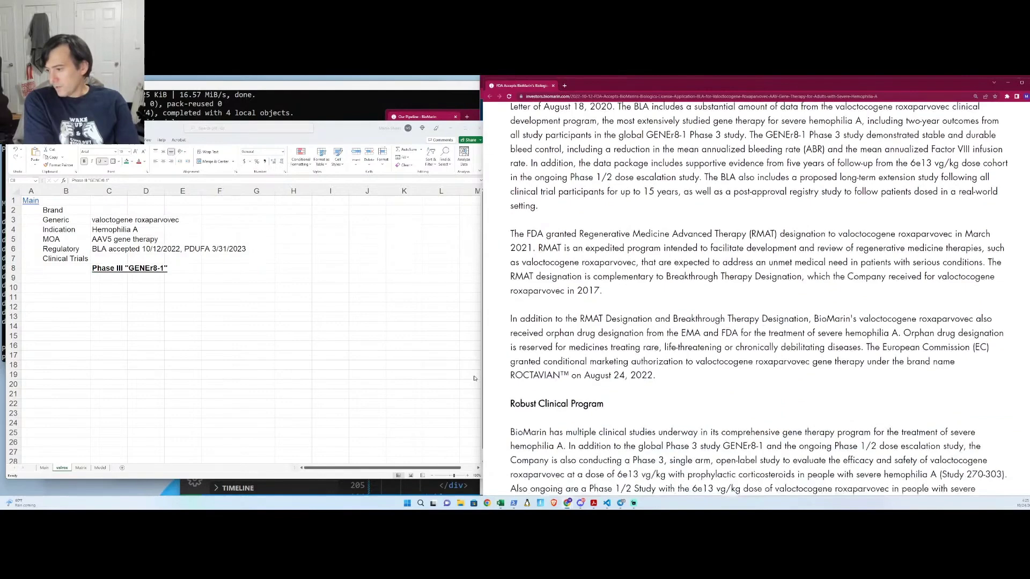
{"action": "left_click", "coordinate": [474, 375]}
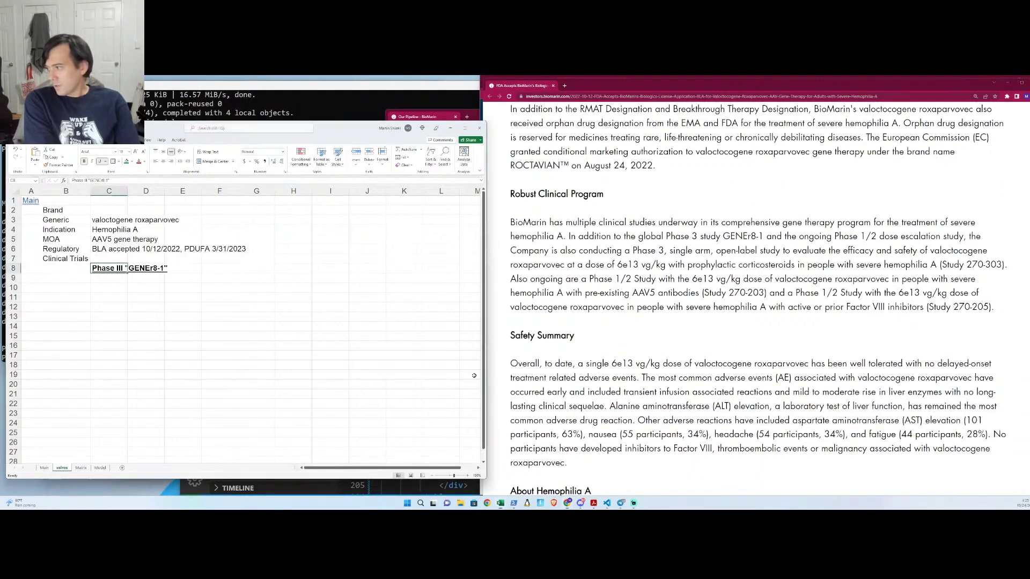
{"action": "key", "text": "Down"}
{"action": "key", "text": "Down"}
{"action": "key", "text": "Down"}
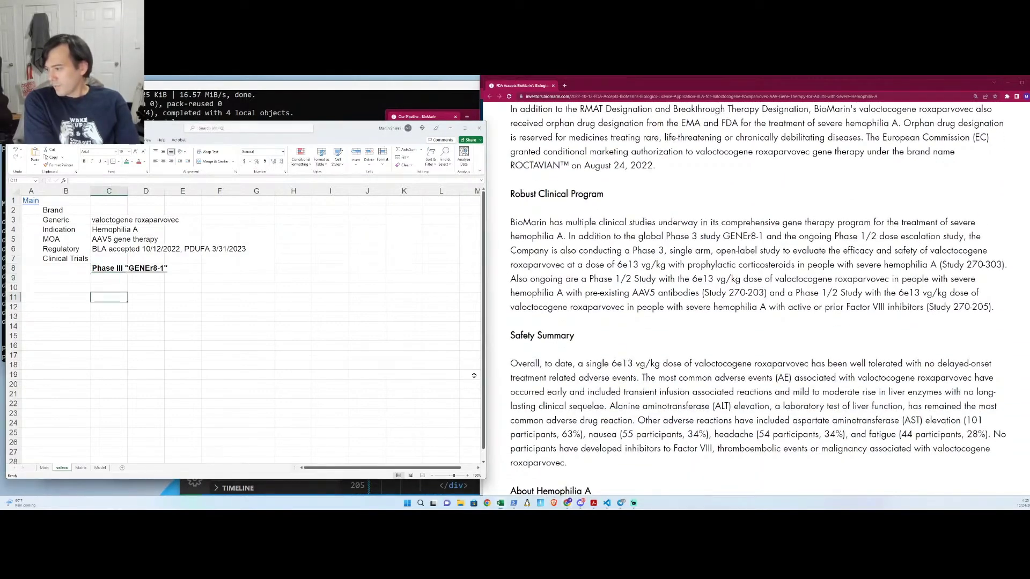
{"action": "key", "text": "alt+Tab"}
{"action": "key", "text": "alt+f"}
{"action": "key", "text": "alt+Tab"}
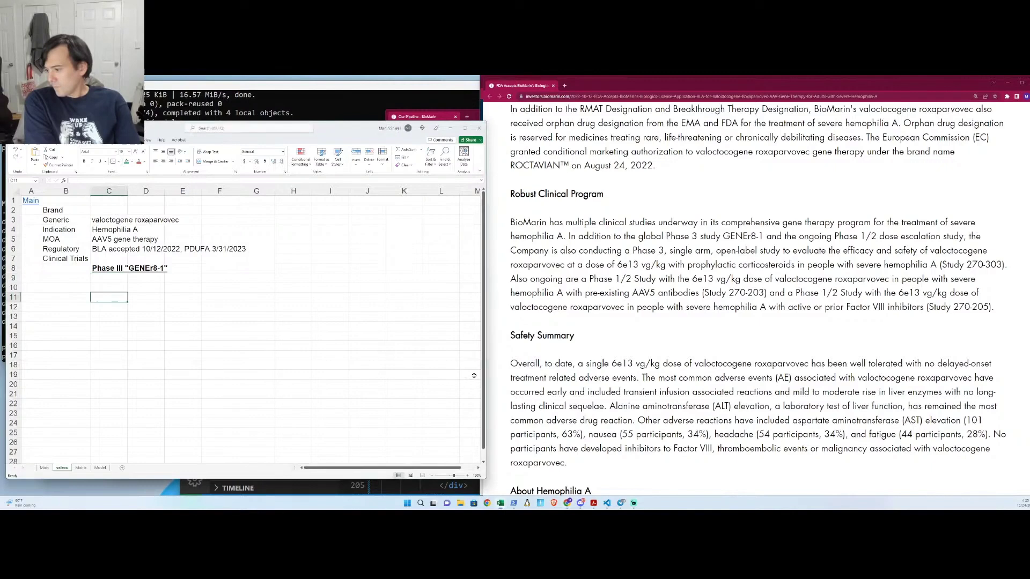
{"action": "key", "text": "alt+Tab"}
{"action": "key", "text": "alt+f"}
{"action": "key", "text": "Escape"}
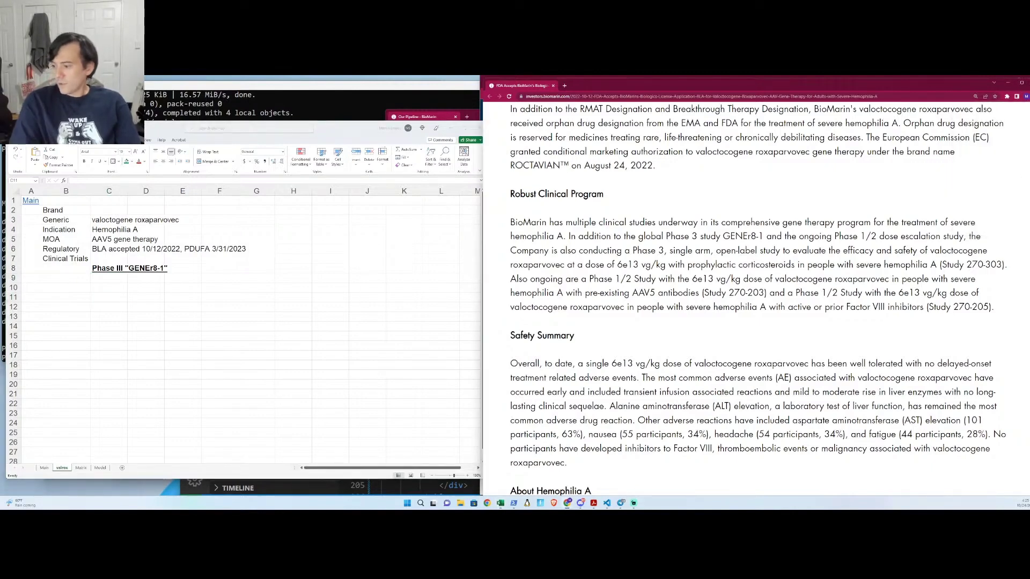
- Copy the Safety Summary's closing sentence about no participants developing Factor VIII inhibitors into C9 below the Phase III heading
{"action": "left_click_drag", "start_coordinate": [602, 448], "coordinate": [567, 462]}
{"action": "key", "text": "ctrl+c"}
{"action": "left_click", "coordinate": [166, 292]}
{"action": "left_click", "coordinate": [104, 280]}
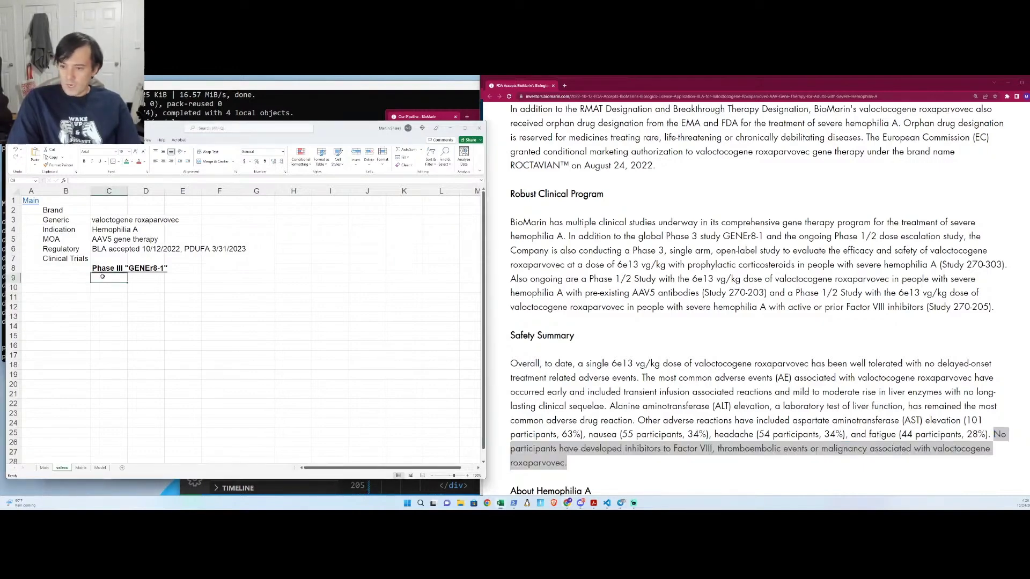
{"action": "key", "text": "ctrl+v"}
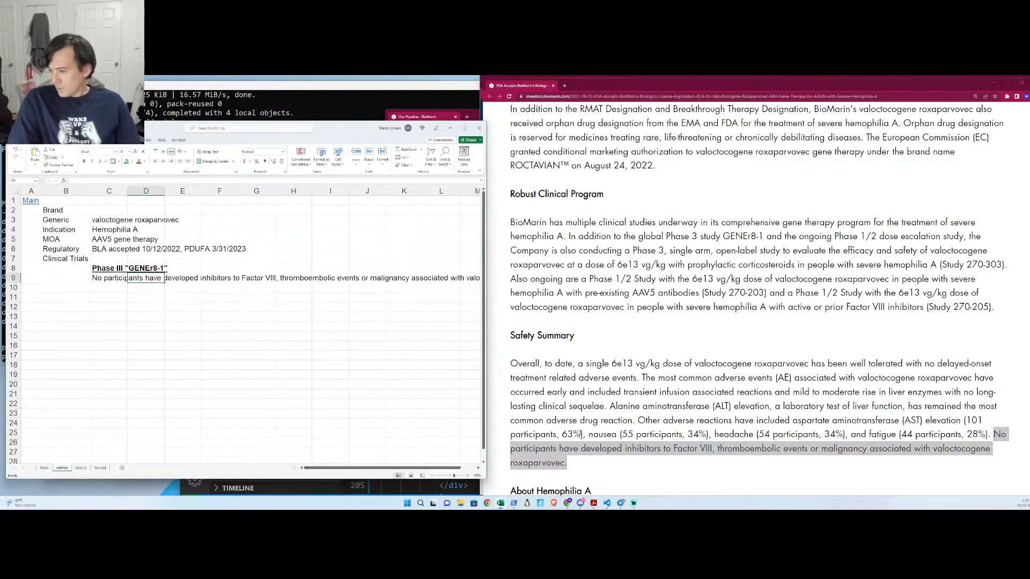
- Read the rest of the safety summary and the About Hemophilia A section for the disease's prevalence
{"action": "left_click_drag", "start_coordinate": [581, 434], "coordinate": [592, 363]}
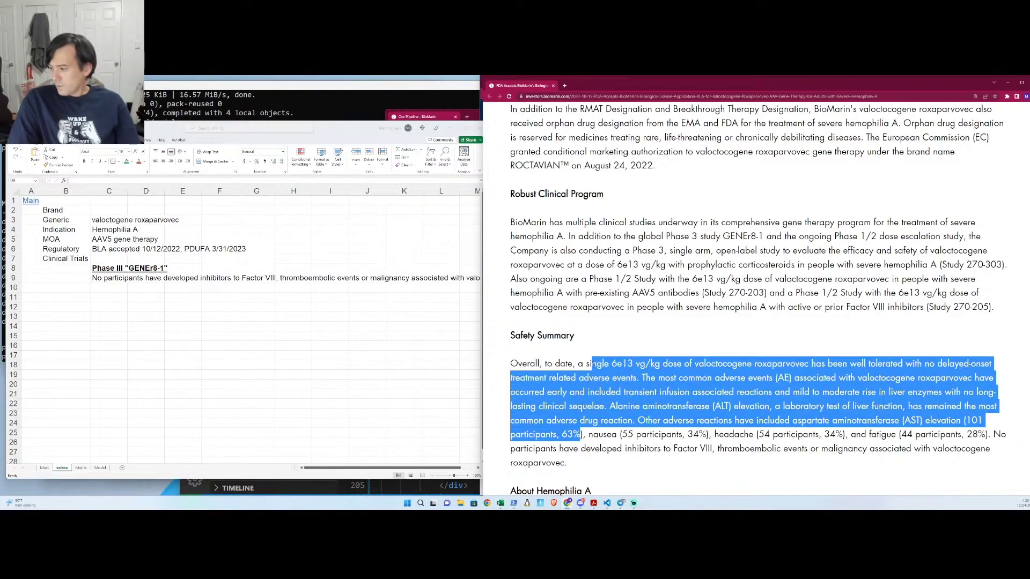
{"action": "left_click", "coordinate": [611, 412]}
{"action": "scroll", "coordinate": [611, 412], "scroll_direction": "down", "scroll_amount": 3}
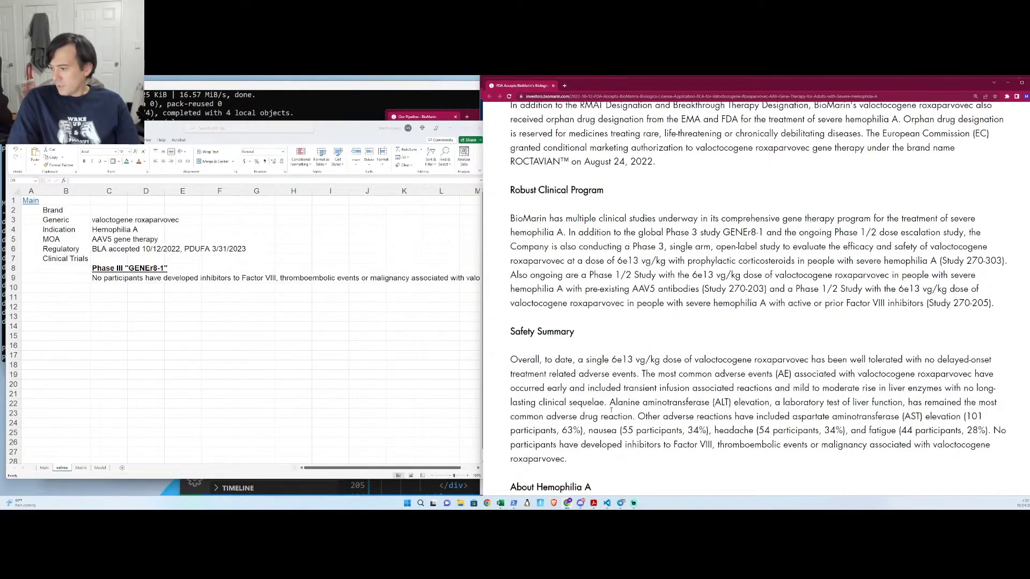
{"action": "scroll", "coordinate": [605, 410], "scroll_direction": "down", "scroll_amount": 2}
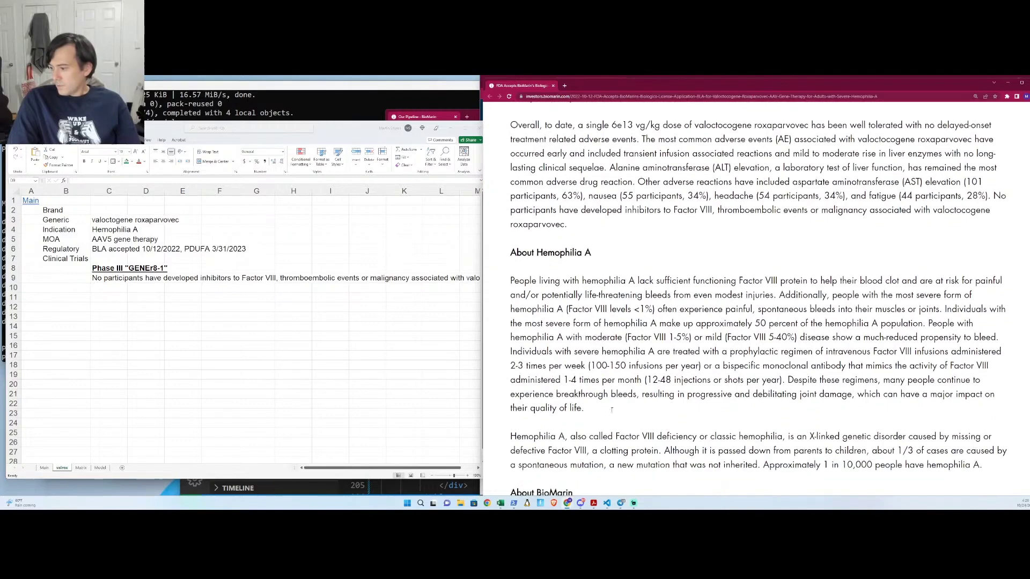
{"action": "left_click_drag", "start_coordinate": [578, 441], "coordinate": [537, 432]}
{"action": "left_click", "coordinate": [538, 432]}
- Extend the Indication entry in C4 to read "Hemophilia A. 1:10,000 people have hemophilia"
{"action": "left_click", "coordinate": [190, 273]}
{"action": "left_click", "coordinate": [115, 239]}
{"action": "left_click", "coordinate": [100, 226]}
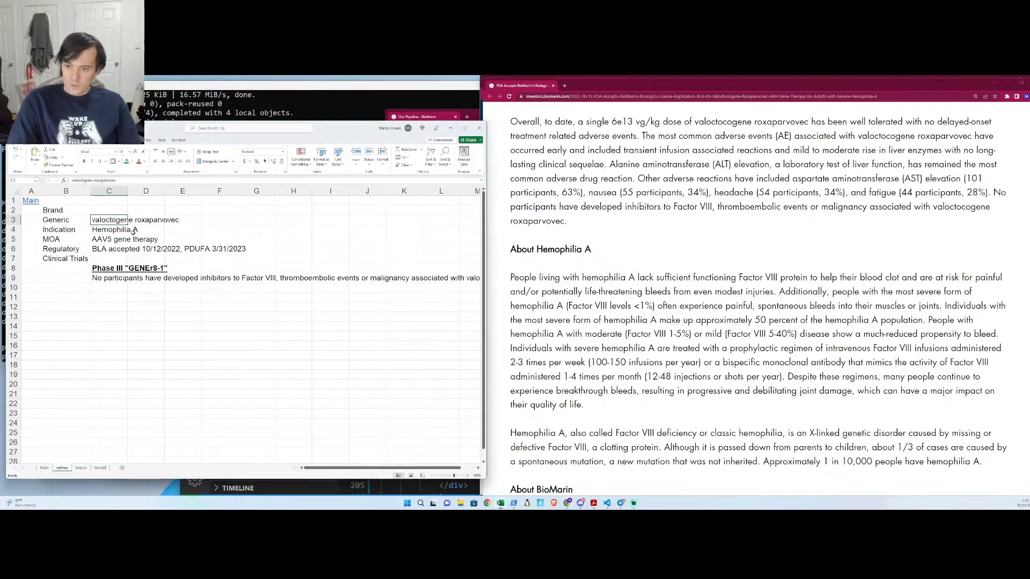
{"action": "double_click", "coordinate": [132, 231]}
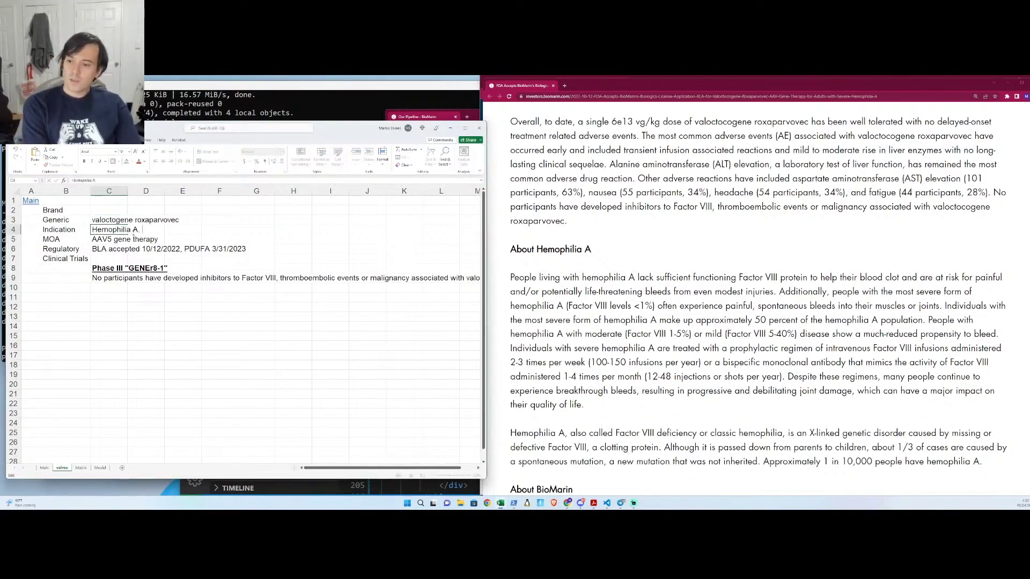
{"action": "type", "text": ";"}
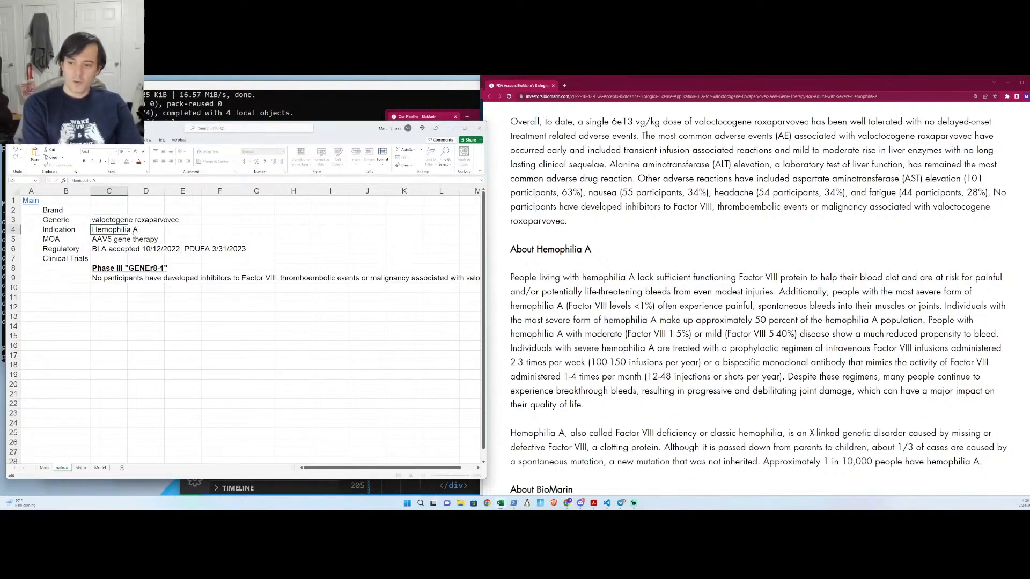
{"action": "type", "text": " 1:10,000 peop"}
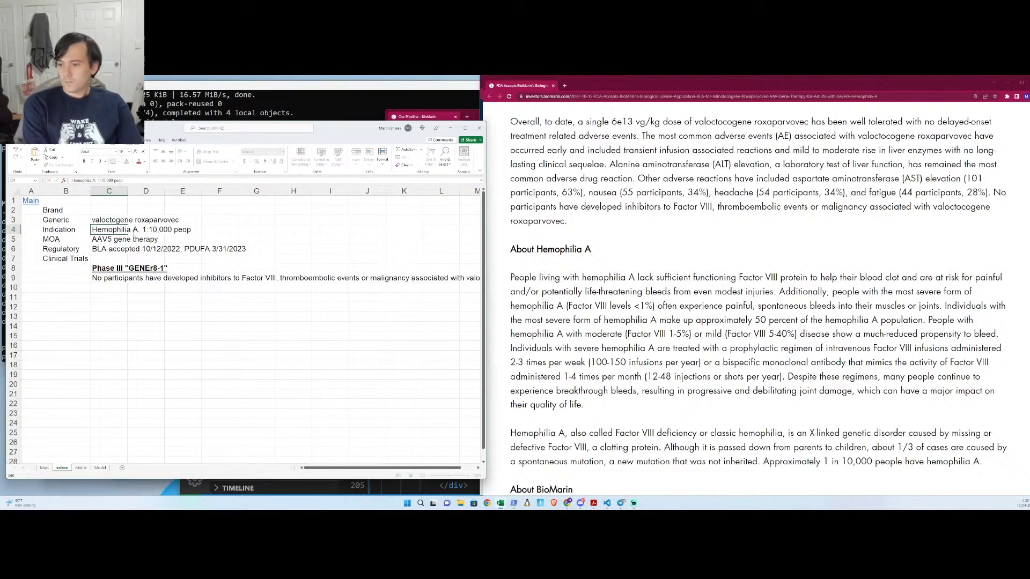
{"action": "type", "text": "le have hemop"}
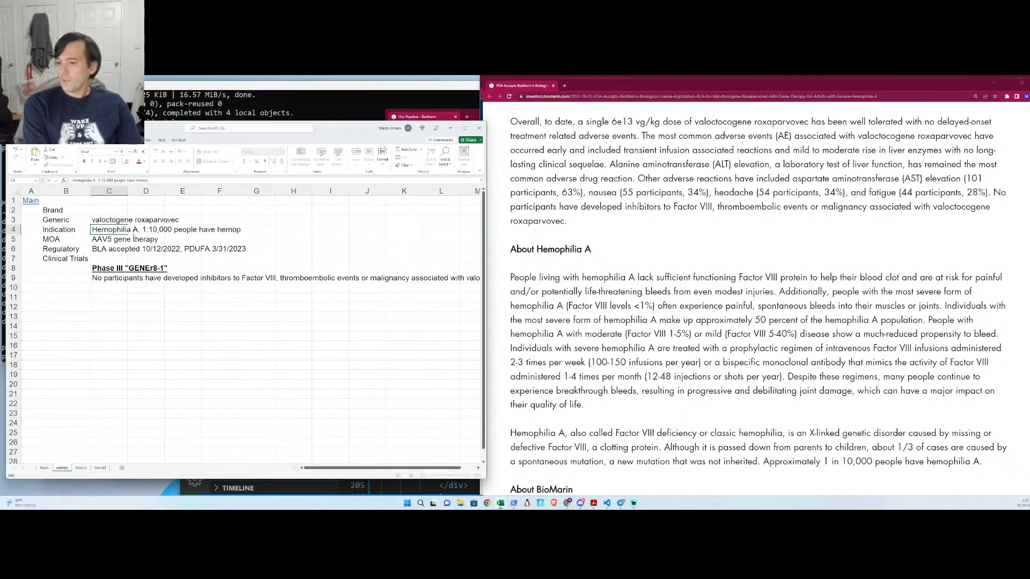
{"action": "type", "text": "hilia"}
- Enter 330,000,000 as a formula in I4 on the Indication row, as the US population figure
{"action": "key", "text": "Tab"}
{"action": "key", "text": "Tab"}
{"action": "key", "text": "Tab"}
{"action": "key", "text": "Tab"}
{"action": "key", "text": "Tab"}
{"action": "key", "text": "Tab"}
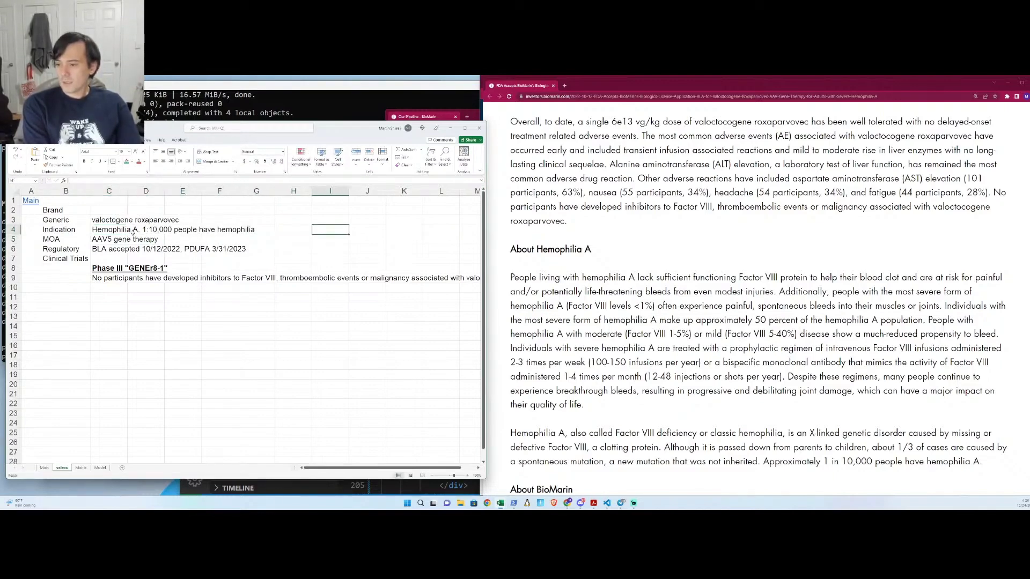
{"action": "type", "text": "="}
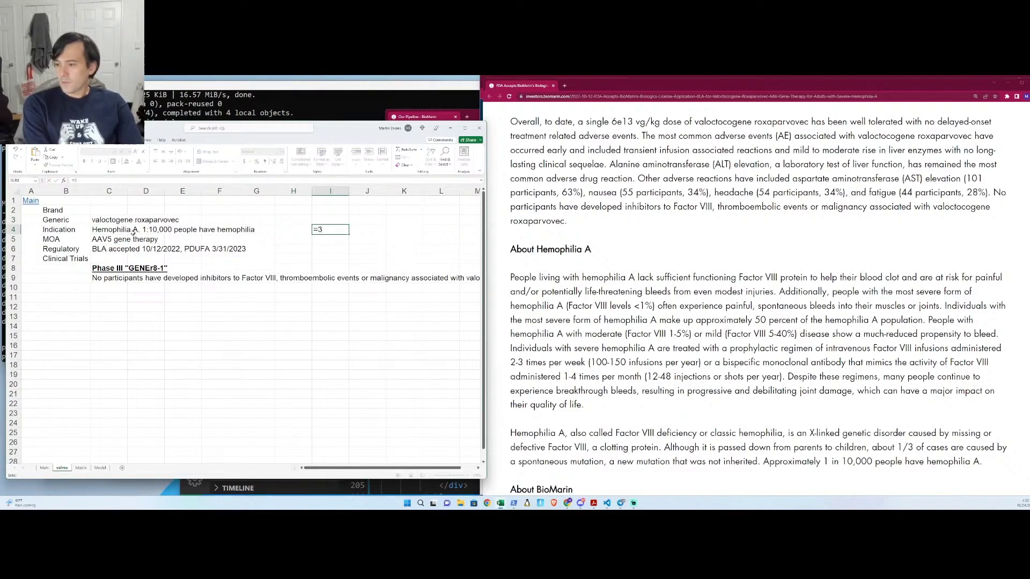
{"action": "type", "text": "330,000,000"}
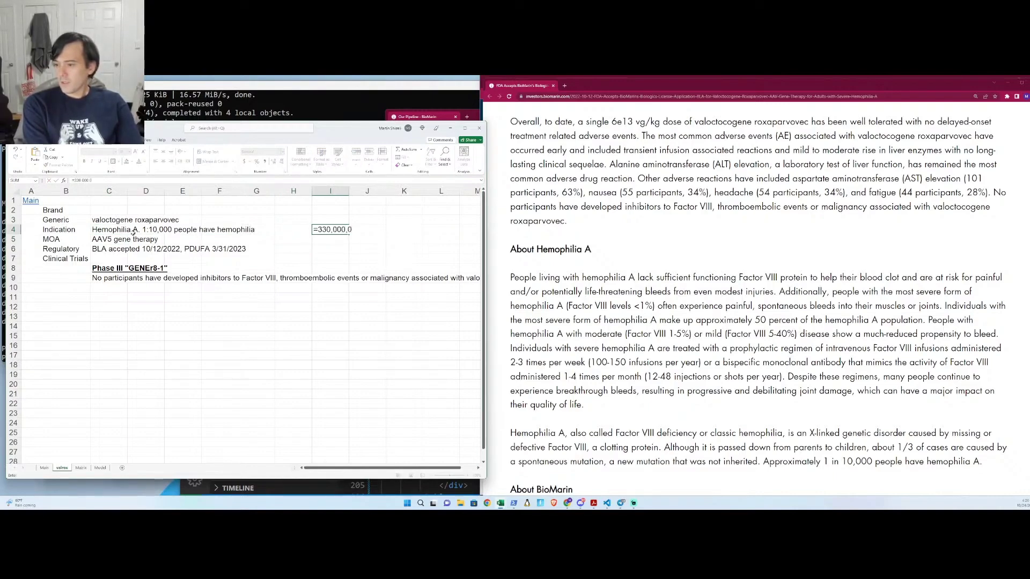
{"action": "key", "text": "Tab"}
{"action": "key", "text": "Return"}
- Search the web for "us population" in a new browser window and close that window
{"action": "key", "text": "alt+Tab"}
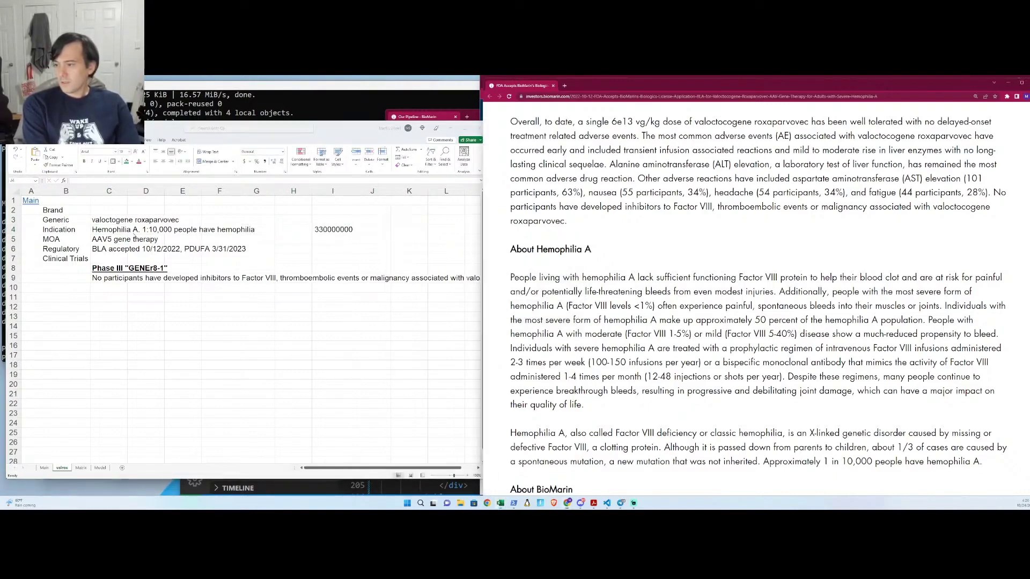
{"action": "key", "text": "ctrl+n"}
{"action": "type", "text": "us population"}
{"action": "key", "text": "Return"}
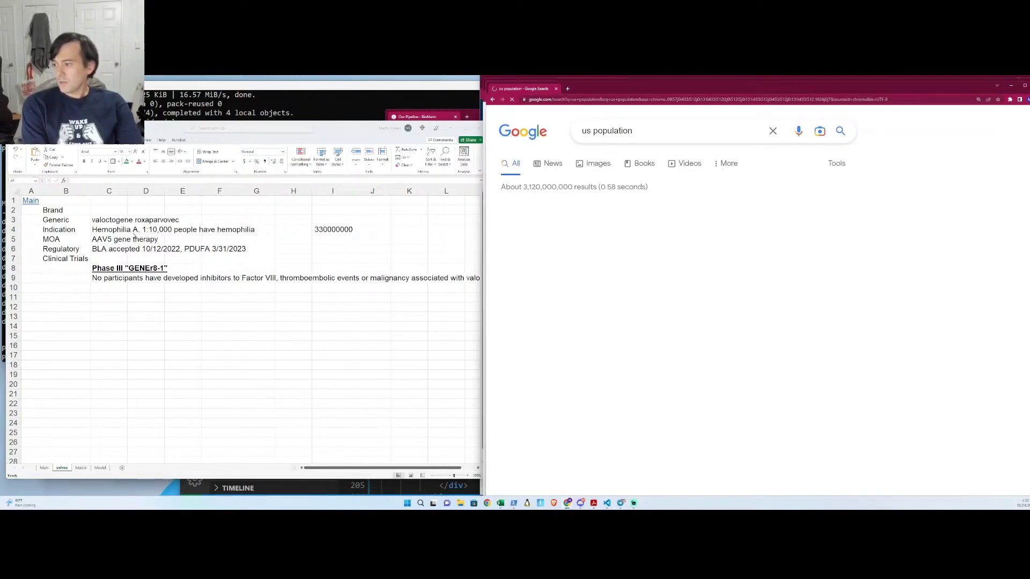
{"action": "key", "text": "ctrl+w"}
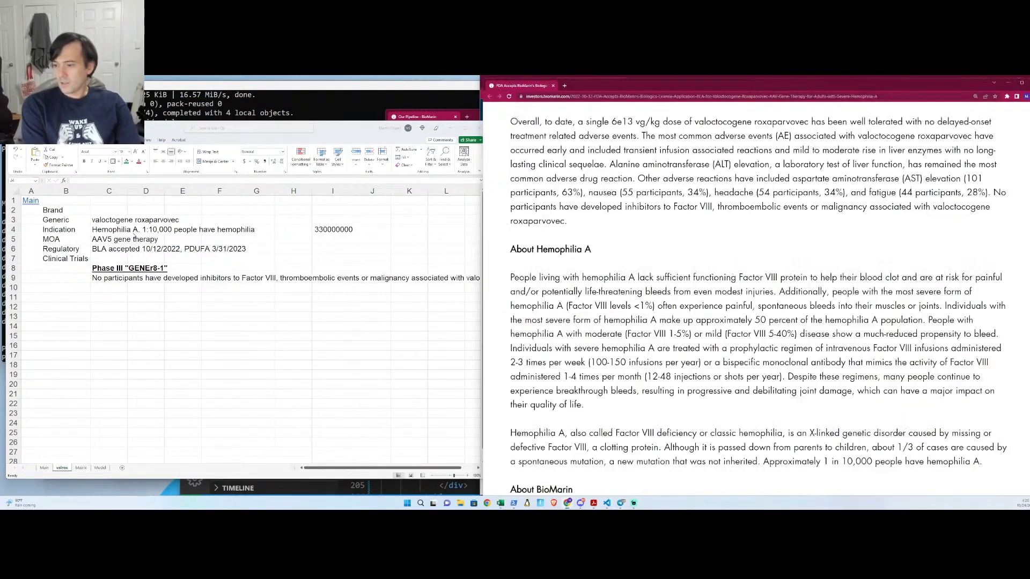
- Divide the population figure in I4 by 10,000 to estimate the number of hemophilia A patients
{"action": "key", "text": "alt+Tab"}
{"action": "key", "text": "Left"}
{"action": "key", "text": "F2"}
{"action": "type", "text": "/100"}
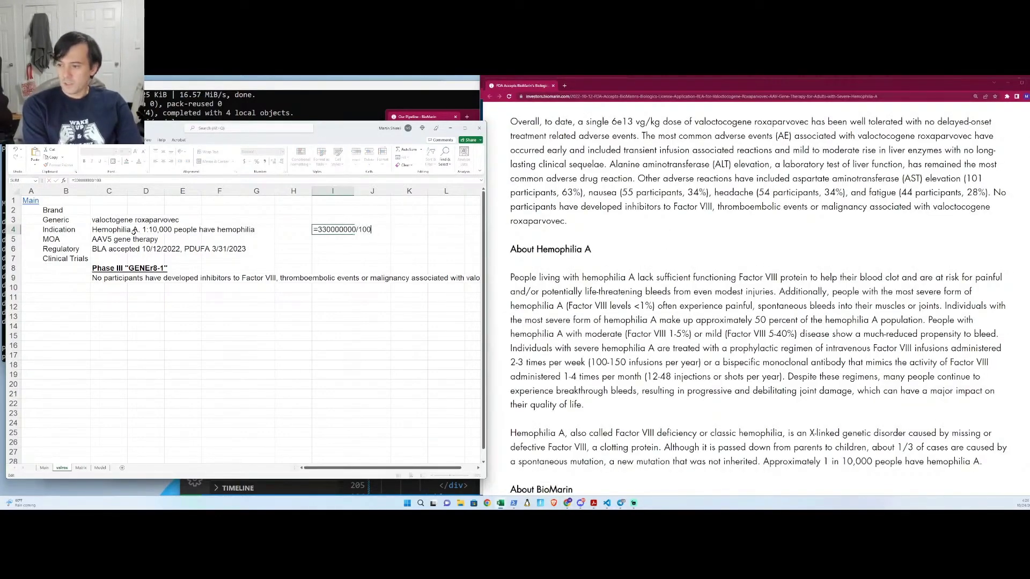
{"action": "key", "text": "ctrl+Return"}
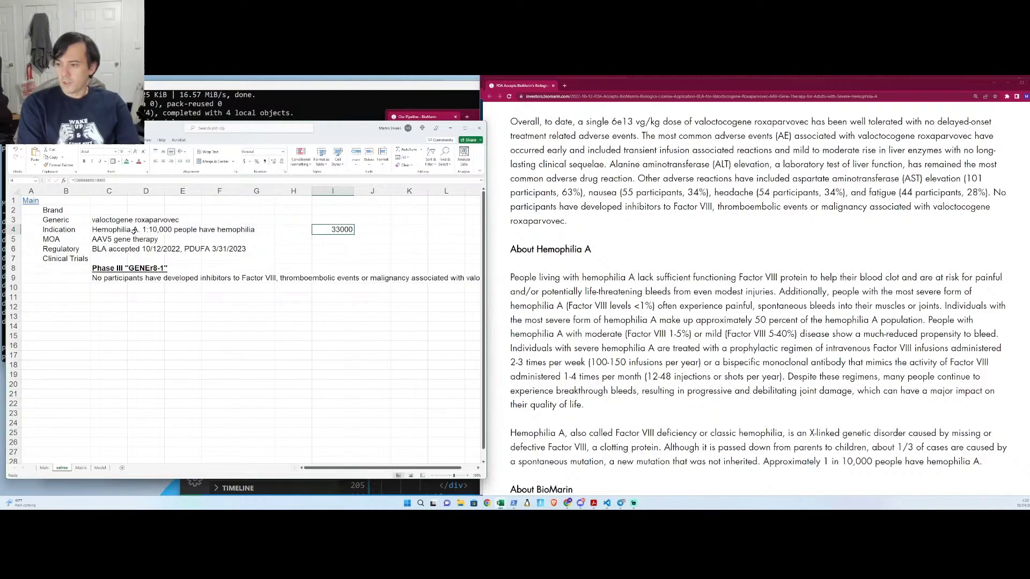
- Format the patient estimate in I4 as a number with 0 decimal places and a thousands separator
{"action": "key", "text": "alt+Tab"}
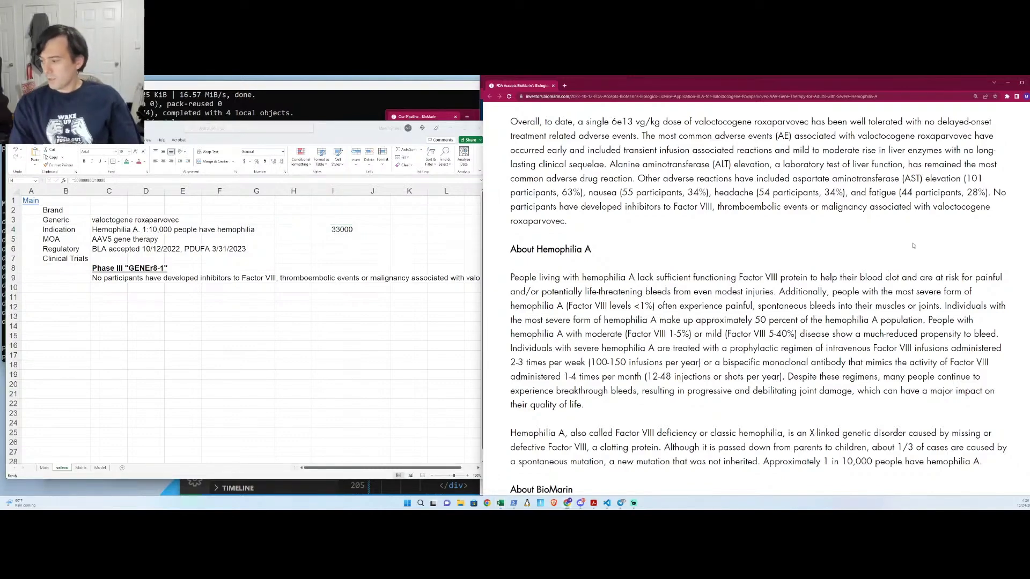
{"action": "scroll", "coordinate": [802, 290], "scroll_direction": "down", "scroll_amount": 2}
{"action": "left_click", "coordinate": [322, 240]}
{"action": "left_click", "coordinate": [327, 241]}
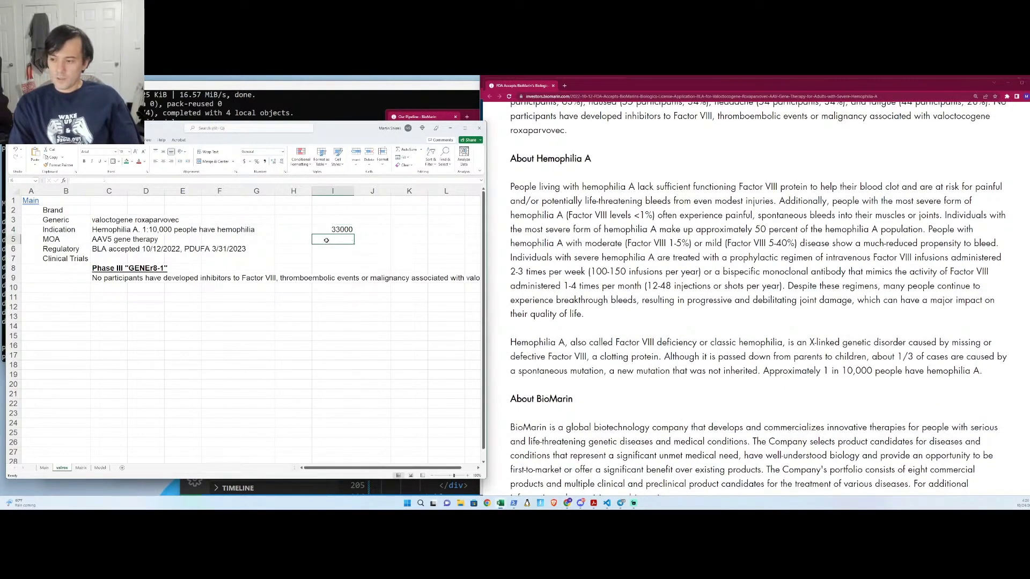
{"action": "left_click", "coordinate": [338, 223]}
{"action": "left_click", "coordinate": [340, 229]}
{"action": "key", "text": "ctrl+1"}
{"action": "key", "text": "Down"}
{"action": "key", "text": "Tab"}
{"action": "type", "text": "0"}
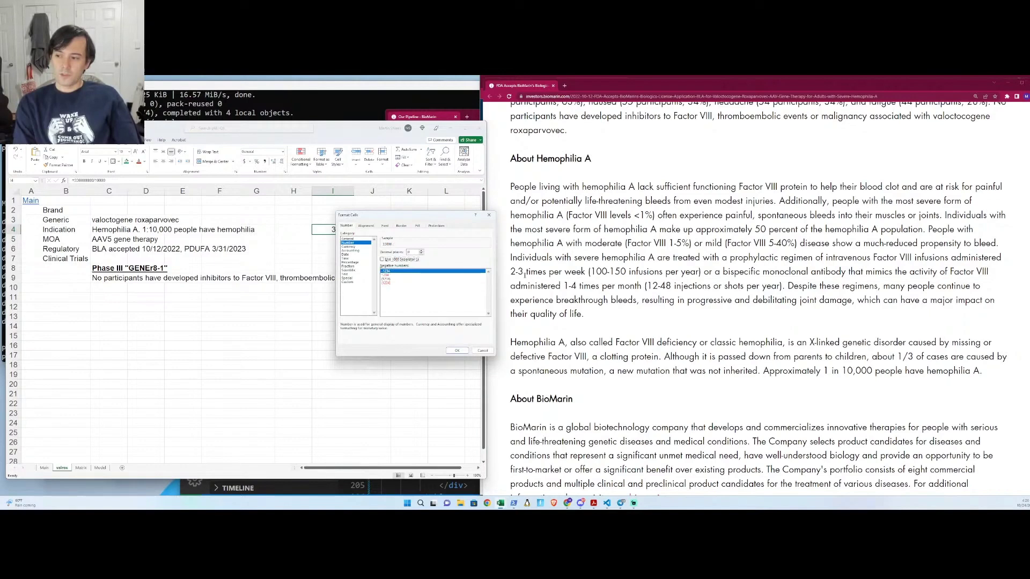
{"action": "key", "text": "alt+u"}
{"action": "key", "text": "Return"}
- Enter a formula in I5 multiplying I4 by 1 and format it as a number with a thousands separator
{"action": "key", "text": "Down"}
{"action": "type", "text": "+"}
{"action": "key", "text": "Up"}
{"action": "type", "text": "*1"}
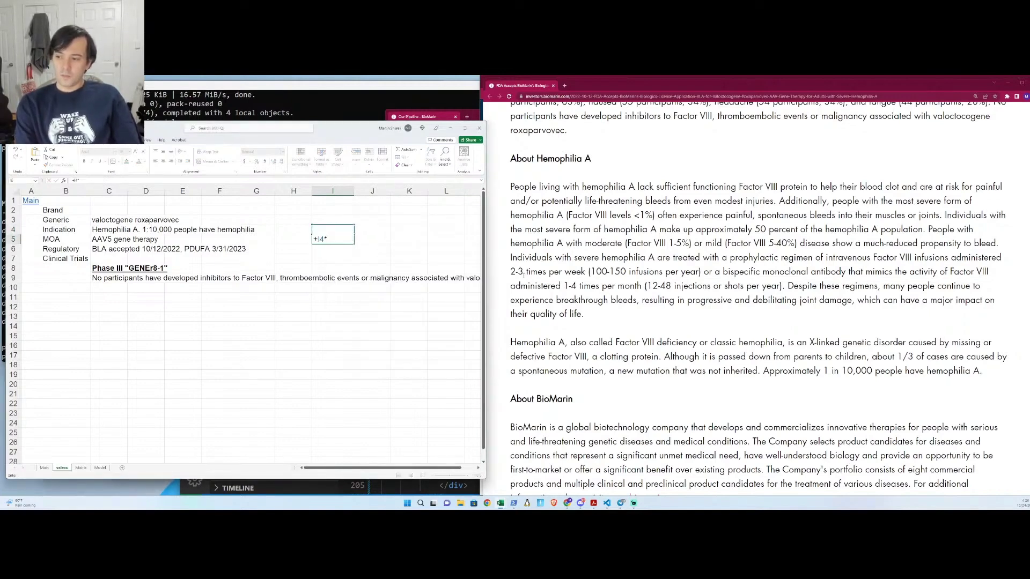
{"action": "key", "text": "Return"}
{"action": "key", "text": "Up"}
{"action": "key", "text": "ctrl+1"}
{"action": "key", "text": "Down"}
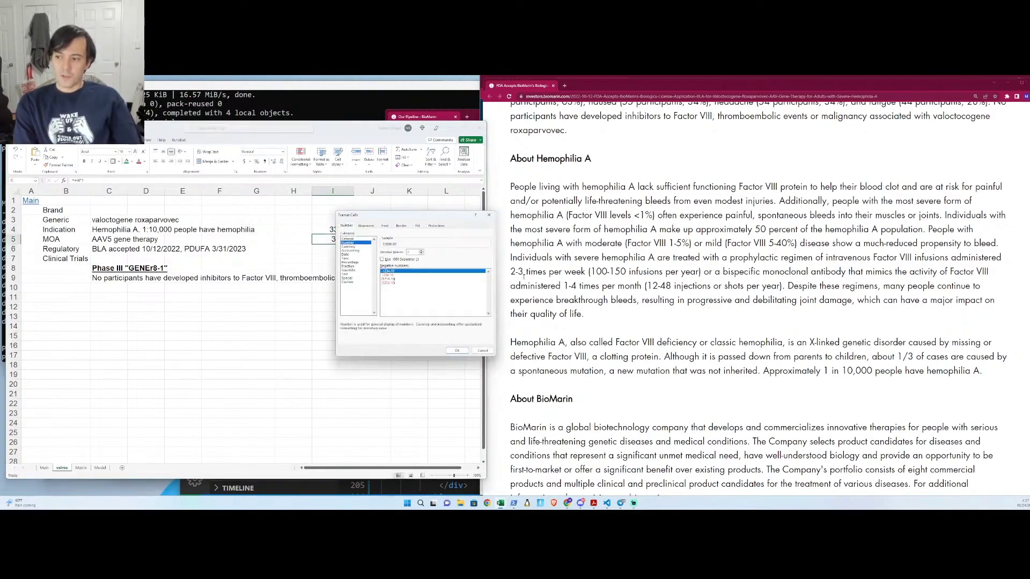
{"action": "key", "text": "Return"}
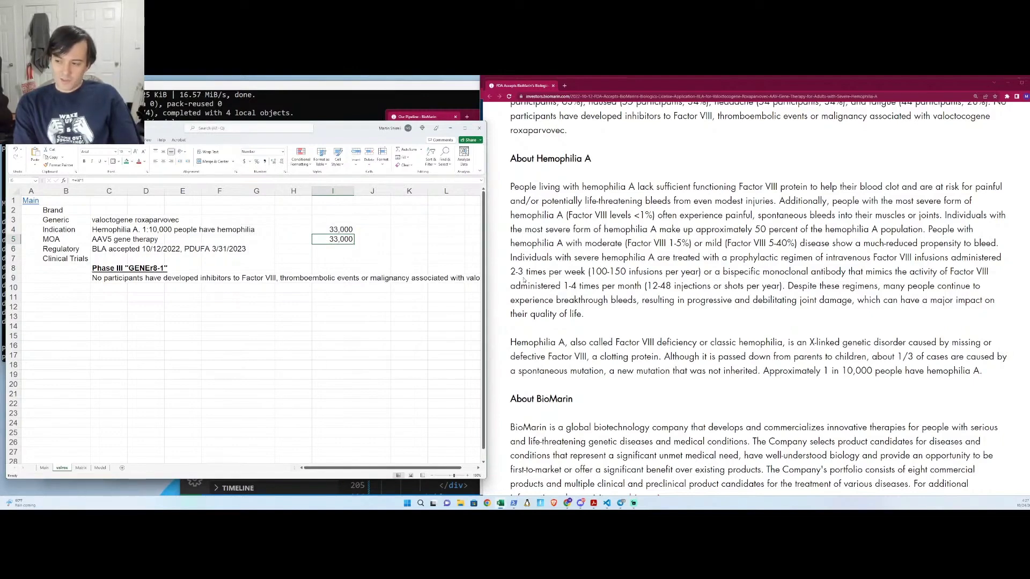
- Rework the I5 formula to multiply the patient count in I4 by .1, and change the multiplier to .2
{"action": "type", "text": "+"}
{"action": "key", "text": "Up"}
{"action": "type", "text": "*"}
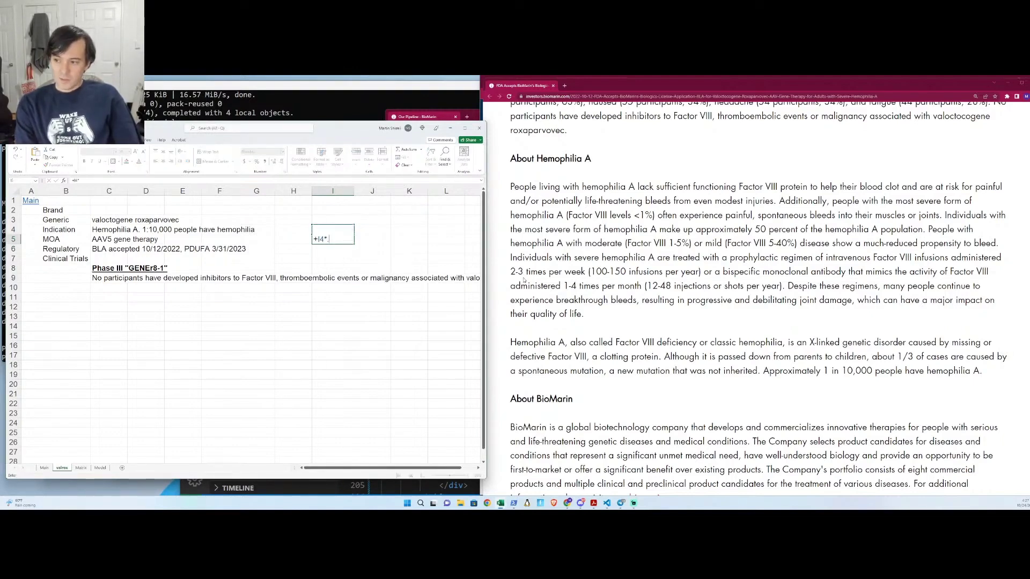
{"action": "key", "text": "Return"}
{"action": "key", "text": "Up"}
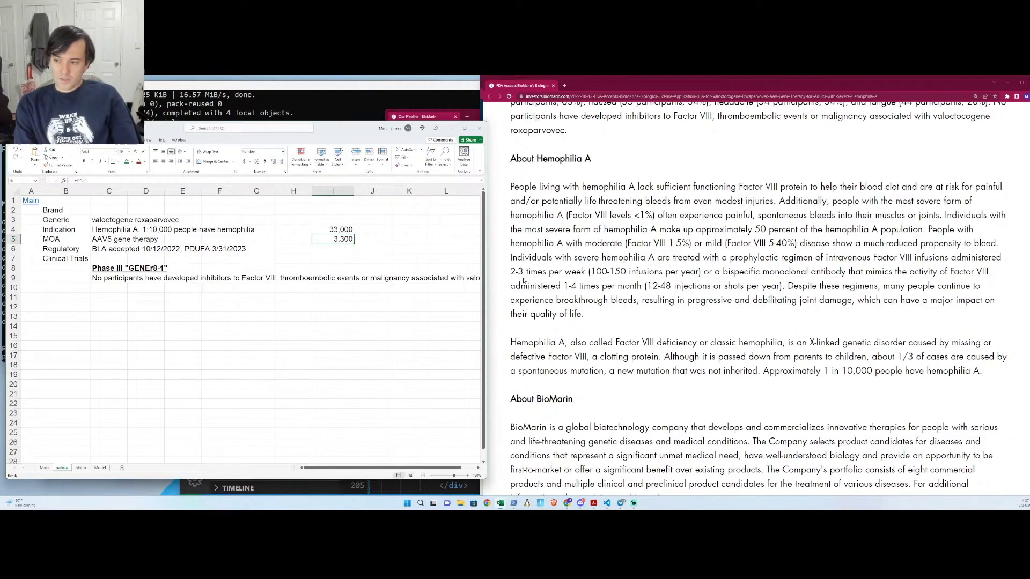
{"action": "key", "text": "F2"}
{"action": "key", "text": "BackSpace"}
{"action": "type", "text": "2"}
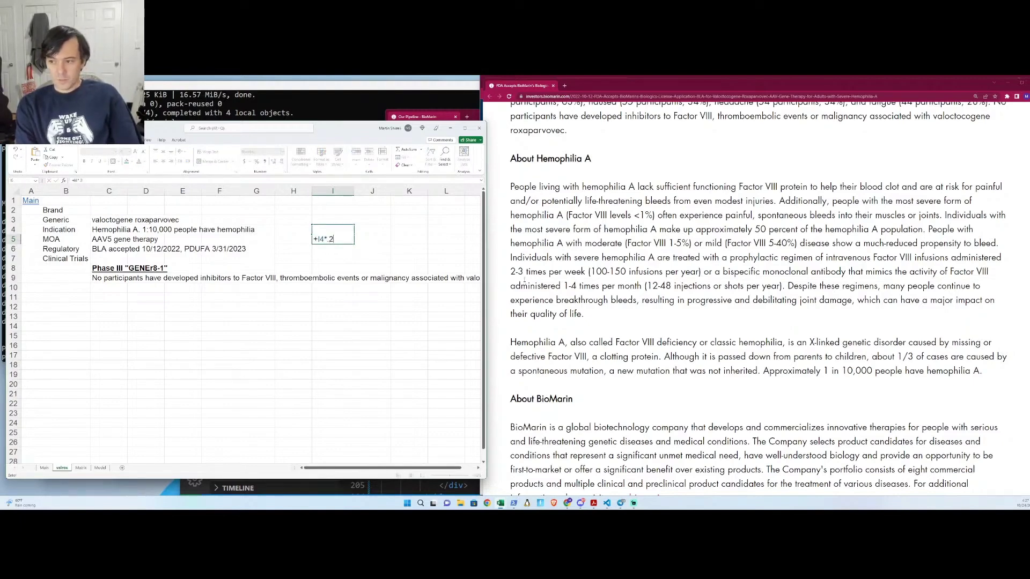
{"action": "key", "text": "Return"}
- Divide the I5 figure by 10 in I6
{"action": "type", "text": "+I5/"}
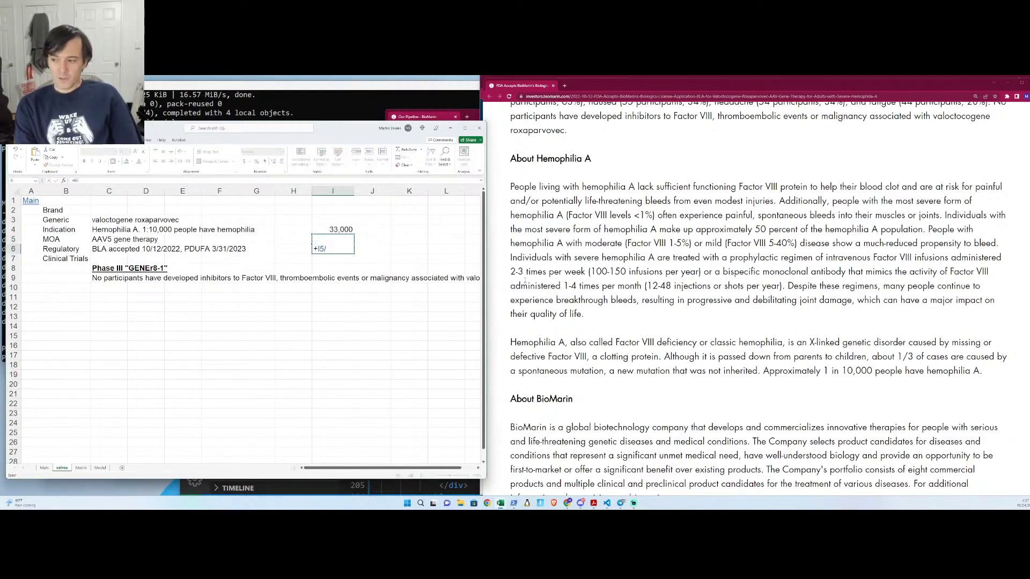
{"action": "type", "text": "10"}
{"action": "key", "text": "Return"}
{"action": "key", "text": "Up"}
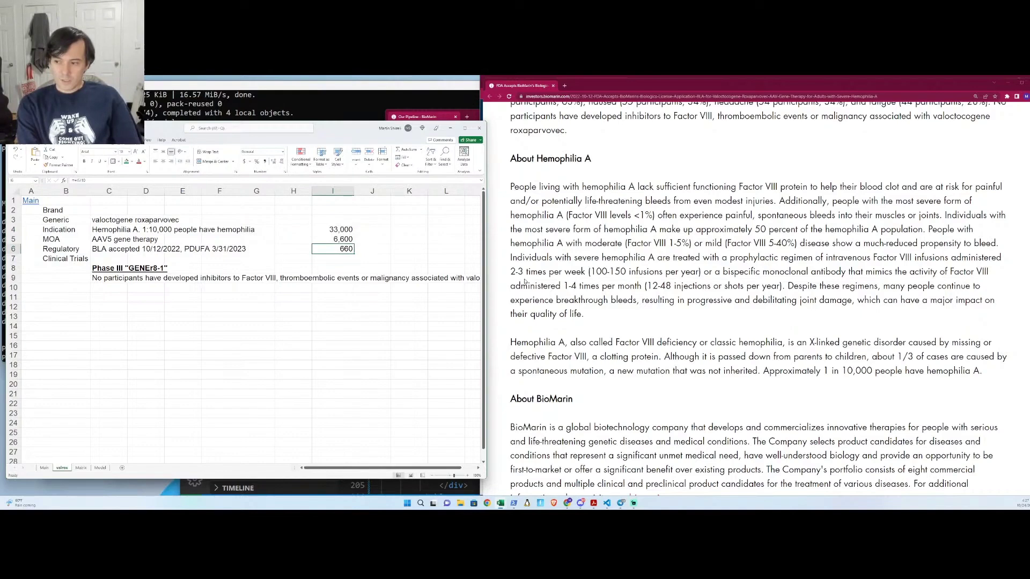
- Examine the Val/Vox scenario table and its Delta rows on the Matrix sheet, and return to the valrox sheet
{"action": "key", "text": "ctrl+Page_Down"}
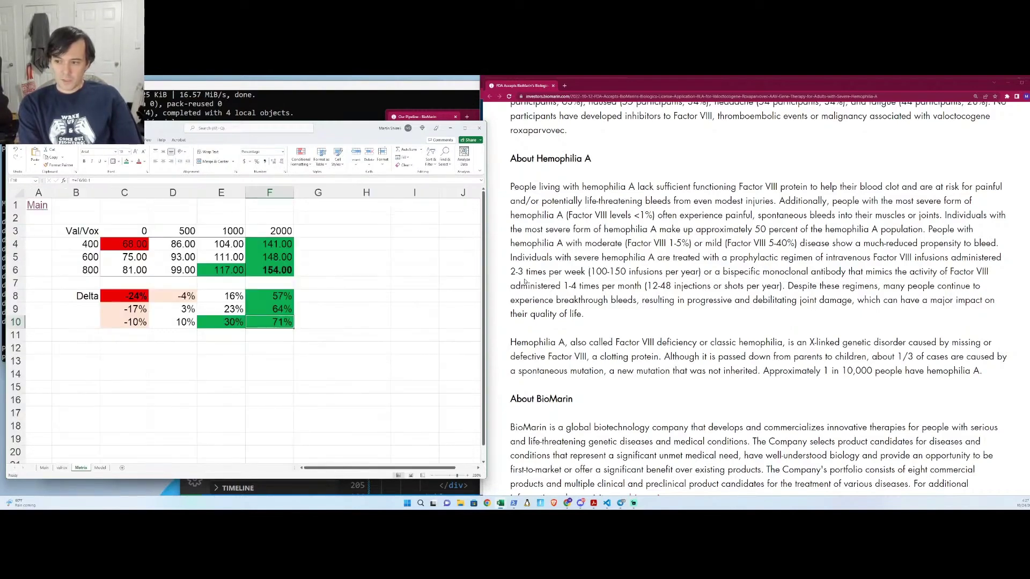
{"action": "key", "text": "Right"}
{"action": "key", "text": "Right"}
{"action": "key", "text": "Up"}
{"action": "key", "text": "Up"}
{"action": "key", "text": "Left"}
{"action": "key", "text": "Left"}
{"action": "key", "text": "Up"}
{"action": "key", "text": "Up"}
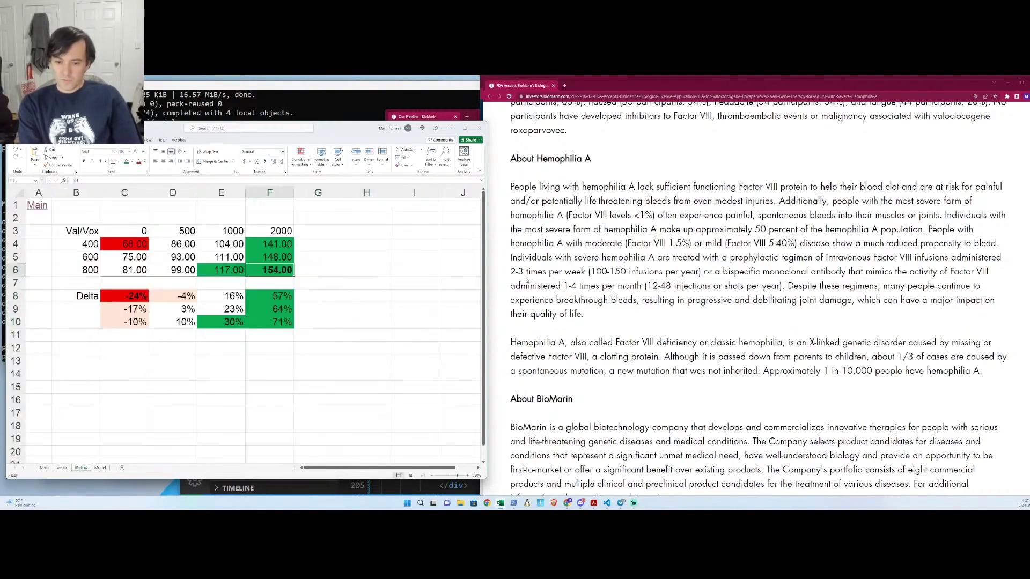
{"action": "key", "text": "Left"}
{"action": "key", "text": "Up"}
{"action": "key", "text": "Up"}
{"action": "key", "text": "Up"}
{"action": "key", "text": "Left"}
{"action": "key", "text": "Right"}
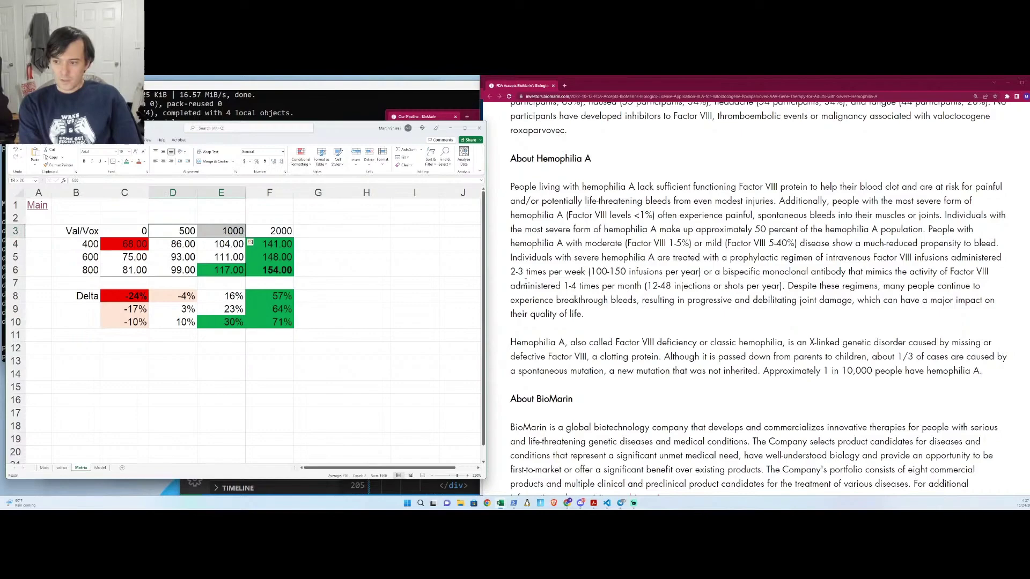
{"action": "key", "text": "ctrl+Page_Down"}
{"action": "key", "text": "ctrl+Page_Up"}
{"action": "key", "text": "ctrl+Page_Up"}
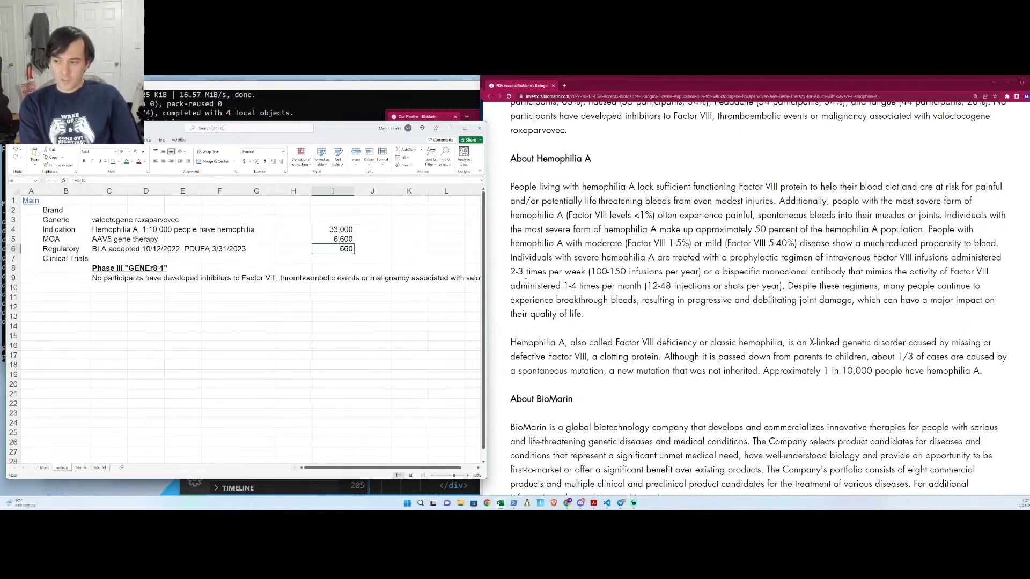
- Clear the trial calculations in I6 and I5
{"action": "key", "text": "Delete"}
{"action": "key", "text": "Up"}
{"action": "key", "text": "Delete"}
- Move the hemophilia A patient estimate from I4 down to C15, below the clinical trial notes
{"action": "key", "text": "Up"}
{"action": "key", "text": "Right"}
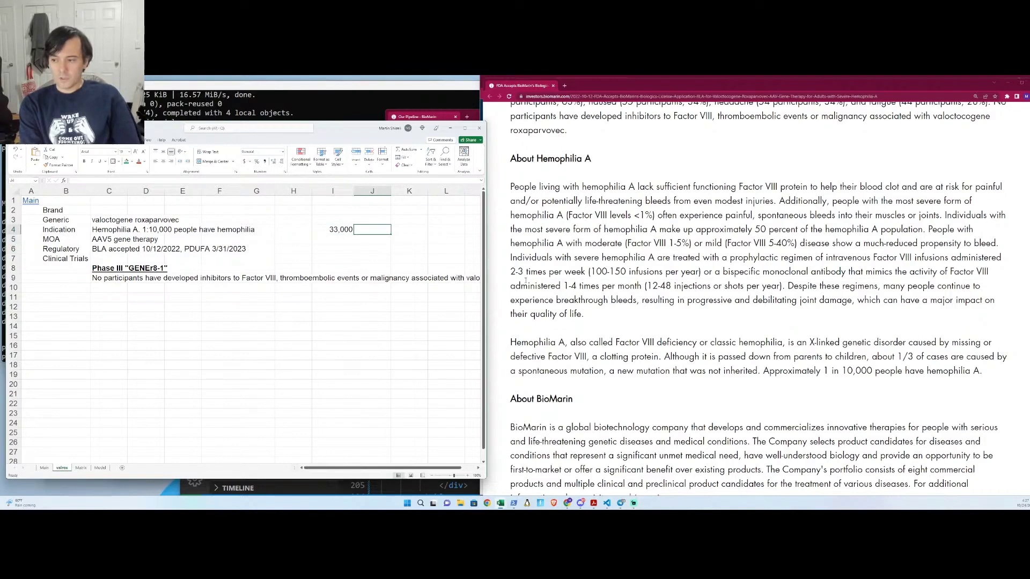
{"action": "key", "text": "Left"}
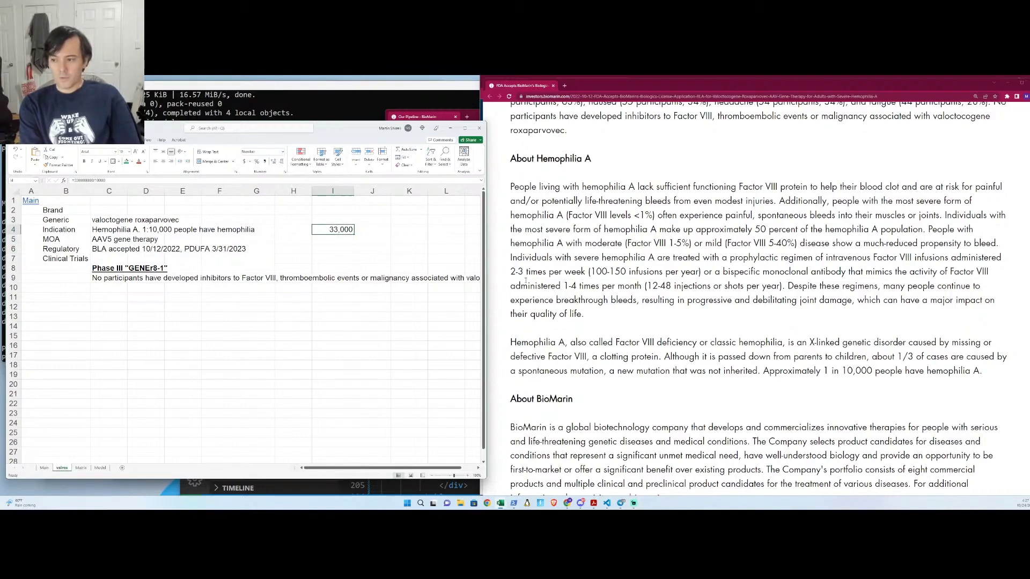
{"action": "key", "text": "Down"}
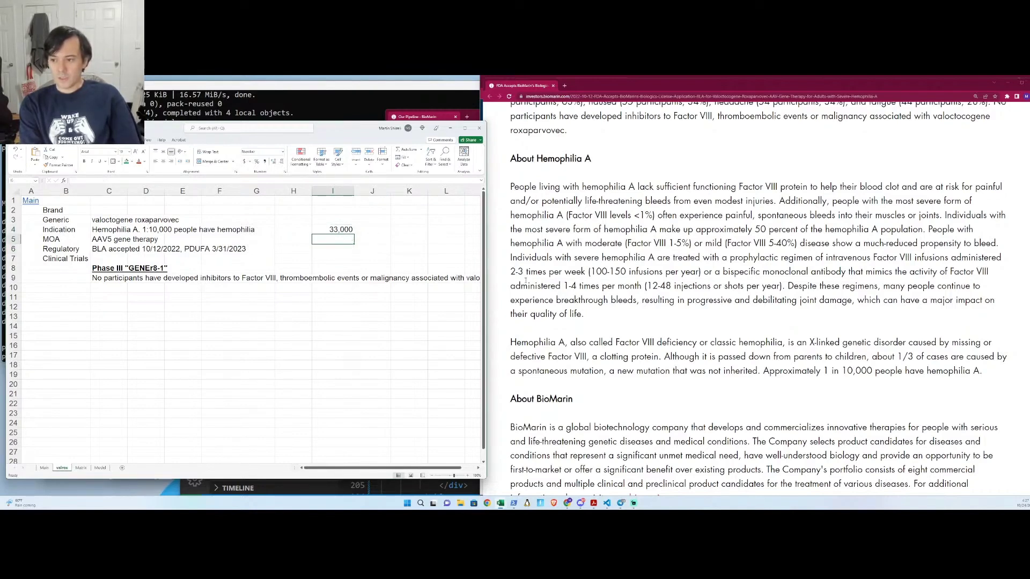
{"action": "key", "text": "Up"}
{"action": "key", "text": "ctrl+c"}
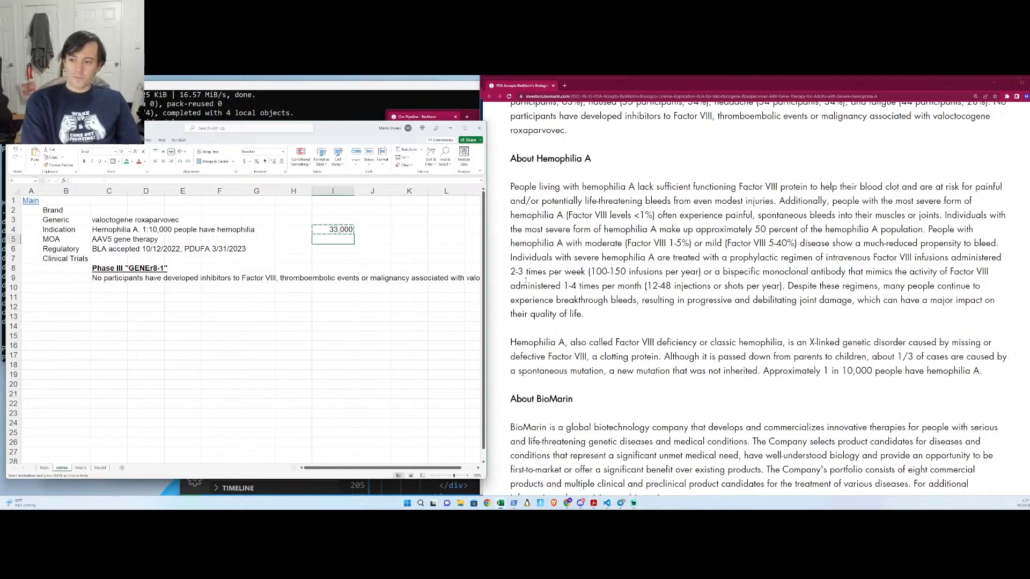
{"action": "key", "text": "Down"}
{"action": "key", "text": "Down"}
{"action": "key", "text": "Down"}
{"action": "key", "text": "Down"}
{"action": "key", "text": "Down"}
{"action": "key", "text": "Down"}
{"action": "key", "text": "Down"}
{"action": "key", "text": "Down"}
{"action": "key", "text": "Down"}
{"action": "key", "text": "Down"}
{"action": "key", "text": "Down"}
{"action": "key", "text": "Left"}
{"action": "key", "text": "Left"}
{"action": "key", "text": "Left"}
{"action": "key", "text": "Left"}
{"action": "key", "text": "Left"}
{"action": "key", "text": "Left"}
{"action": "key", "text": "Left"}
{"action": "key", "text": "ctrl+v"}
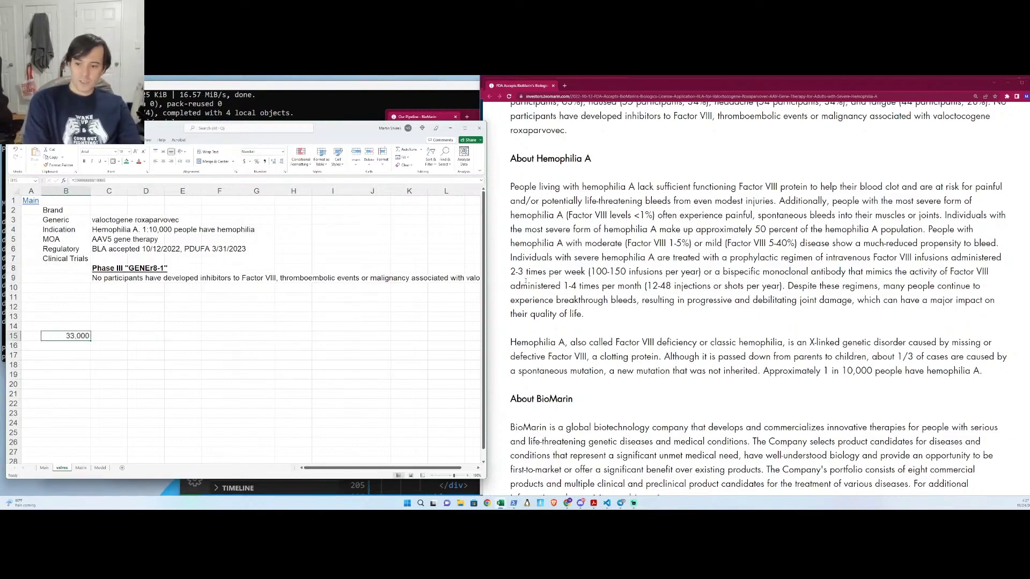
{"action": "key", "text": "ctrl+x"}
{"action": "key", "text": "Right"}
{"action": "key", "text": "ctrl+v"}
- Label row 15 "Patient Pool" in B15 and enter 2023 as the year heading in C14
{"action": "key", "text": "Left"}
{"action": "type", "text": "Patient P"}
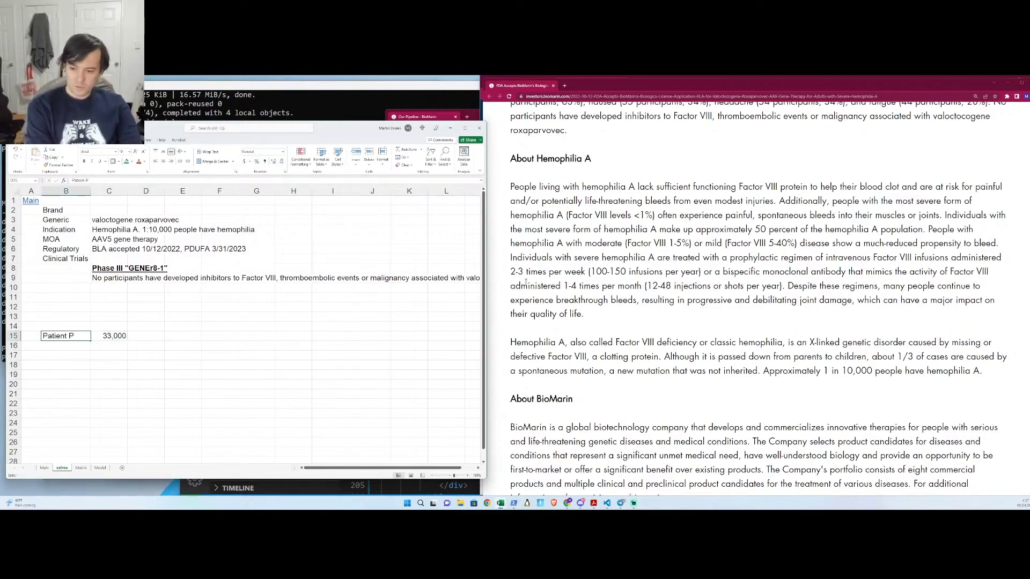
{"action": "type", "text": "ool"}
{"action": "key", "text": "Up"}
{"action": "key", "text": "Right"}
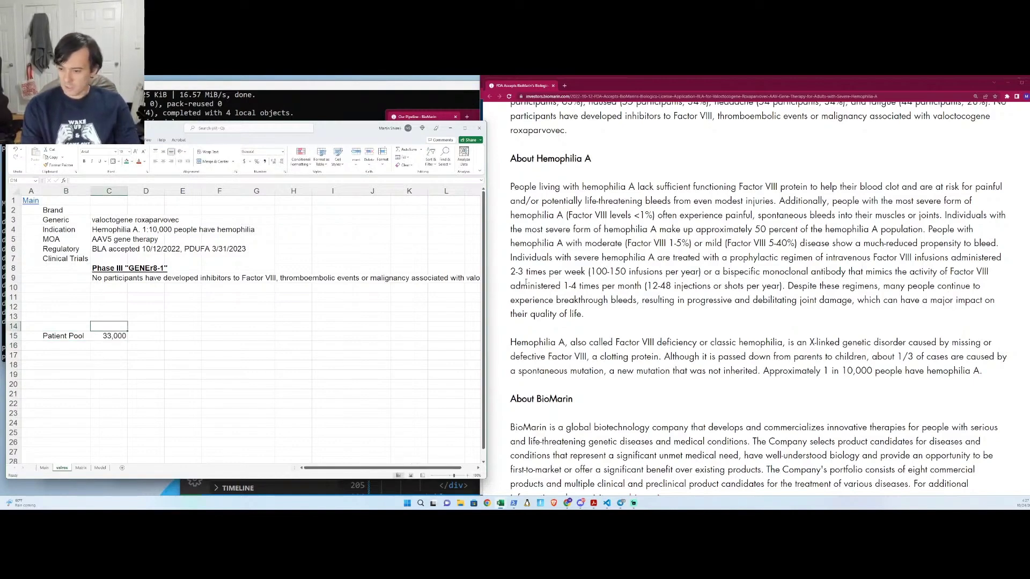
{"action": "type", "text": "2023"}
{"action": "key", "text": "Return"}
- Label row 16 "ValRox Treated" in B16 and widen column B to fit the label
{"action": "key", "text": "Down"}
{"action": "key", "text": "Left"}
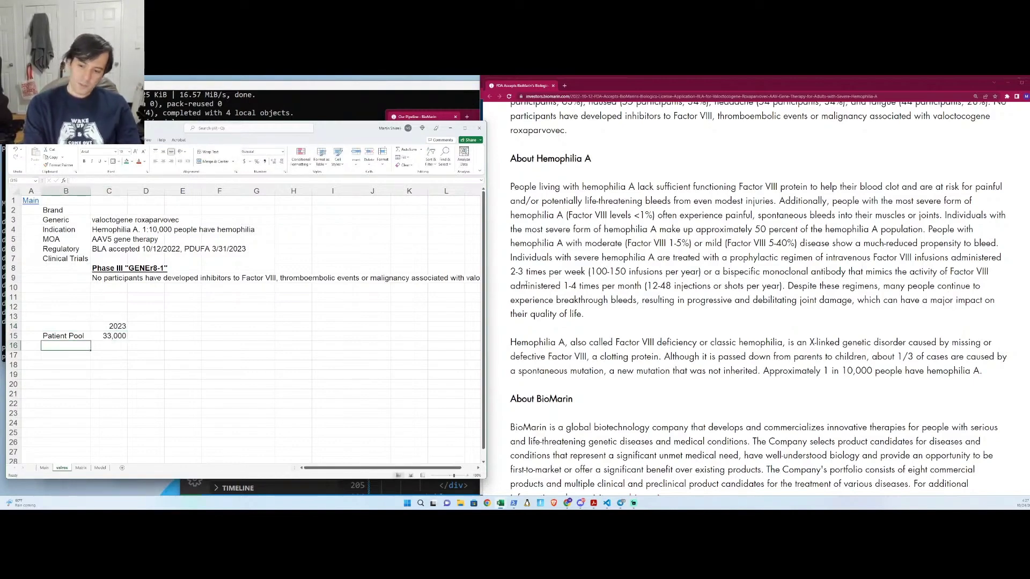
{"action": "type", "text": "R"}
{"action": "key", "text": "BackSpace"}
{"action": "type", "text": "V"}
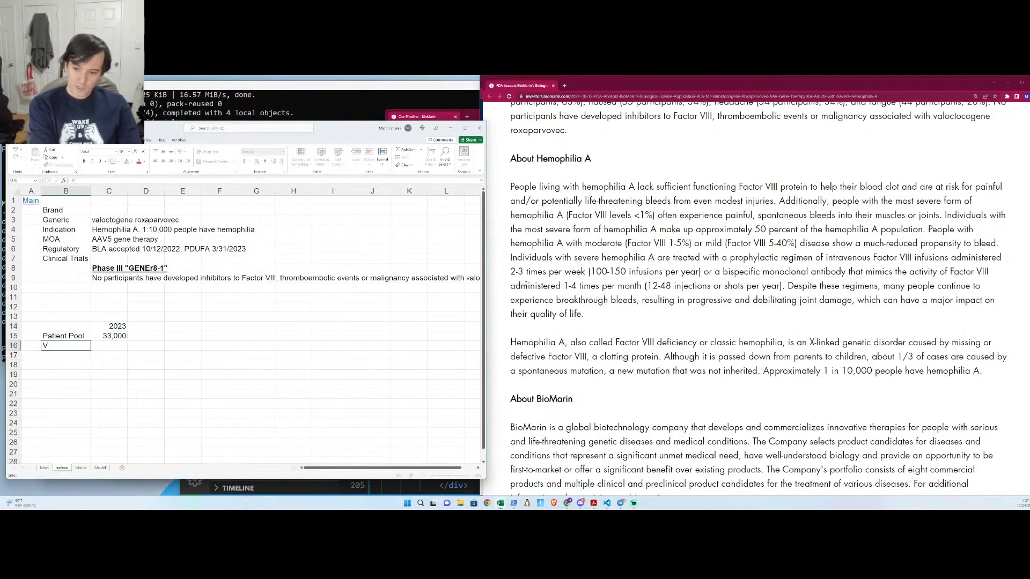
{"action": "type", "text": "alRox Treat"}
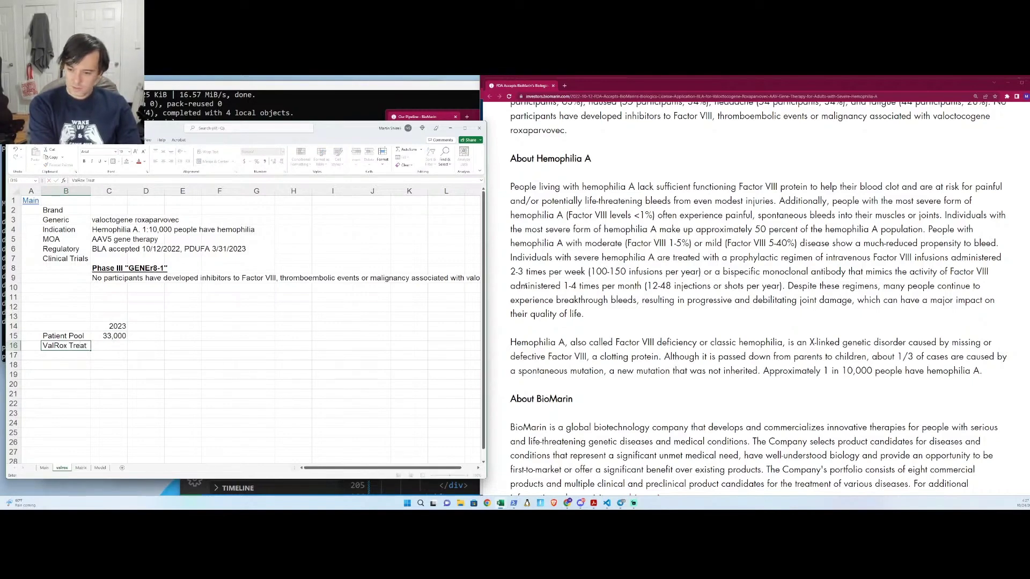
{"action": "type", "text": "ed"}
{"action": "key", "text": "Return"}
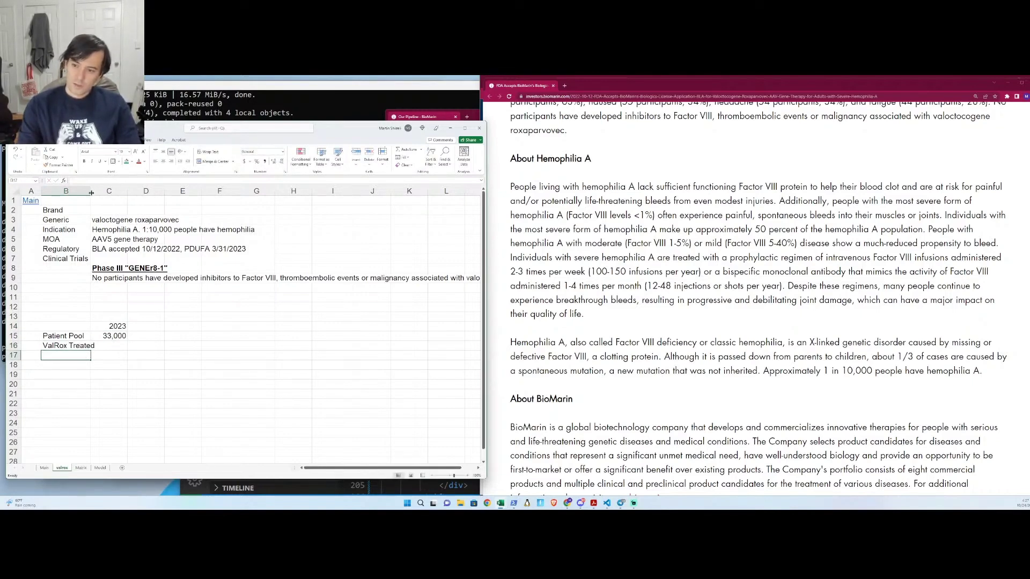
{"action": "left_click_drag", "start_coordinate": [92, 192], "coordinate": [100, 192]}
- Enter 500 as the 2023 ValRox Treated figure in C16
{"action": "key", "text": "Right"}
{"action": "key", "text": "Up"}
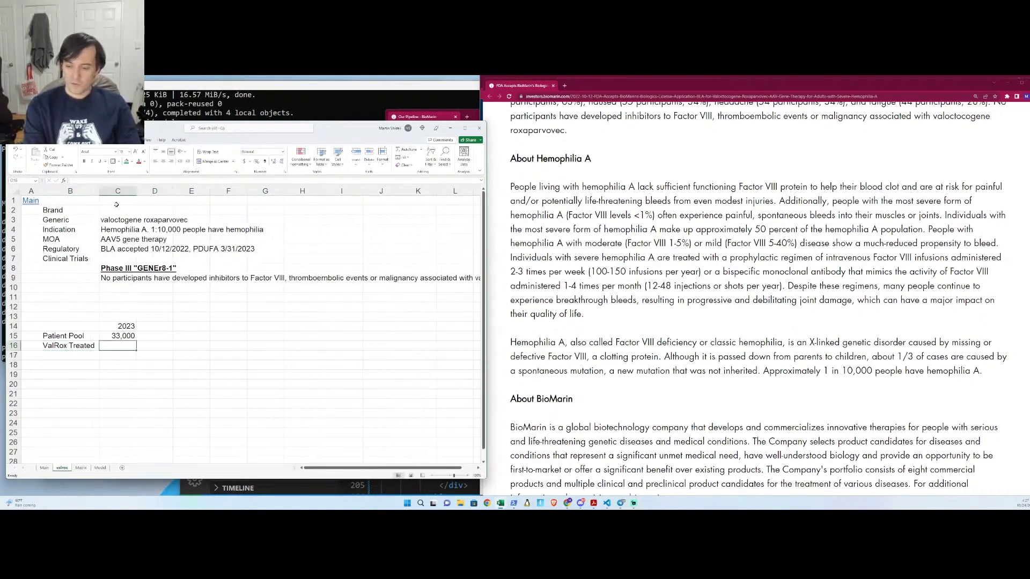
{"action": "type", "text": "500"}
{"action": "key", "text": "Tab"}
- Calculate the following year's patient pool in D15 as C15 minus C16
{"action": "key", "text": "Up"}
{"action": "type", "text": "+"}
{"action": "key", "text": "Left"}
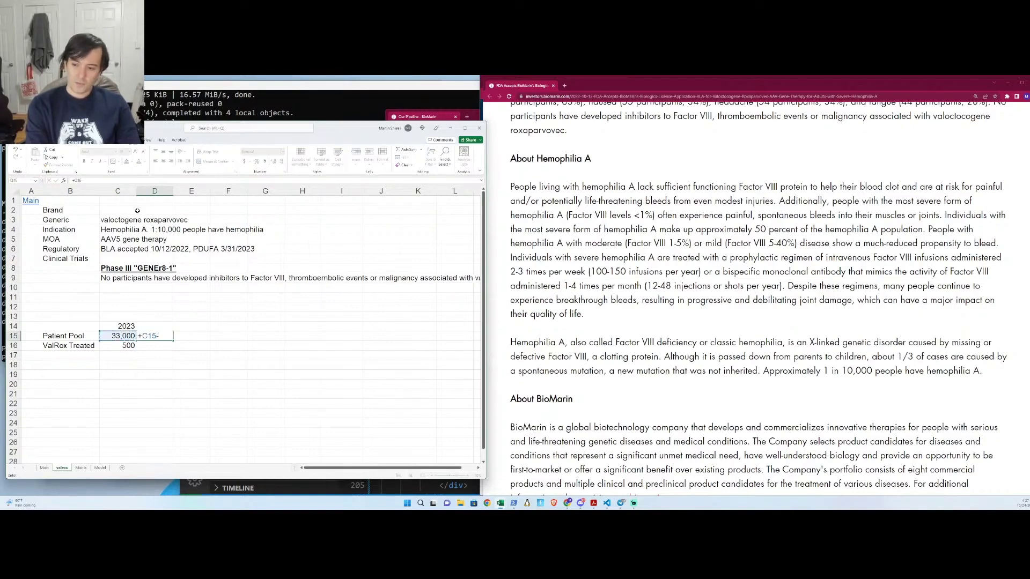
{"action": "type", "text": "-"}
{"action": "key", "text": "Left"}
{"action": "key", "text": "Down"}
{"action": "key", "text": "Return"}
- Enter the 2024 heading in D14 as C14 plus one year and fill it right through 2029 in I14
{"action": "key", "text": "Up"}
{"action": "key", "text": "Up"}
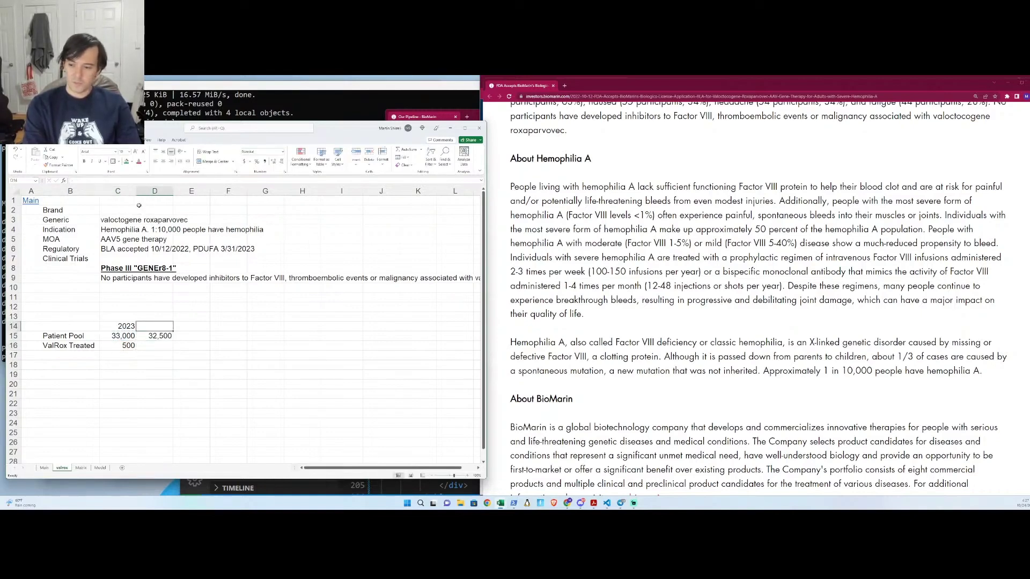
{"action": "type", "text": "+"}
{"action": "key", "text": "Left"}
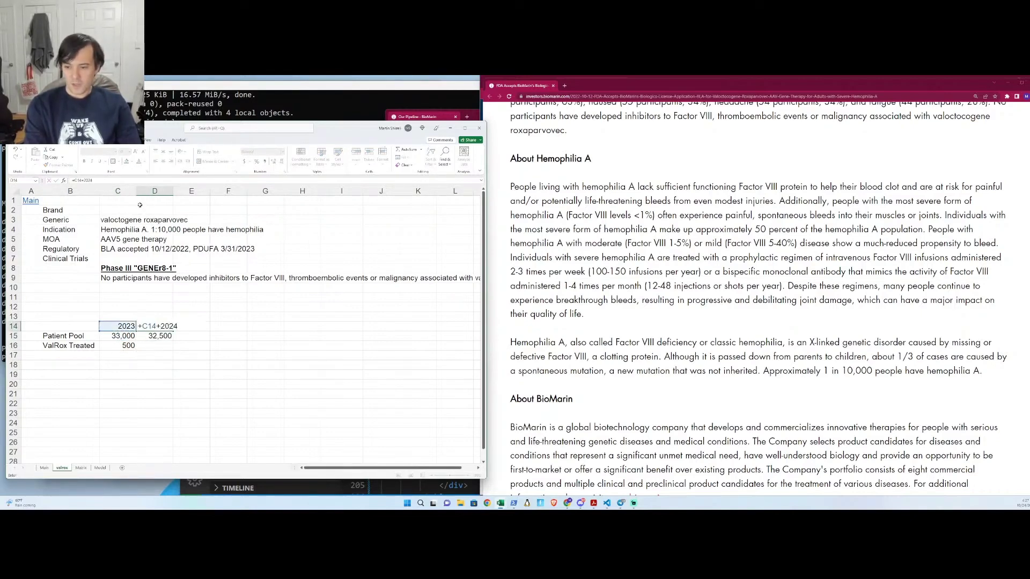
{"action": "key", "text": "Return"}
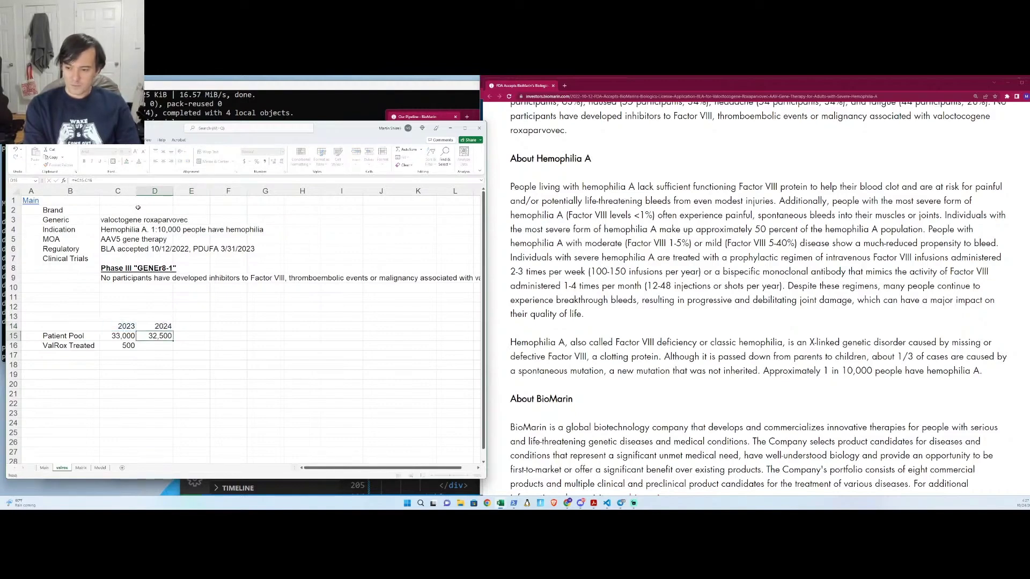
{"action": "key", "text": "Up"}
{"action": "key", "text": "shift+Right"}
{"action": "key", "text": "shift+Right"}
{"action": "key", "text": "shift+Right"}
{"action": "key", "text": "shift+Right"}
{"action": "key", "text": "shift+Right"}
{"action": "key", "text": "ctrl+r"}
- Enter 1000 as the 2024 ValRox Treated figure in D16 and copy D15:D16 into the 2025 column
{"action": "key", "text": "Down"}
{"action": "key", "text": "Down"}
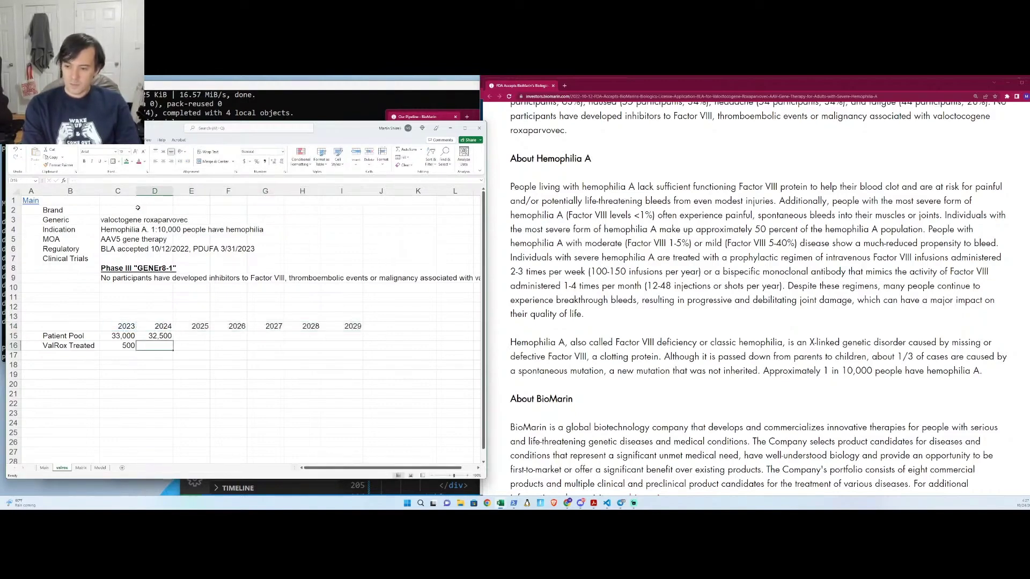
{"action": "type", "text": "1000"}
{"action": "key", "text": "Up"}
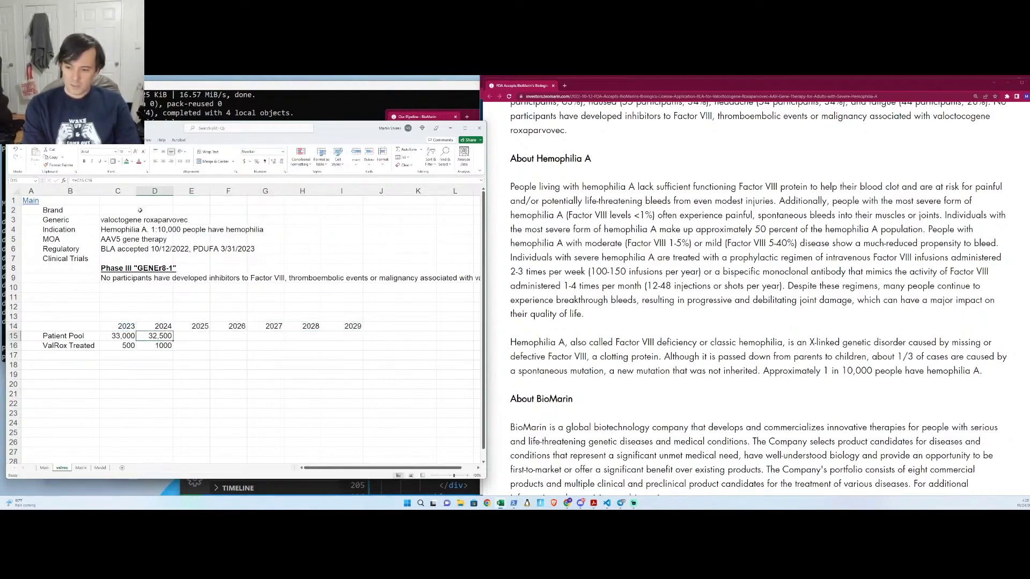
{"action": "key", "text": "shift+Down"}
{"action": "key", "text": "ctrl+c"}
{"action": "key", "text": "Right"}
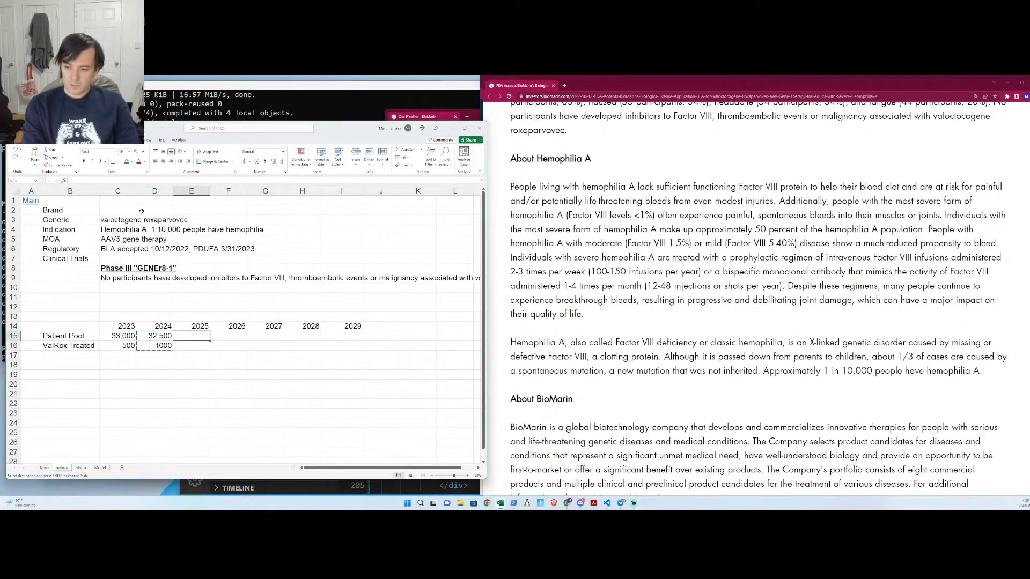
{"action": "key", "text": "shift+Down"}
{"action": "key", "text": "ctrl+v"}
{"action": "key", "text": "Right"}
{"action": "key", "text": "Escape"}
- Format the ValRox Treated figures in row 16 for 2024 and 2025 with a thousands separator and no decimals
{"action": "key", "text": "Left"}
{"action": "key", "text": "Down"}
{"action": "key", "text": "shift+Left"}
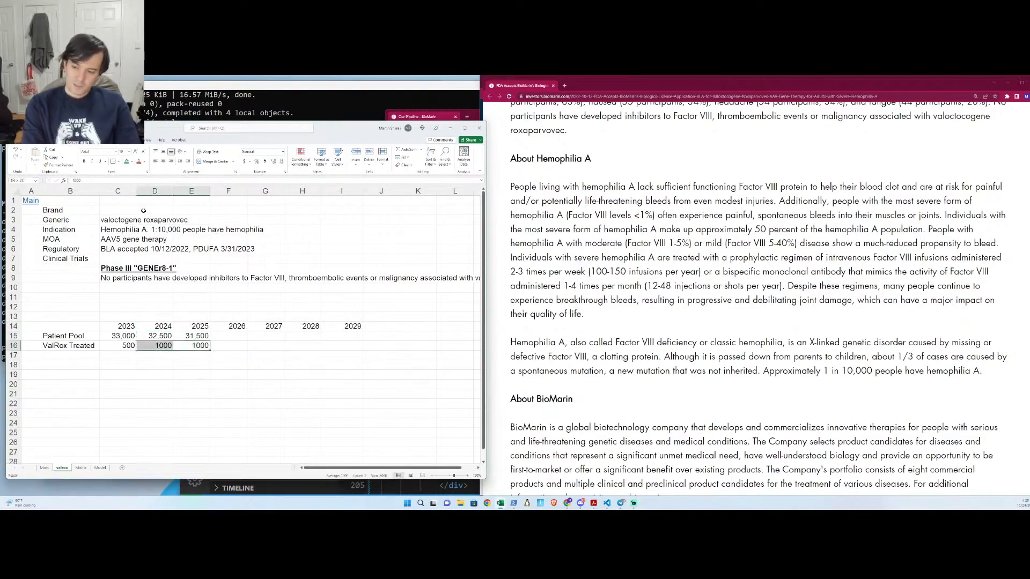
{"action": "key", "text": "shift+Left"}
{"action": "key", "text": "ctrl+1"}
{"action": "key", "text": "Return"}
{"action": "key", "text": "shift+Right"}
{"action": "key", "text": "shift+Right"}
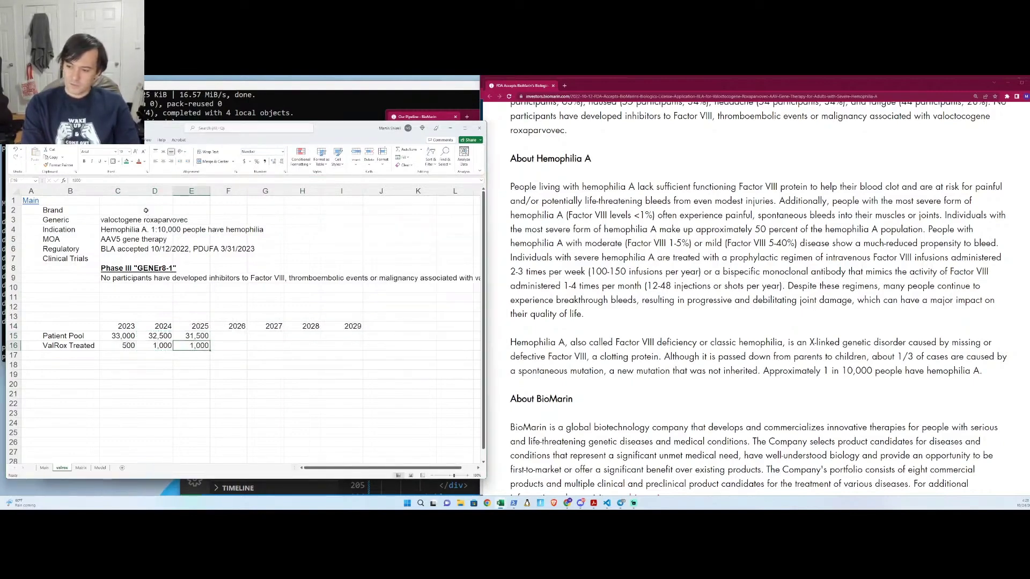
- Extend the 2025 patient pool and ValRox Treated cells E15:E16 through the 2029 column
{"action": "key", "text": "Left"}
{"action": "key", "text": "Left"}
{"action": "key", "text": "Left"}
{"action": "key", "text": "Up"}
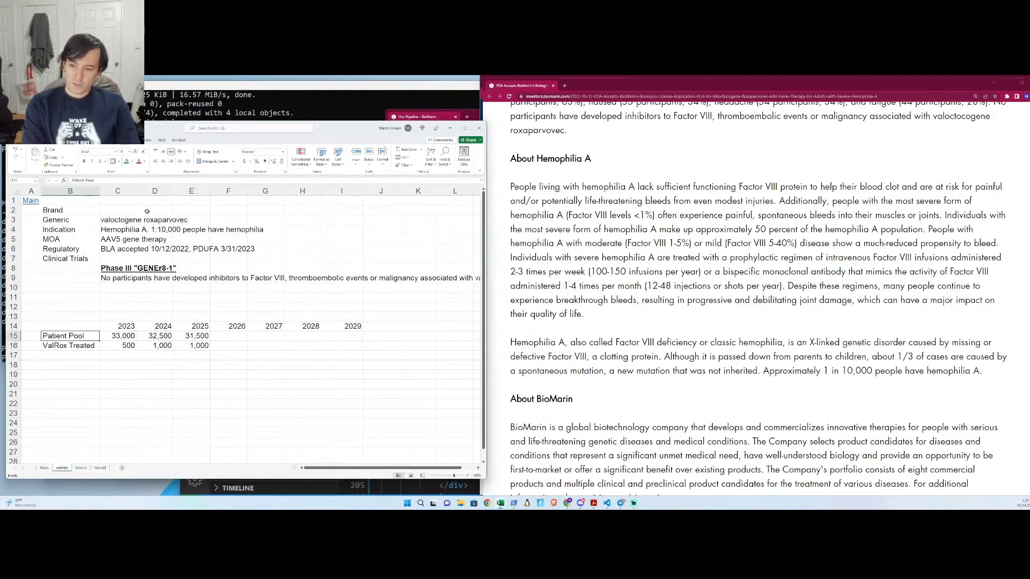
{"action": "key", "text": "Right"}
{"action": "key", "text": "Right"}
{"action": "key", "text": "Right"}
{"action": "key", "text": "shift+Down"}
{"action": "key", "text": "shift+Right"}
{"action": "key", "text": "shift+Right"}
{"action": "key", "text": "ctrl+r"}
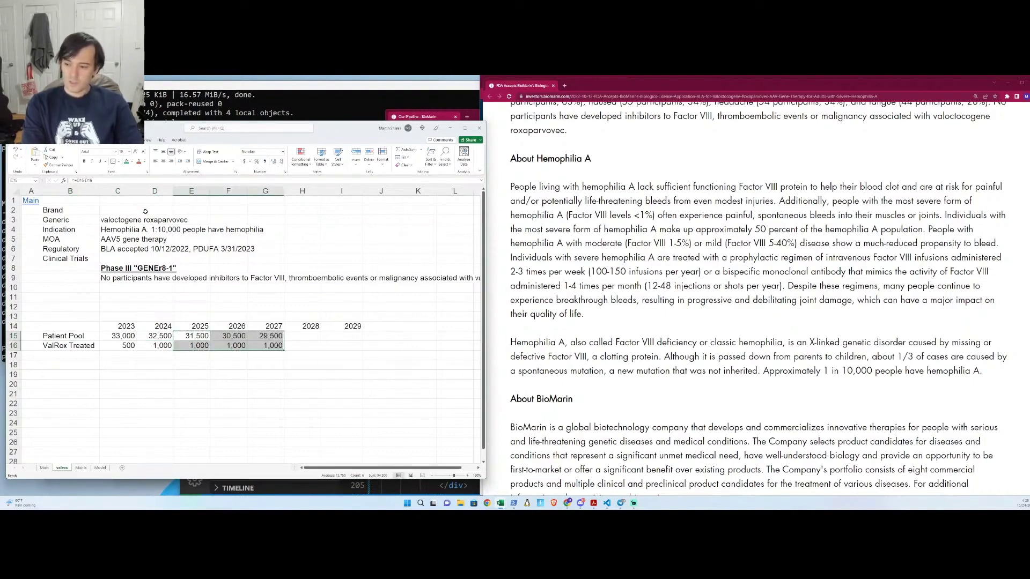
{"action": "key", "text": "shift+Right"}
{"action": "key", "text": "shift+Right"}
{"action": "key", "text": "Right"}
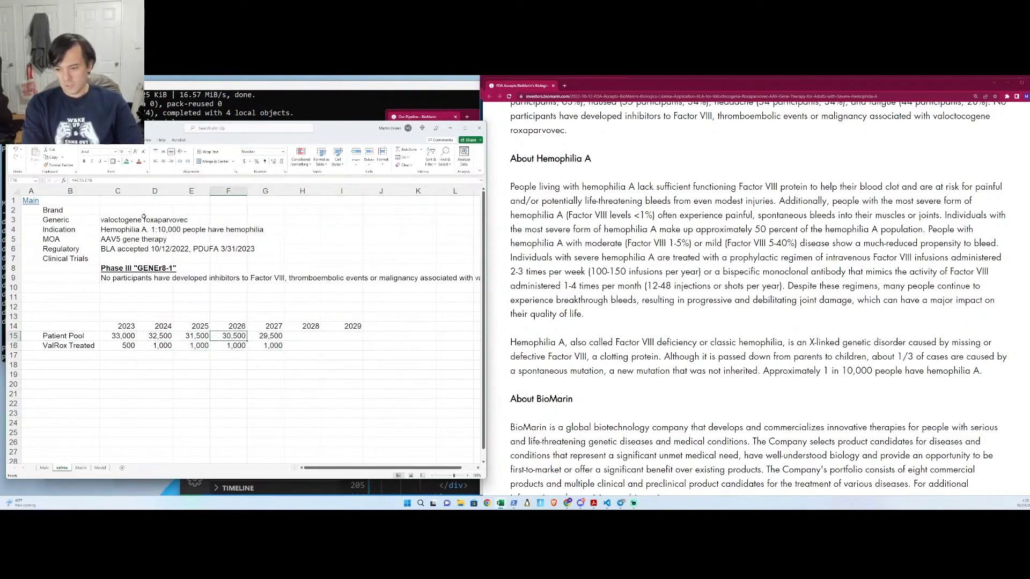
{"action": "key", "text": "Right"}
{"action": "key", "text": "shift+Down"}
{"action": "key", "text": "shift+Right"}
{"action": "key", "text": "shift+Right"}
{"action": "key", "text": "ctrl+v"}
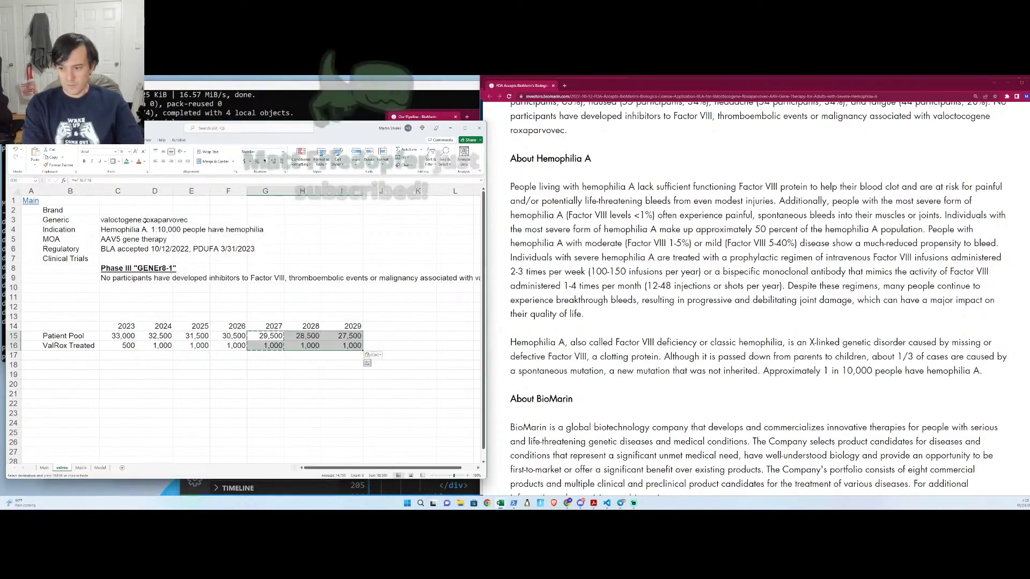
- Enter ValRox Treated figures of 1500, 1600, 1700, 1800 and 1900 for 2025 through 2029 in E16:I16
{"action": "key", "text": "Down"}
{"action": "key", "text": "Left"}
{"action": "key", "text": "Left"}
{"action": "type", "text": "1500"}
{"action": "key", "text": "Right"}
{"action": "type", "text": "1600"}
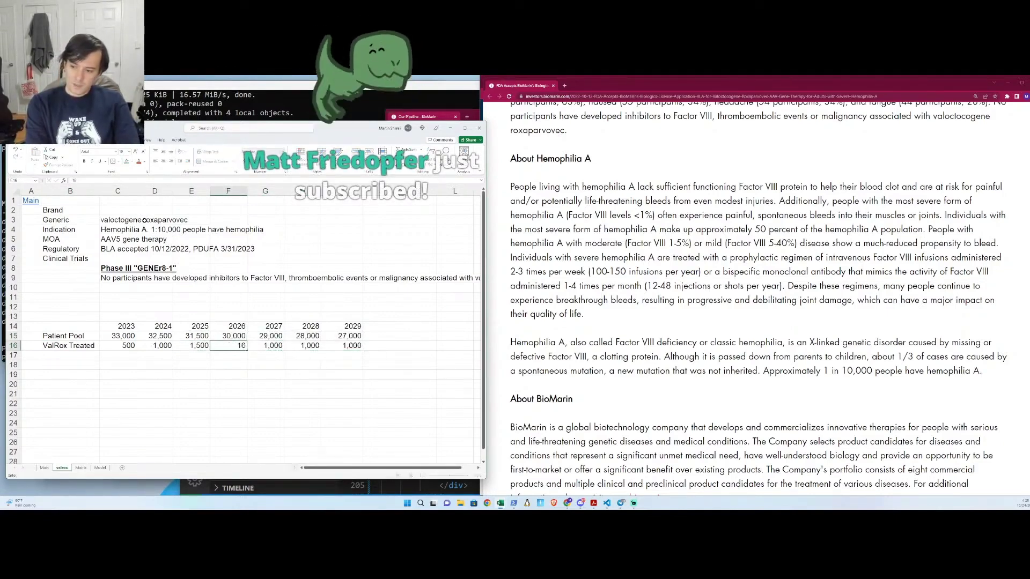
{"action": "key", "text": "Tab"}
{"action": "type", "text": "1700"}
{"action": "key", "text": "Tab"}
{"action": "type", "text": "1800"}
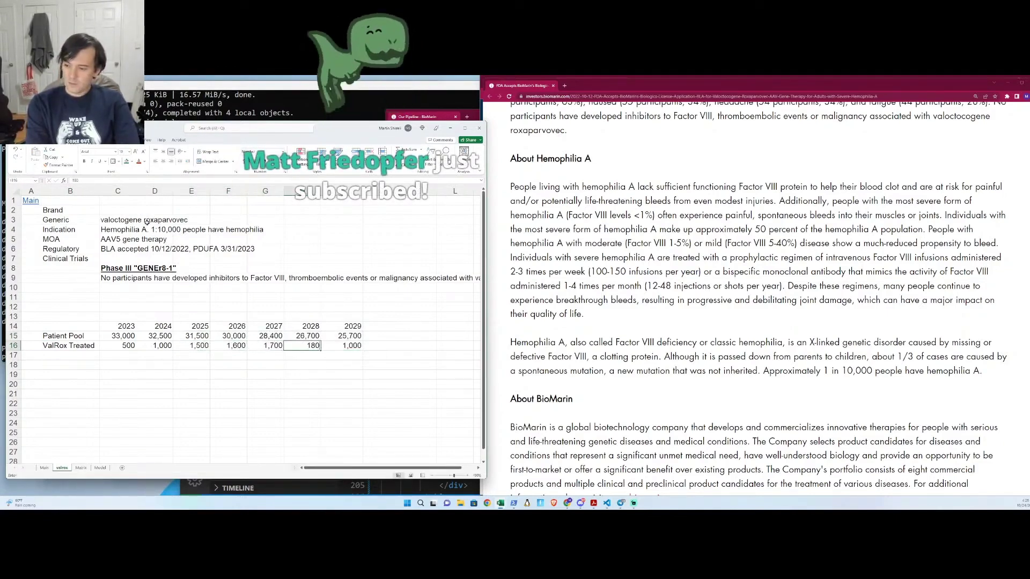
{"action": "key", "text": "Tab"}
{"action": "type", "text": "1900"}
{"action": "key", "text": "Return"}
{"action": "key", "text": "Up"}
{"action": "key", "text": "Right"}
{"action": "key", "text": "Right"}
{"action": "key", "text": "Right"}
{"action": "key", "text": "Right"}
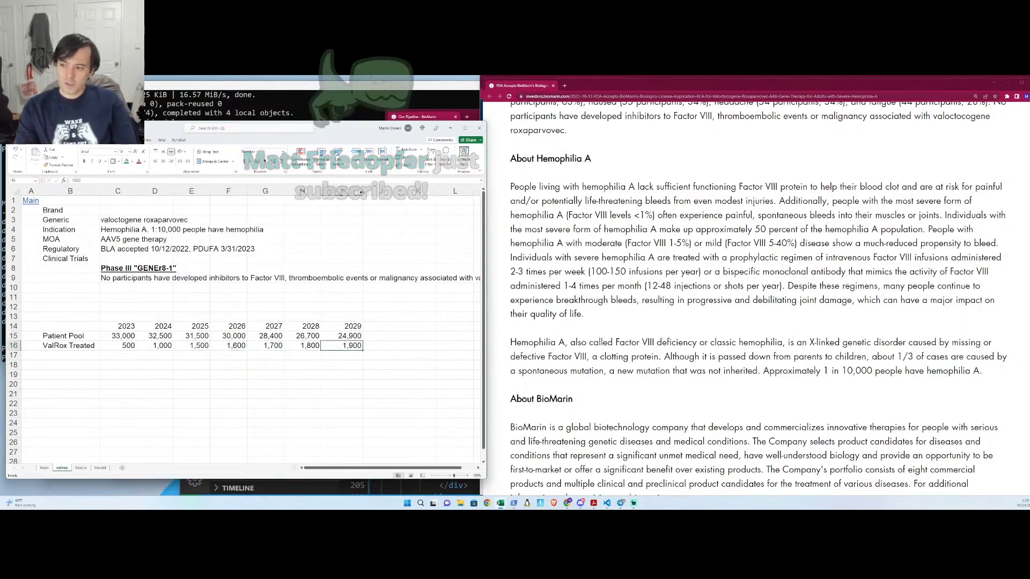
- Give the yearly columns C through I one uniform width
{"action": "left_click_drag", "start_coordinate": [363, 191], "coordinate": [354, 191]}
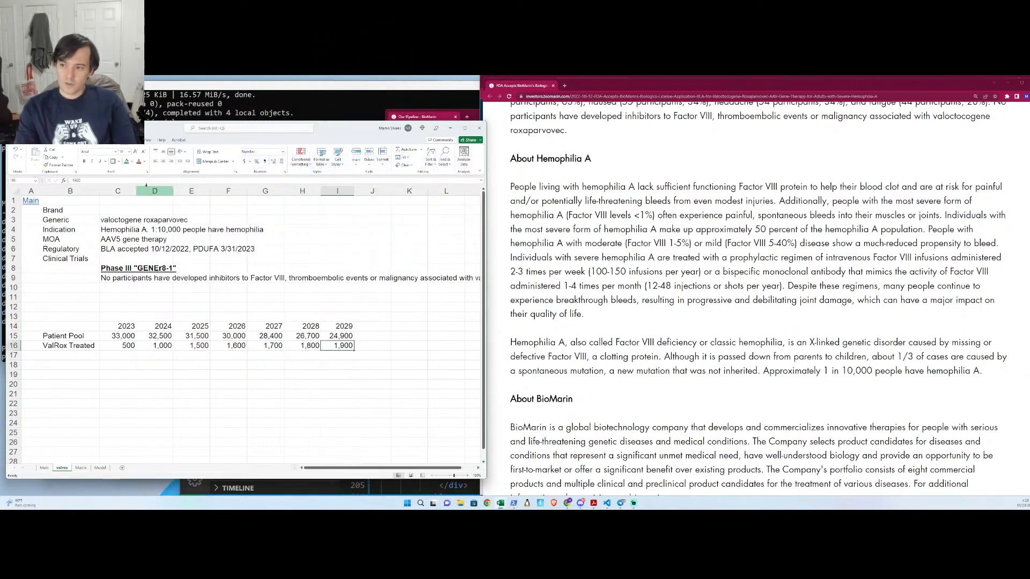
{"action": "left_click_drag", "start_coordinate": [118, 191], "coordinate": [348, 189]}
{"action": "key", "text": "alt+h"}
{"action": "key", "text": "o"}
{"action": "key", "text": "i"}
{"action": "left_click", "coordinate": [291, 306]}
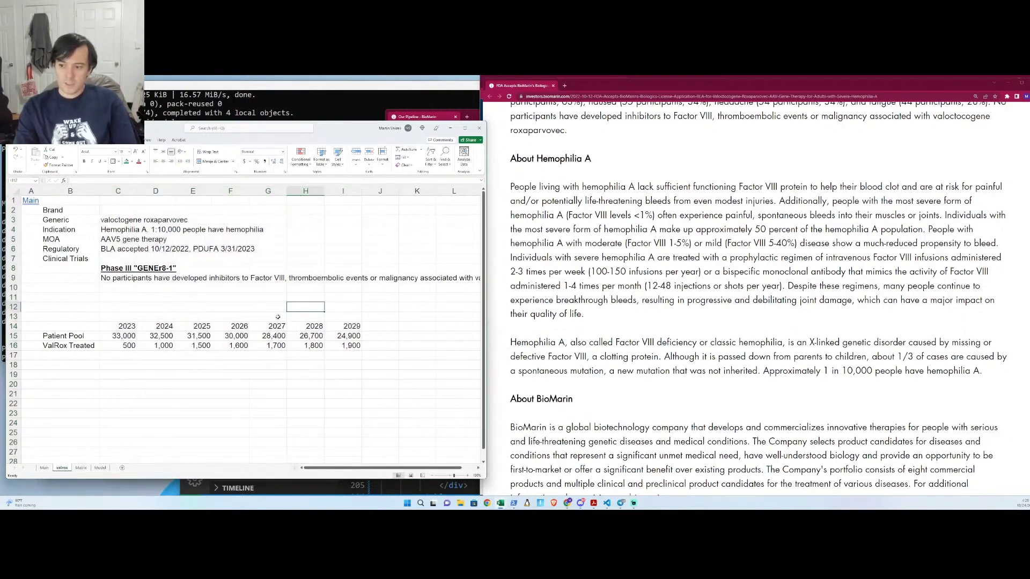
- Add a Price row in B17 with 1000 for 2023 in C17, formatted with a thousands separator and no decimals
{"action": "left_click_drag", "start_coordinate": [70, 354], "coordinate": [75, 363]}
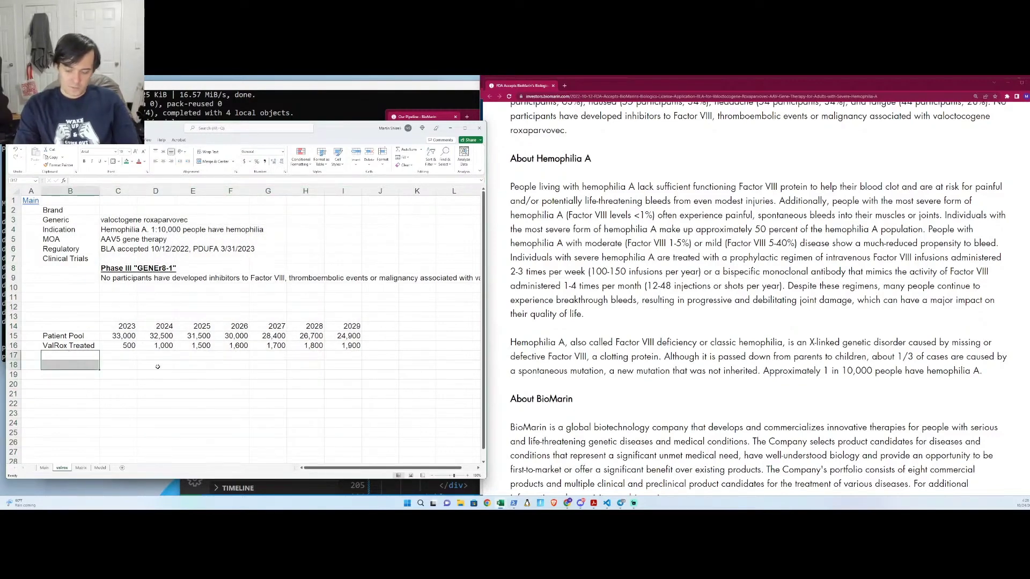
{"action": "left_click", "coordinate": [76, 354]}
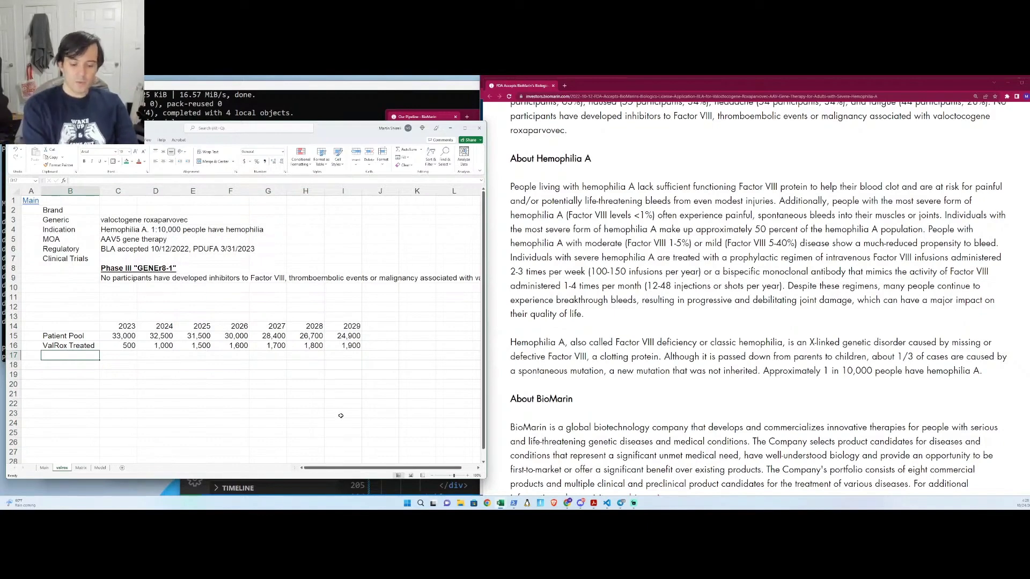
{"action": "type", "text": "Price"}
{"action": "key", "text": "Tab"}
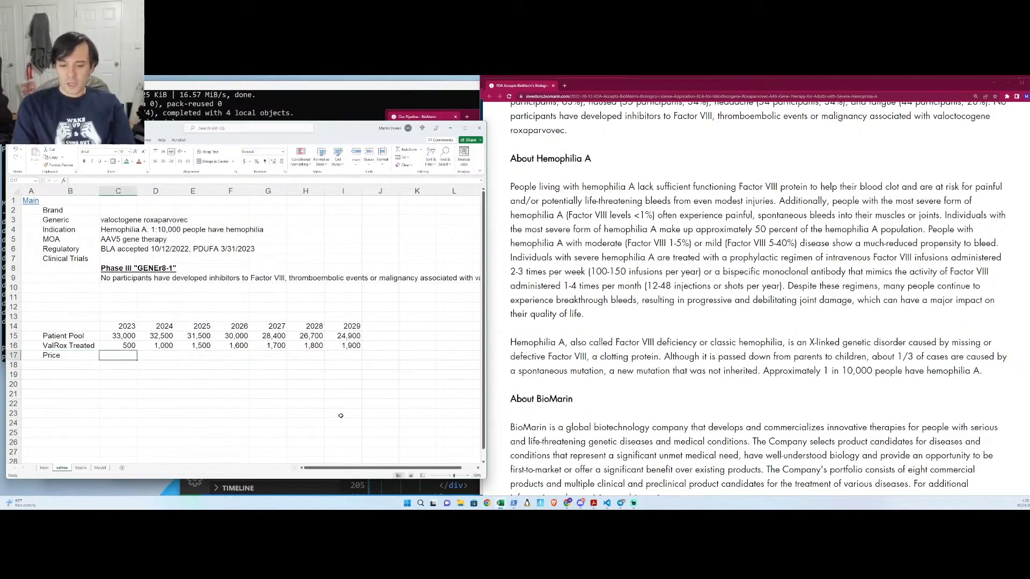
{"action": "type", "text": "1"}
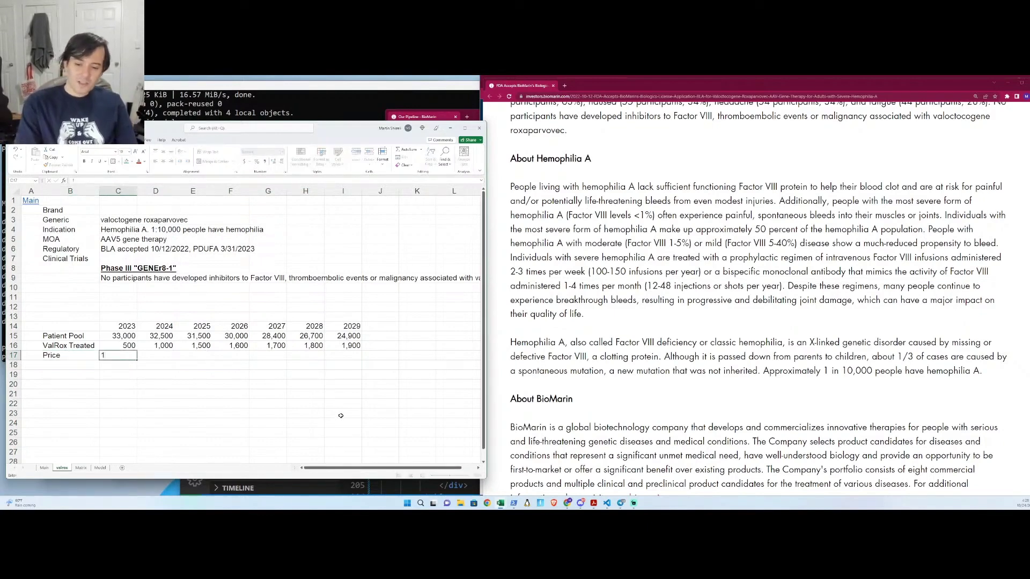
{"action": "type", "text": "000"}
{"action": "key", "text": "ctrl+Return"}
{"action": "key", "text": "ctrl+1"}
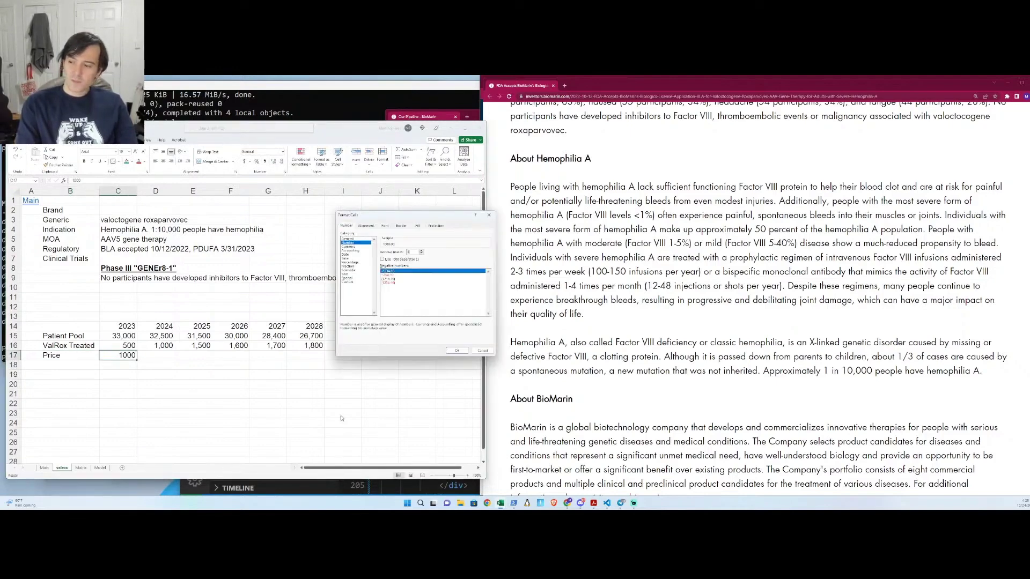
{"action": "key", "text": "Return"}
- Copy the 2023 price in C17 across the row through 2029 in I17
{"action": "key", "text": "Up"}
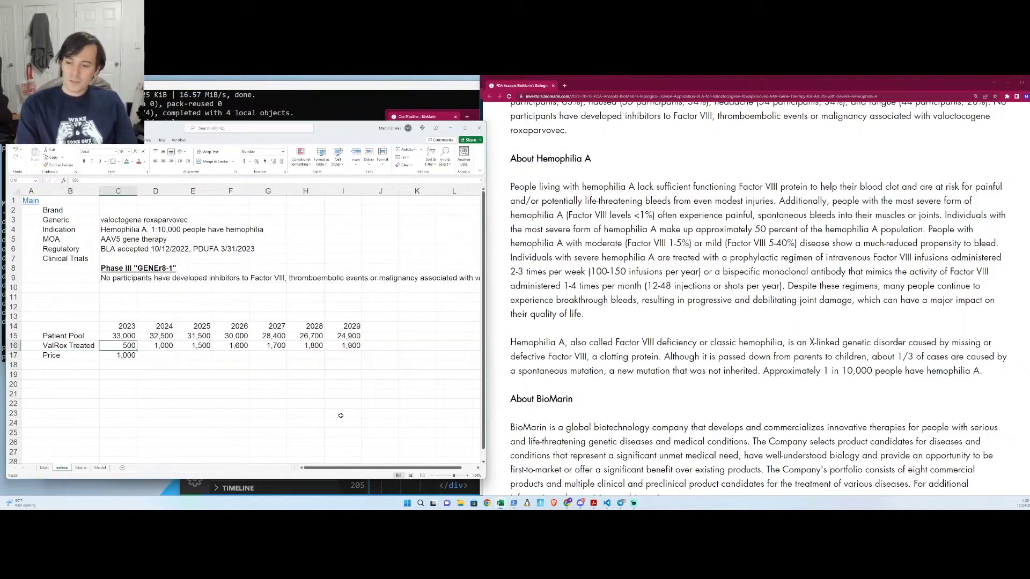
{"action": "key", "text": "shift+Right"}
{"action": "key", "text": "shift+Right"}
{"action": "key", "text": "shift+Right"}
{"action": "key", "text": "shift+Right"}
{"action": "key", "text": "shift+Right"}
{"action": "key", "text": "shift+Right"}
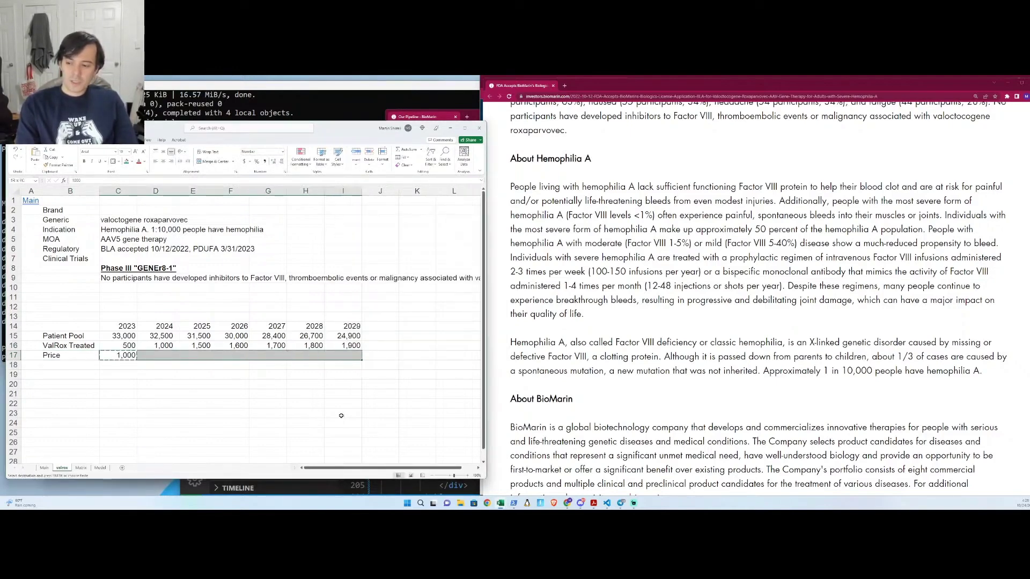
{"action": "key", "text": "Return"}
- Label B18 Revenue and calculate 2023 revenue in C18 as C16 times C17
{"action": "key", "text": "Down"}
{"action": "key", "text": "Left"}
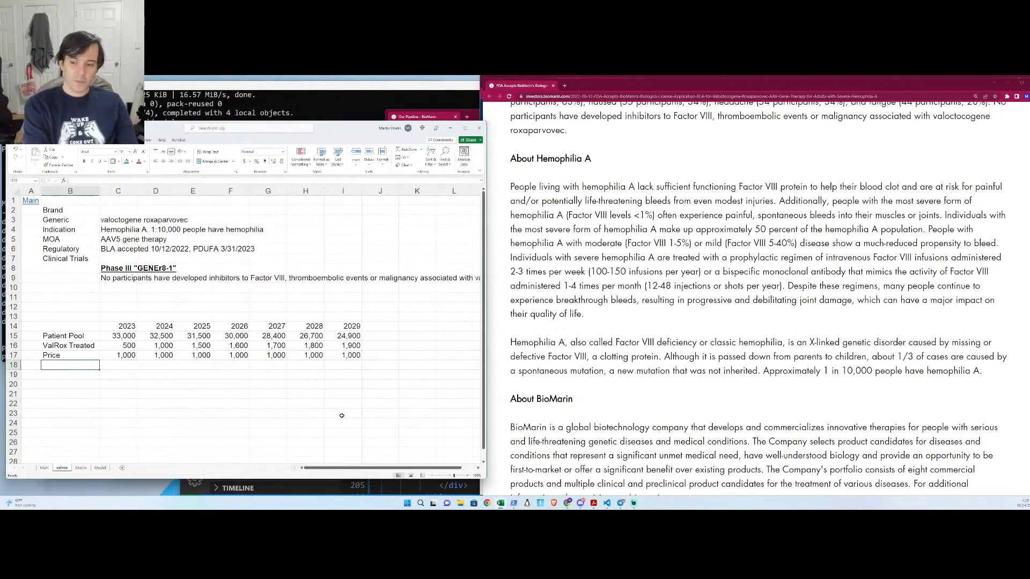
{"action": "type", "text": "Revenue"}
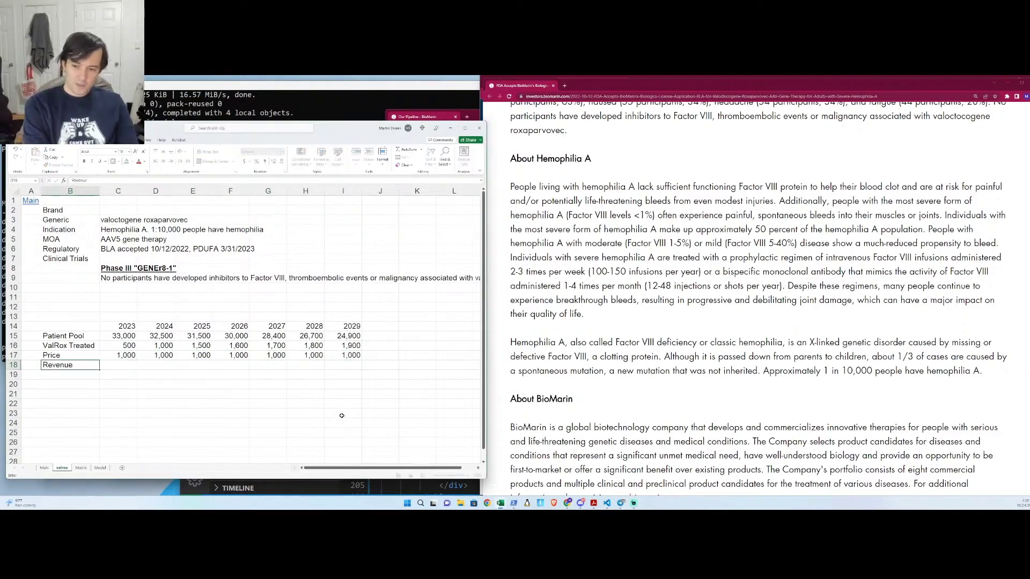
{"action": "key", "text": "Tab"}
{"action": "type", "text": "=C16*C17"}
{"action": "key", "text": "Return"}
{"action": "key", "text": "Up"}
{"action": "key", "text": "Right"}
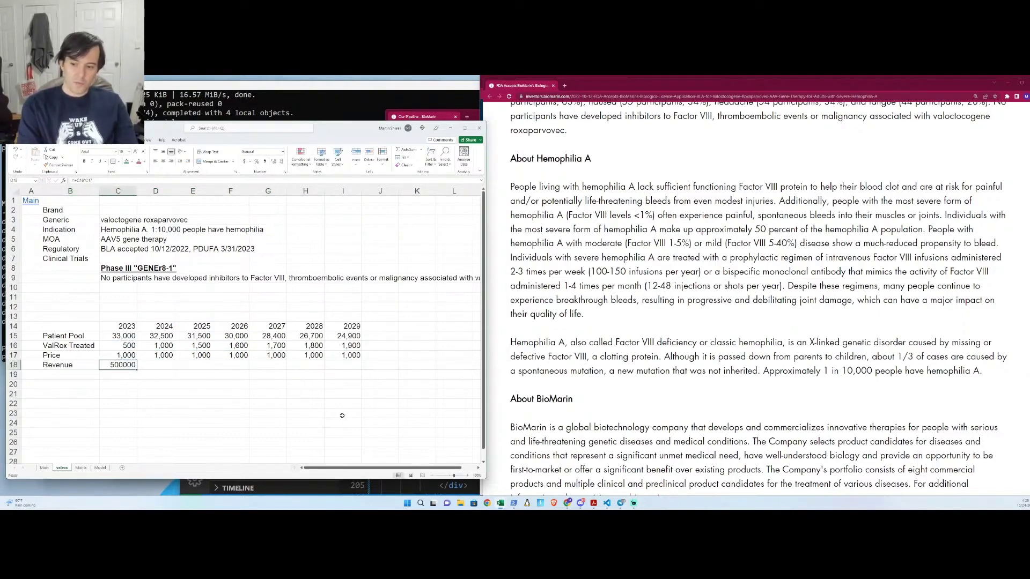
- Format C18 as a number with a thousands separator and 0 decimals, and copy it across through 2029 in I18
{"action": "key", "text": "ctrl+1"}
{"action": "key", "text": "Down"}
{"action": "key", "text": "Tab"}
{"action": "type", "text": "0"}
{"action": "key", "text": "Tab"}
{"action": "key", "text": "space"}
{"action": "key", "text": "Return"}
{"action": "key", "text": "ctrl+c"}
{"action": "key", "text": "shift+Right"}
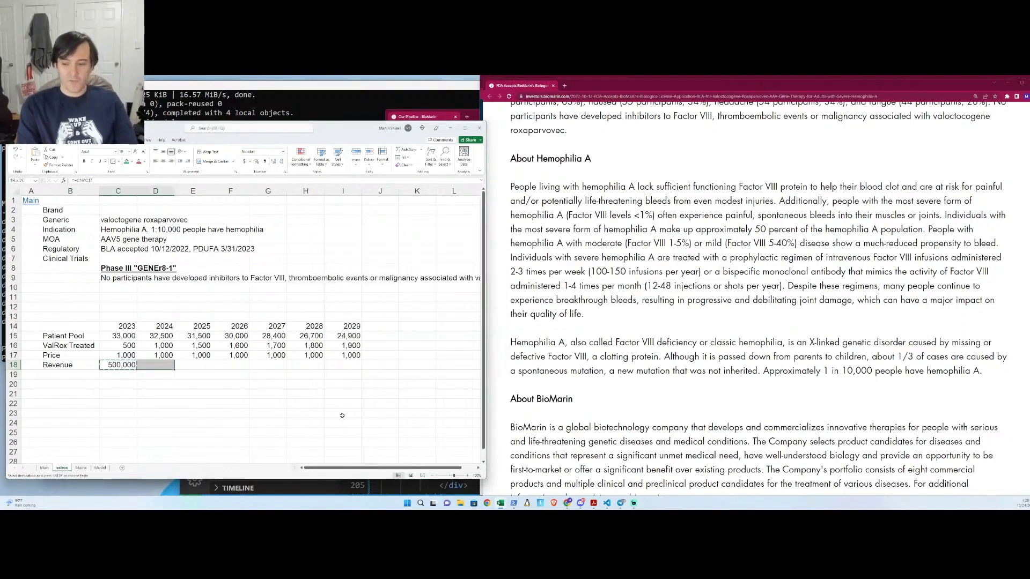
{"action": "key", "text": "shift+Right"}
{"action": "key", "text": "shift+Right"}
{"action": "key", "text": "shift+Right"}
{"action": "key", "text": "shift+Right"}
{"action": "key", "text": "shift+Right"}
{"action": "key", "text": "Return"}
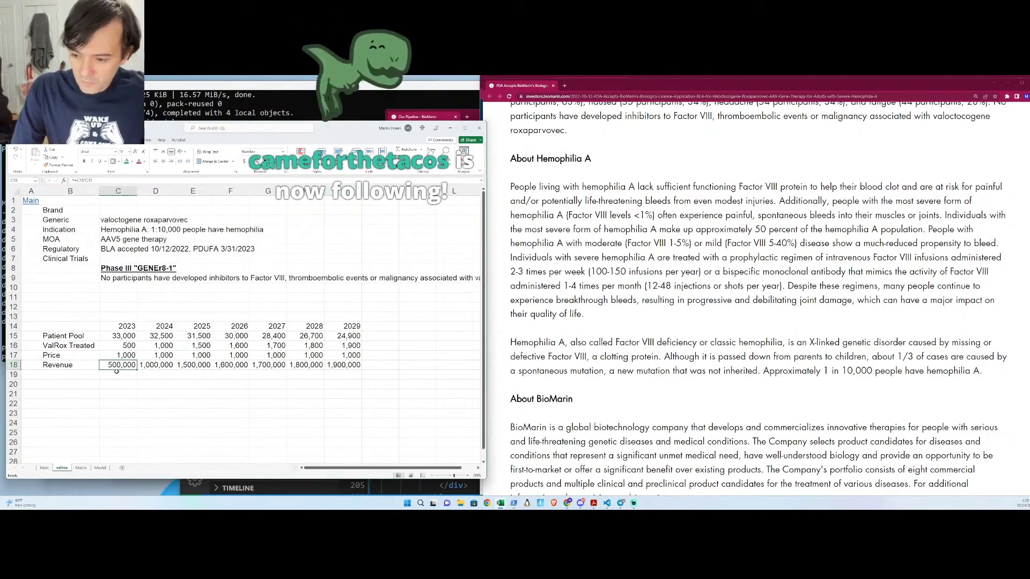
- Autofit the widths of columns C through I to the revenue figures
{"action": "key", "text": "ctrl+shift+Right"}
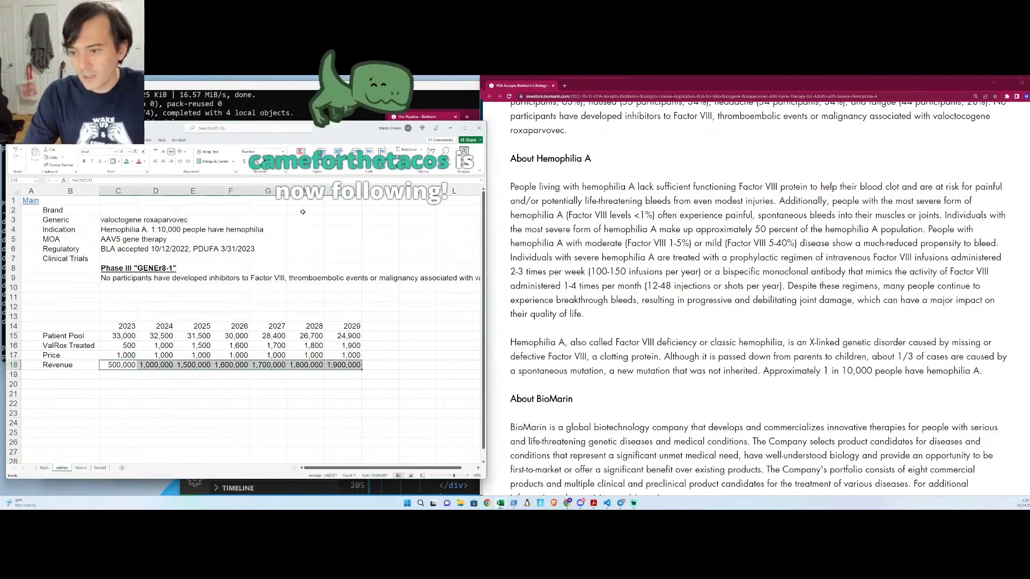
{"action": "key", "text": "ctrl+space"}
{"action": "double_click", "coordinate": [362, 191]}
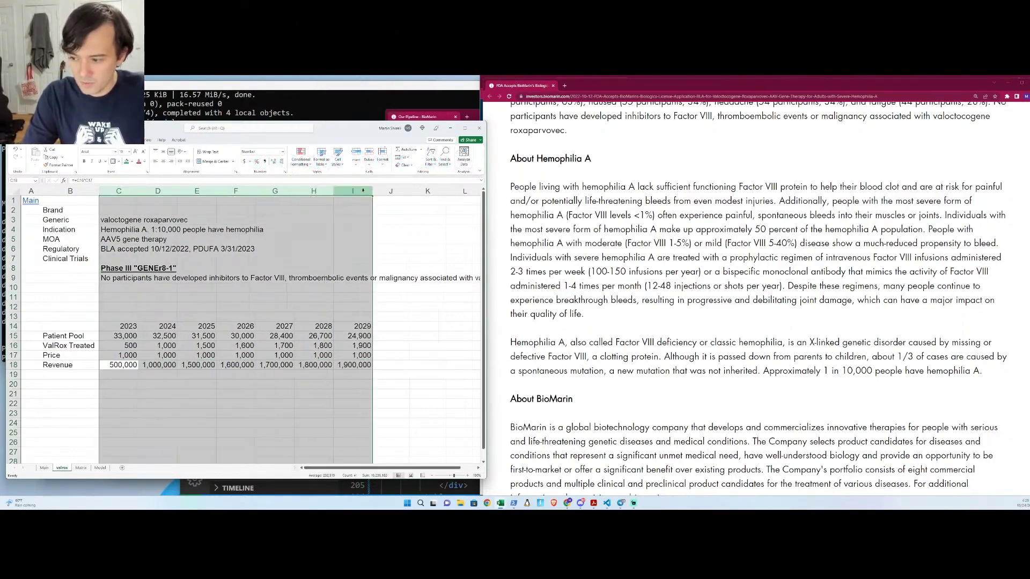
{"action": "left_click", "coordinate": [316, 327]}
- Make the whole Revenue row 18 bold
{"action": "left_click", "coordinate": [123, 365]}
{"action": "key", "text": "shift+space"}
{"action": "key", "text": "ctrl+b"}
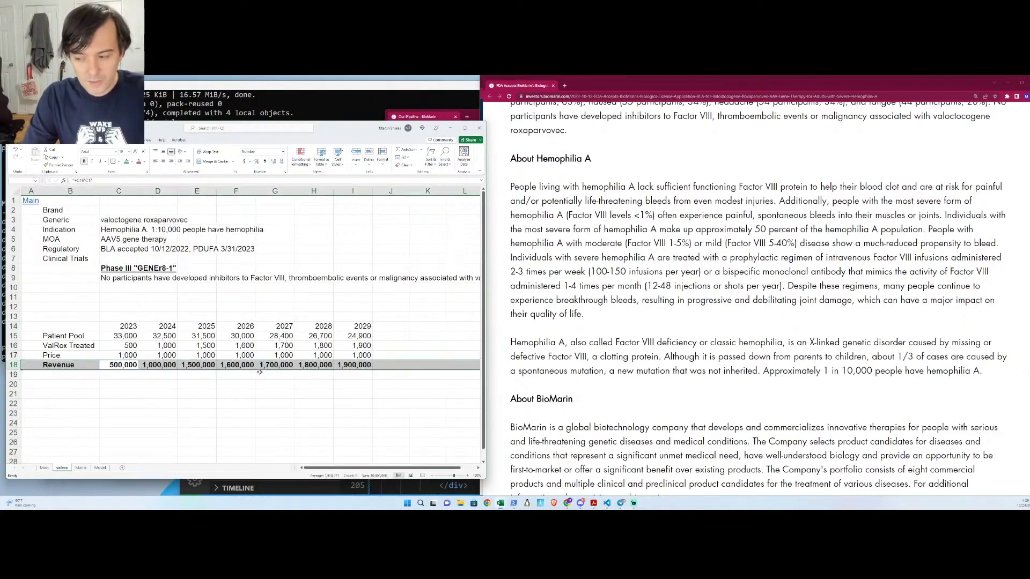
- Rename the Patient Pool label in B15 to US Patient Pool
{"action": "left_click_drag", "start_coordinate": [354, 355], "coordinate": [117, 360]}
{"action": "left_click", "coordinate": [118, 357]}
{"action": "key", "text": "Left"}
{"action": "key", "text": "Up"}
{"action": "key", "text": "Up"}
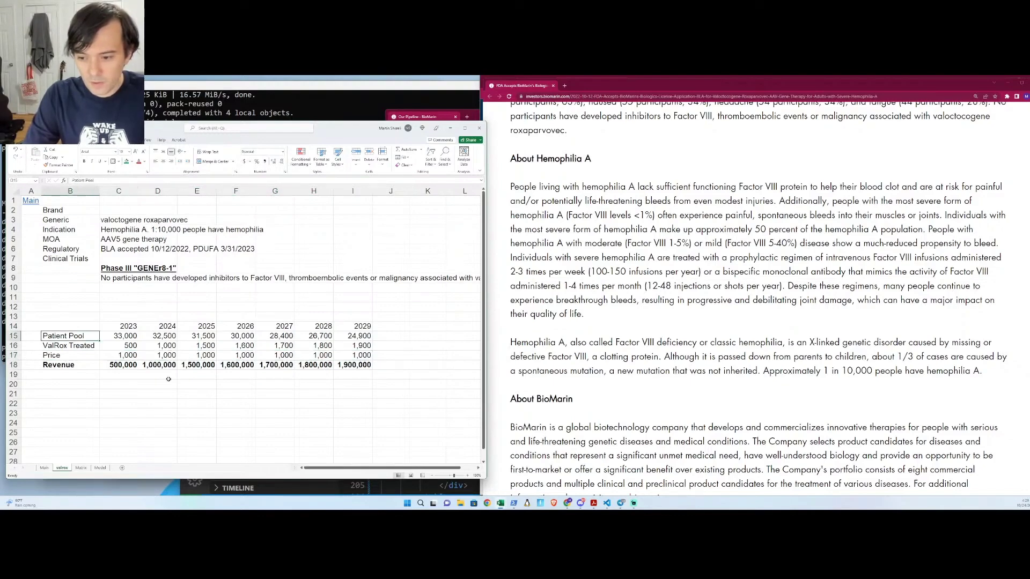
{"action": "key", "text": "F2"}
{"action": "type", "text": "US"}
{"action": "key", "text": "Return"}
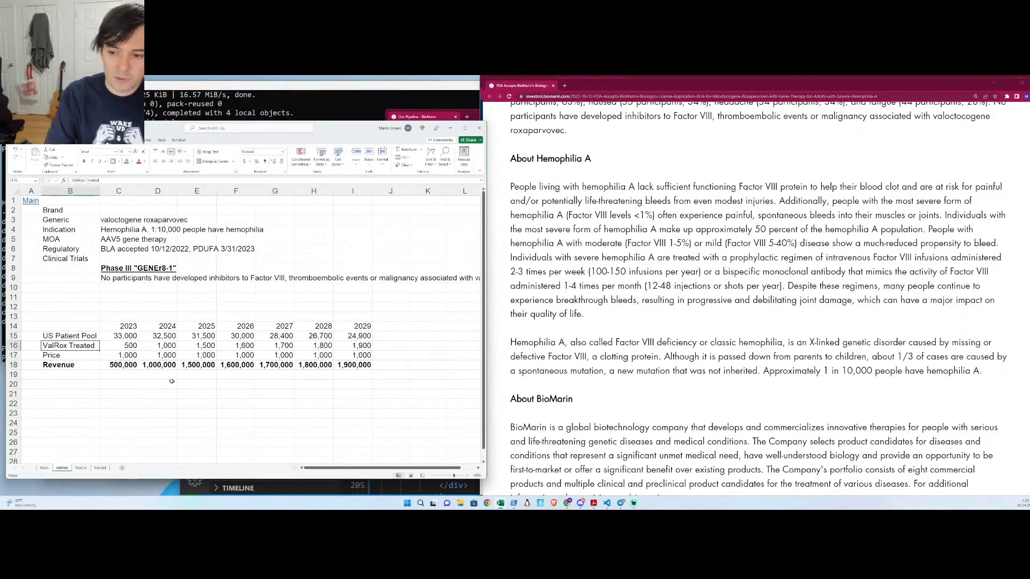
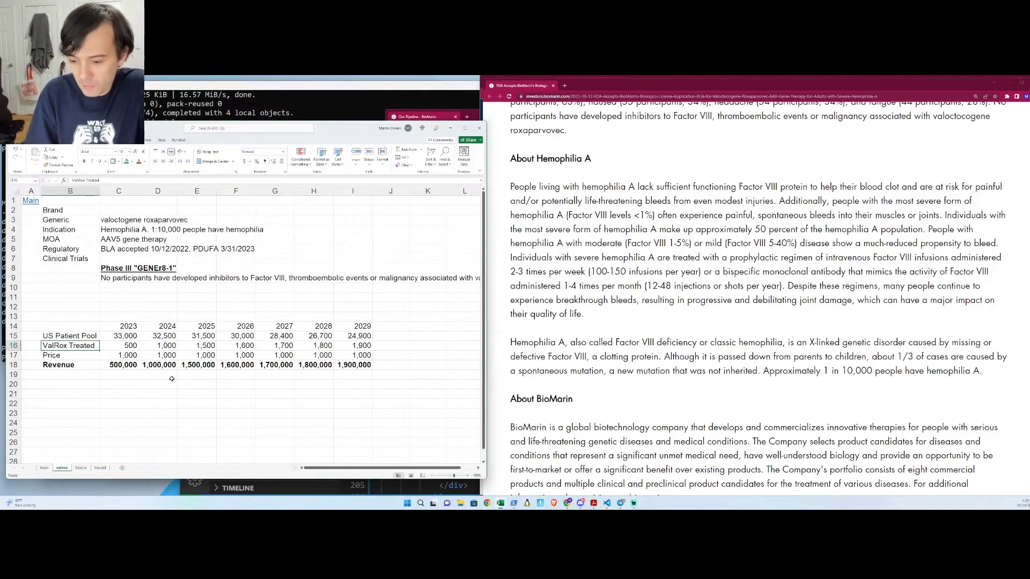
- Switch to the Model sheet and examine the yearly ValRox sales forecast in row 9
{"action": "key", "text": "ctrl+Page_Down"}
{"action": "key", "text": "ctrl+Page_Down"}
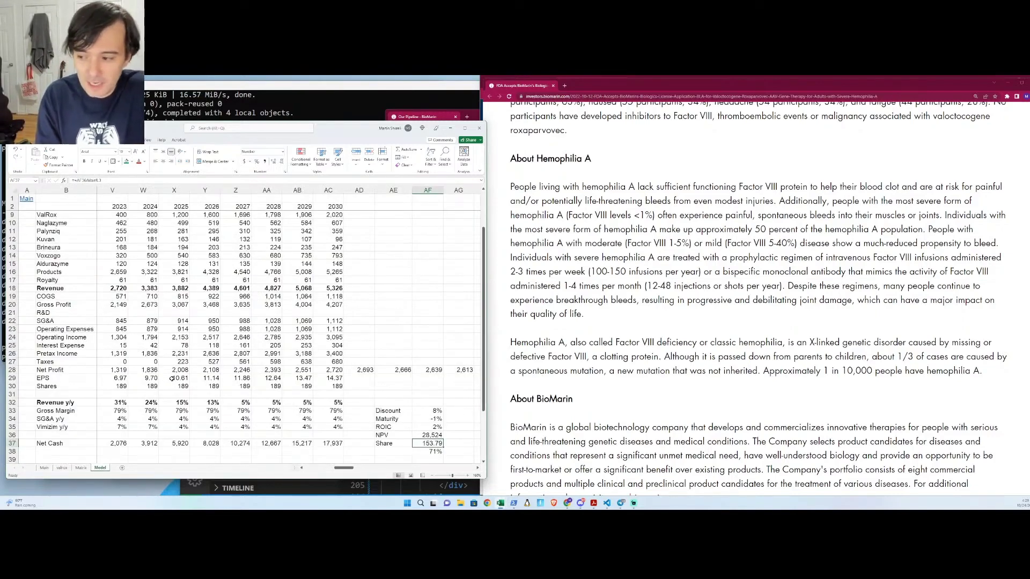
{"action": "key", "text": "Page_Up"}
{"action": "key", "text": "Left"}
{"action": "key", "text": "Left"}
{"action": "key", "text": "Left"}
{"action": "key", "text": "Left"}
{"action": "key", "text": "Left"}
{"action": "key", "text": "Left"}
{"action": "key", "text": "Left"}
{"action": "key", "text": "Left"}
{"action": "key", "text": "Left"}
{"action": "key", "text": "Left"}
{"action": "key", "text": "Left"}
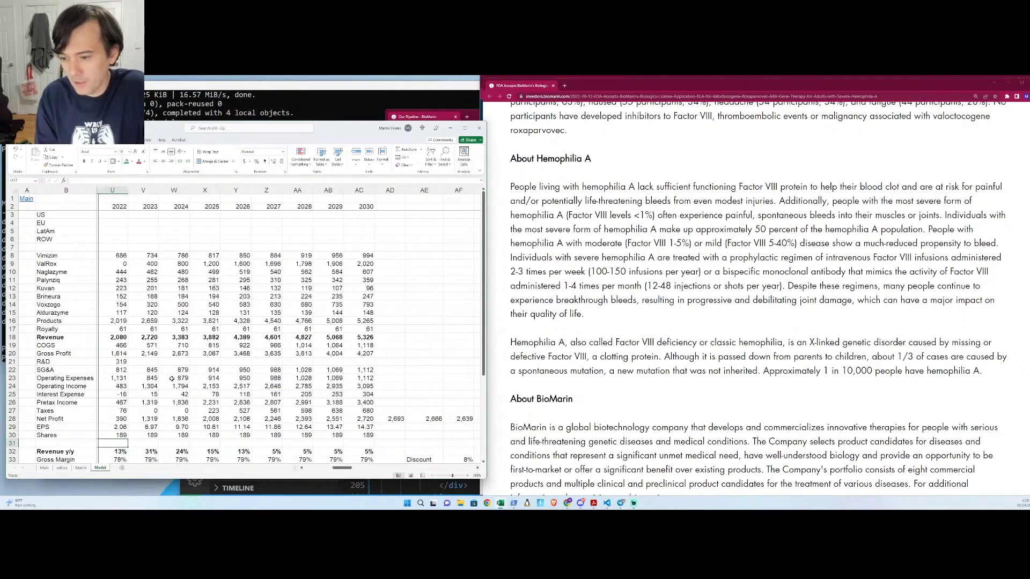
{"action": "key", "text": "Right"}
{"action": "key", "text": "Up"}
{"action": "key", "text": "Up"}
{"action": "key", "text": "Up"}
{"action": "key", "text": "Up"}
{"action": "key", "text": "Up"}
{"action": "key", "text": "Up"}
{"action": "key", "text": "Up"}
{"action": "key", "text": "Up"}
{"action": "key", "text": "Up"}
{"action": "key", "text": "Up"}
{"action": "key", "text": "Up"}
{"action": "key", "text": "Up"}
{"action": "key", "text": "Up"}
{"action": "key", "text": "Up"}
{"action": "key", "text": "Up"}
{"action": "key", "text": "Up"}
{"action": "key", "text": "Up"}
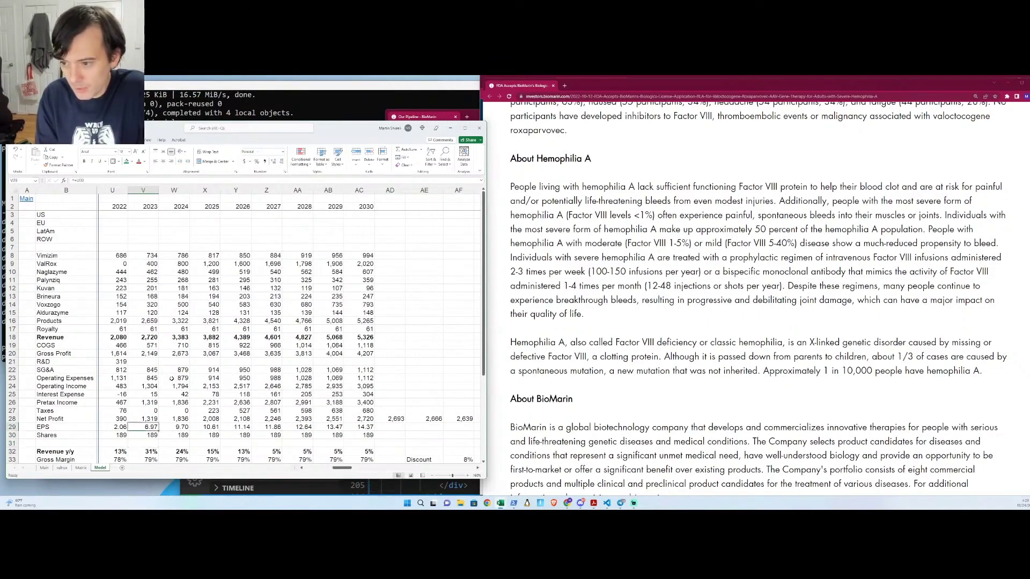
{"action": "key", "text": "Right"}
{"action": "key", "text": "Right"}
{"action": "key", "text": "Up"}
{"action": "key", "text": "Up"}
{"action": "key", "text": "Up"}
{"action": "key", "text": "Up"}
{"action": "key", "text": "Up"}
{"action": "key", "text": "Right"}
{"action": "key", "text": "Left"}
{"action": "key", "text": "Left"}
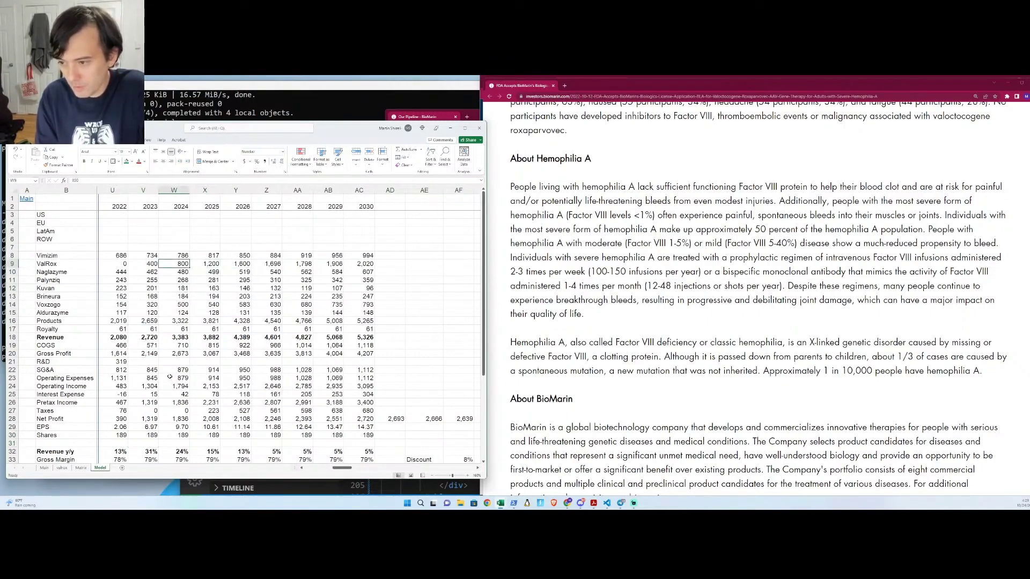
- Set the 2027 ValRox sales in row 9 to 1.3 times the 2026 figure
{"action": "key", "text": "Right"}
{"action": "key", "text": "Right"}
{"action": "key", "text": "Right"}
{"action": "type", "text": "+"}
{"action": "key", "text": "Left"}
{"action": "type", "text": "*1"}
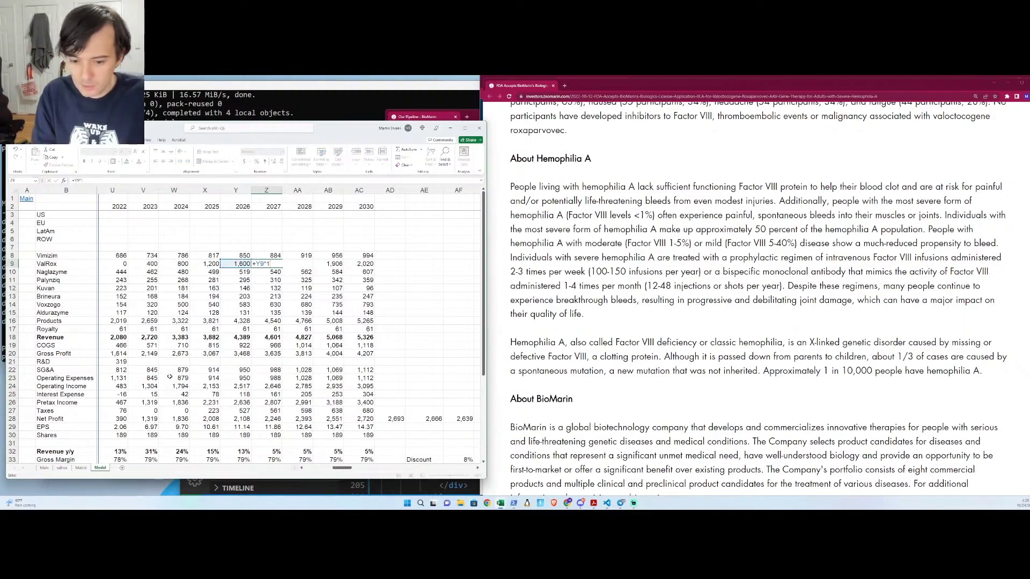
{"action": "type", "text": ".3"}
{"action": "key", "text": "Right"}
- Set the 2027 ValRox sales to 1.2 times the 2026 figure and extend the growth formula through 2030
{"action": "key", "text": "Left"}
{"action": "type", "text": "+"}
{"action": "key", "text": "Left"}
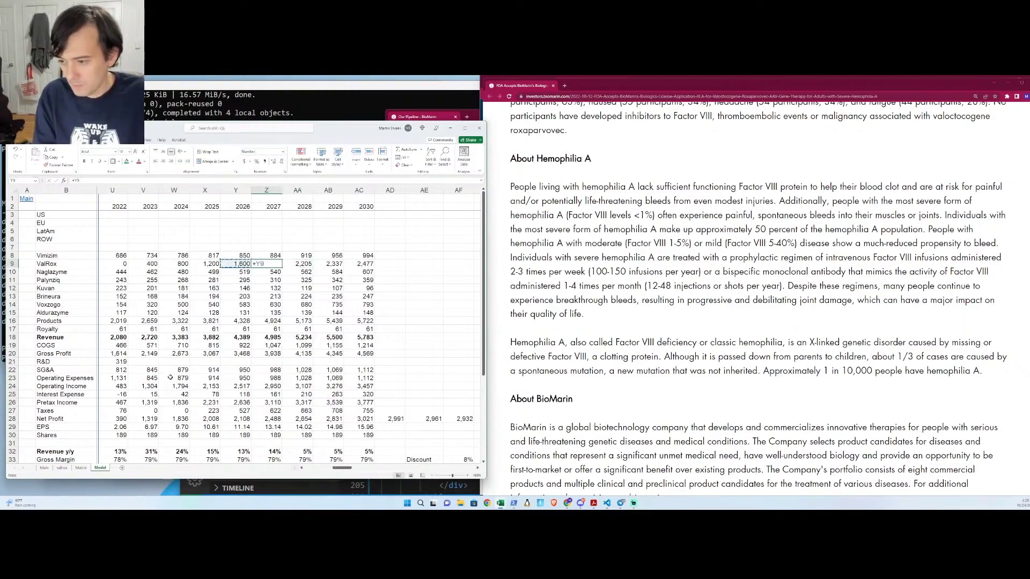
{"action": "type", "text": "*1.2"}
{"action": "key", "text": "Right"}
{"action": "key", "text": "ctrl+r"}
{"action": "key", "text": "Right"}
{"action": "key", "text": "ctrl+r"}
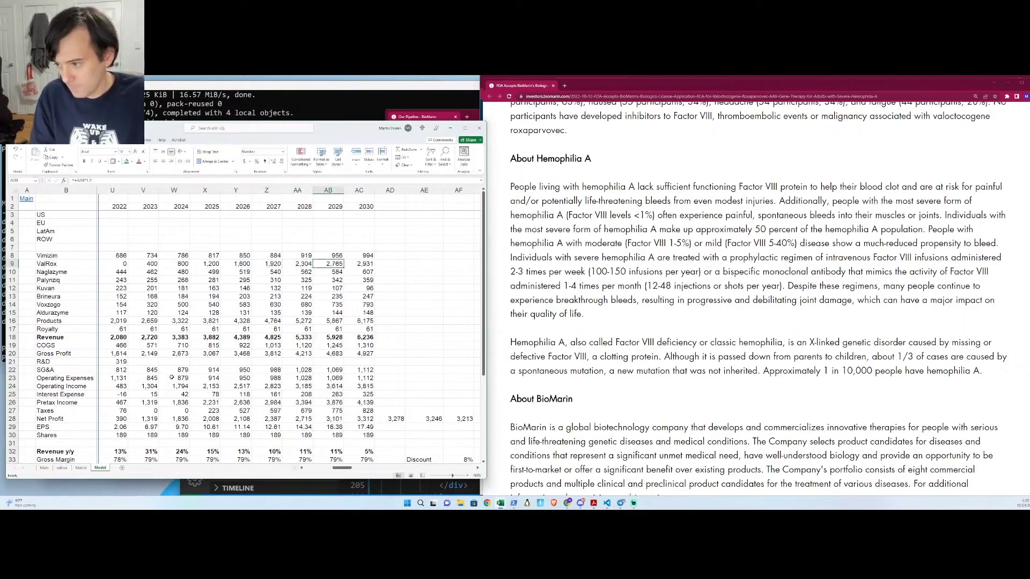
{"action": "key", "text": "Right"}
{"action": "key", "text": "ctrl+v"}
- Set the 2030 ValRox sales in AC9 to 1.1 times the 2029 figure
{"action": "key", "text": "Right"}
{"action": "key", "text": "Right"}
{"action": "key", "text": "Left"}
{"action": "key", "text": "Left"}
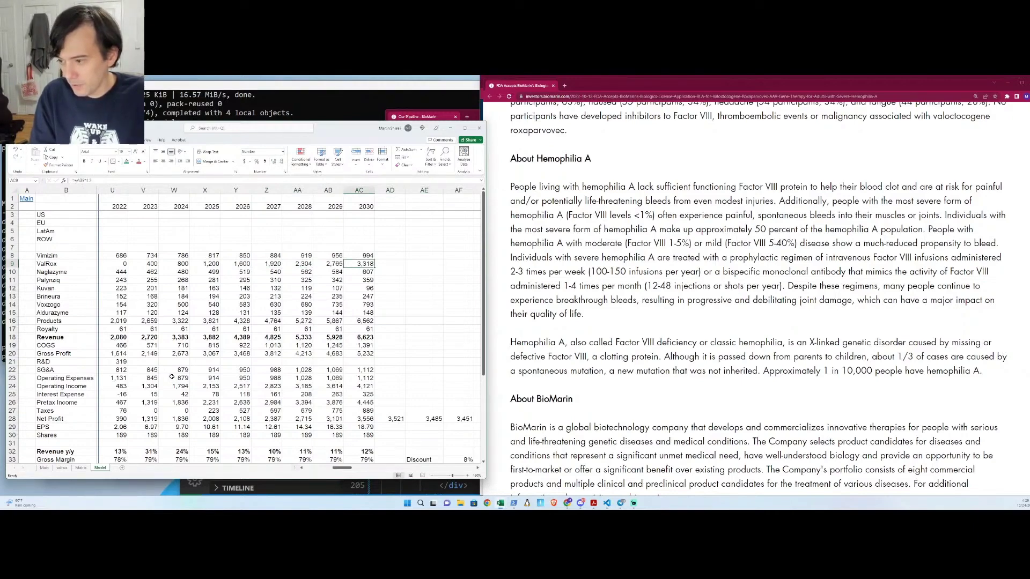
{"action": "type", "text": "+"}
{"action": "key", "text": "Left"}
{"action": "type", "text": "*1.1"}
{"action": "key", "text": "Right"}
{"action": "key", "text": "Right"}
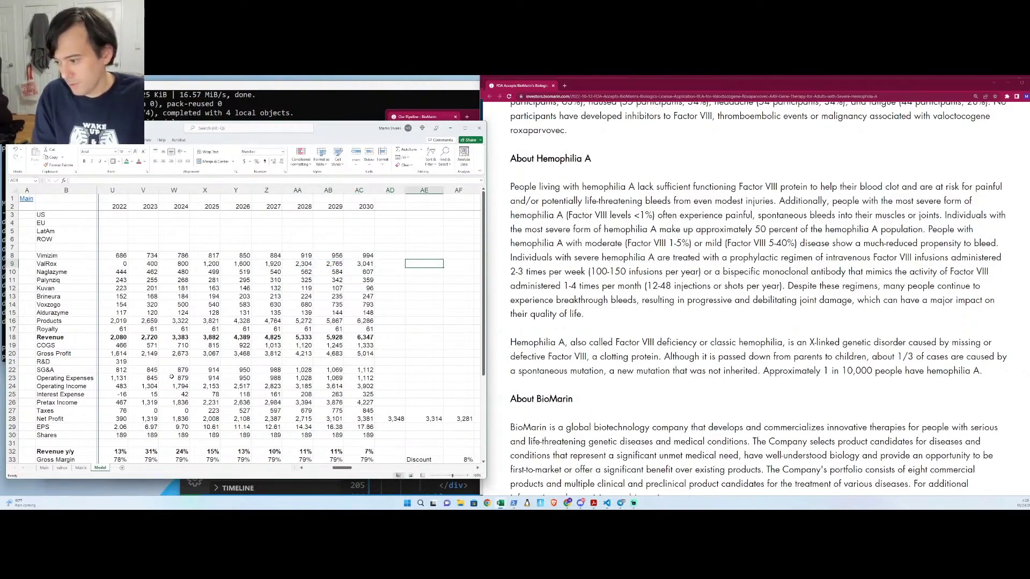
- Check the value per share in the valuation block of the Model sheet
{"action": "key", "text": "Page_Down"}
{"action": "key", "text": "Right"}
{"action": "key", "text": "Right"}
{"action": "key", "text": "Left"}
{"action": "key", "text": "Up"}
{"action": "key", "text": "Up"}
{"action": "key", "text": "Up"}
{"action": "key", "text": "Right"}
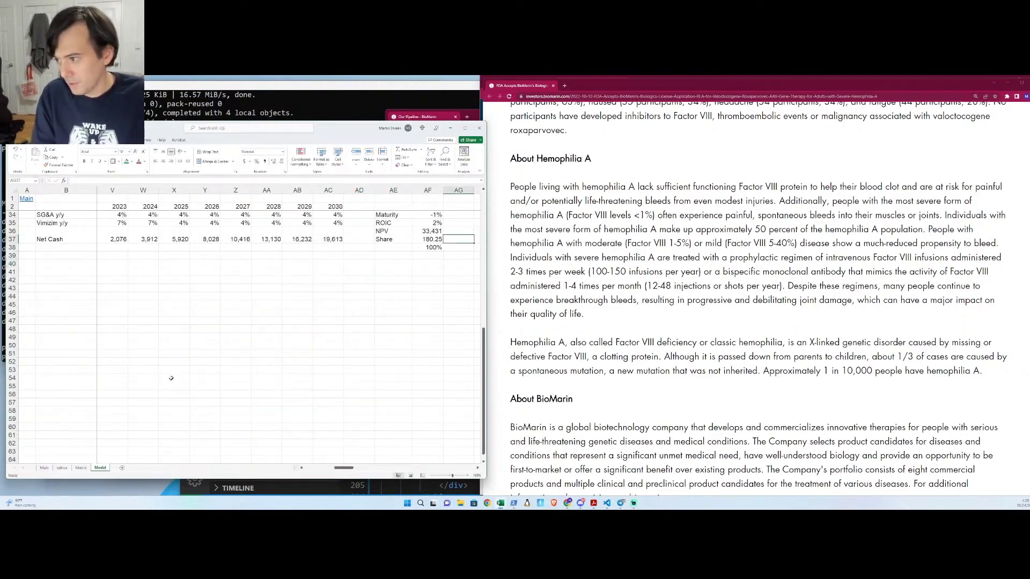
- On the Matrix sheet, add a 3000 heading in G3 and enter 180 for the 800 row in G6
{"action": "key", "text": "ctrl+Page_Up"}
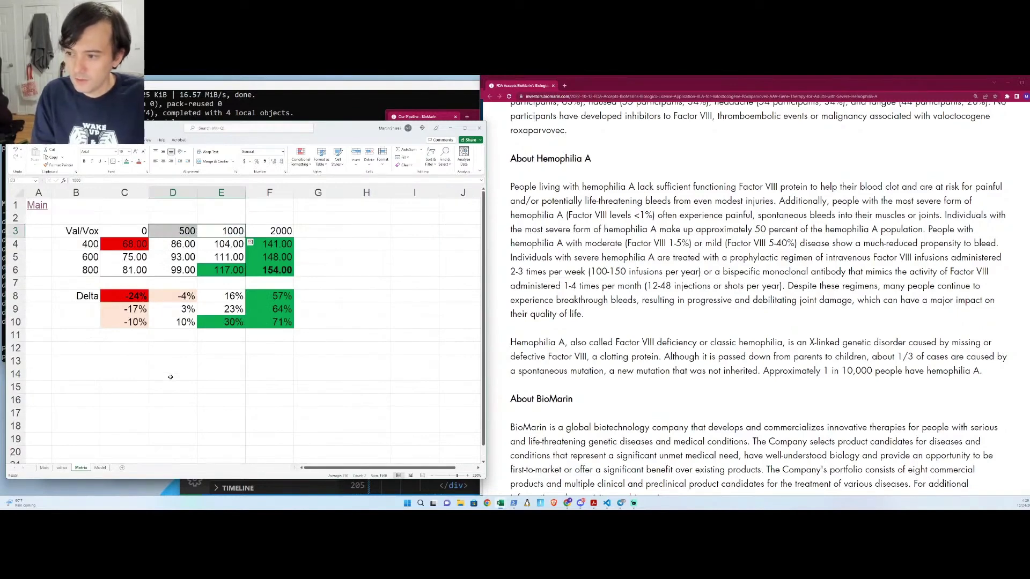
{"action": "key", "text": "Right"}
{"action": "key", "text": "Right"}
{"action": "type", "text": "3000"}
{"action": "key", "text": "Return"}
{"action": "key", "text": "Down"}
{"action": "key", "text": "Down"}
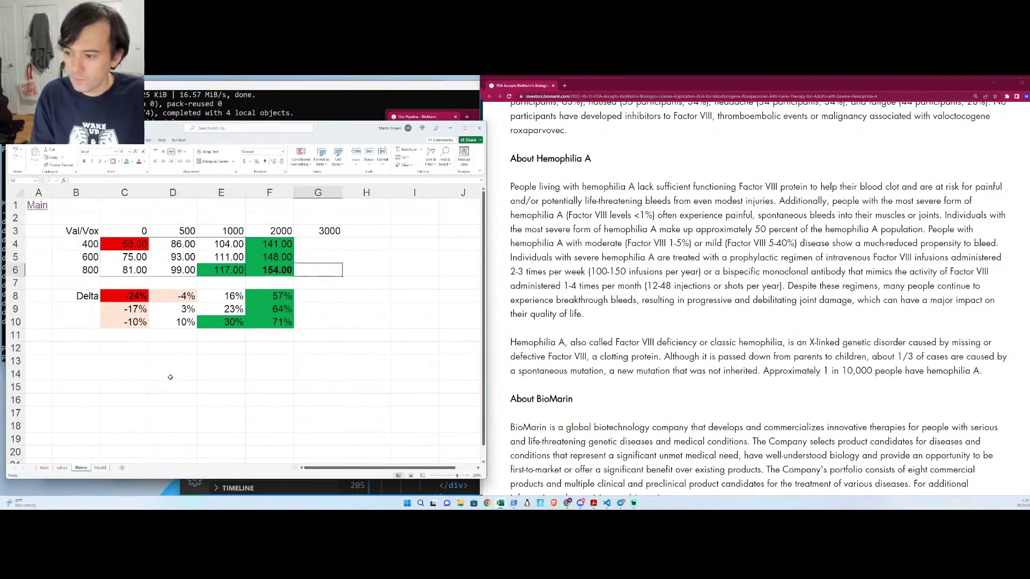
{"action": "type", "text": "180"}
{"action": "key", "text": "Return"}
- Copy the Delta formulas from F8:F10 into the 3000 column at G8:G10
{"action": "key", "text": "Down"}
{"action": "key", "text": "Down"}
{"action": "key", "text": "Left"}
{"action": "key", "text": "Down"}
{"action": "key", "text": "ctrl+c"}
{"action": "key", "text": "Right"}
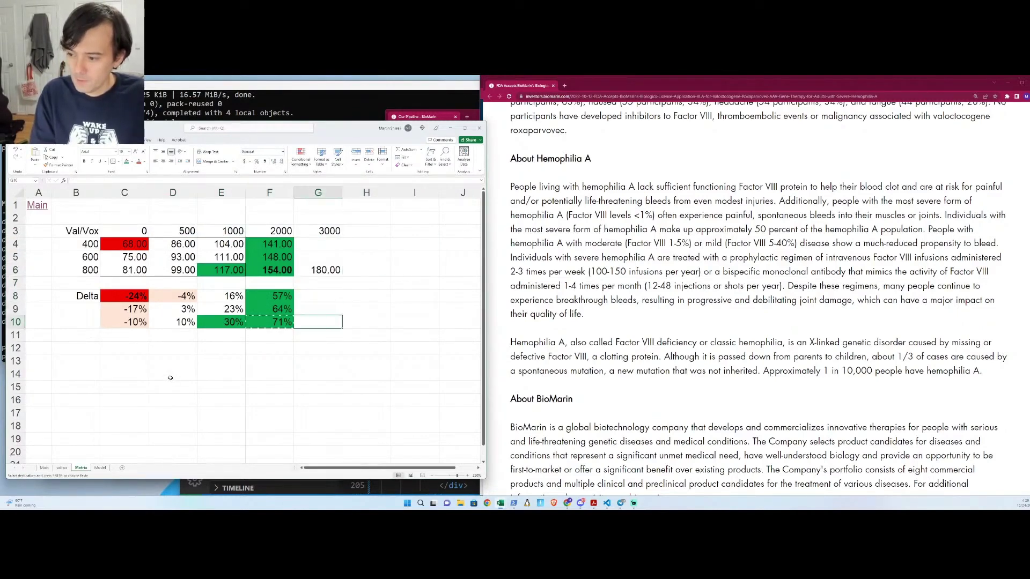
{"action": "key", "text": "ctrl+v"}
{"action": "key", "text": "Escape"}
{"action": "key", "text": "Left"}
{"action": "key", "text": "Up"}
{"action": "key", "text": "Up"}
{"action": "key", "text": "shift+Down"}
{"action": "key", "text": "ctrl+c"}
{"action": "key", "text": "shift+Right"}
{"action": "key", "text": "ctrl+v"}
{"action": "key", "text": "Escape"}
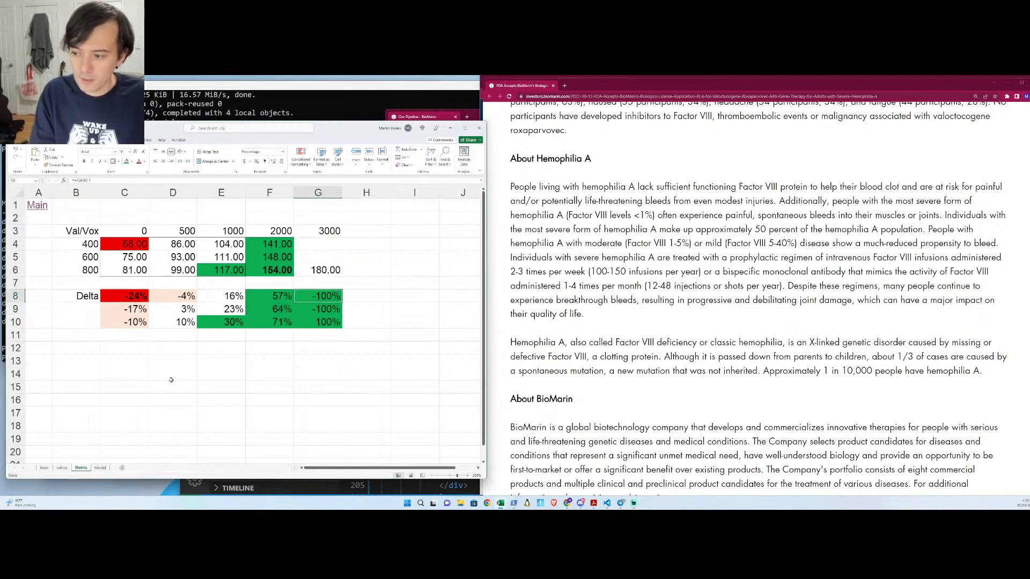
- Copy the 400 and 600 row formulas from F4:F5 into G4:G5
{"action": "key", "text": "Up"}
{"action": "key", "text": "Up"}
{"action": "key", "text": "Up"}
{"action": "key", "text": "Left"}
{"action": "key", "text": "Up"}
{"action": "key", "text": "shift+Down"}
{"action": "key", "text": "ctrl+c"}
{"action": "key", "text": "Right"}
{"action": "key", "text": "ctrl+v"}
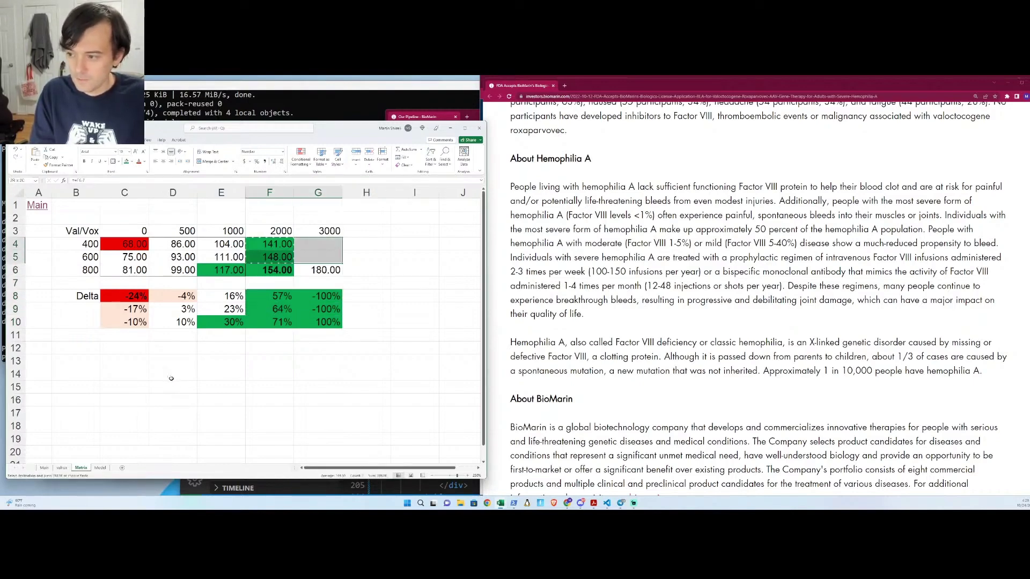
{"action": "key", "text": "Escape"}
- Duplicate G3:G6 into H3:H6 and change the new column's heading in H3 to 4000
{"action": "key", "text": "Up"}
{"action": "key", "text": "Right"}
{"action": "key", "text": "Left"}
{"action": "key", "text": "shift+Down"}
{"action": "key", "text": "shift+Down"}
{"action": "key", "text": "shift+Down"}
{"action": "key", "text": "ctrl+c"}
{"action": "key", "text": "Right"}
{"action": "key", "text": "ctrl+v"}
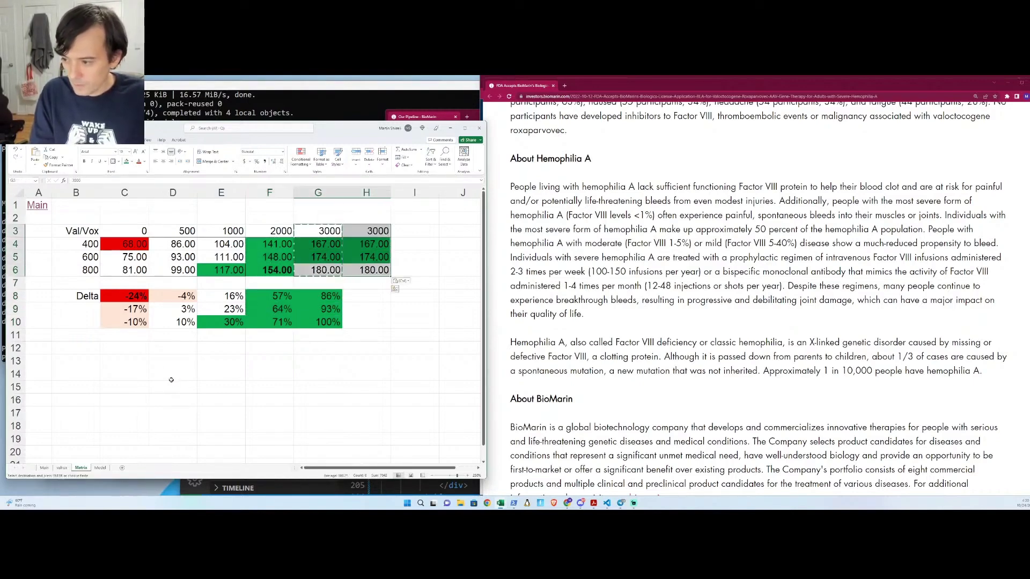
{"action": "key", "text": "Escape"}
{"action": "key", "text": "Down"}
- Copy the Delta formulas from G8:G10 into the 4000 column at H8:H10
{"action": "key", "text": "Down"}
{"action": "key", "text": "Down"}
{"action": "key", "text": "Down"}
{"action": "key", "text": "Down"}
{"action": "key", "text": "Left"}
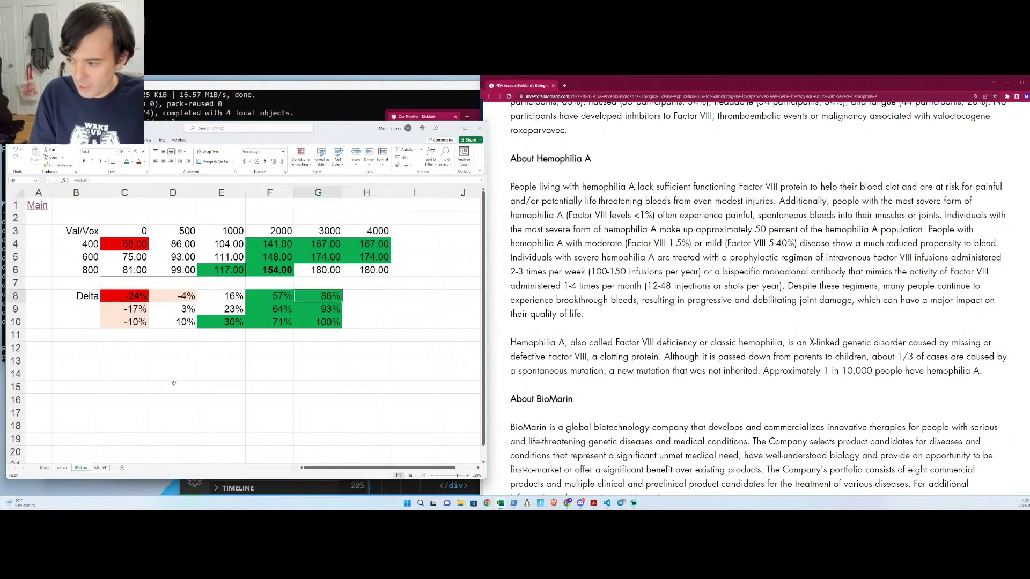
{"action": "key", "text": "shift+Down"}
{"action": "key", "text": "shift+Down"}
{"action": "key", "text": "ctrl+c"}
{"action": "key", "text": "Right"}
{"action": "key", "text": "ctrl+v"}
{"action": "key", "text": "Escape"}
{"action": "key", "text": "Up"}
{"action": "key", "text": "Up"}
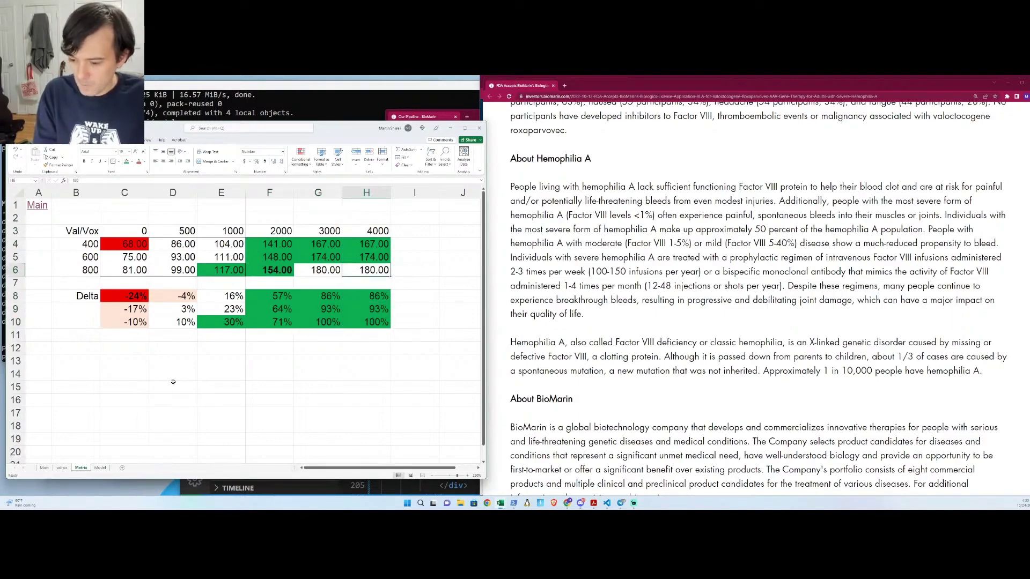
- Return to the Model sheet and examine the yearly forecast from the valuation block up to the top rows
{"action": "key", "text": "ctrl+Page_Up"}
{"action": "key", "text": "ctrl+Page_Down"}
{"action": "key", "text": "ctrl+Page_Down"}
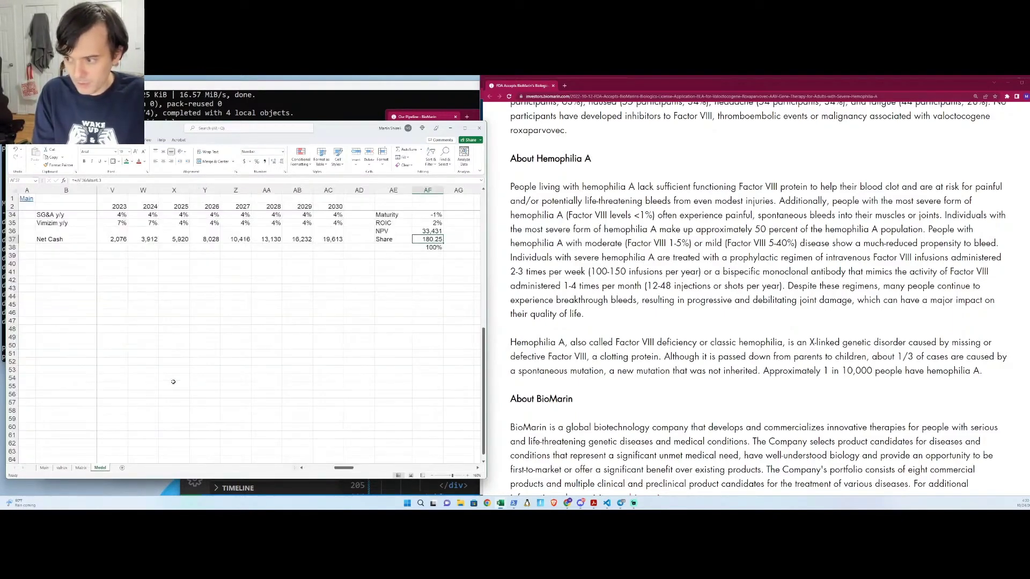
{"action": "key", "text": "Up"}
{"action": "key", "text": "Up"}
{"action": "key", "text": "Up"}
{"action": "key", "text": "Up"}
{"action": "key", "text": "Up"}
{"action": "key", "text": "Up"}
{"action": "key", "text": "Up"}
{"action": "key", "text": "Up"}
{"action": "key", "text": "Up"}
{"action": "key", "text": "Up"}
{"action": "key", "text": "Up"}
{"action": "key", "text": "Up"}
{"action": "key", "text": "Up"}
{"action": "key", "text": "Up"}
{"action": "key", "text": "Up"}
{"action": "key", "text": "Up"}
{"action": "key", "text": "Up"}
{"action": "key", "text": "Up"}
{"action": "key", "text": "Up"}
{"action": "key", "text": "Up"}
{"action": "key", "text": "Up"}
{"action": "key", "text": "Up"}
{"action": "key", "text": "Up"}
{"action": "key", "text": "Up"}
{"action": "key", "text": "Up"}
{"action": "key", "text": "Up"}
{"action": "key", "text": "Up"}
{"action": "key", "text": "Up"}
{"action": "key", "text": "Up"}
{"action": "key", "text": "Up"}
{"action": "key", "text": "Up"}
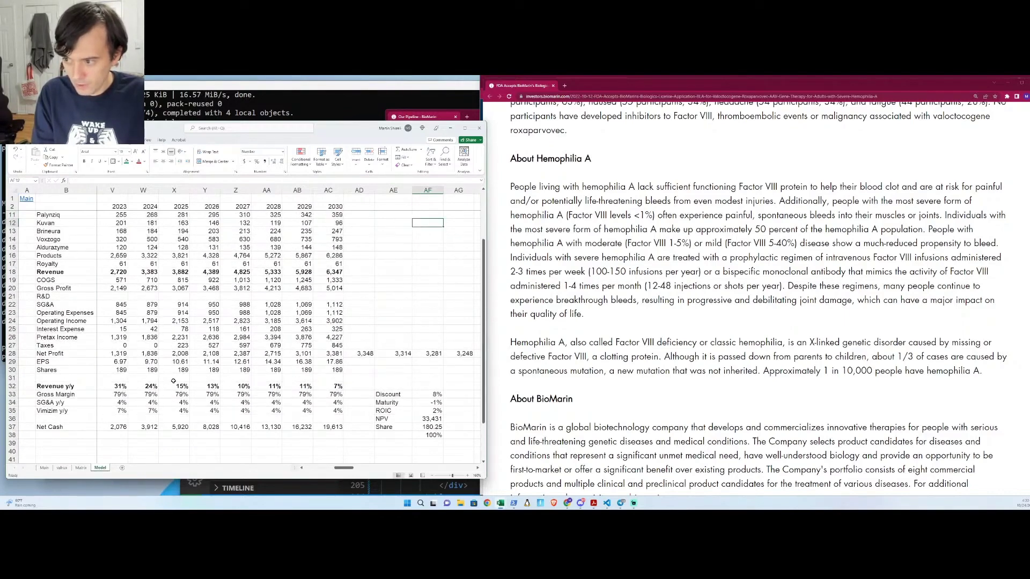
{"action": "key", "text": "Left"}
{"action": "key", "text": "Left"}
{"action": "key", "text": "Left"}
{"action": "key", "text": "Left"}
{"action": "key", "text": "Left"}
{"action": "key", "text": "Left"}
{"action": "key", "text": "Left"}
{"action": "key", "text": "Up"}
{"action": "key", "text": "Up"}
{"action": "key", "text": "Left"}
{"action": "key", "text": "Left"}
{"action": "key", "text": "Left"}
{"action": "key", "text": "Left"}
{"action": "key", "text": "Left"}
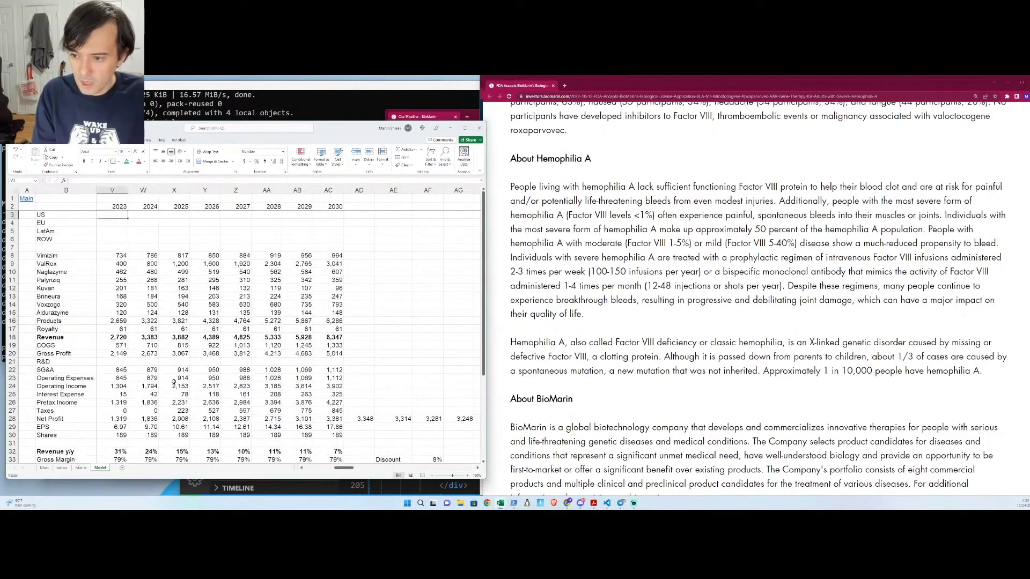
- Set the ValRox sales in row 9 to 500 for 2023 and 1,000 for 2024
{"action": "key", "text": "Down"}
{"action": "key", "text": "Right"}
{"action": "key", "text": "Right"}
{"action": "key", "text": "Down"}
{"action": "key", "text": "Down"}
{"action": "key", "text": "Down"}
{"action": "type", "text": "5000"}
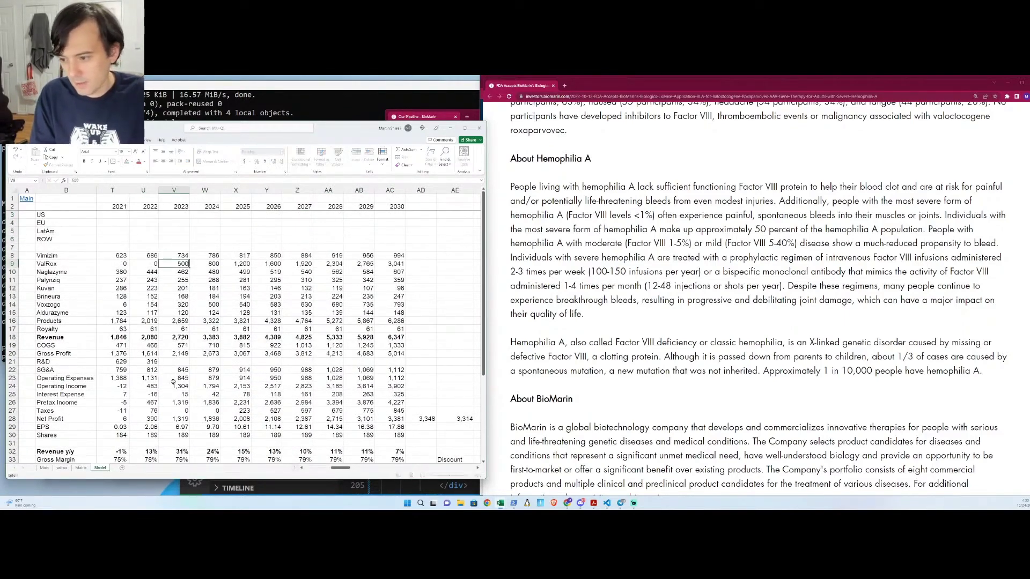
{"action": "key", "text": "Tab"}
{"action": "type", "text": "1,000"}
{"action": "key", "text": "Left"}
{"action": "type", "text": "500"}
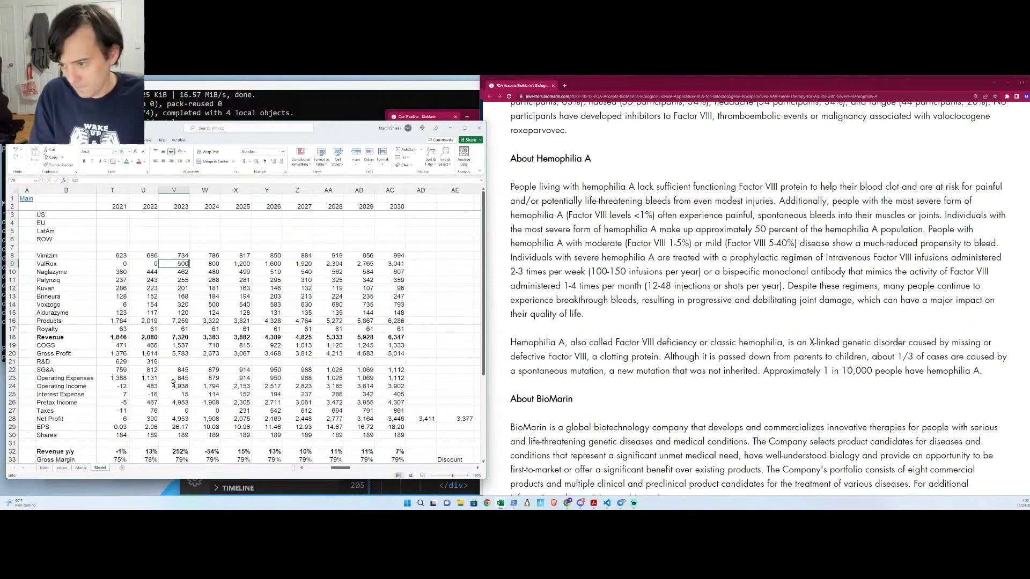
{"action": "key", "text": "Tab"}
- Set the ValRox sales to 1,500 for 2025 and 2,000 for 2026
{"action": "key", "text": "Tab"}
{"action": "type", "text": "1500"}
{"action": "key", "text": "Tab"}
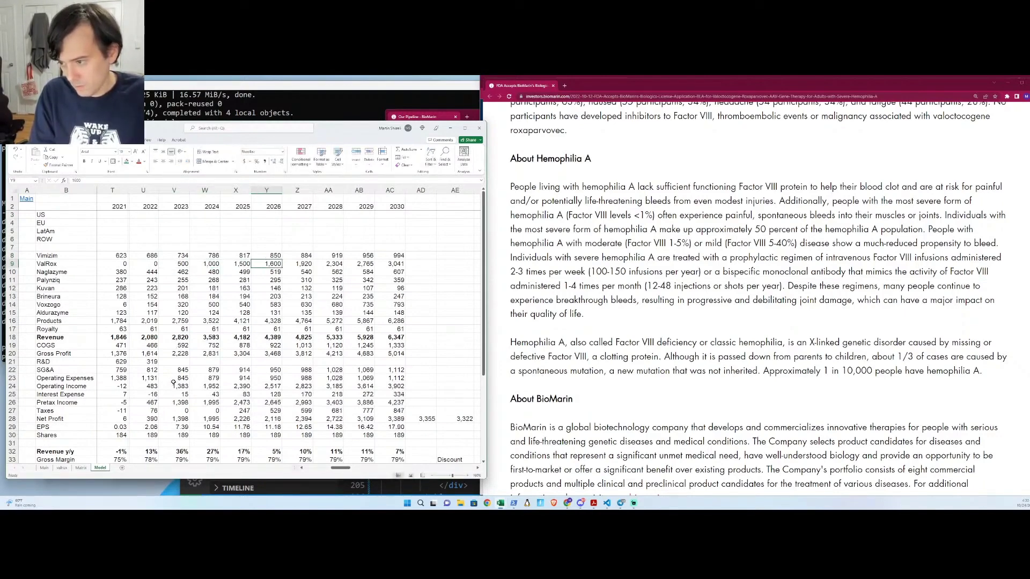
{"action": "type", "text": "2,000"}
{"action": "key", "text": "Tab"}
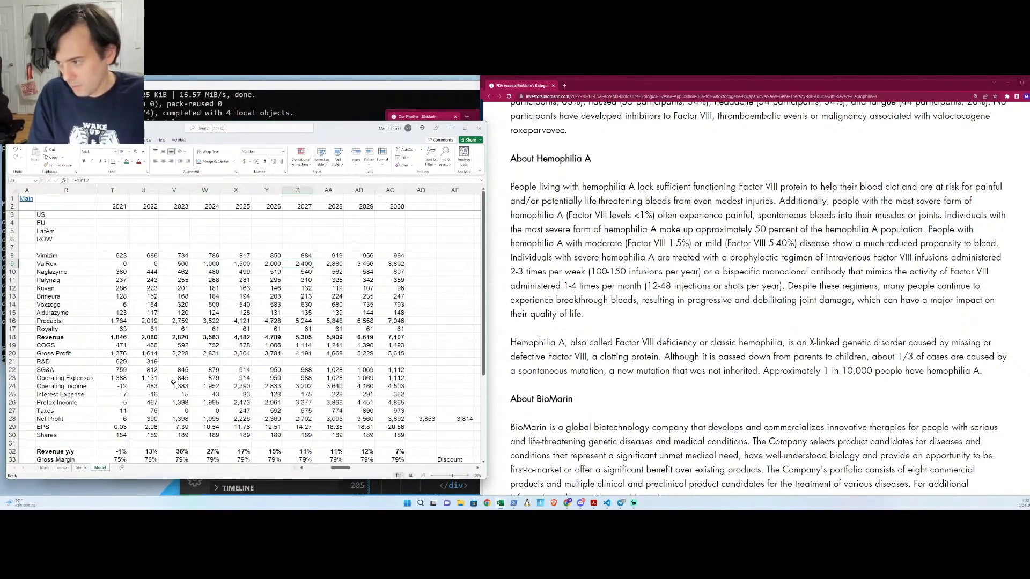
- Enter a formula for the 2030 ValRox sales in AC9 that multiplies the 2029 figure by 1.2
{"action": "key", "text": "Right"}
{"action": "key", "text": "Right"}
{"action": "key", "text": "Right"}
{"action": "type", "text": "+"}
{"action": "key", "text": "Left"}
{"action": "type", "text": "*1.2"}
{"action": "key", "text": "Tab"}
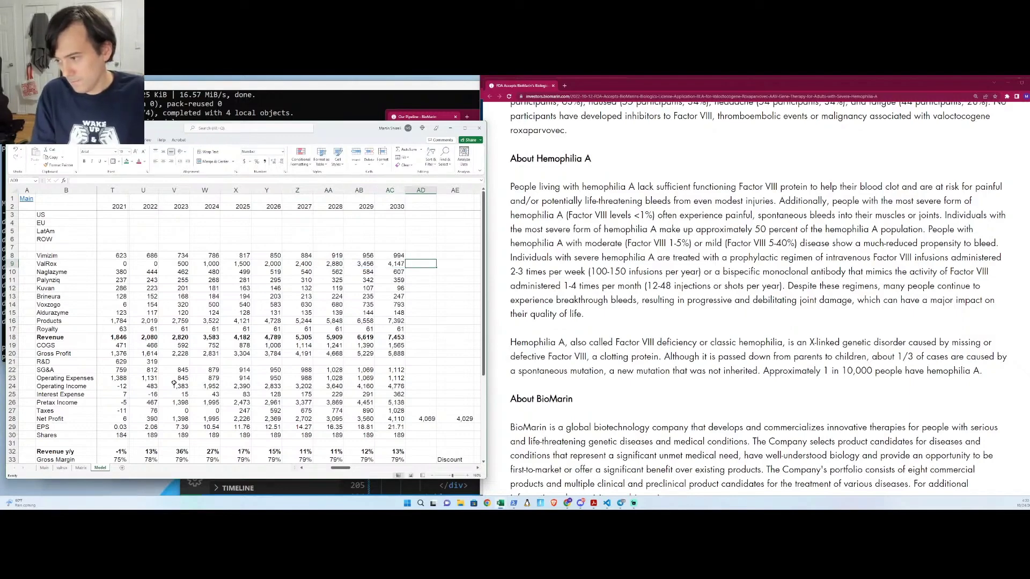
- Change the growth multiplier in the 2030 ValRox sales formula to 1.15
{"action": "key", "text": "shift+Tab"}
{"action": "key", "text": "F2"}
{"action": "key", "text": "BackSpace"}
{"action": "type", "text": "15"}
{"action": "key", "text": "Return"}
- Check the resulting share value in the Model sheet and enter 209 in H6 of the Matrix sheet
{"action": "scroll", "coordinate": [333, 362], "scroll_direction": "down", "scroll_amount": 3}
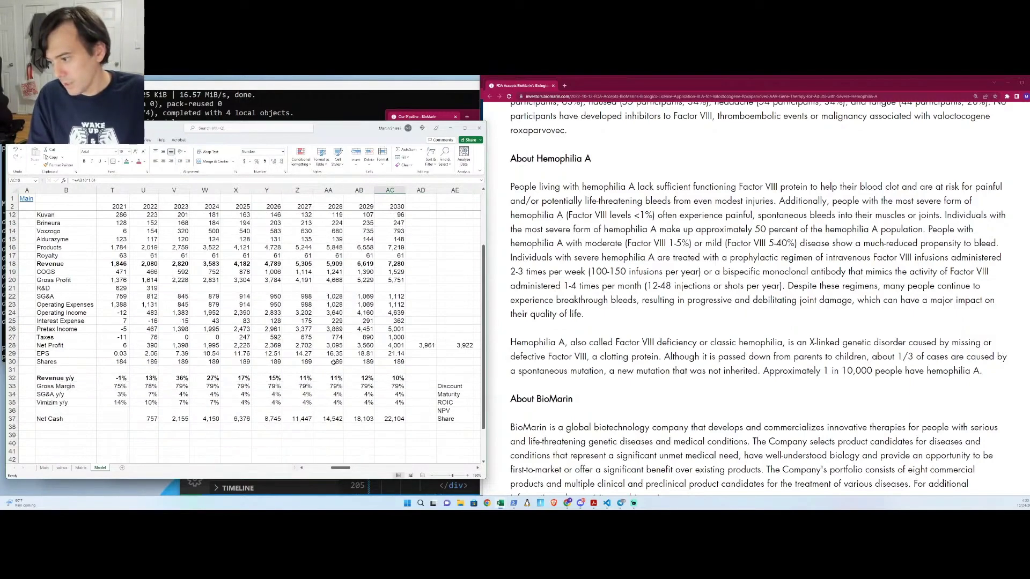
{"action": "key", "text": "Right"}
{"action": "key", "text": "Right"}
{"action": "key", "text": "Right"}
{"action": "key", "text": "Right"}
{"action": "left_click", "coordinate": [458, 435]}
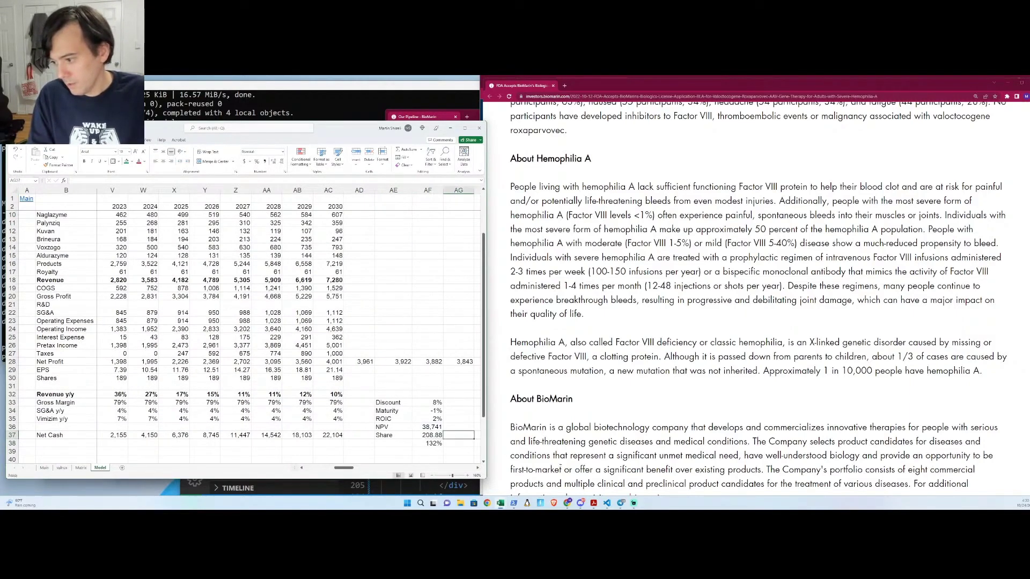
{"action": "key", "text": "ctrl+Page_Up"}
{"action": "key", "text": "Right"}
{"action": "key", "text": "Left"}
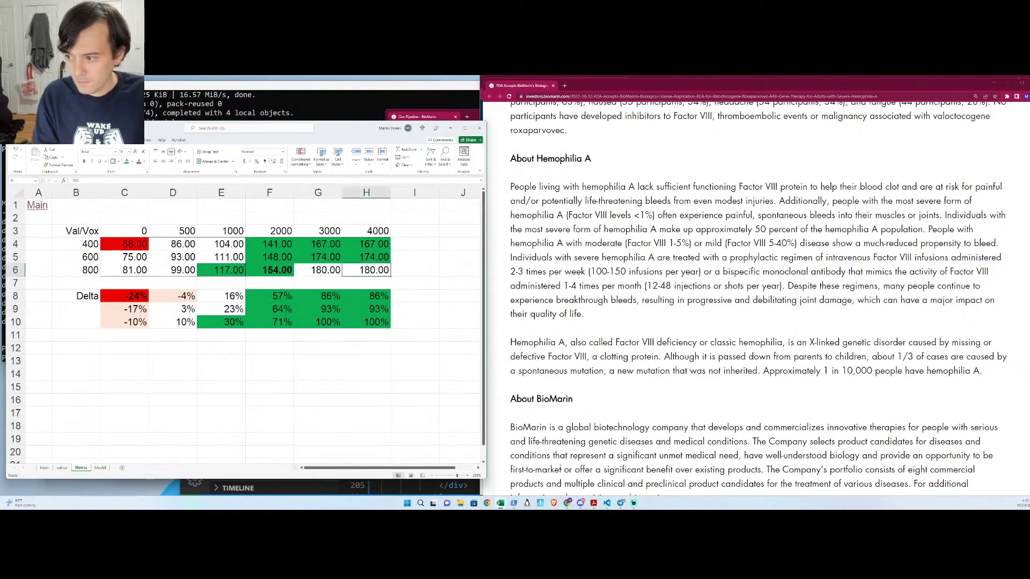
{"action": "type", "text": "209"}
{"action": "key", "text": "Return"}
- Bold the share values in G6 and H6, in the 800 row under 3000 and 4000
{"action": "key", "text": "Right"}
{"action": "key", "text": "Left"}
{"action": "key", "text": "Down"}
{"action": "key", "text": "Down"}
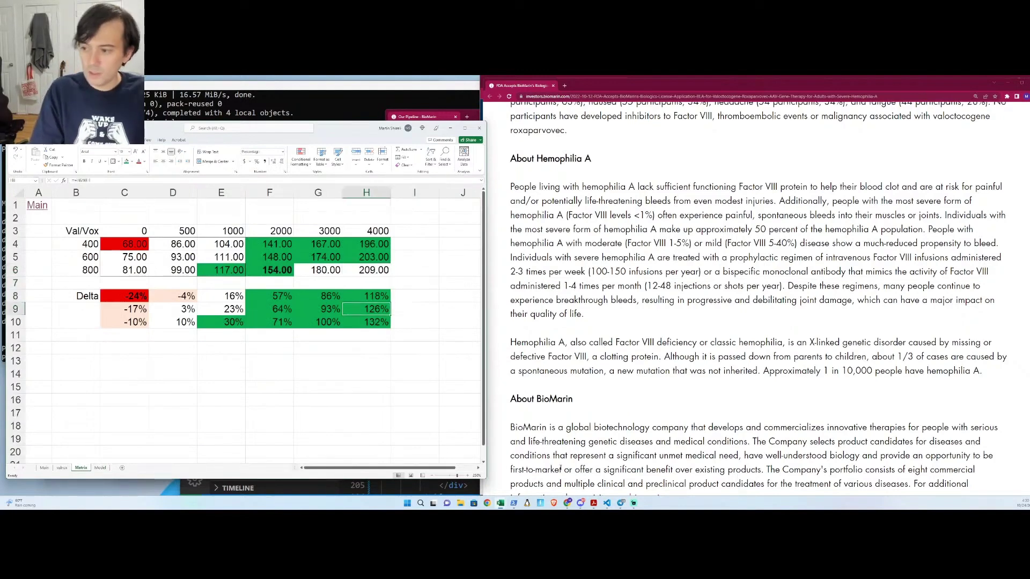
{"action": "key", "text": "Up"}
{"action": "key", "text": "Left"}
{"action": "key", "text": "Up"}
{"action": "key", "text": "Left"}
{"action": "key", "text": "Up"}
{"action": "key", "text": "Right"}
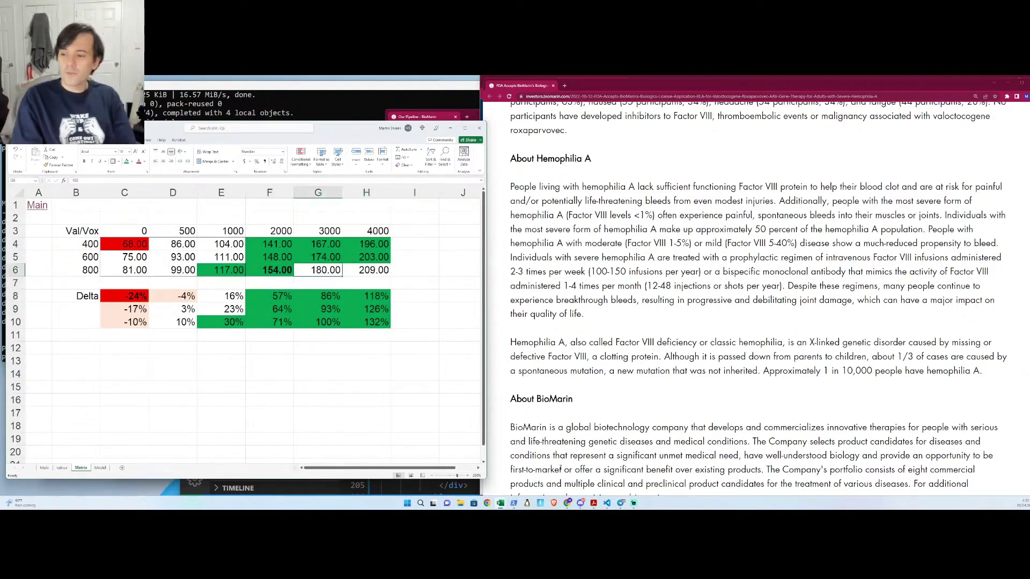
{"action": "key", "text": "Left"}
{"action": "key", "text": "Right"}
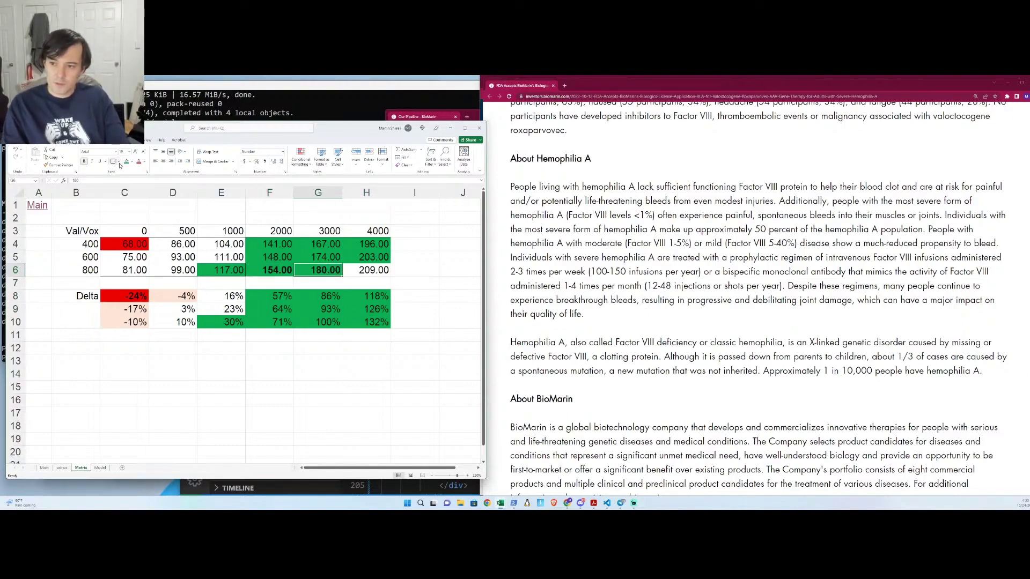
{"action": "key", "text": "Right"}
{"action": "key", "text": "Right"}
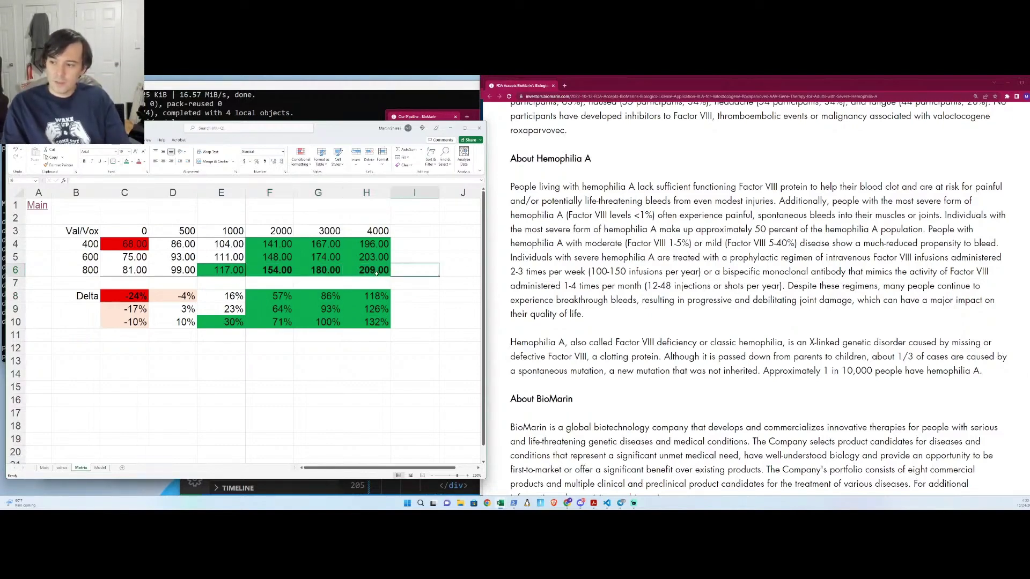
{"action": "key", "text": "Left"}
- Review the yearly product sales in the Model sheet, then go to the indication entry on the valrox sheet
{"action": "left_click", "coordinate": [99, 468]}
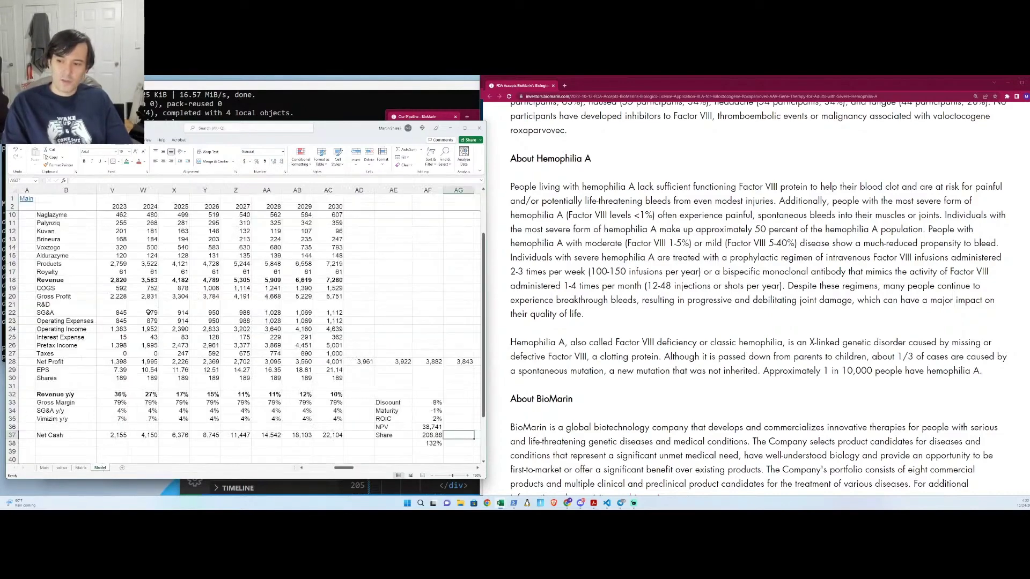
{"action": "scroll", "coordinate": [254, 377], "scroll_direction": "up", "scroll_amount": 2}
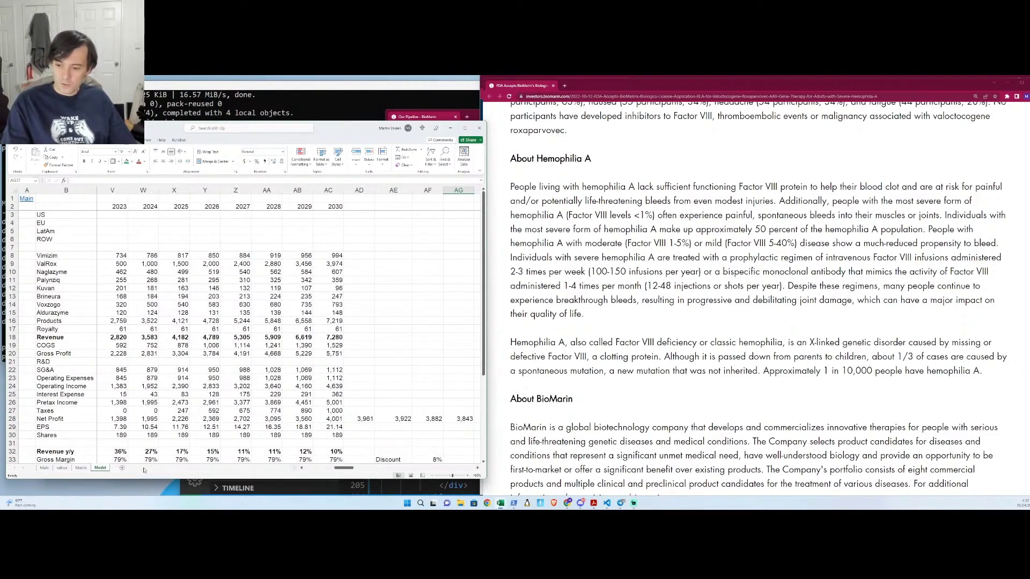
{"action": "left_click", "coordinate": [67, 469]}
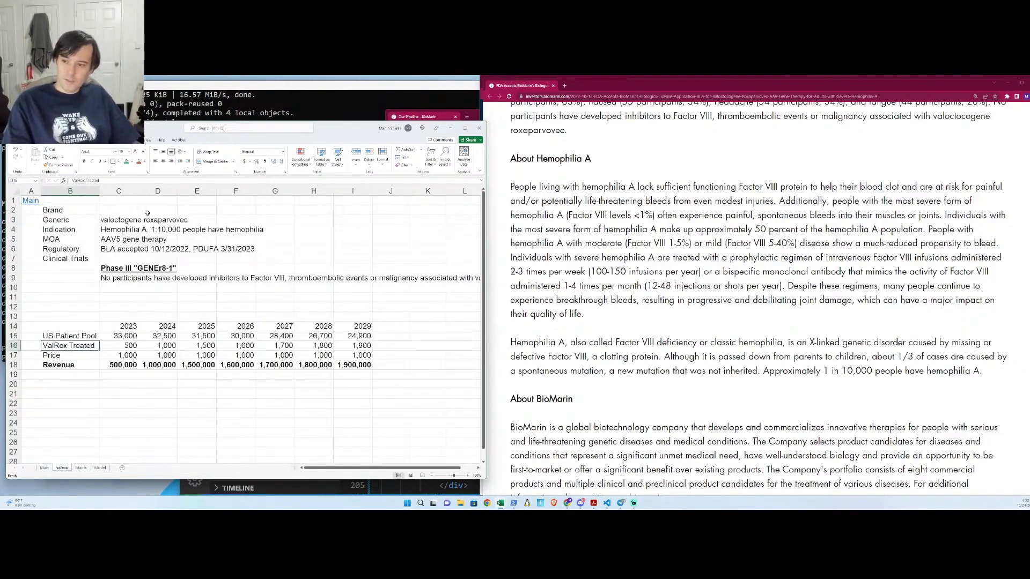
{"action": "left_click", "coordinate": [100, 221]}
{"action": "left_click", "coordinate": [127, 229]}
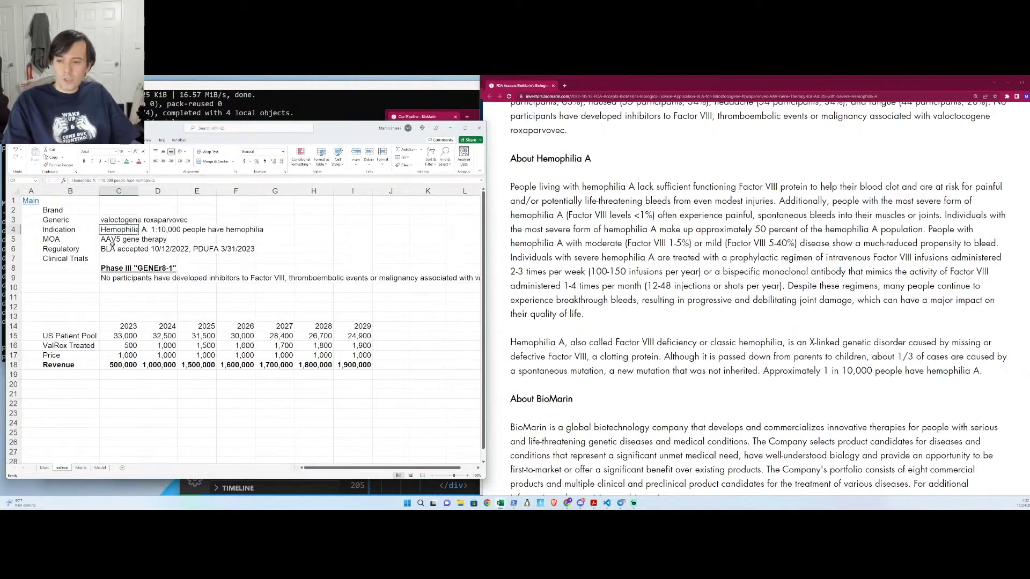
- Change the MOA entry in C5 to "AAV5 Factor VIII gene therapy"
{"action": "left_click_drag", "start_coordinate": [112, 245], "coordinate": [112, 243]}
{"action": "left_click", "coordinate": [114, 242]}
{"action": "left_click", "coordinate": [115, 246]}
{"action": "left_click", "coordinate": [119, 239]}
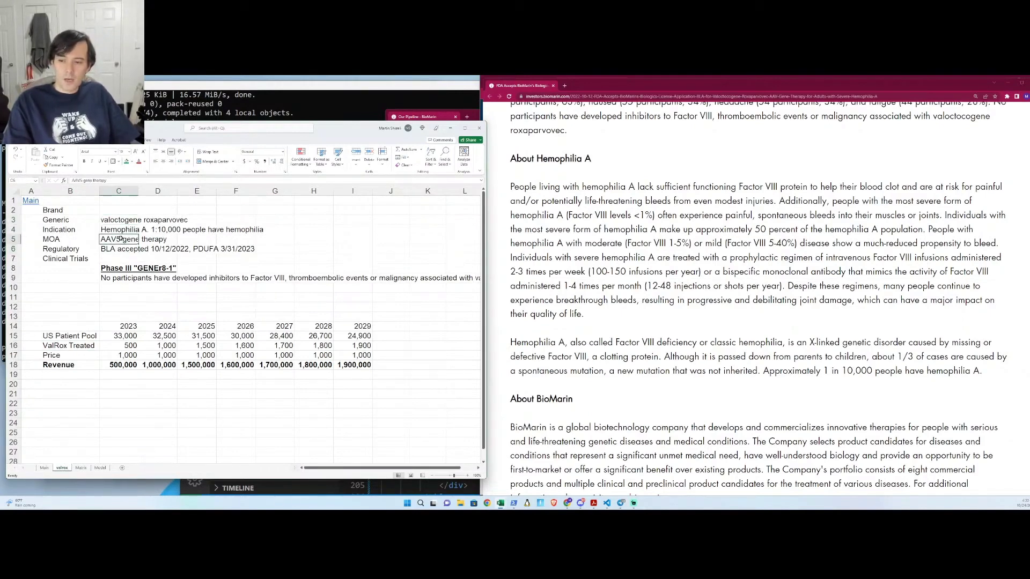
{"action": "double_click", "coordinate": [117, 239]}
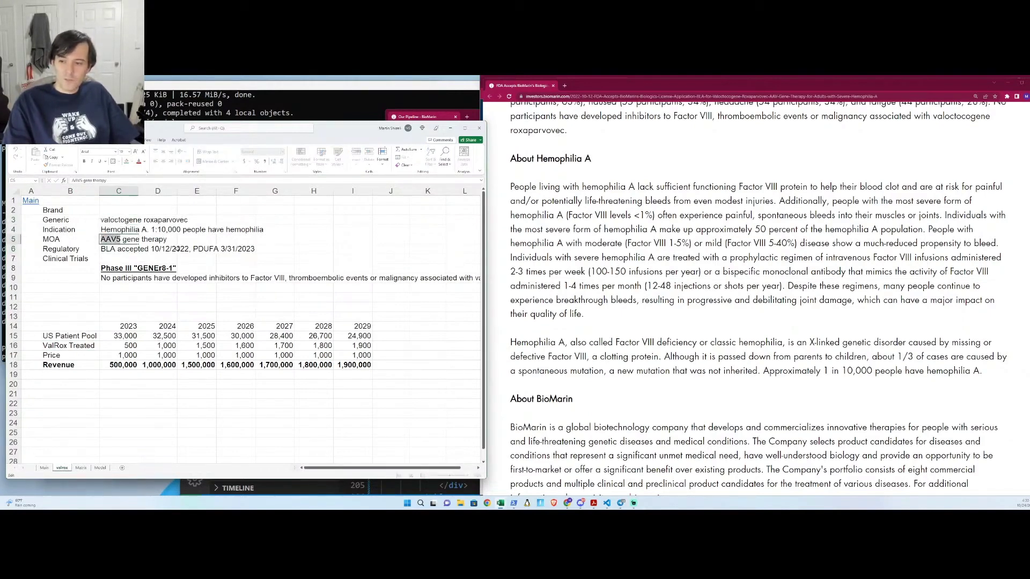
{"action": "type", "text": "Factor VII"}
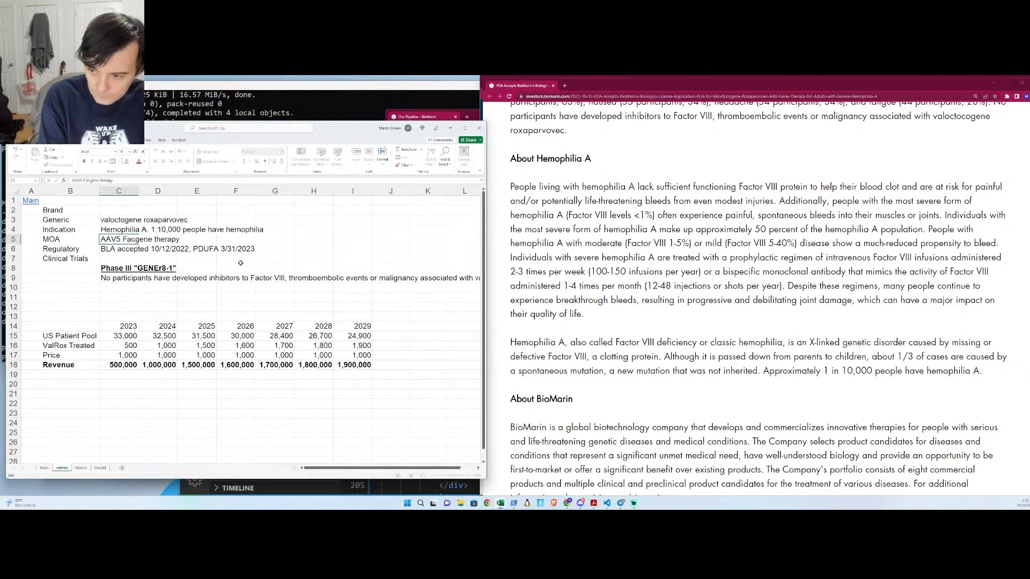
{"action": "type", "text": "I"}
{"action": "key", "text": "Return"}
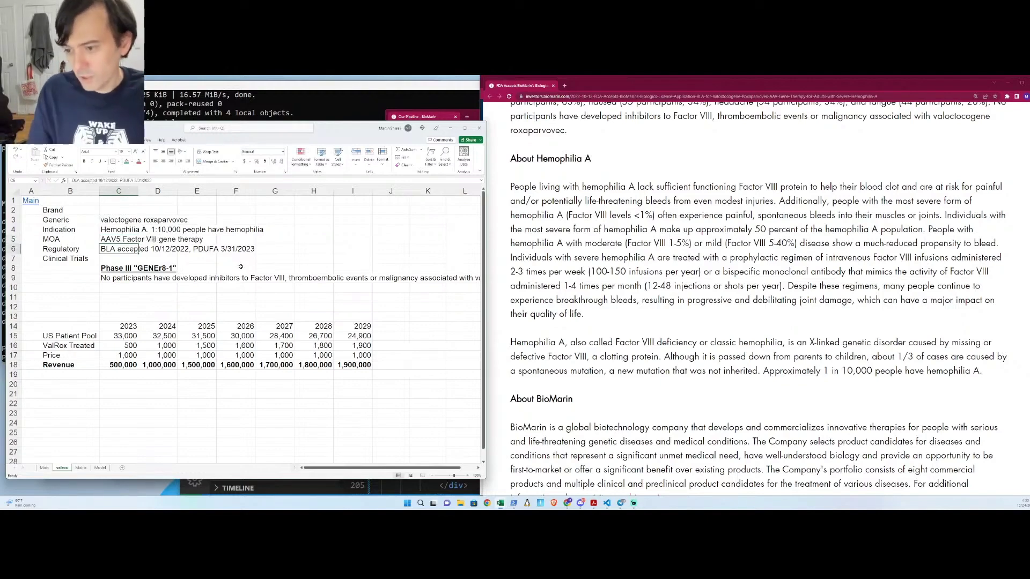
- Complete the indication in C4 so it ends with "1:10,000 people have hemophilia A"
{"action": "key", "text": "Up"}
{"action": "key", "text": "Up"}
{"action": "key", "text": "F2"}
{"action": "type", "text": "A"}
{"action": "key", "text": "Return"}
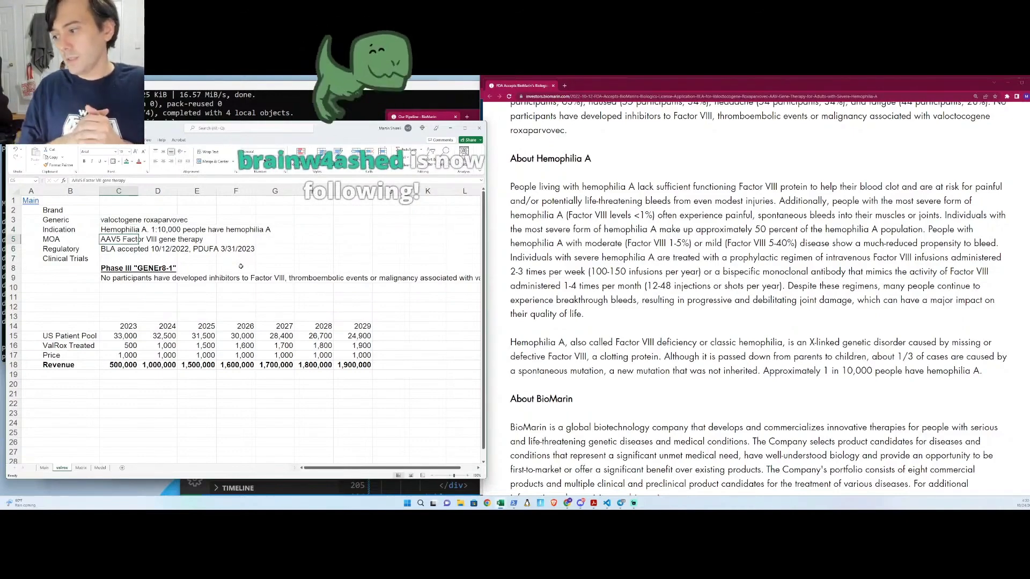
- Close the FDA acceptance press release page in the browser
{"action": "left_click", "coordinate": [314, 365]}
{"action": "left_click", "coordinate": [594, 210]}
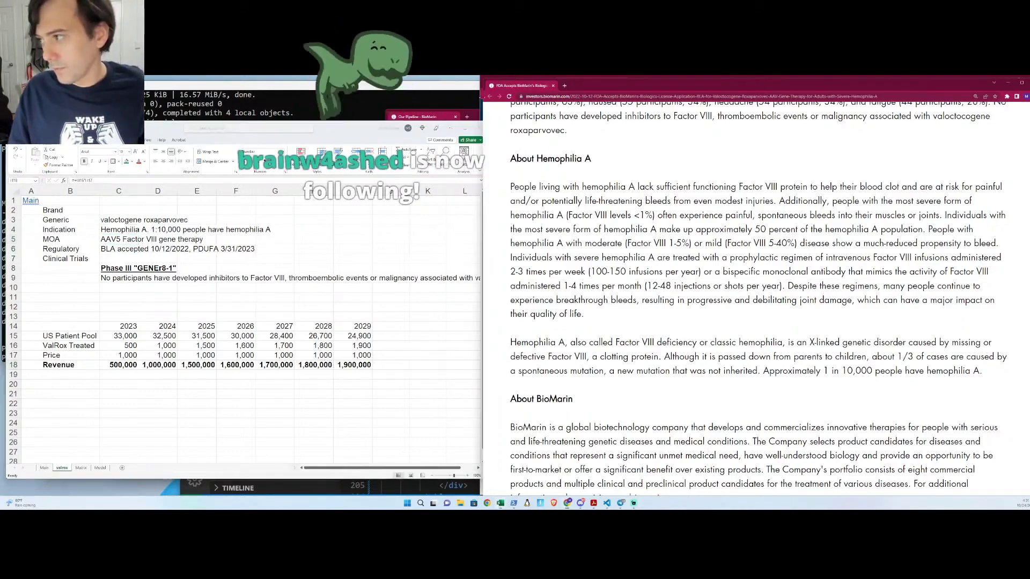
{"action": "left_click", "coordinate": [553, 86]}
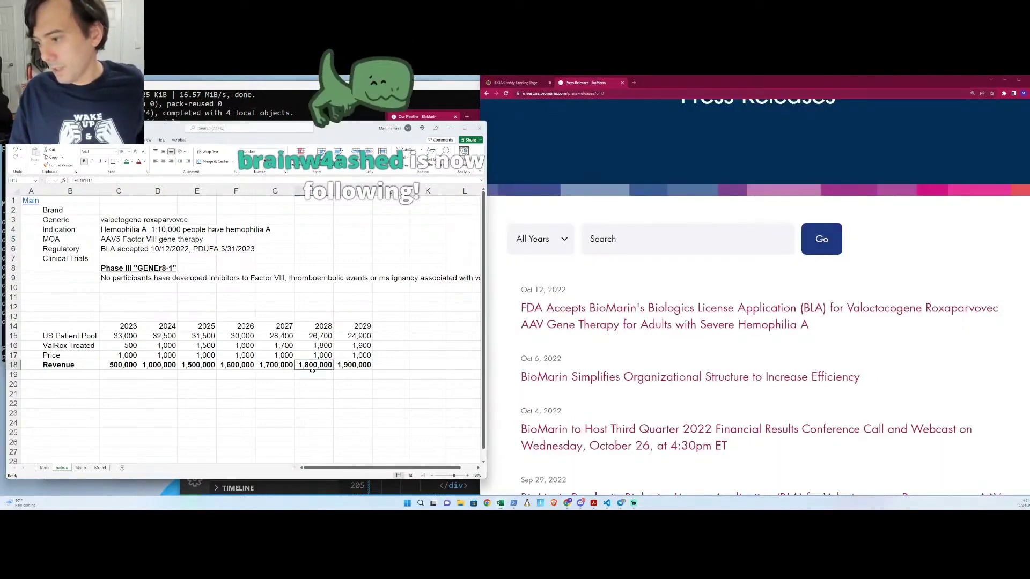
- Extend the year headers and the patient pool, treated, price and revenue rows from 2029 through 2034
{"action": "left_click_drag", "start_coordinate": [356, 327], "coordinate": [405, 368]}
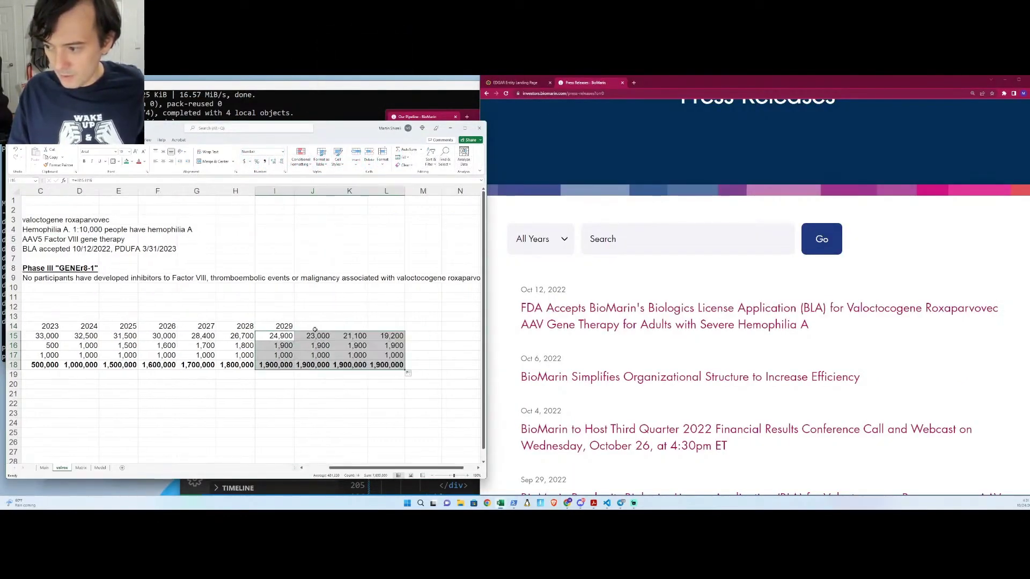
{"action": "left_click", "coordinate": [293, 329]}
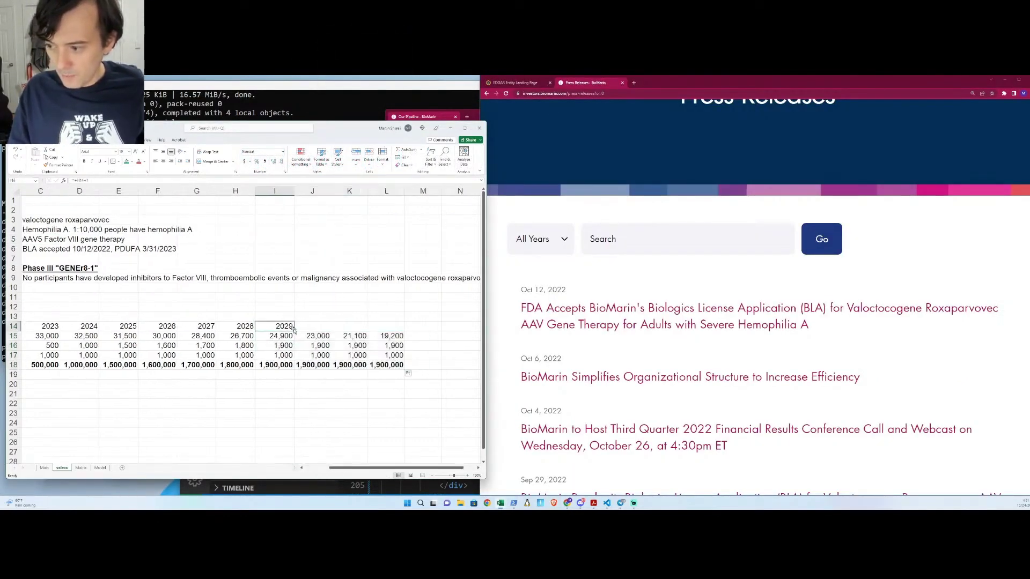
{"action": "left_click_drag", "start_coordinate": [381, 326], "coordinate": [380, 327]}
{"action": "left_click", "coordinate": [390, 329]}
{"action": "left_click", "coordinate": [362, 329]}
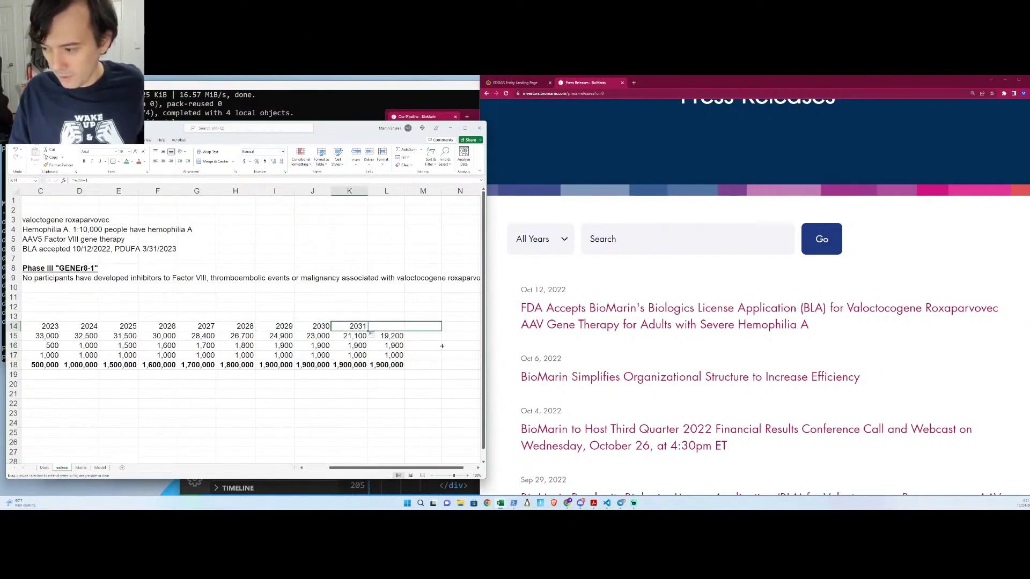
{"action": "left_click_drag", "start_coordinate": [442, 346], "coordinate": [413, 349]}
{"action": "left_click_drag", "start_coordinate": [352, 338], "coordinate": [136, 349]}
{"action": "left_click", "coordinate": [423, 336]}
- Set the 2025 ValRox Treated value in E16 to the US Patient Pool in E15 times .05
{"action": "left_click", "coordinate": [136, 355]}
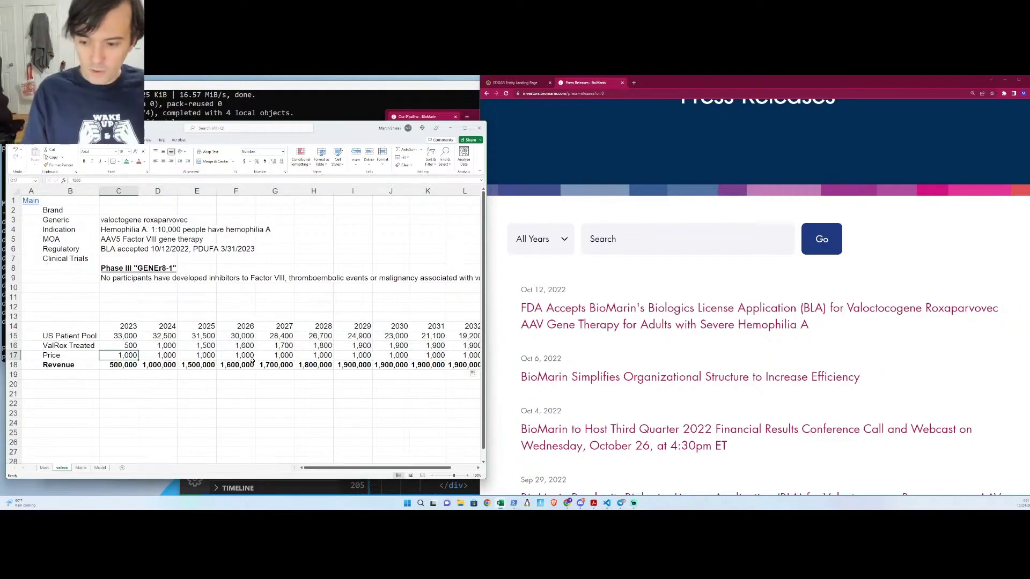
{"action": "key", "text": "Up"}
{"action": "key", "text": "Right"}
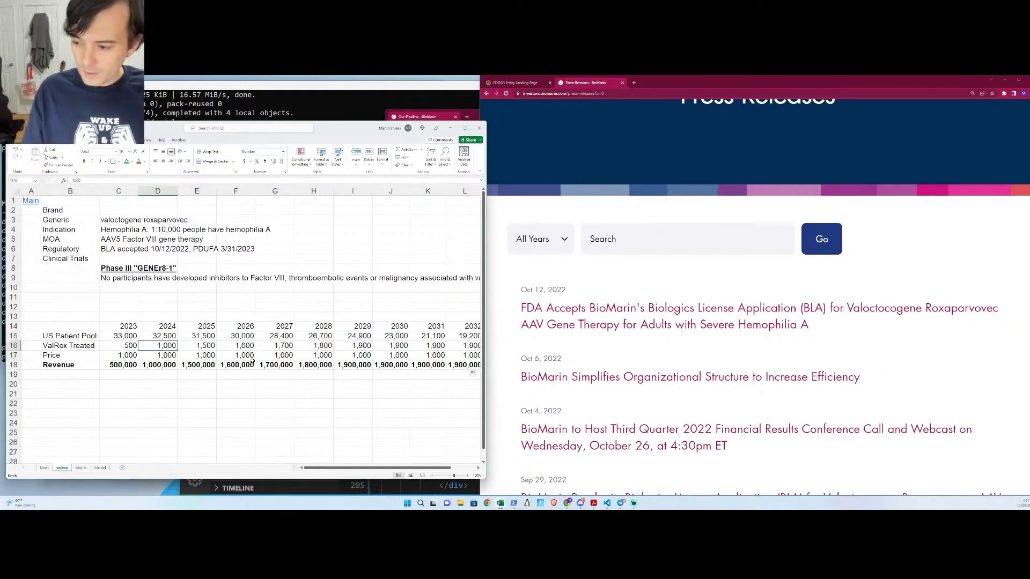
{"action": "key", "text": "Right"}
{"action": "type", "text": "+E15*.05"}
{"action": "key", "text": "Right"}
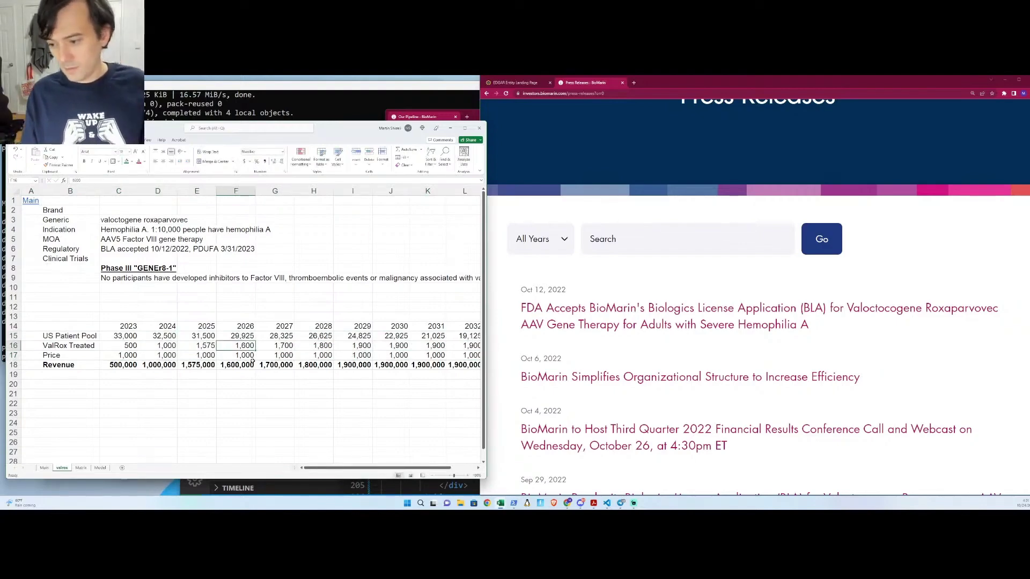
- Copy the E16 treated-patients formula across row 16 through 2034
{"action": "key", "text": "ctrl+Left"}
{"action": "key", "text": "Right"}
{"action": "key", "text": "Right"}
{"action": "key", "text": "Right"}
{"action": "key", "text": "ctrl+c"}
{"action": "key", "text": "ctrl+shift+Right"}
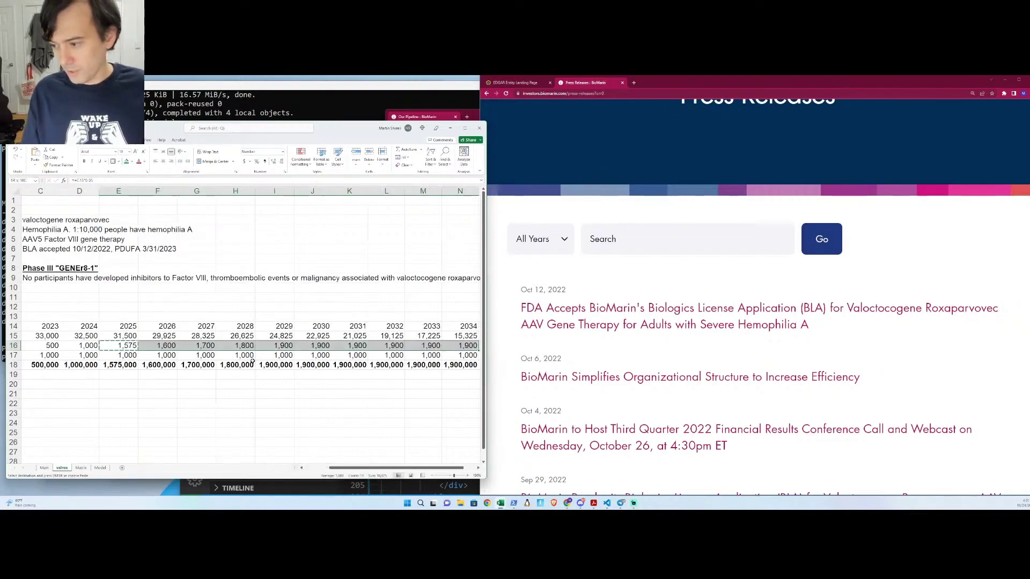
{"action": "key", "text": "ctrl+v"}
{"action": "key", "text": "ctrl+Right"}
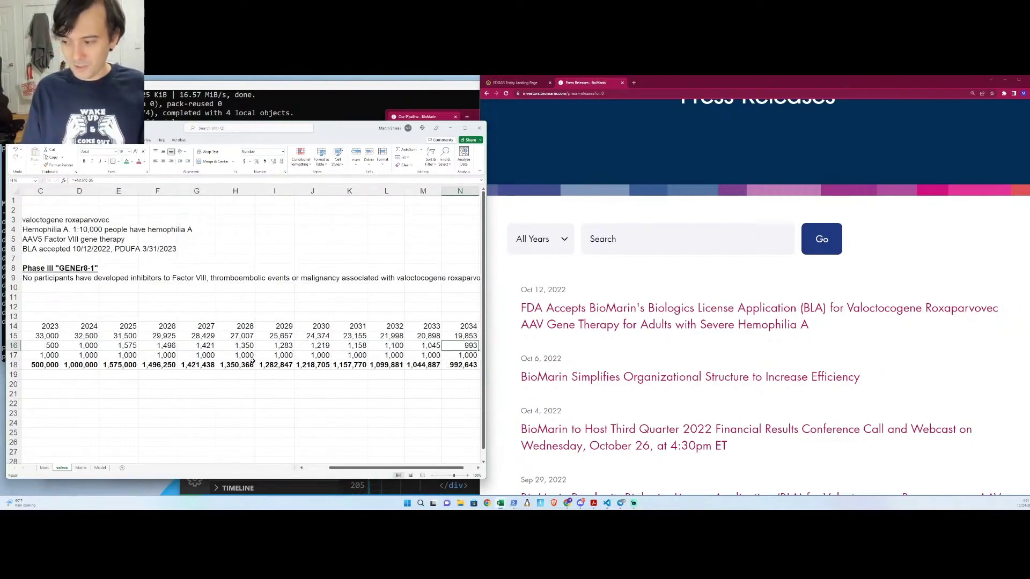
- Examine the valrox revenue row across all forecast years from 2023 to 2034
{"action": "key", "text": "Left"}
{"action": "key", "text": "Left"}
{"action": "key", "text": "Left"}
{"action": "key", "text": "Left"}
{"action": "key", "text": "Left"}
{"action": "key", "text": "Left"}
{"action": "key", "text": "Left"}
{"action": "key", "text": "Left"}
{"action": "key", "text": "Left"}
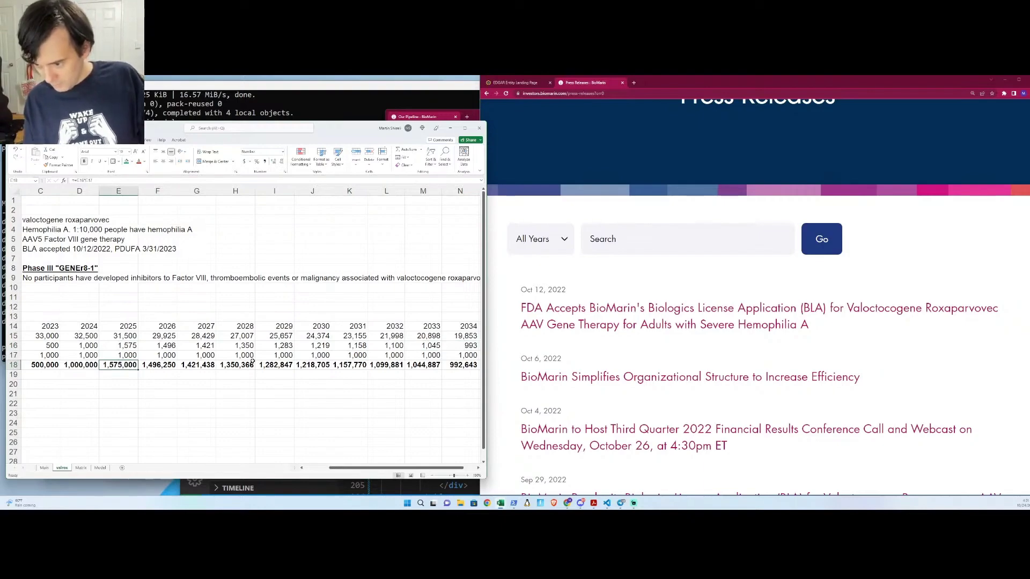
{"action": "key", "text": "Right"}
{"action": "key", "text": "Right"}
{"action": "key", "text": "Right"}
{"action": "key", "text": "Right"}
{"action": "key", "text": "Right"}
{"action": "key", "text": "Right"}
{"action": "key", "text": "Right"}
{"action": "key", "text": "Right"}
{"action": "key", "text": "Right"}
{"action": "key", "text": "Right"}
{"action": "key", "text": "Right"}
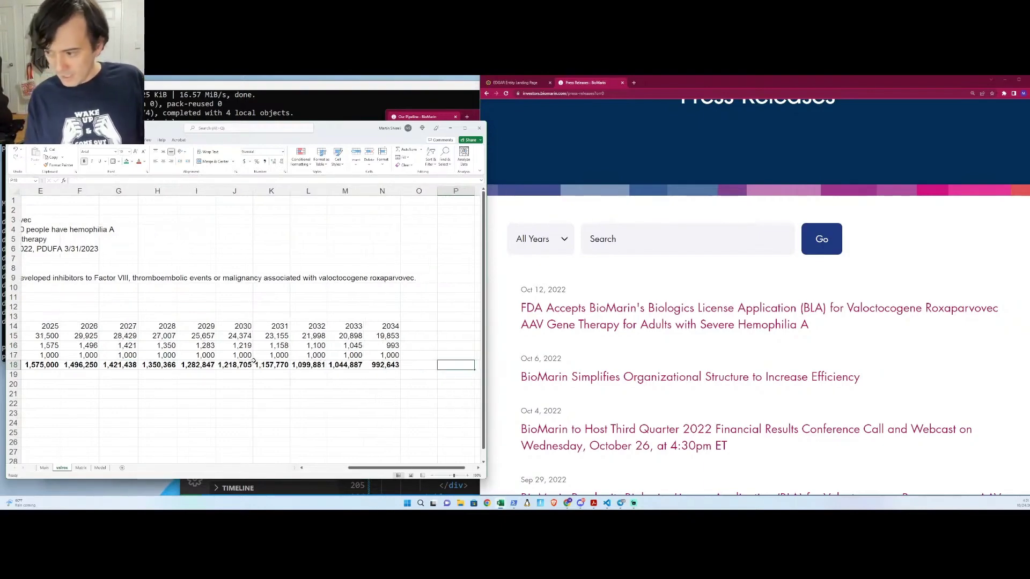
{"action": "key", "text": "ctrl+Left"}
{"action": "key", "text": "ctrl+Left"}
{"action": "key", "text": "Right"}
{"action": "key", "text": "Right"}
{"action": "key", "text": "Right"}
{"action": "key", "text": "Right"}
{"action": "key", "text": "Right"}
{"action": "key", "text": "Right"}
{"action": "key", "text": "Right"}
{"action": "key", "text": "Right"}
{"action": "key", "text": "Right"}
{"action": "key", "text": "Right"}
{"action": "key", "text": "Right"}
{"action": "key", "text": "Right"}
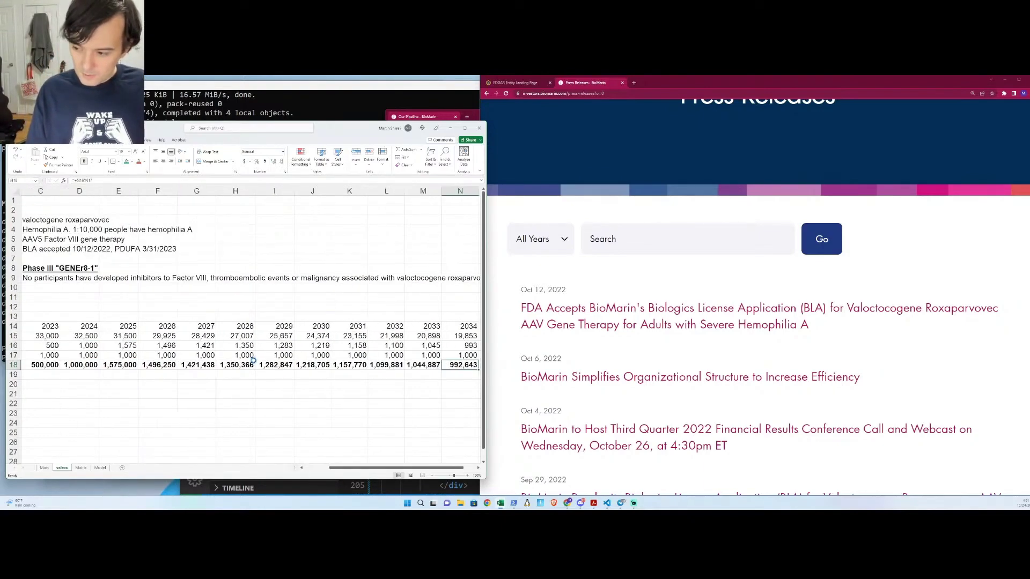
{"action": "key", "text": "Home"}
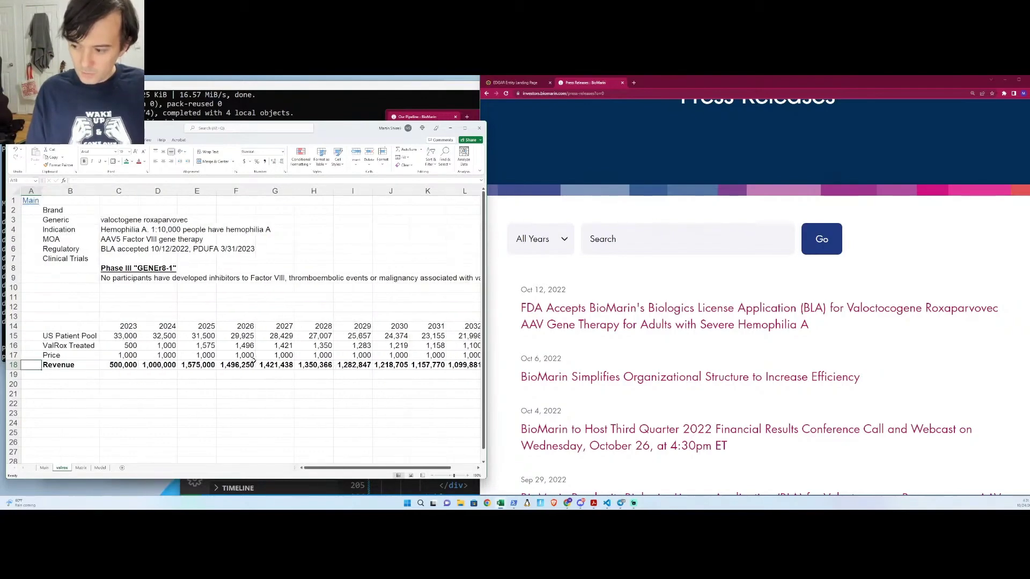
{"action": "key", "text": "ctrl+Right"}
{"action": "key", "text": "ctrl+Right"}
{"action": "key", "text": "ctrl+Left"}
{"action": "key", "text": "ctrl+Left"}
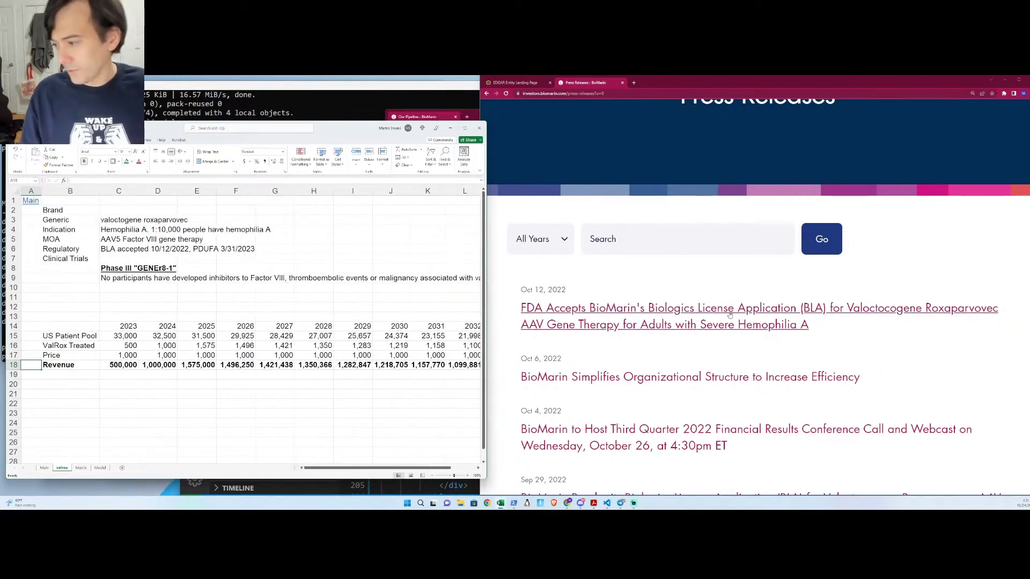
- Look through the older entries in BioMarin's press release list in the browser
{"action": "scroll", "coordinate": [731, 289], "scroll_direction": "down", "scroll_amount": 3}
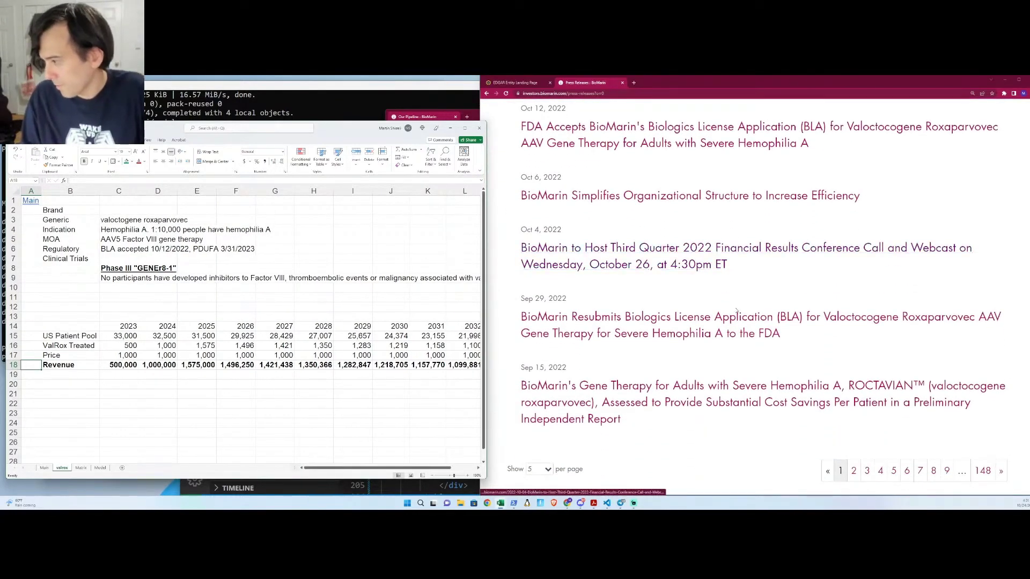